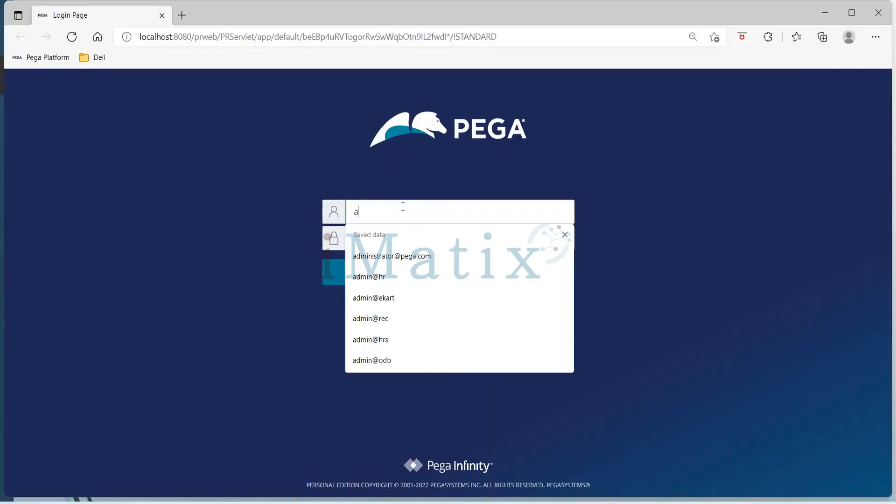
Log in to Pega with the HR administrator's user name and the account password.
type("hr")
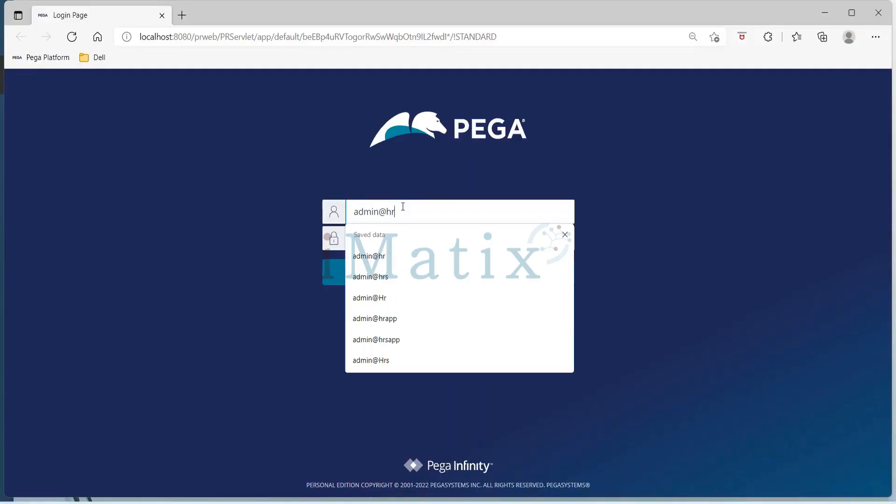
key("Tab")
type("rules")
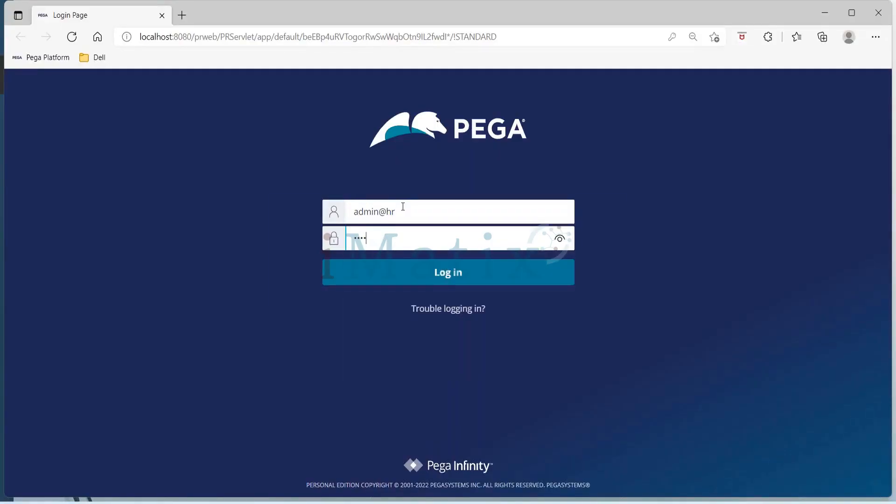
key("Return")
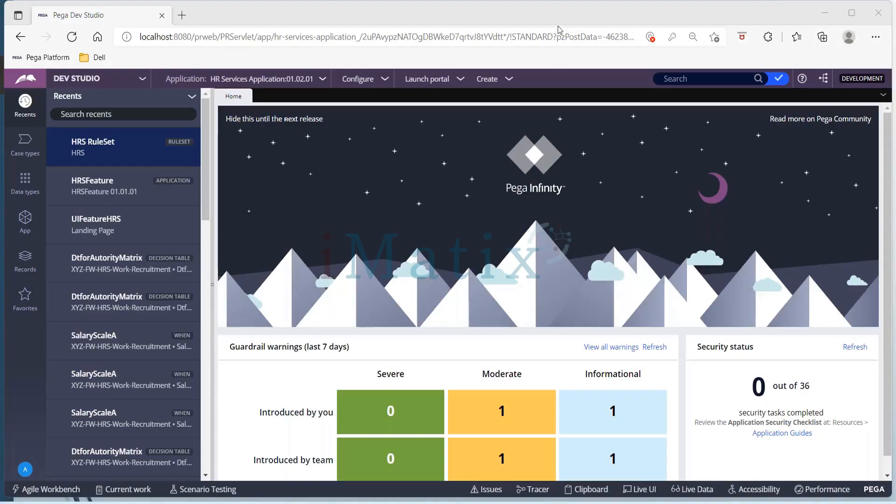
Open the Recruitment case type and select the Get Personal Info step in the Submission stage.
left_click(26, 157)
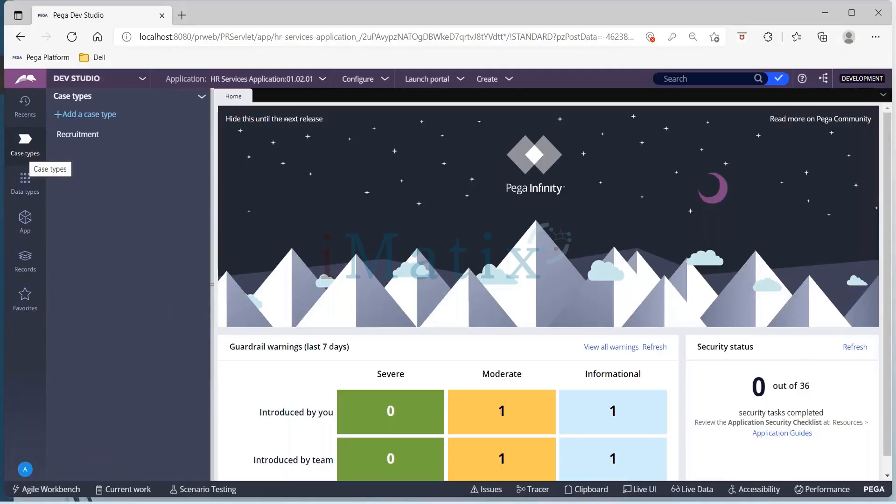
left_click(78, 139)
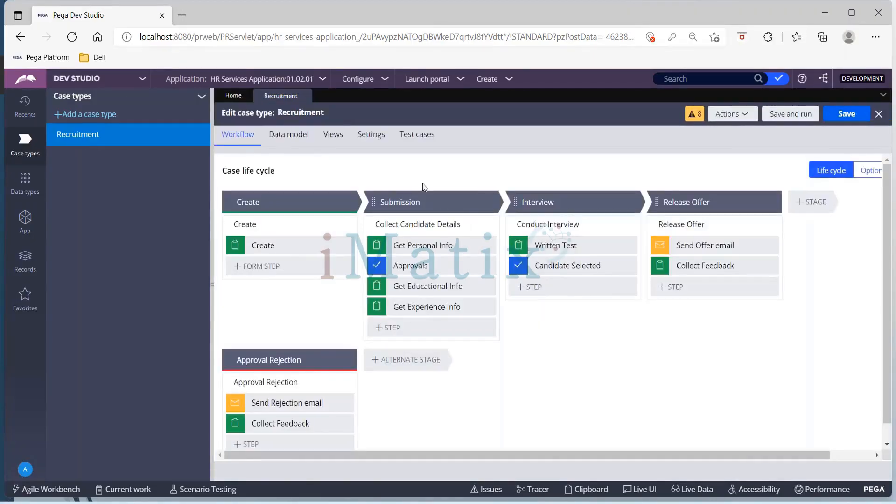
left_click(438, 245)
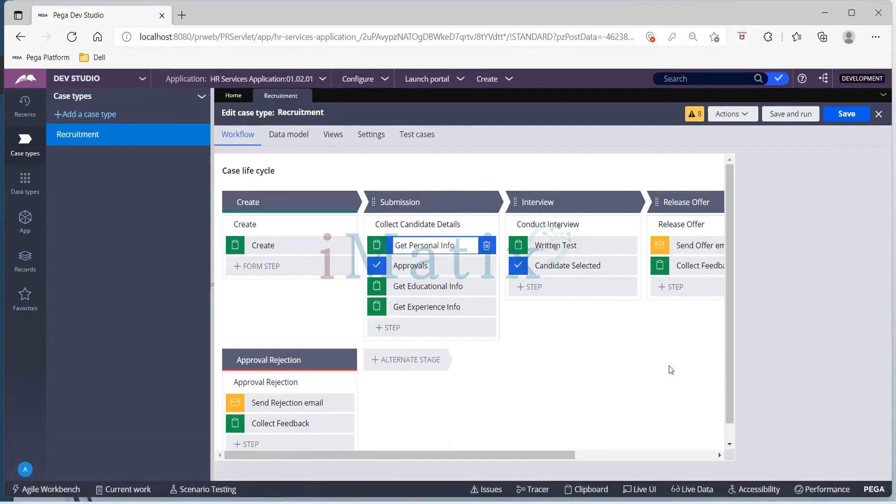
Review the fields configured in the Get Personal Info step's view, close it without changes, and show the application's class explorer.
left_click(811, 296)
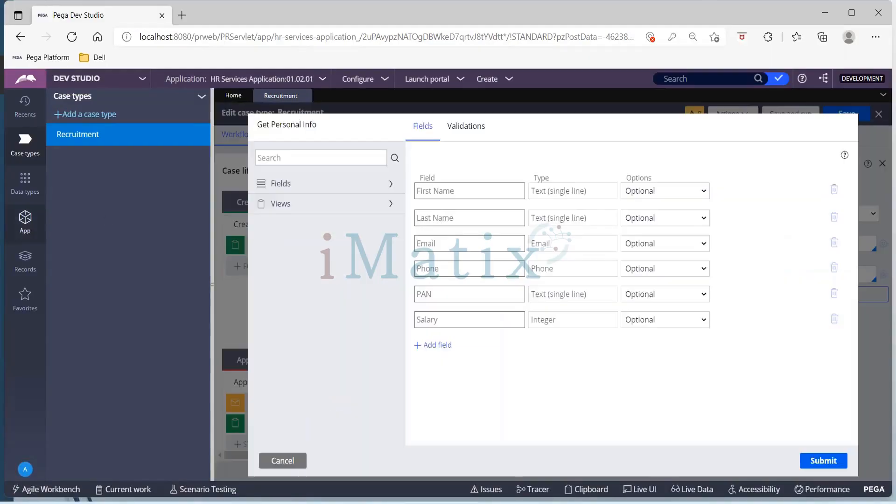
left_click(303, 460)
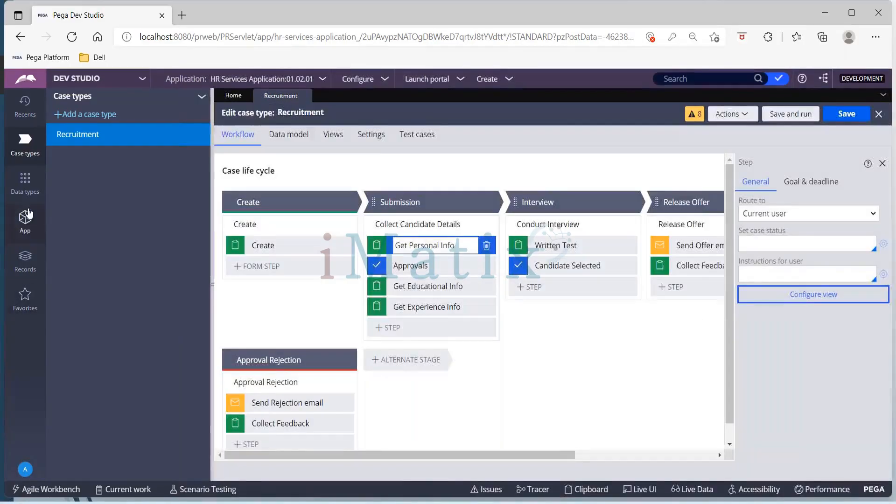
left_click(28, 214)
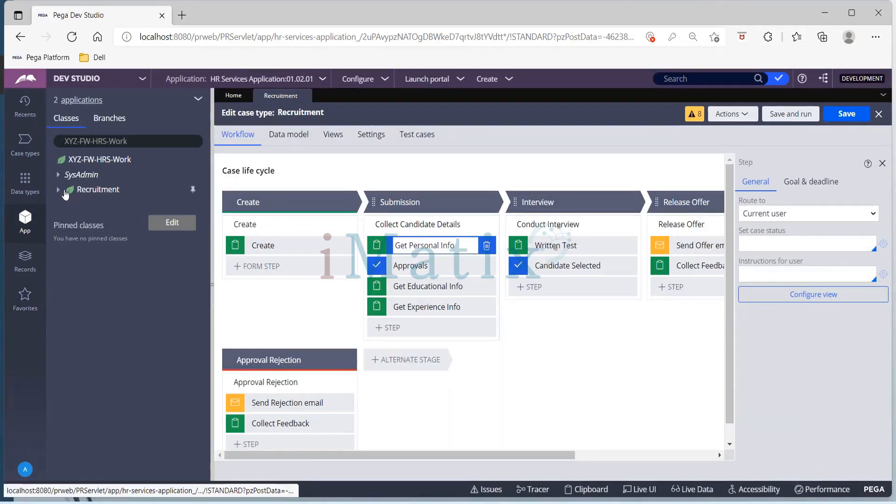
Set the Get Personal Info step's user instructions to "Please enter the information" and save the Recruitment case type.
left_click(823, 273)
type("Enter")
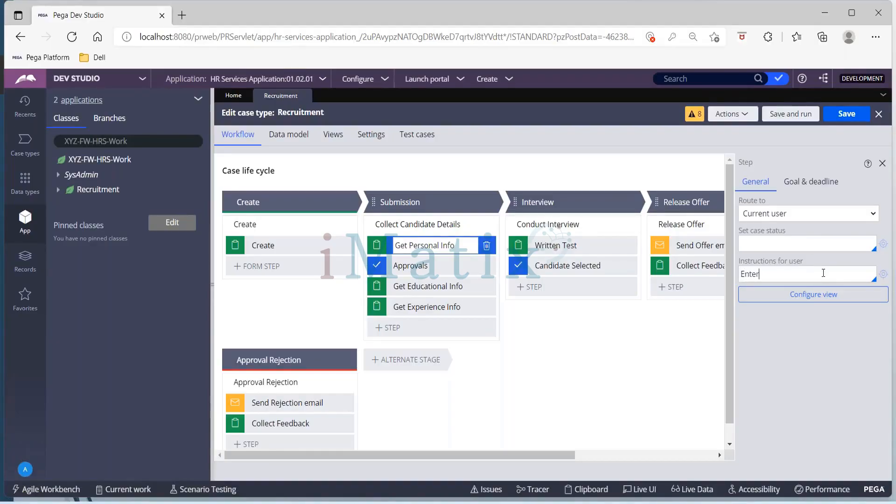
key("BackSpace")
key("BackSpace")
key("BackSpace")
key("BackSpace")
key("BackSpace")
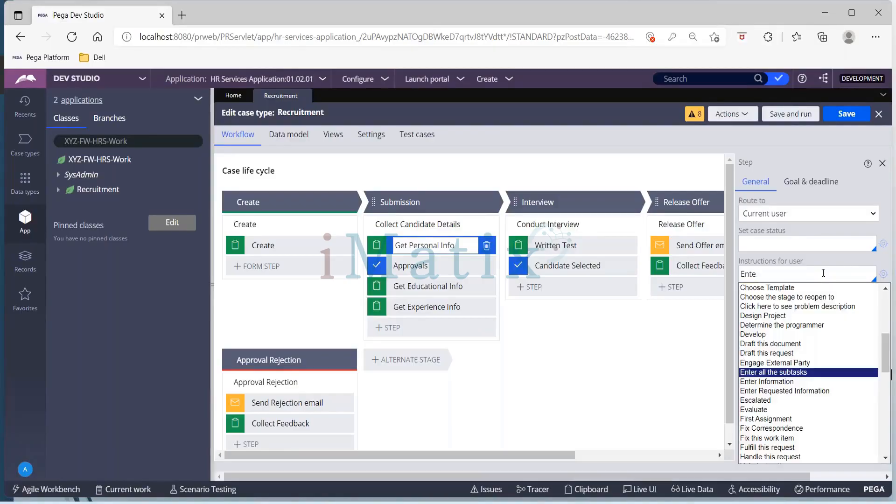
type("Plea")
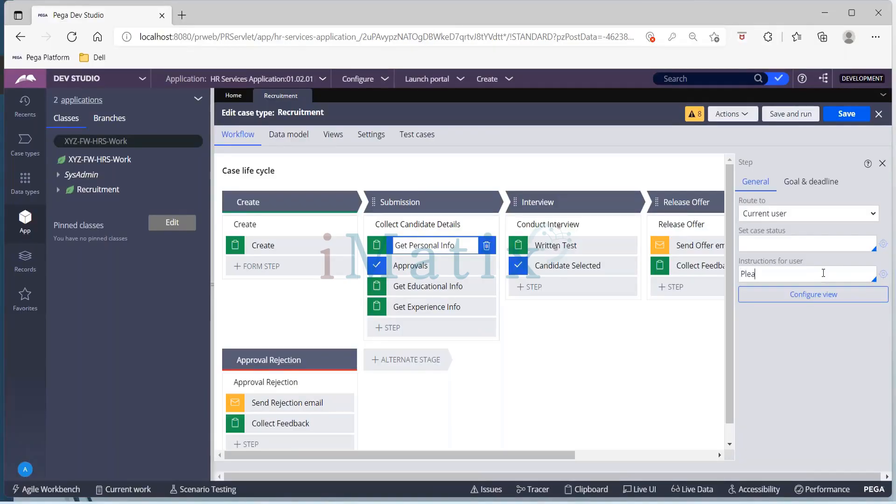
type("se enter the3 information")
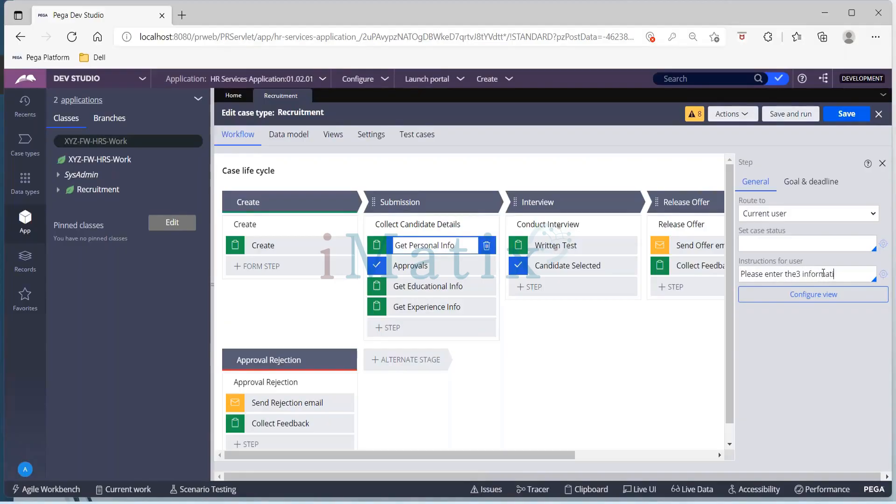
left_click(797, 275)
key("BackSpace")
left_click(846, 114)
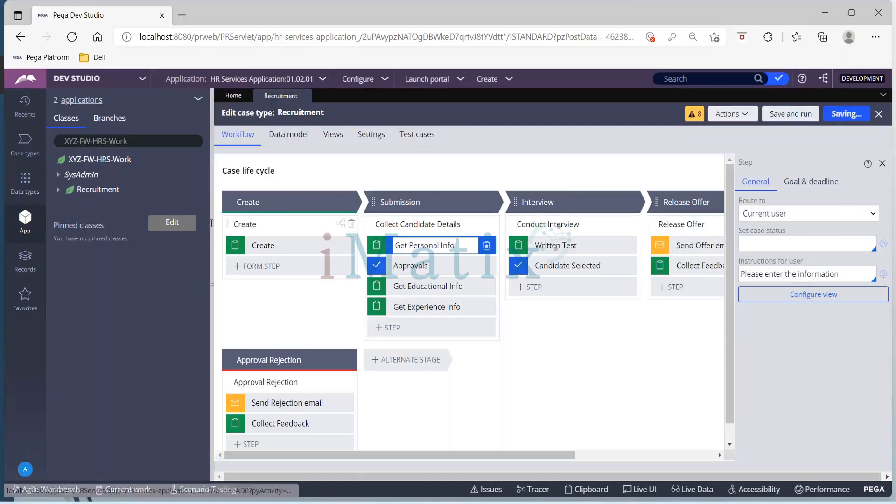
Open the GetPersonalInfo section under the Recruitment class's user interface rules and convert it to the full section editor.
left_click(59, 190)
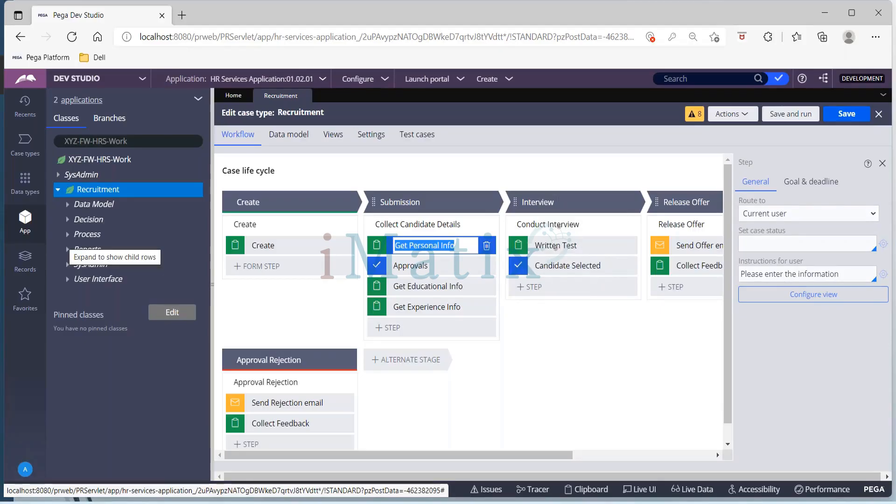
left_click(69, 279)
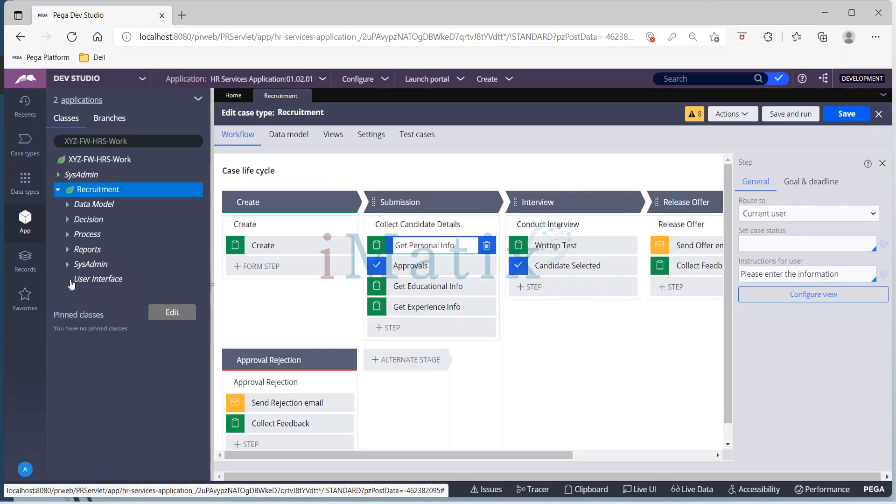
left_click(83, 296)
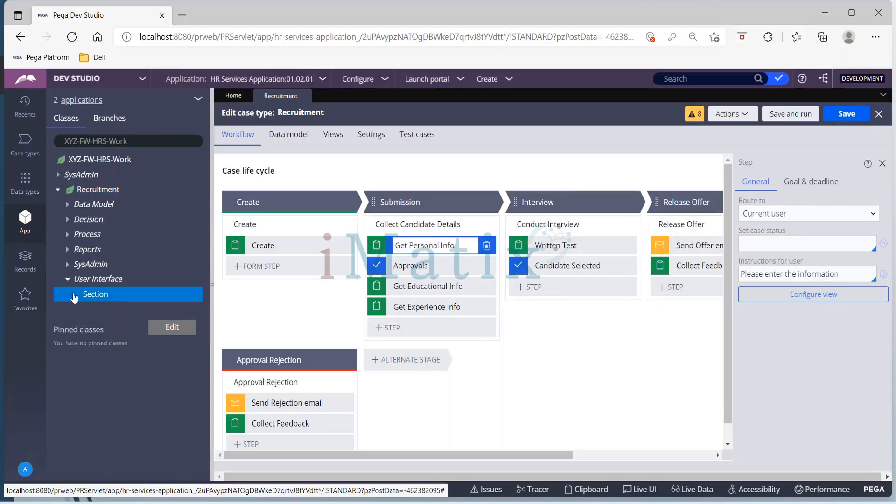
left_click(117, 313)
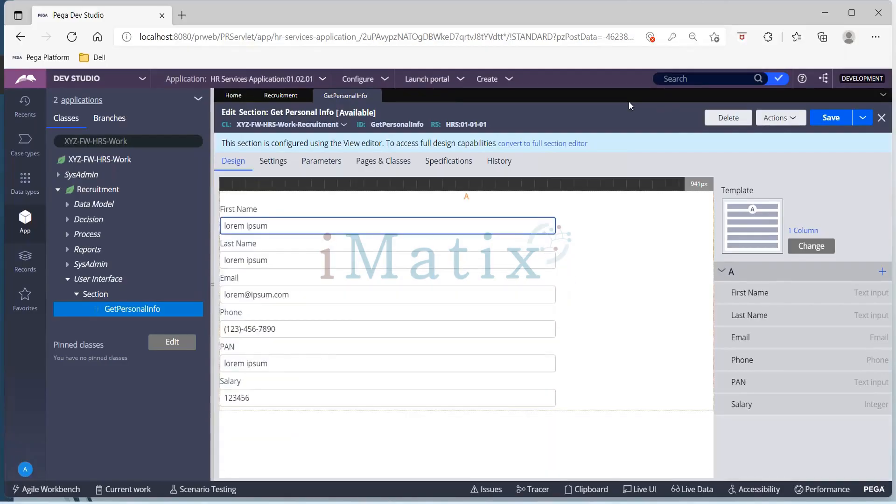
left_click(560, 143)
left_click(686, 332)
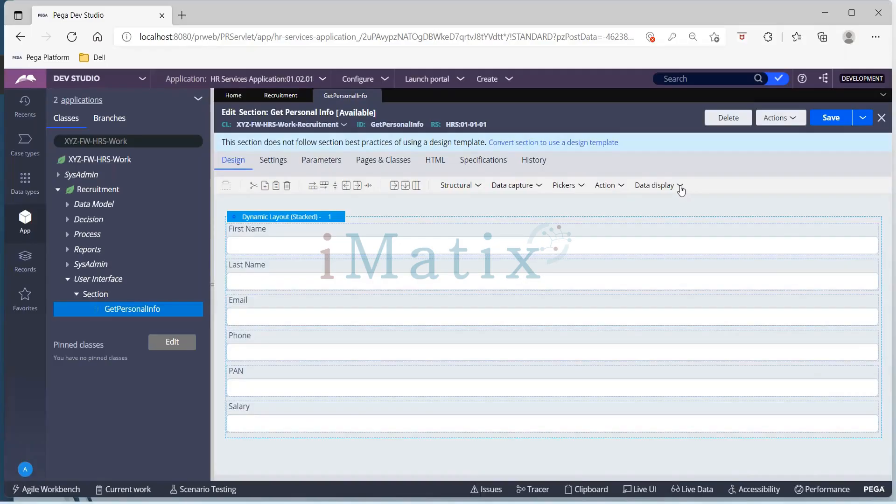
Add a label above First Name in the section layout with the value "Welcome to HR Services Application".
left_click(679, 187)
left_click_drag(700, 222, 455, 233)
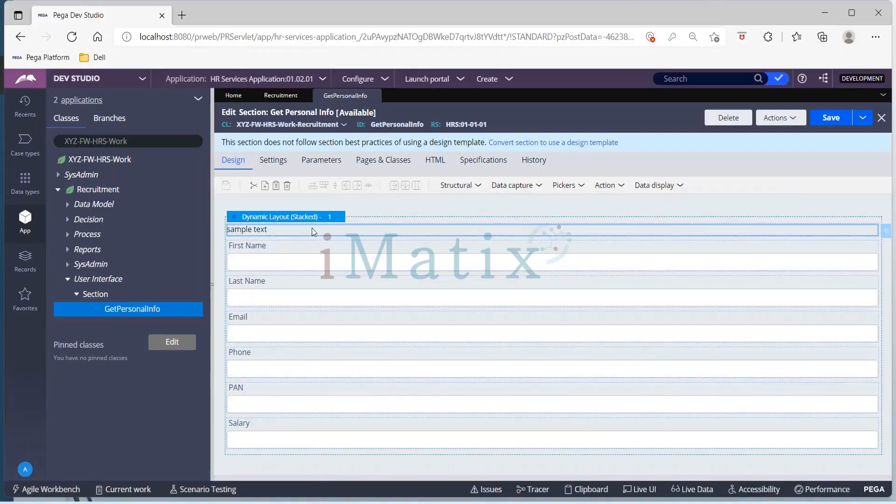
double_click(312, 229)
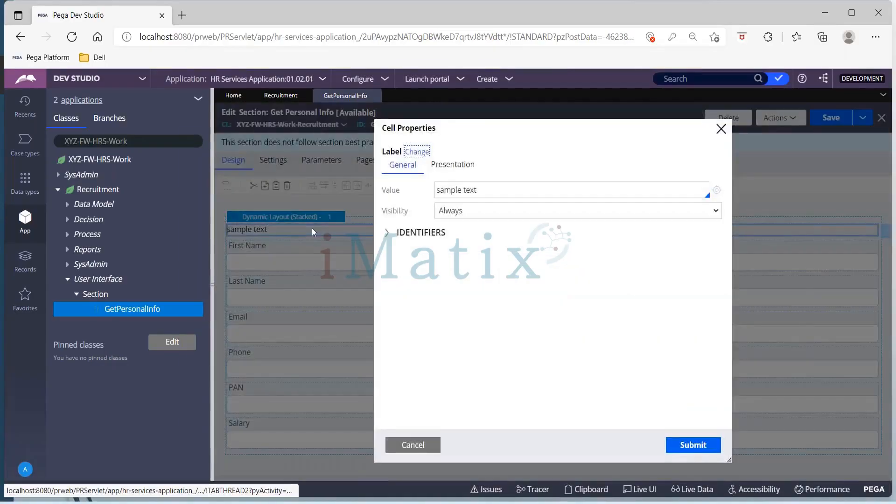
left_click(515, 193)
key("BackSpace")
key("BackSpace")
key("BackSpace")
key("BackSpace")
key("BackSpace")
key("BackSpace")
key("BackSpace")
key("BackSpace")
key("BackSpace")
key("BackSpace")
key("BackSpace")
type("W")
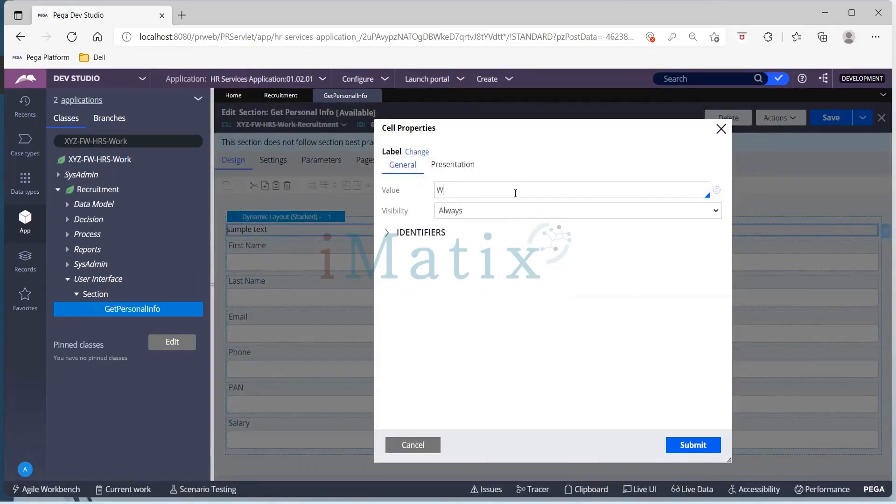
type("elcome to HR Sr")
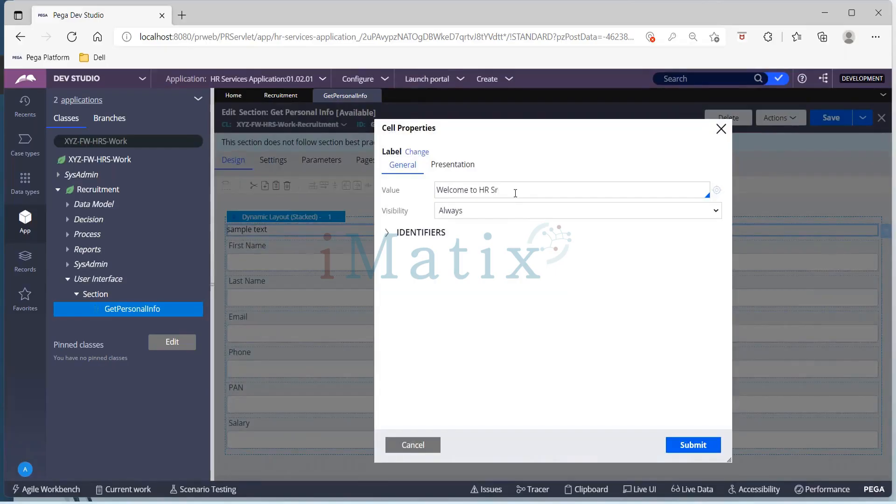
type("ervices Application")
left_click(678, 449)
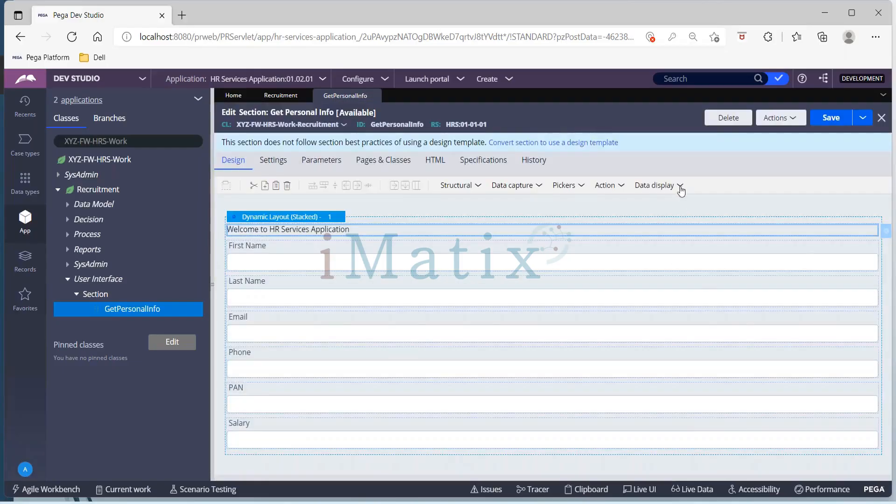
Insert a paragraph control between the welcome label and First Name, and open its cell properties to choose a paragraph rule.
left_click(681, 187)
left_click_drag(715, 245, 390, 254)
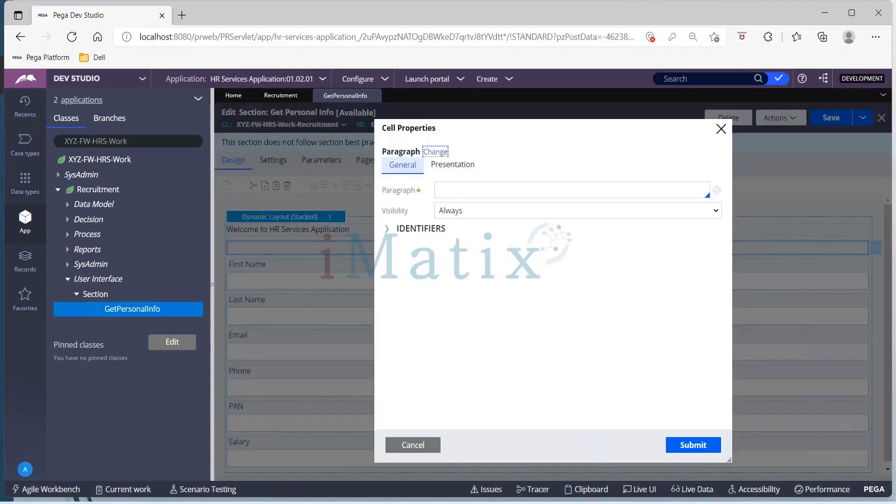
left_click(456, 190)
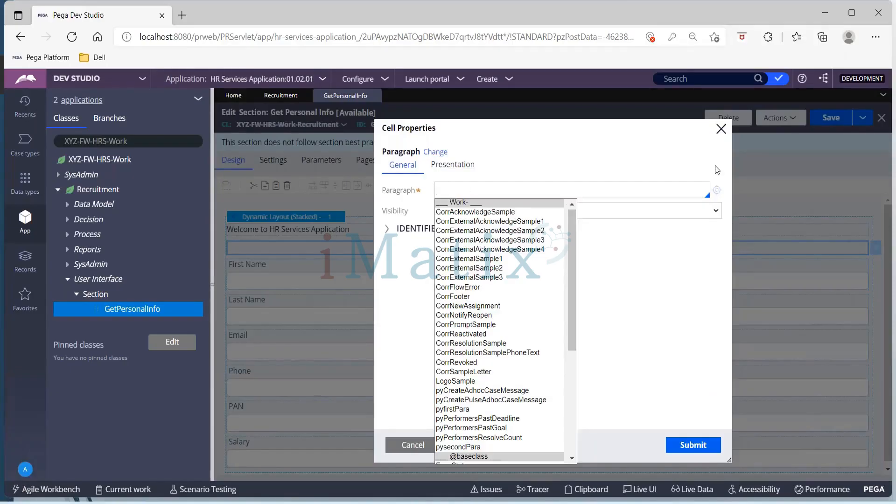
Create a new paragraph rule labelled "Sample Para" from the paragraph control's properties and open it.
left_click(717, 191)
left_click(717, 212)
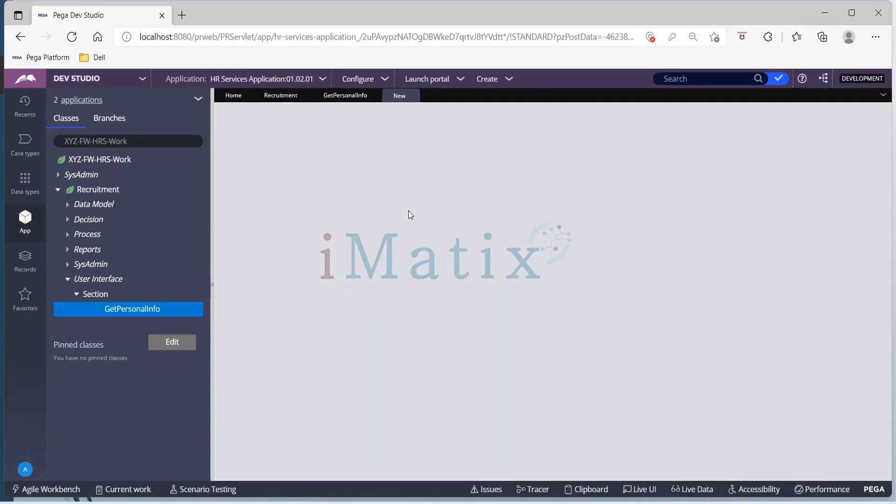
type("Sample")
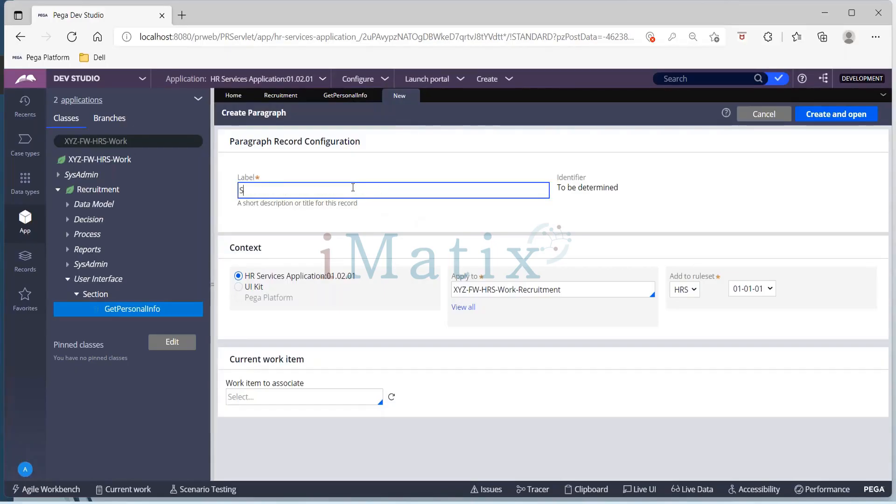
type(" Prara")
key("BackSpace")
key("BackSpace")
type("ara")
left_click(822, 116)
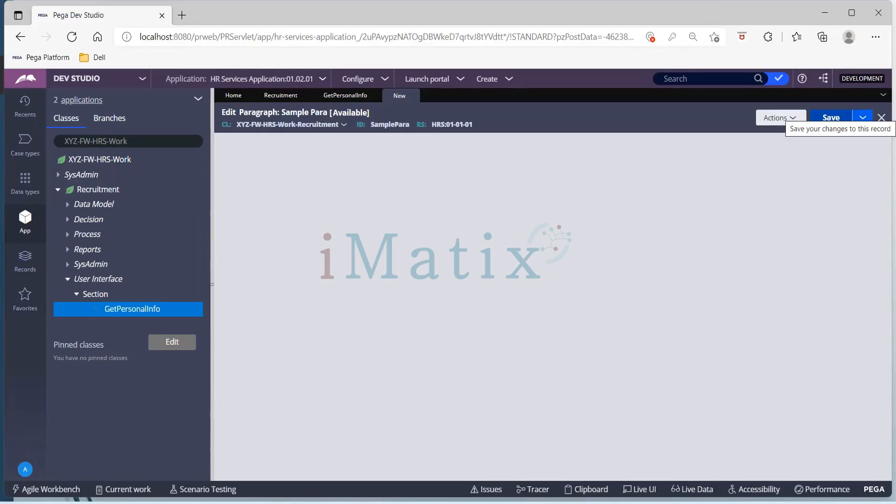
Enter "Hi!!!" and, on a new line, "Welcome to HR Services" as the Sample Para content, and save the rule.
type("Hi!!!")
key("Return")
type("Welcome to ")
type("HTR")
key("BackSpace")
key("BackSpace")
type("R St")
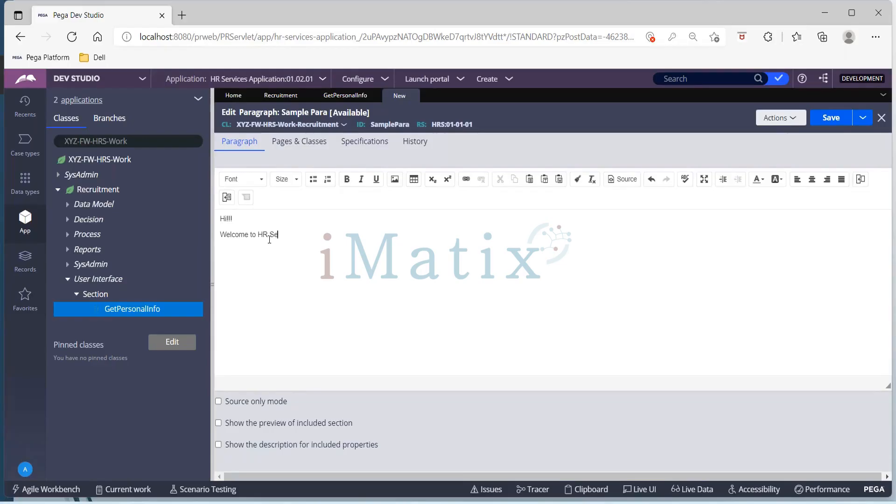
type("rvices")
left_click(838, 120)
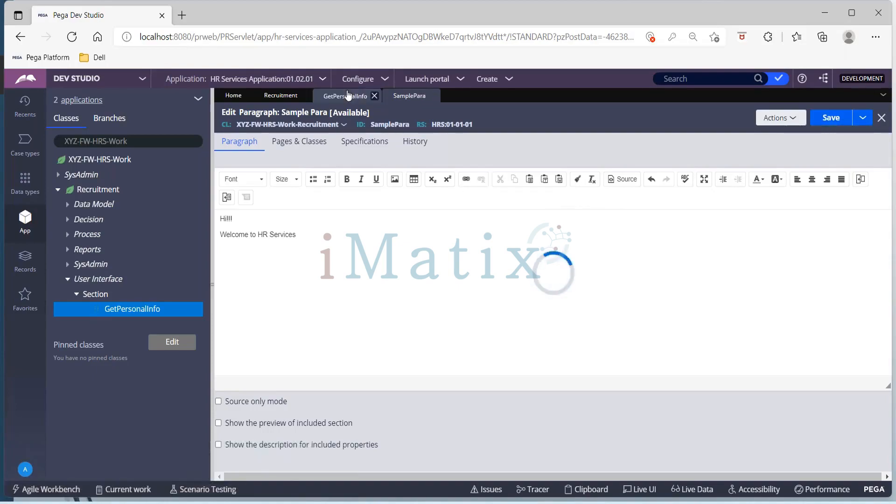
Assign SamplePara to the paragraph control in the GetPersonalInfo section and save the section.
left_click(345, 97)
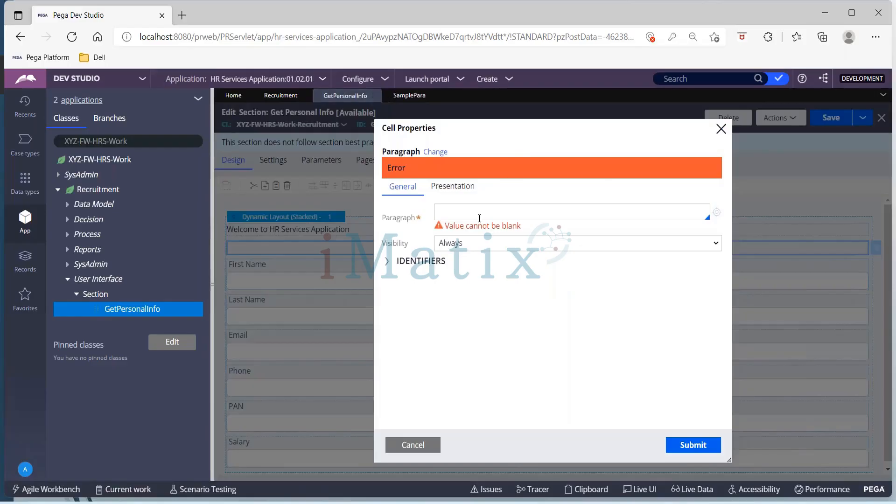
left_click(478, 218)
left_click(467, 237)
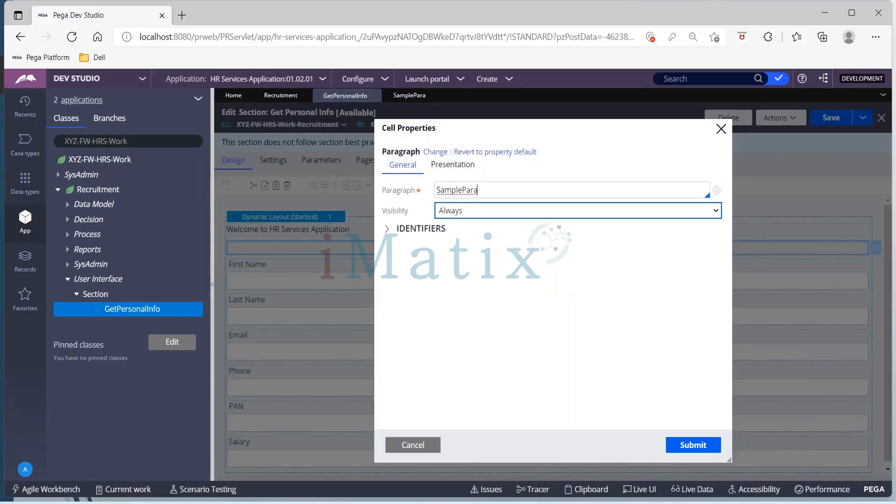
left_click(695, 445)
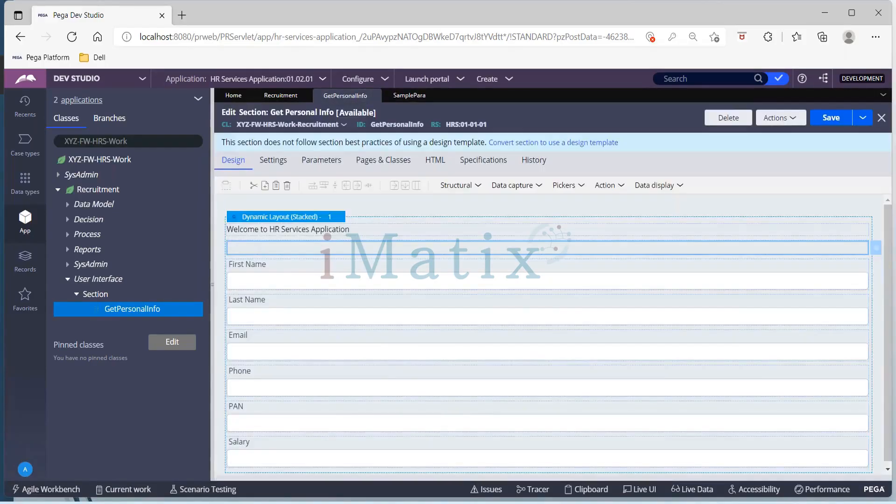
left_click(829, 123)
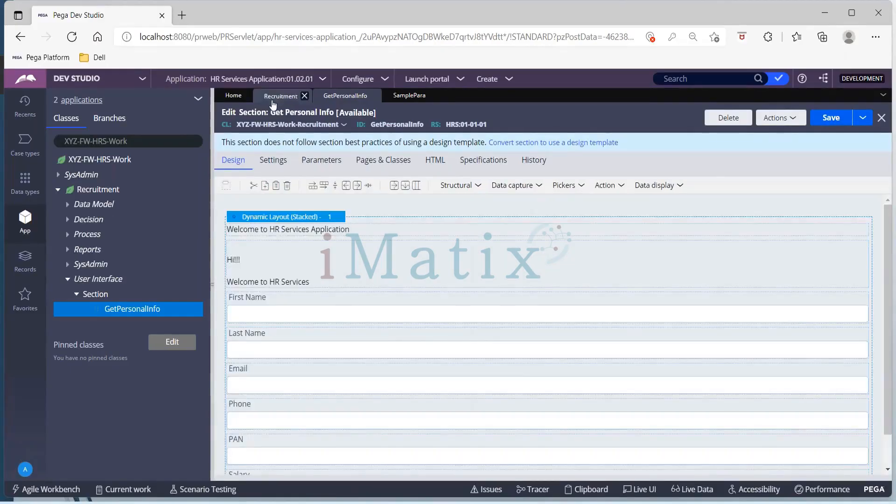
Switch back to the Recruitment case type and save it.
left_click(274, 98)
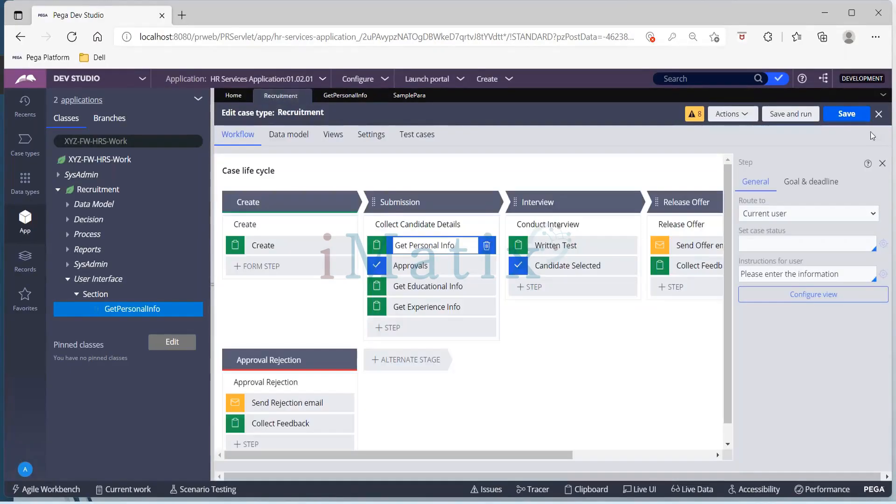
left_click(848, 116)
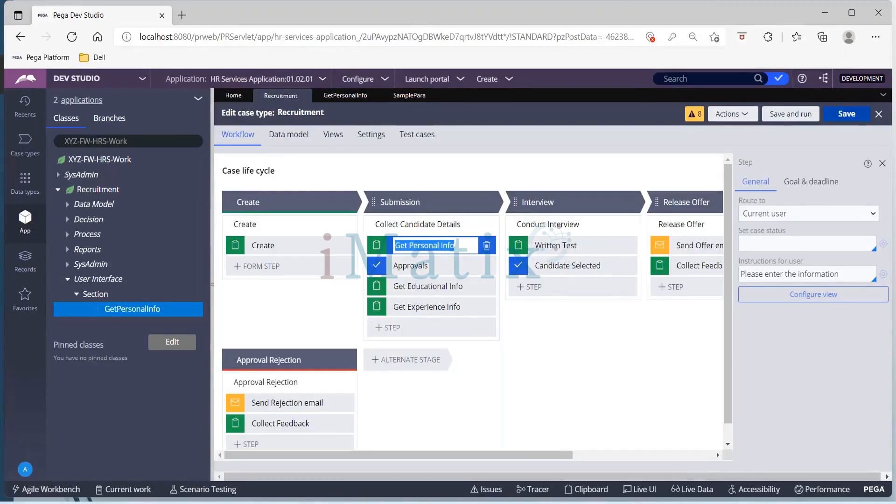
Open the localization wizard for translating the HR Services application to a new language.
left_click(384, 81)
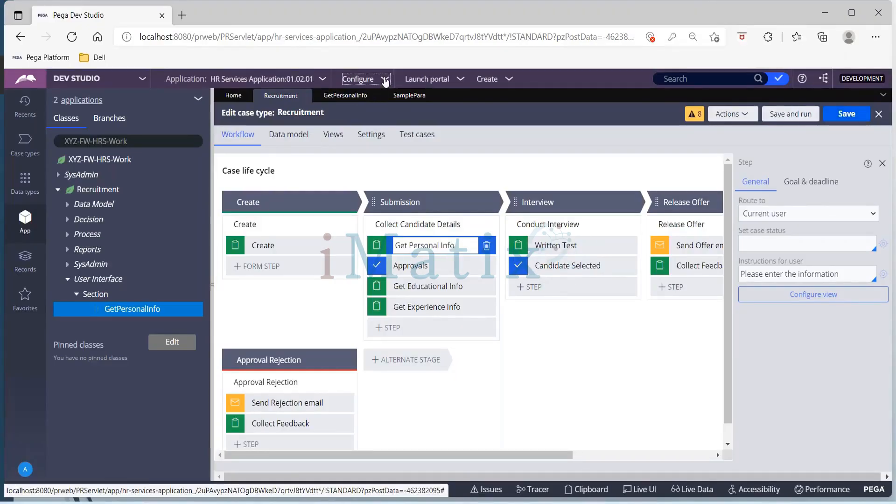
left_click(385, 82)
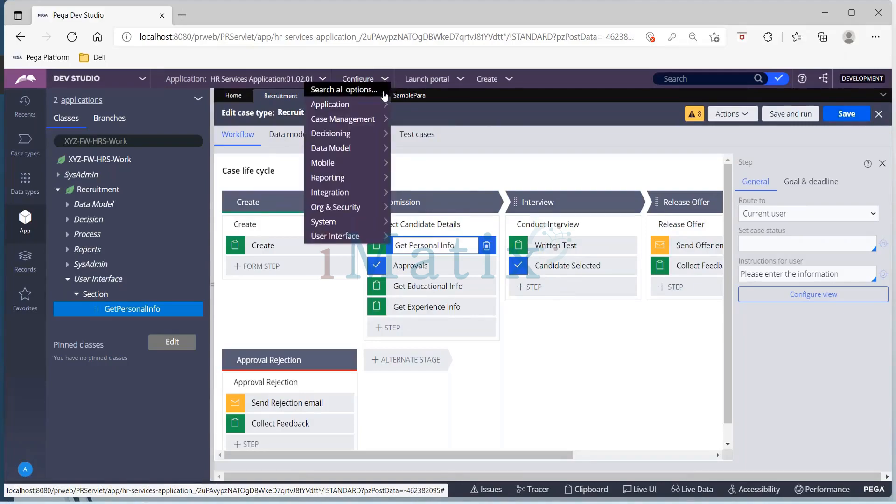
mouse_move(377, 108)
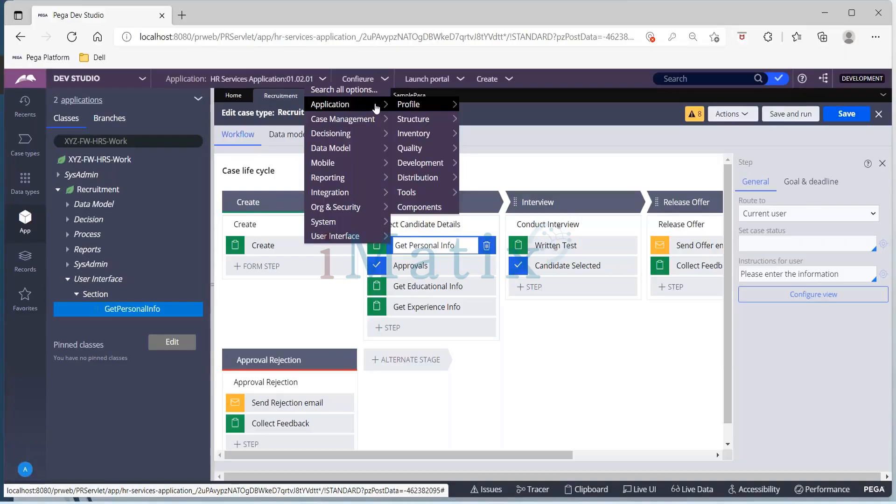
mouse_move(376, 196)
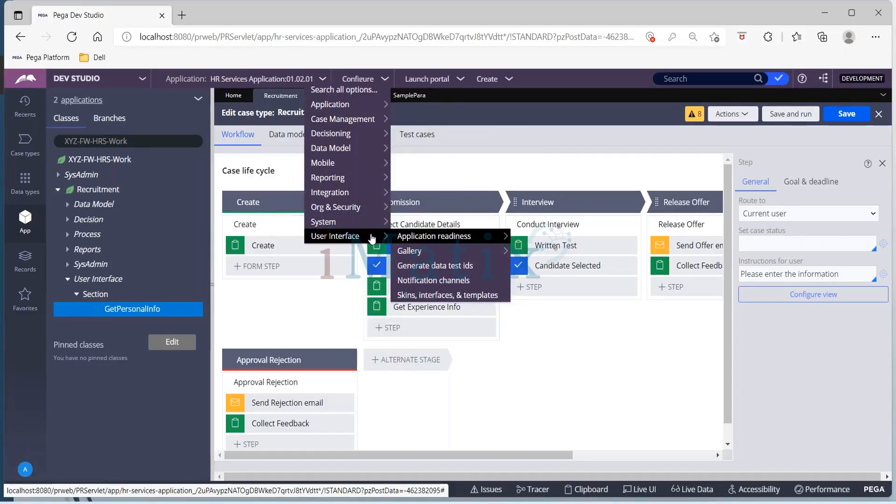
mouse_move(429, 240)
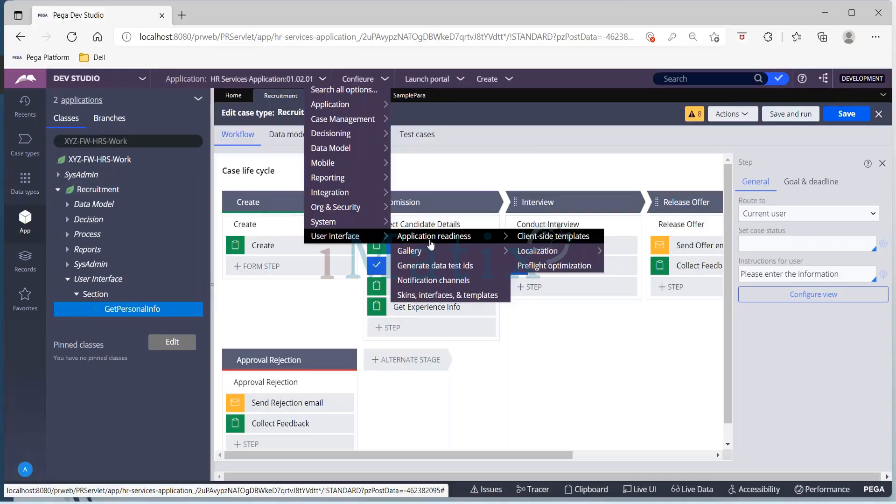
mouse_move(540, 254)
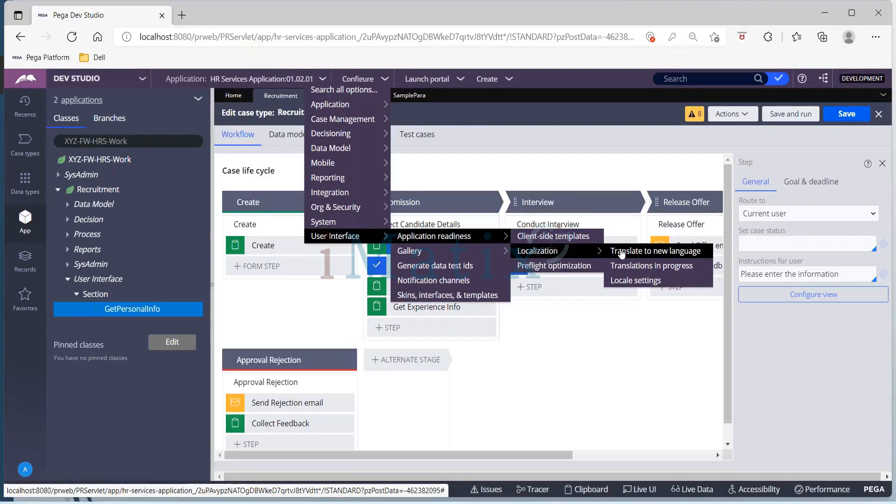
left_click(682, 252)
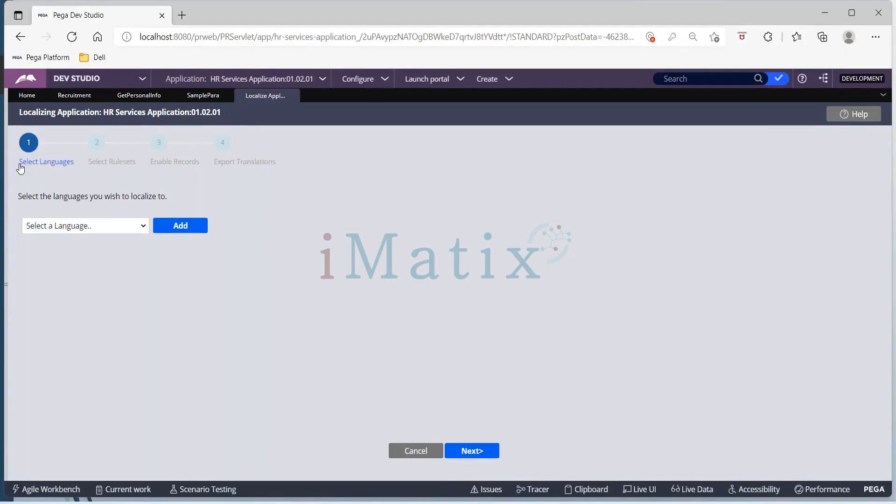
Add Hindi HI as the language to localize to and continue to the ruleset selection.
left_click(134, 227)
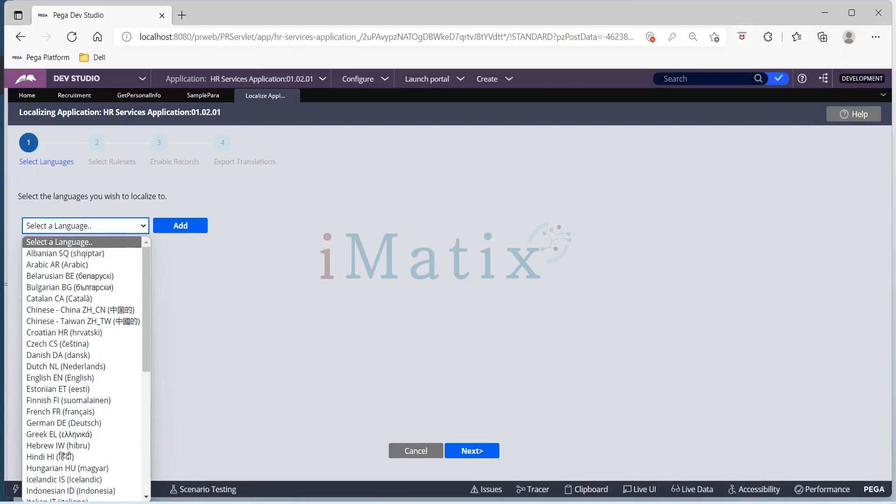
left_click(66, 456)
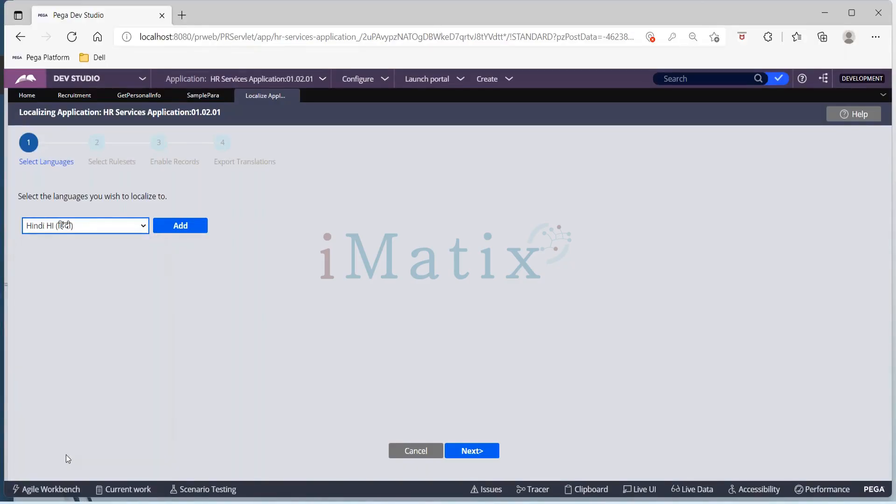
left_click(203, 229)
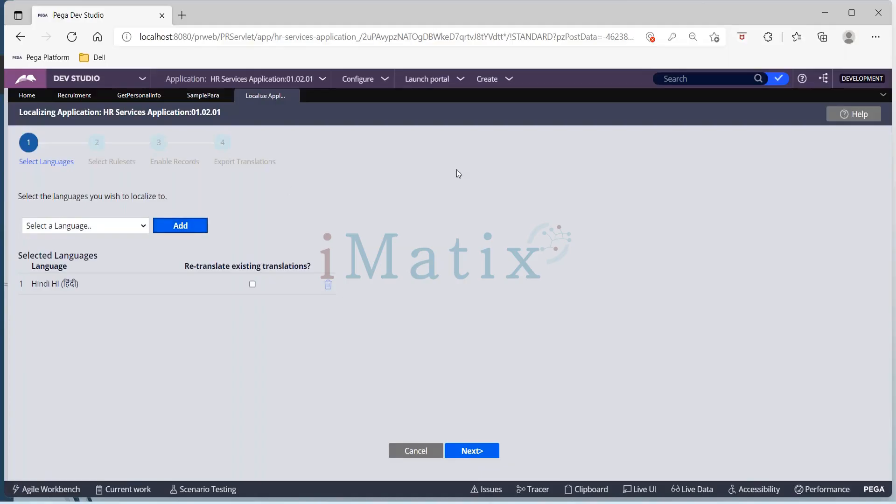
left_click(343, 7)
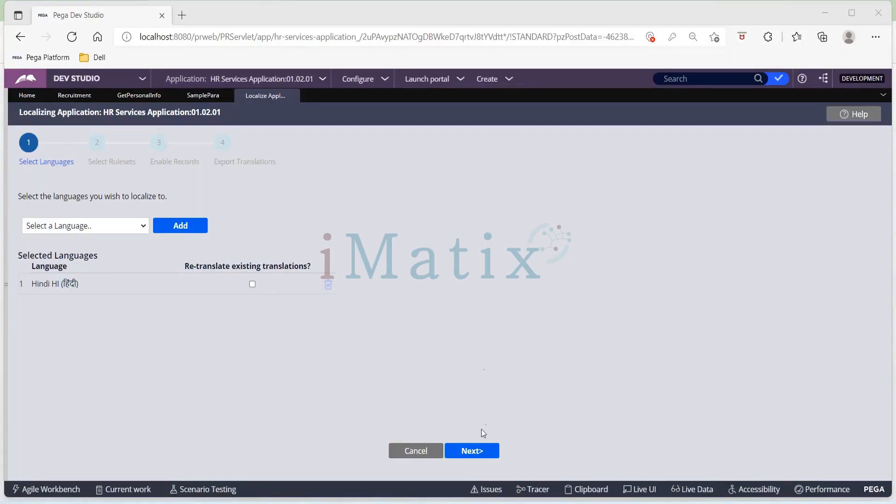
left_click(477, 452)
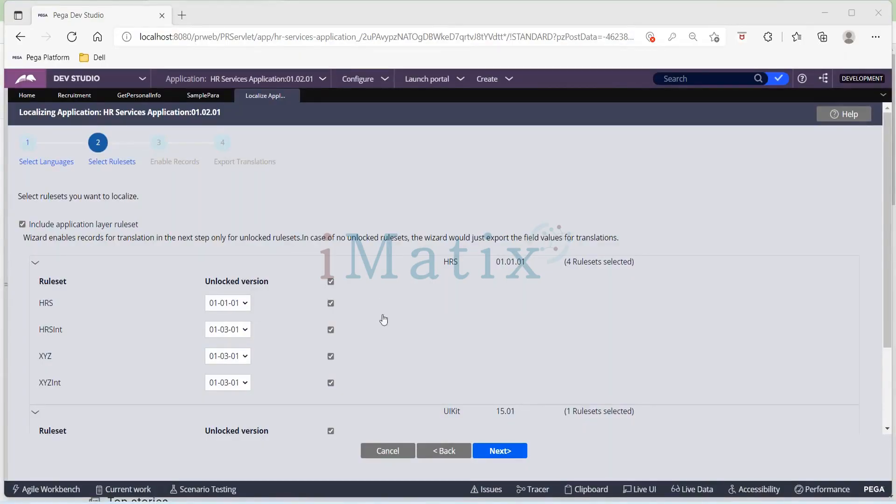
Review the application rulesets and unlocked versions offered for localization, and continue to the Enable Records stage.
scroll(436, 346, "down", 3)
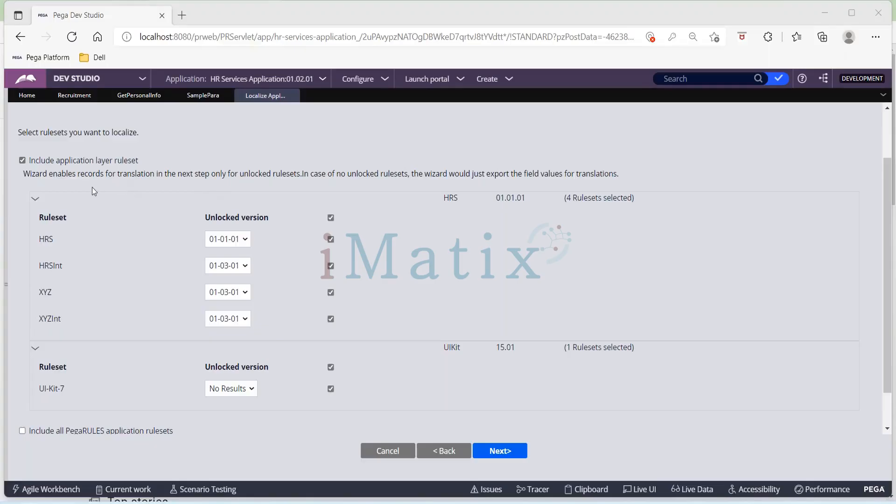
scroll(473, 286, "down", 1)
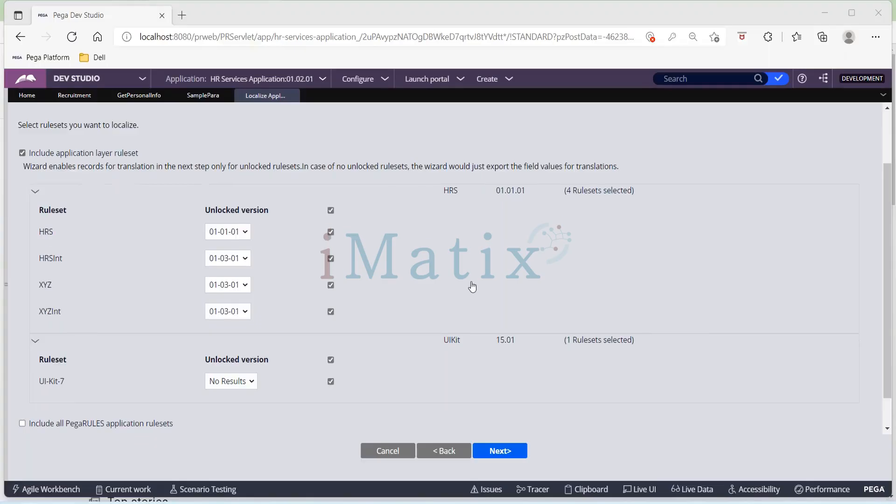
scroll(472, 286, "down", 1)
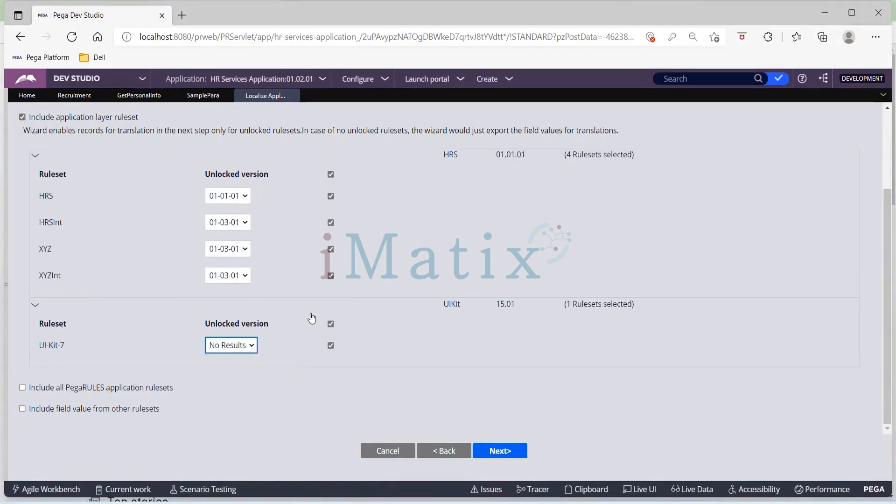
scroll(452, 310, "up", 1)
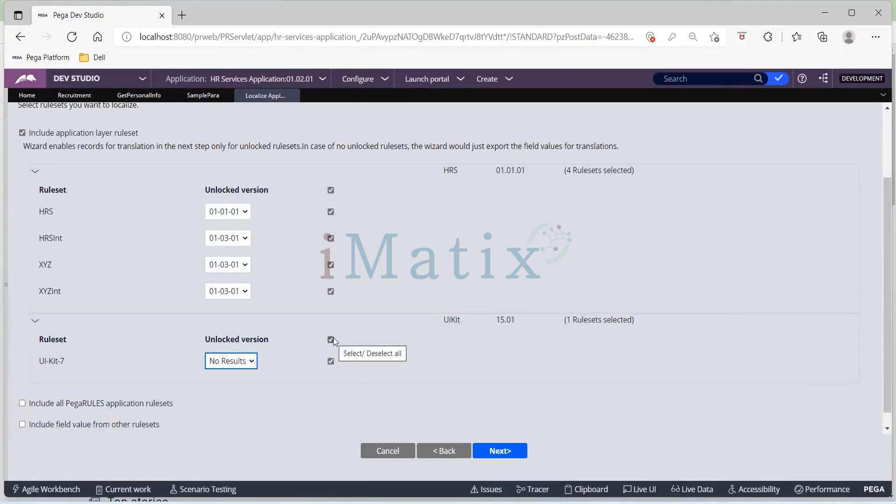
scroll(535, 309, "up", 2)
scroll(535, 309, "down", 2)
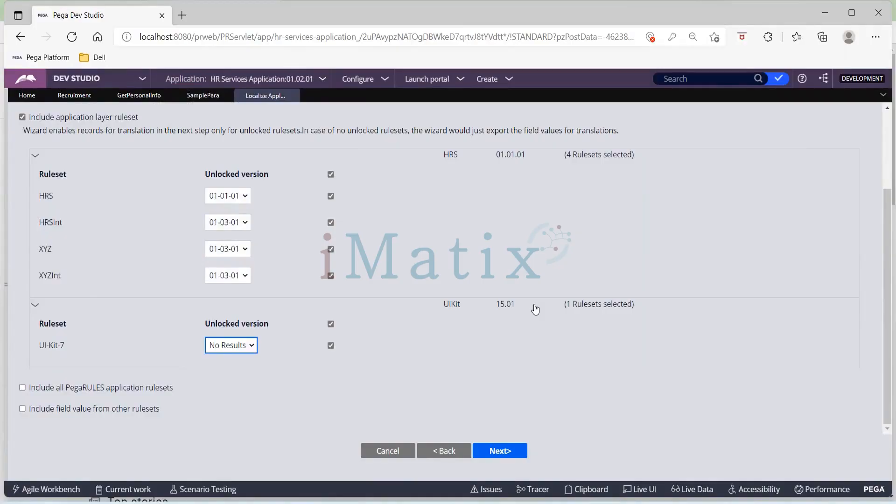
scroll(535, 310, "up", 2)
scroll(536, 310, "down", 2)
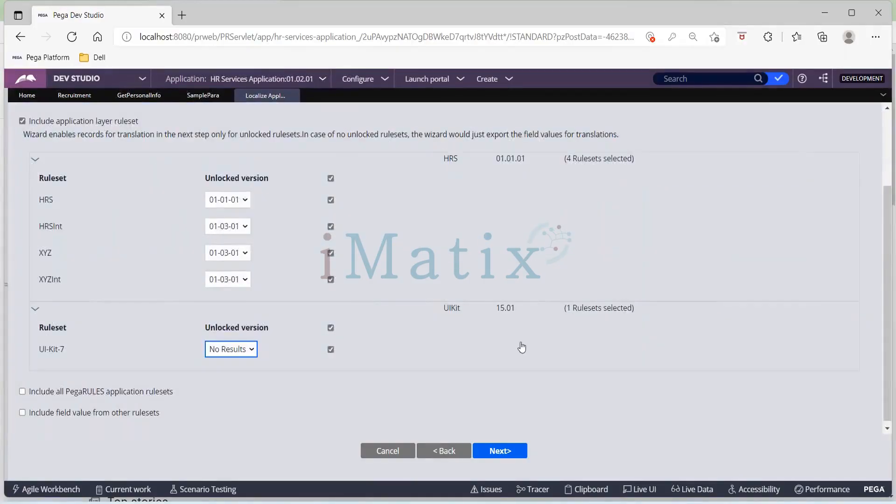
left_click(509, 453)
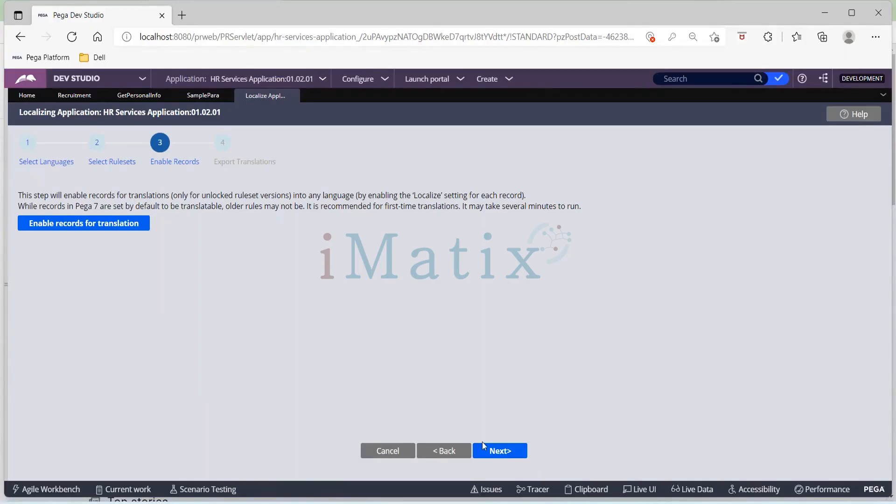
Return to the ruleset selection, exclude the UI-Kit-7 ruleset from localization, and check which unlocked versions HRS offers.
left_click(443, 451)
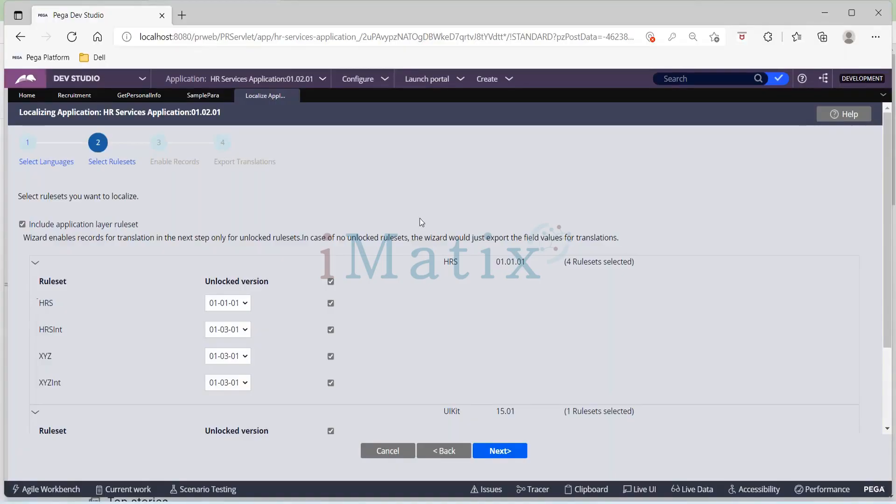
scroll(353, 337, "down", 2)
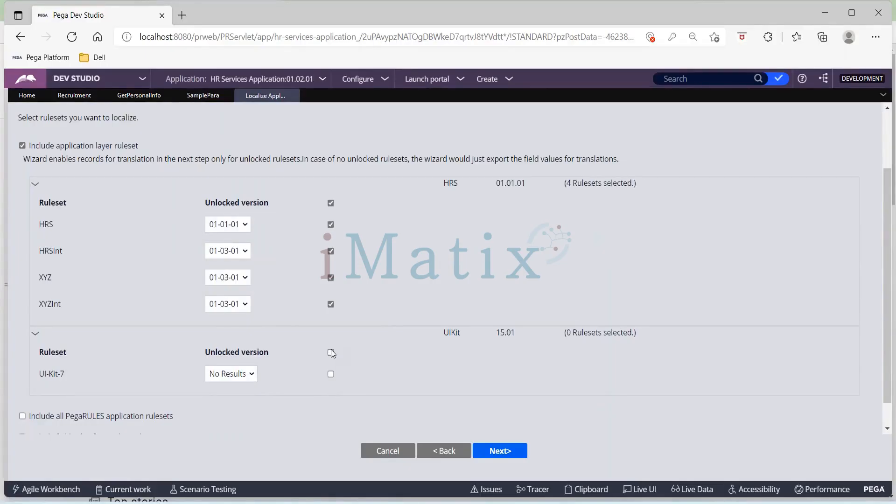
left_click(245, 228)
left_click(244, 229)
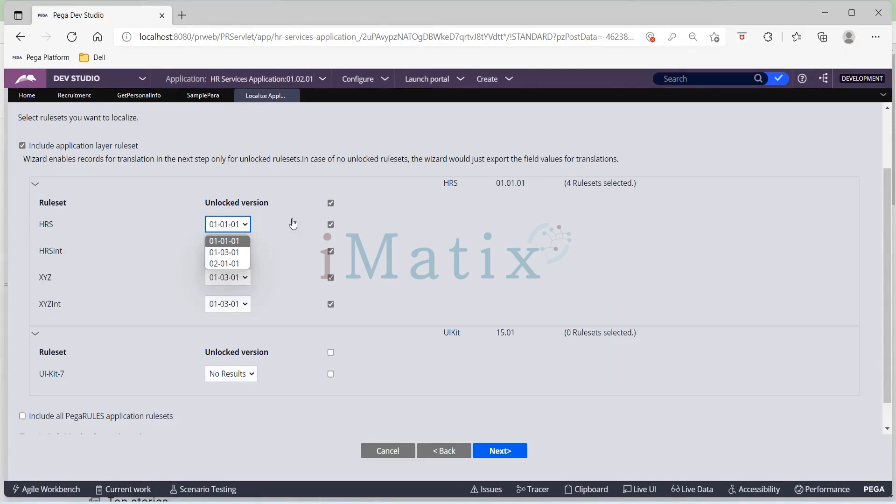
left_click(172, 234)
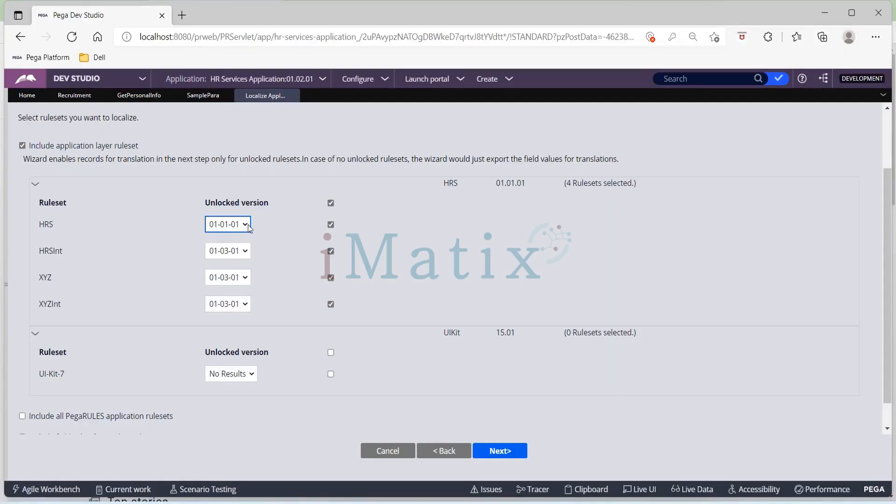
Examine the unlocked version column and the note on how the wizard handles unlocked rulesets.
left_click_drag(206, 206, 285, 207)
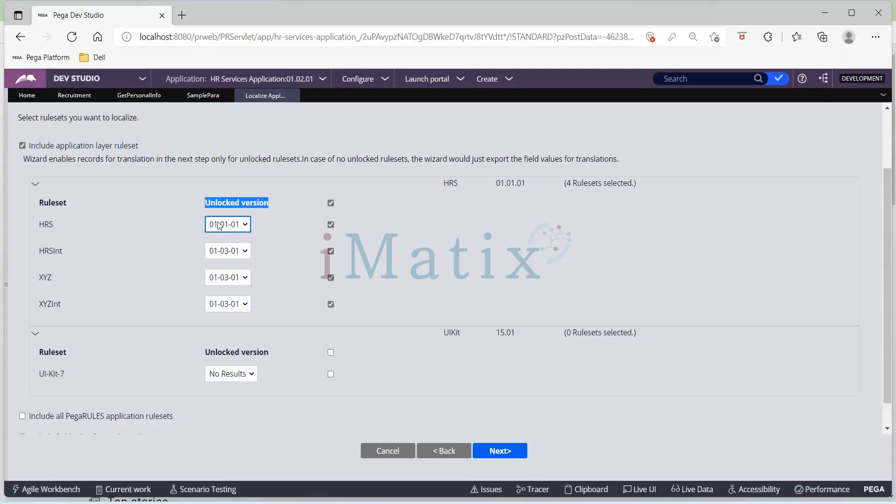
scroll(219, 226, "up", 2)
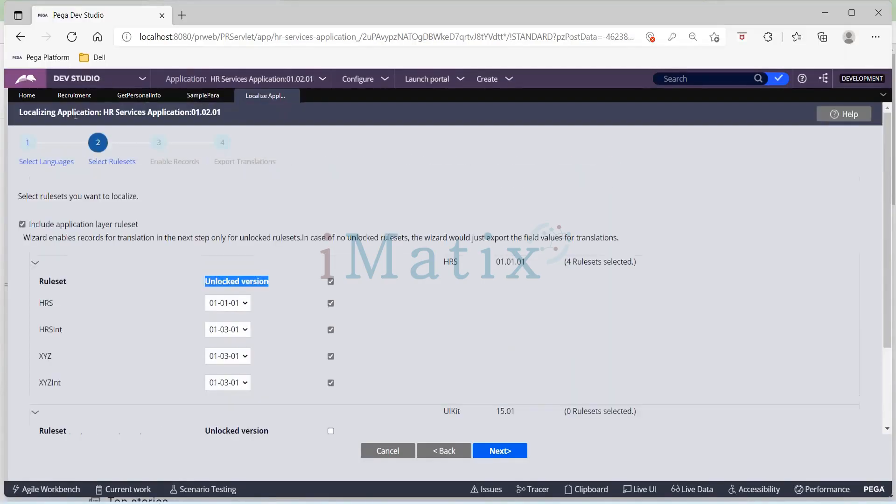
scroll(161, 186, "down", 2)
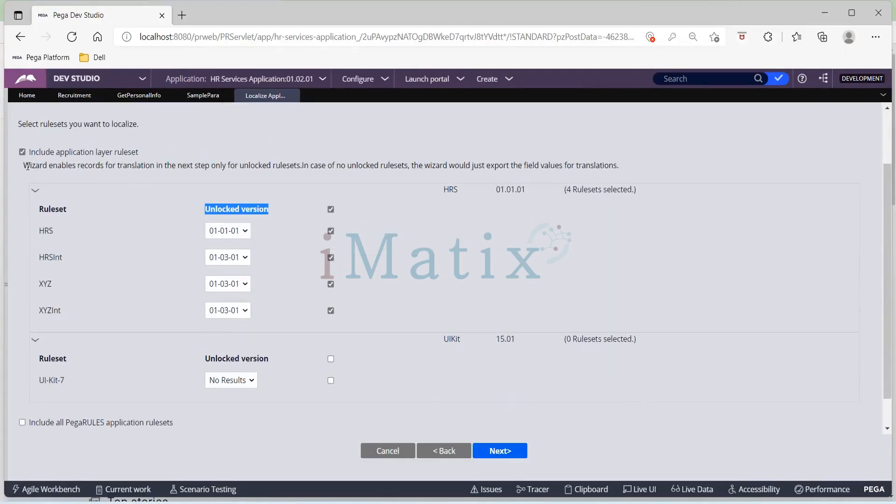
left_click_drag(23, 166, 143, 165)
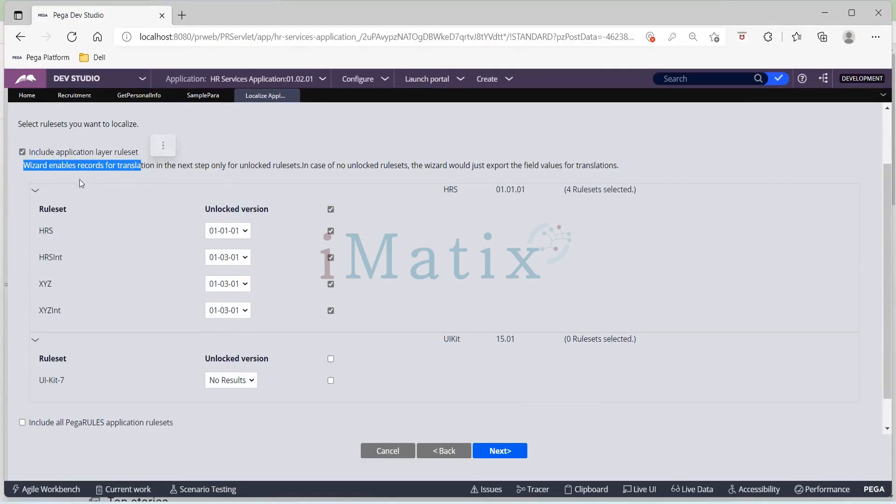
left_click(55, 179)
left_click_drag(23, 166, 282, 173)
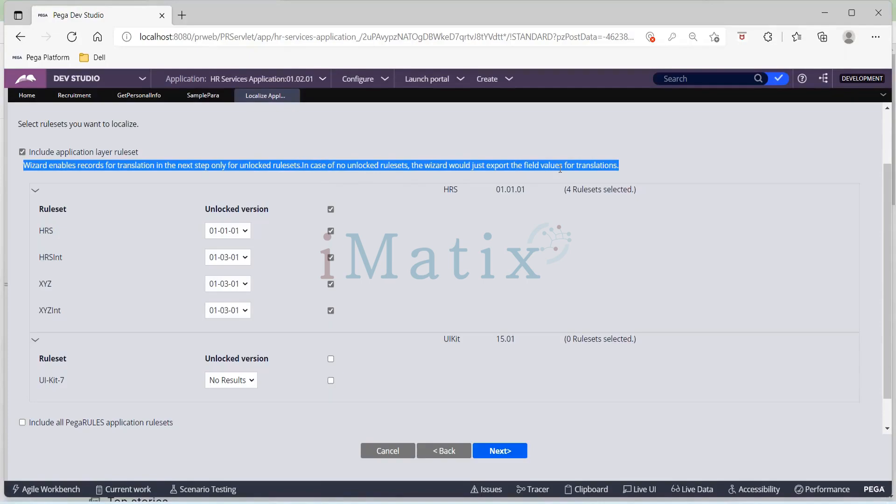
left_click(655, 136)
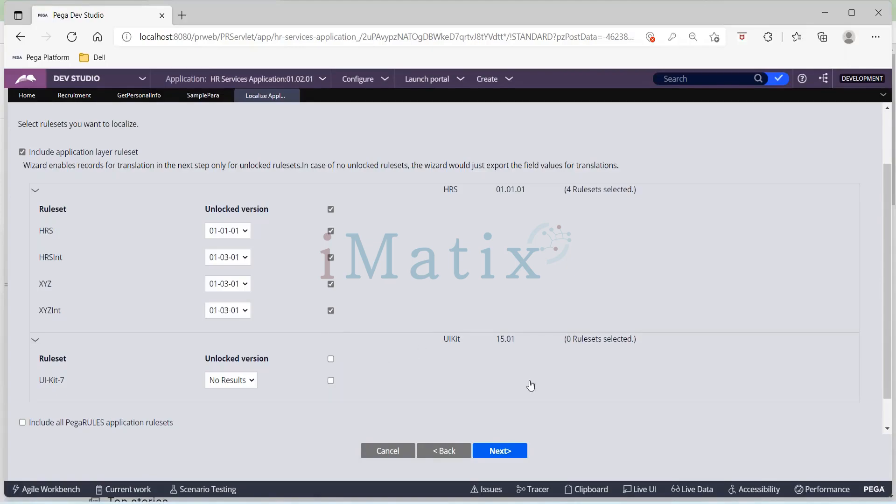
Enable the records of the selected rulesets for translation and download the Hindi translation pack without example files.
left_click(516, 451)
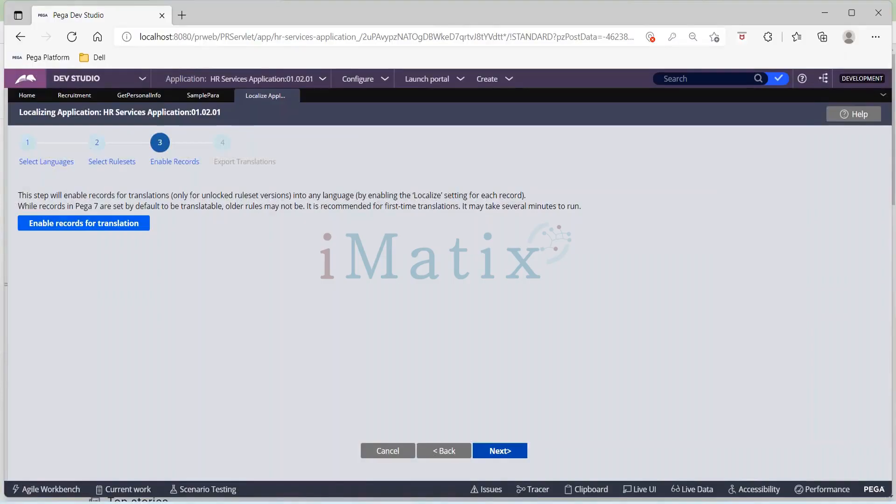
left_click(110, 228)
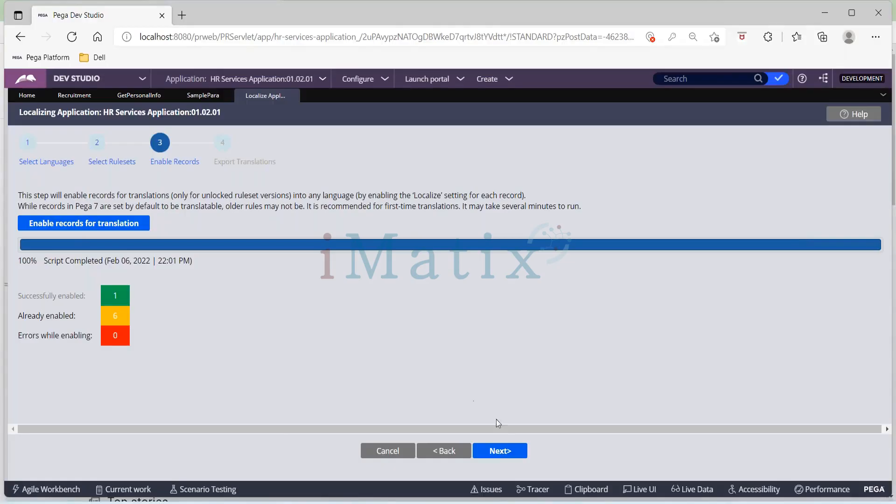
left_click(504, 451)
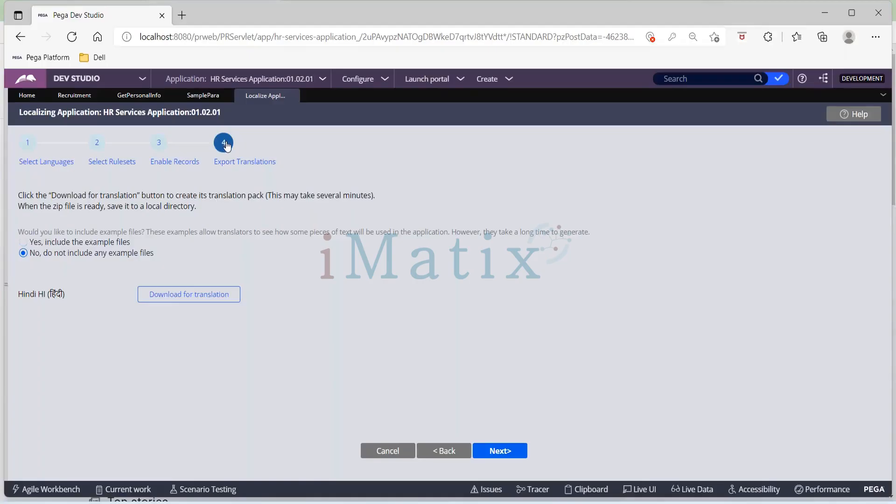
left_click(189, 299)
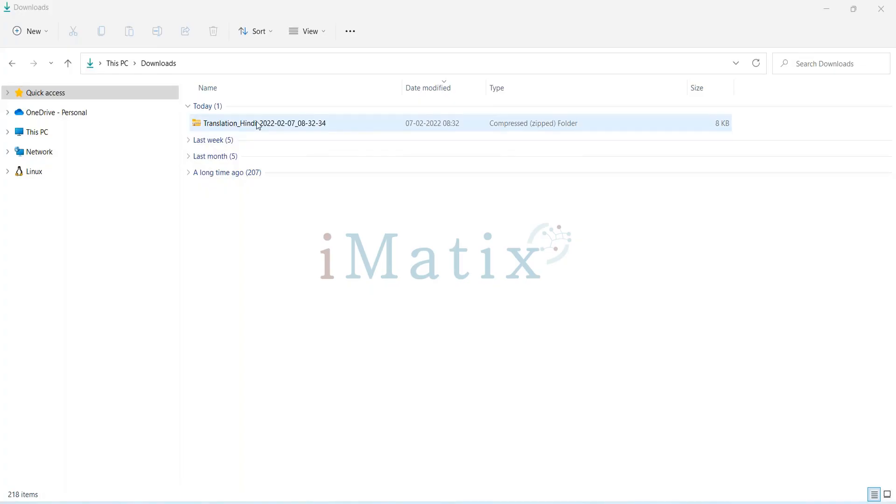
Extract the Translation_Hindi_2022-02-07_08-32-34 zip in Downloads and open the TranslationFiles folder inside the extracted folder.
left_click(258, 123)
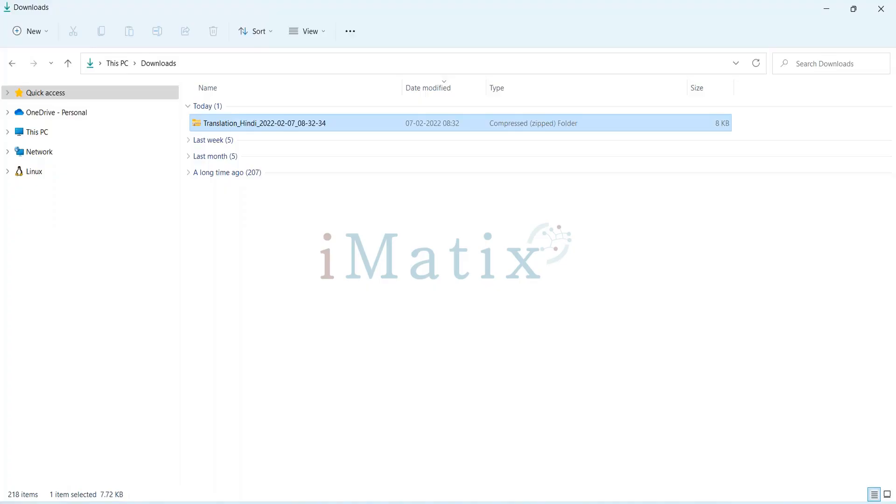
right_click(260, 123)
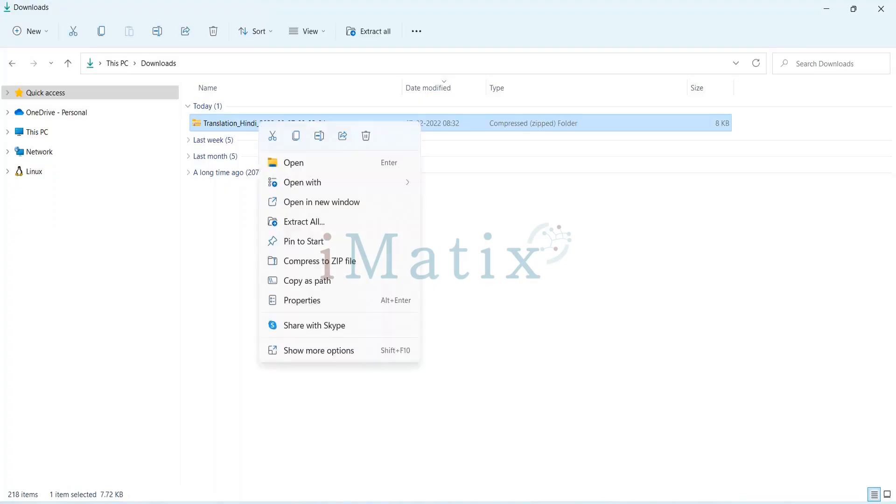
left_click(304, 222)
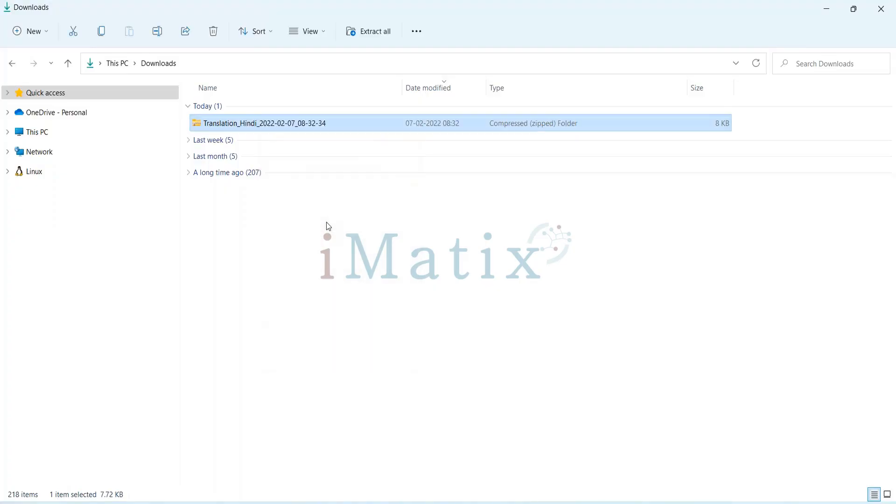
left_click(545, 387)
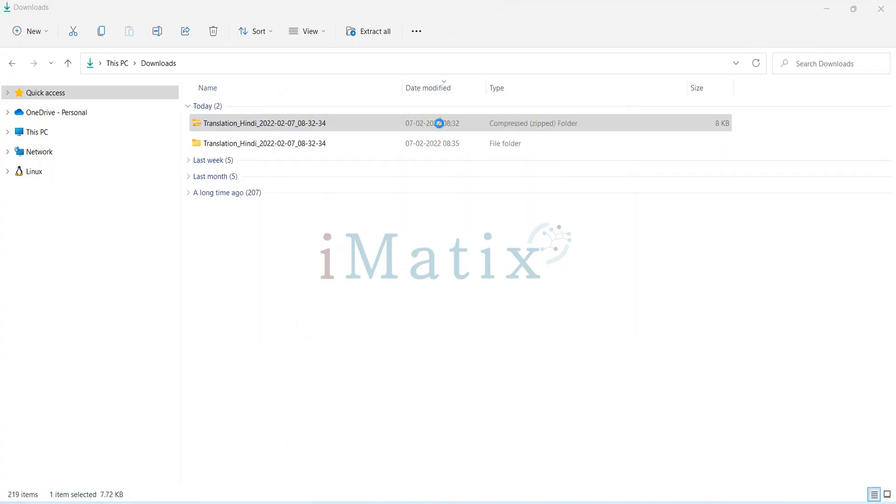
double_click(305, 143)
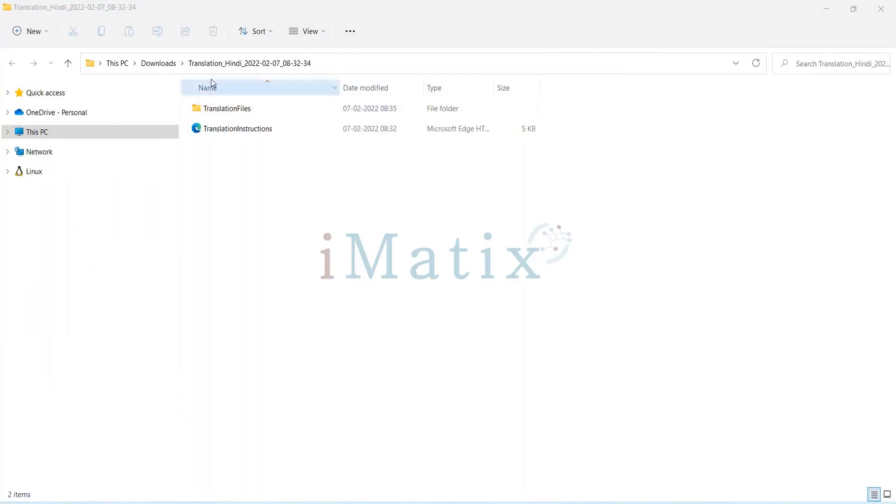
double_click(234, 117)
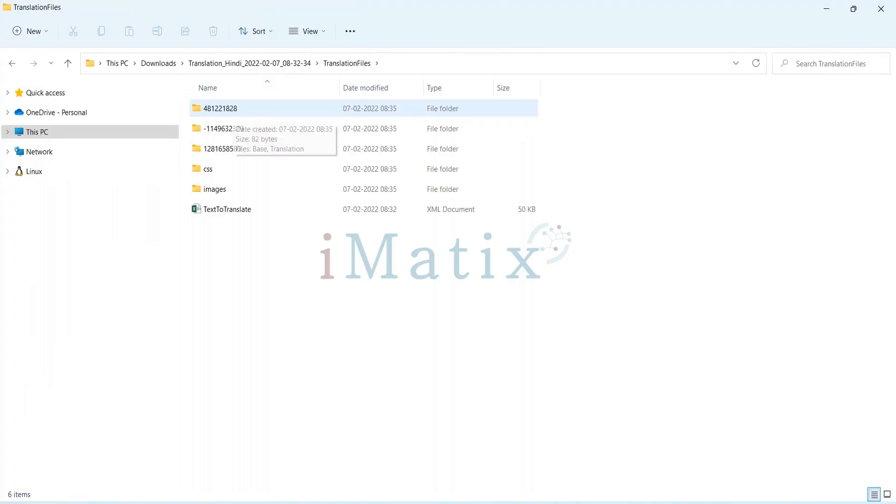
left_click(237, 212)
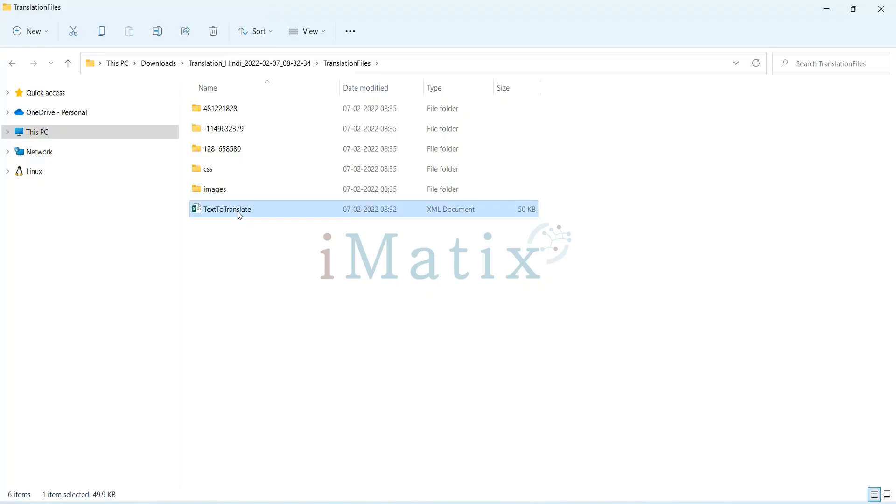
double_click(239, 213)
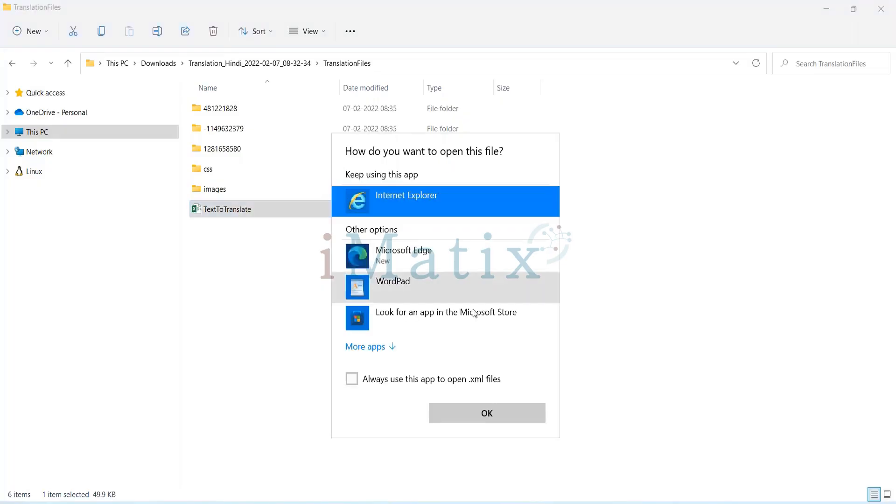
left_click(344, 7)
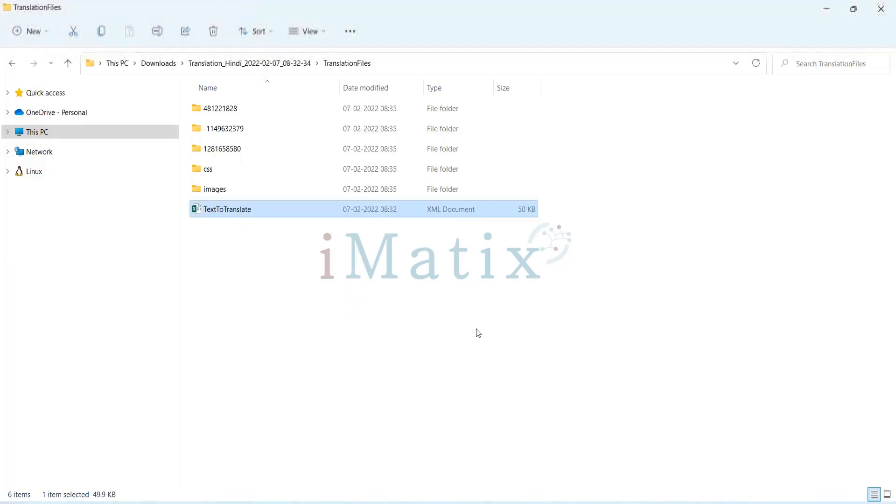
right_click(267, 213)
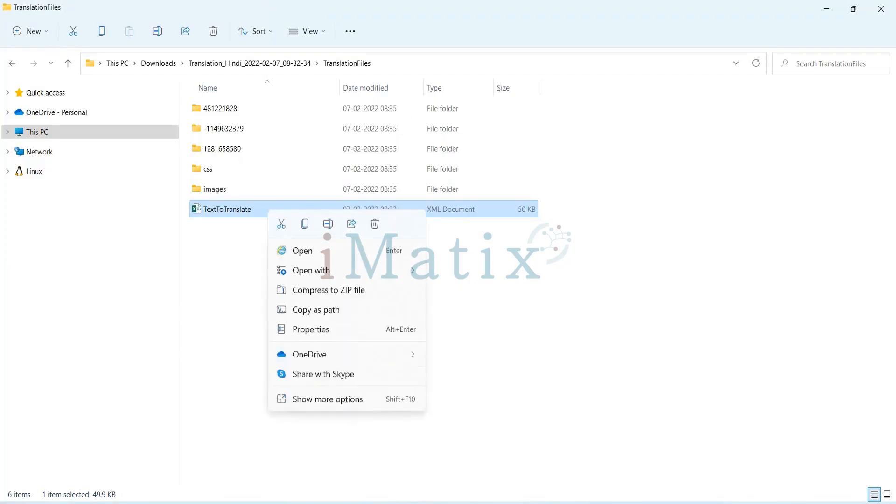
mouse_move(345, 270)
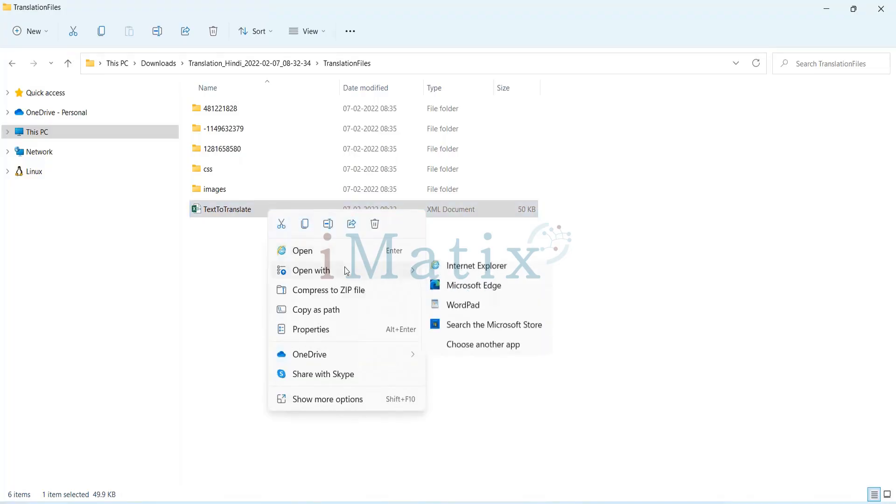
Open the TextToTranslate XML file in the browser, look through its rows of translatable text and close it.
left_click(240, 211)
double_click(240, 211)
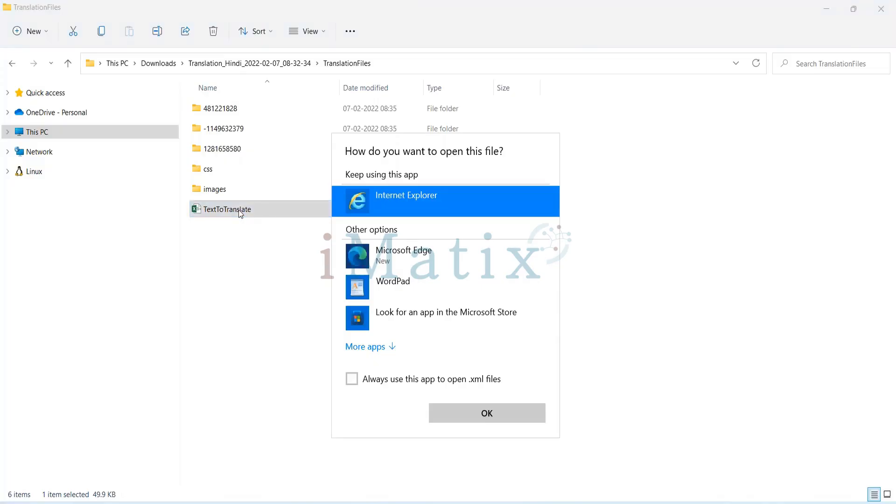
left_click(517, 420)
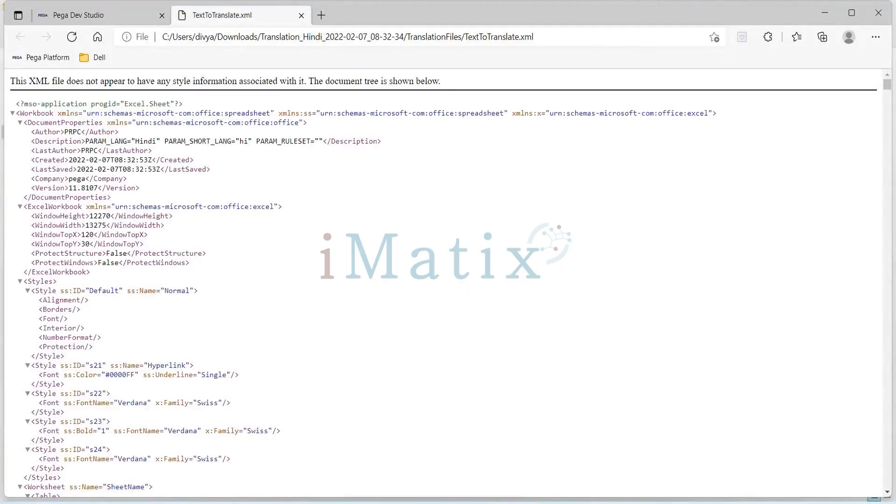
scroll(370, 370, "down", 20)
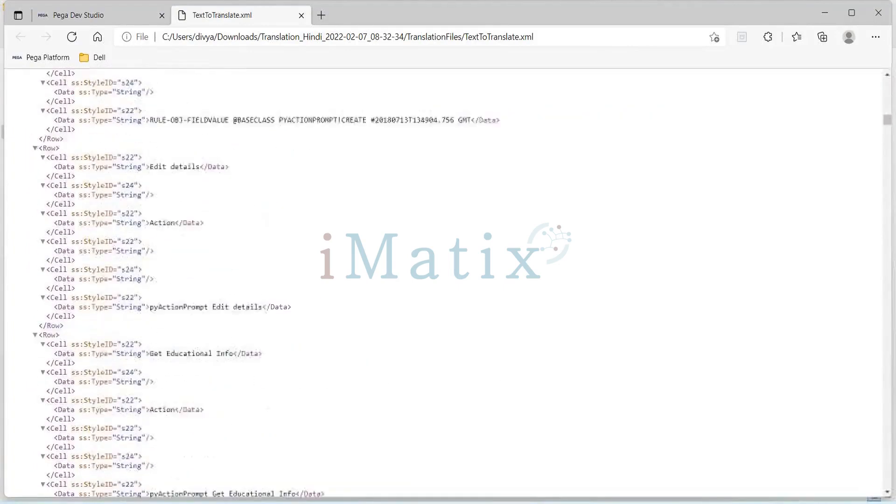
scroll(371, 280, "down", 20)
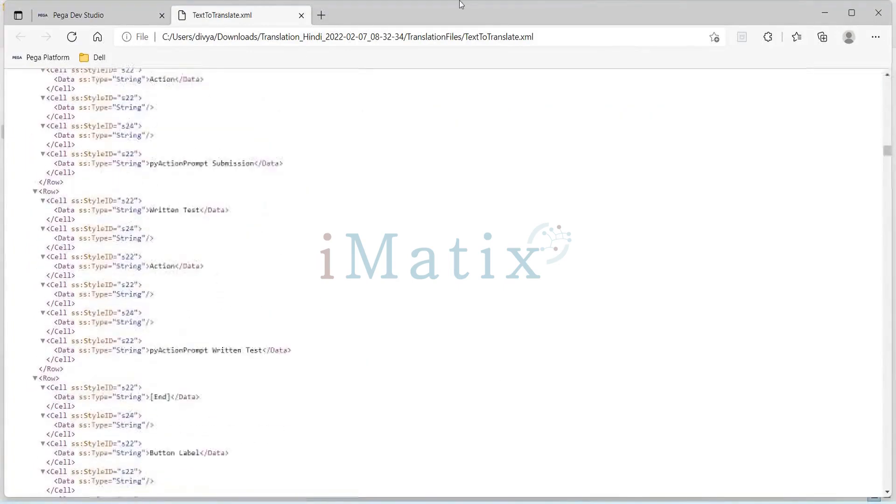
left_click(304, 18)
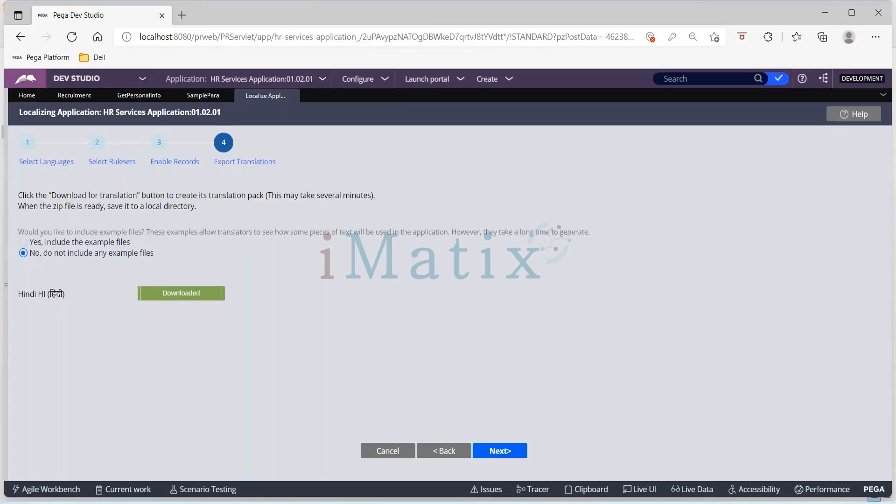
Switch to Excel and open the TextToTranslate XML document from the TranslationFiles folder.
key("alt+Tab")
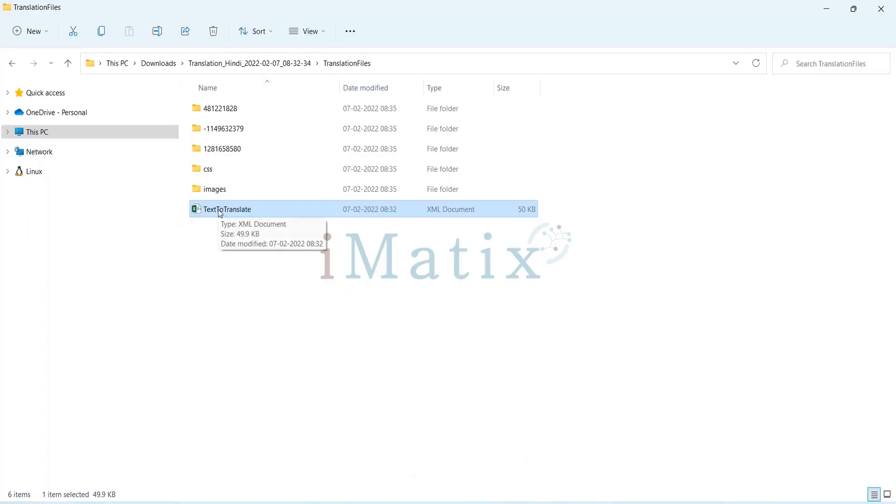
key("alt+Tab")
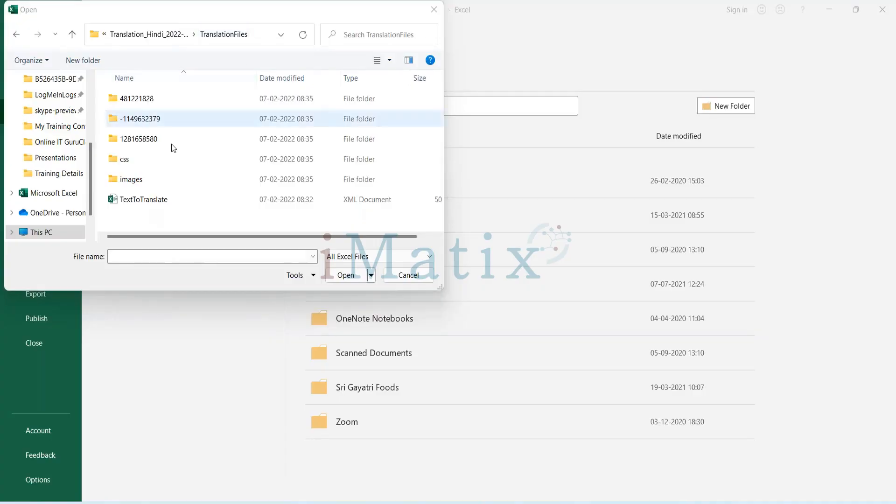
double_click(153, 200)
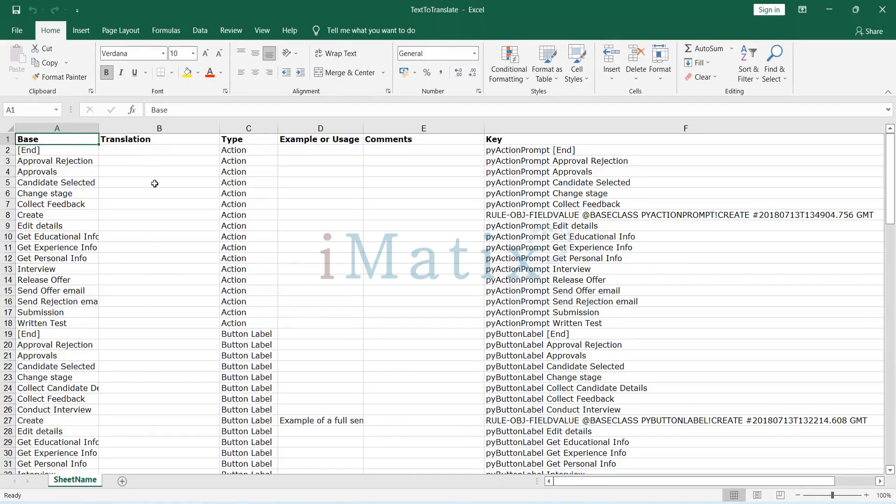
Examine the Translation and Type columns of the sheet, from the Action rows down to the HTML paragraph row.
left_click(160, 126)
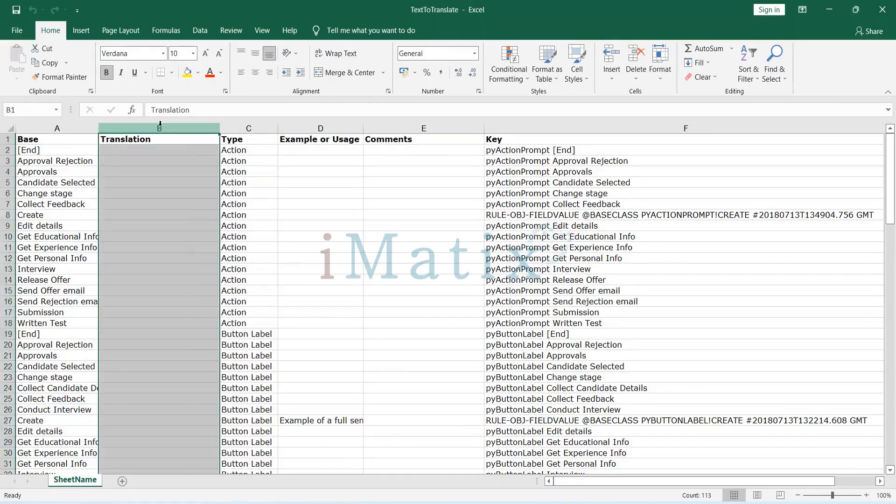
left_click(241, 126)
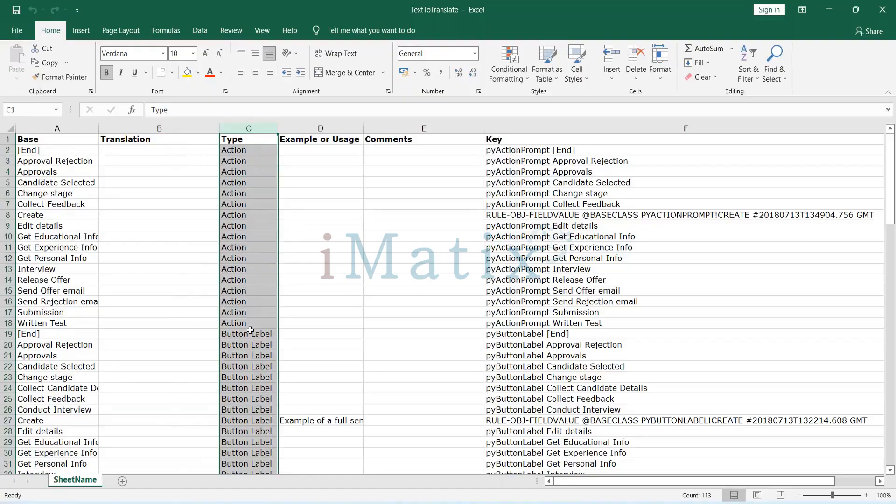
scroll(250, 330, "down", 16)
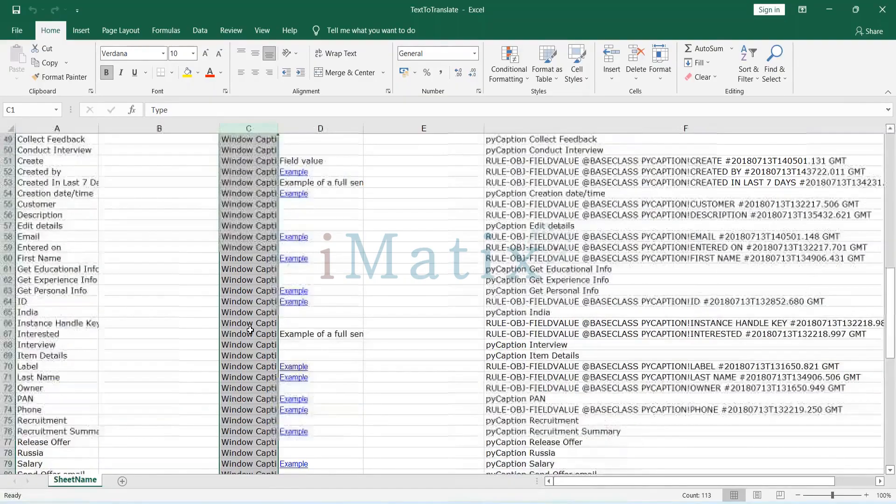
scroll(250, 330, "down", 12)
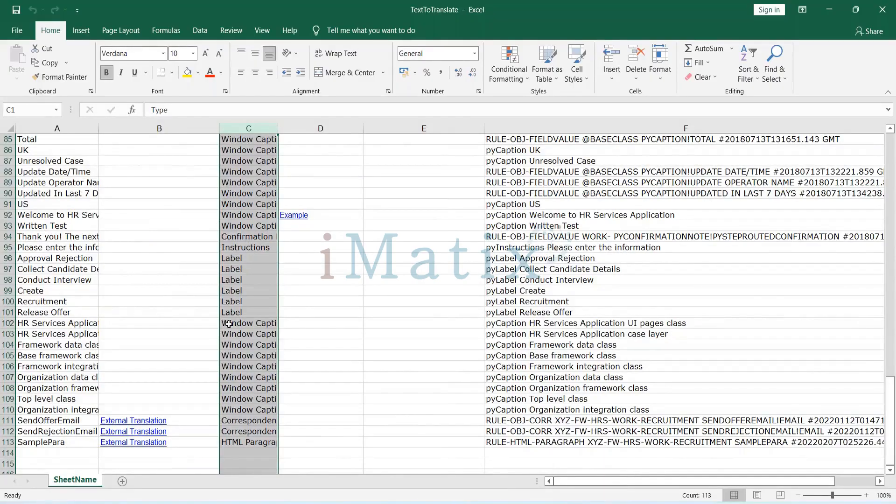
scroll(228, 324, "up", 2)
scroll(236, 307, "down", 6)
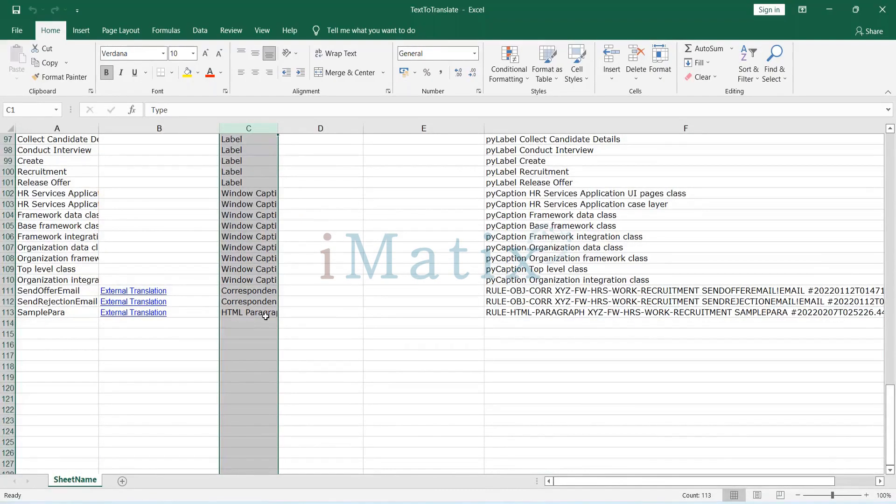
scroll(311, 238, "up", 13)
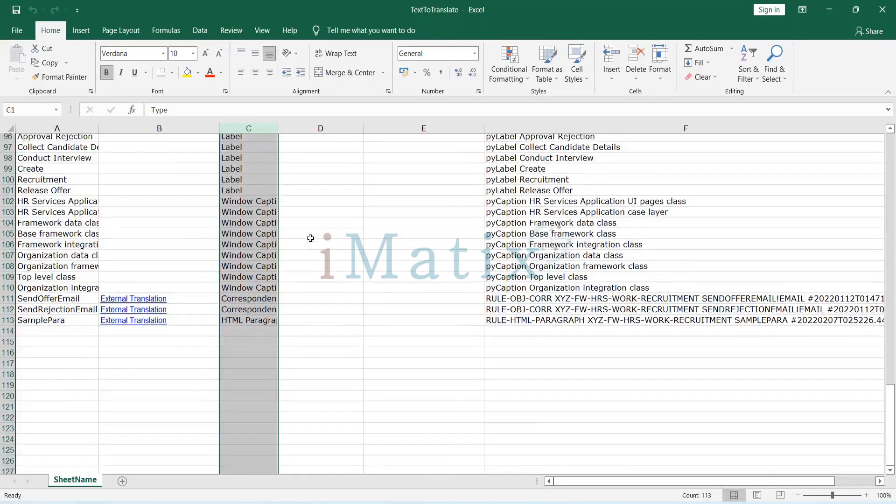
scroll(310, 238, "up", 19)
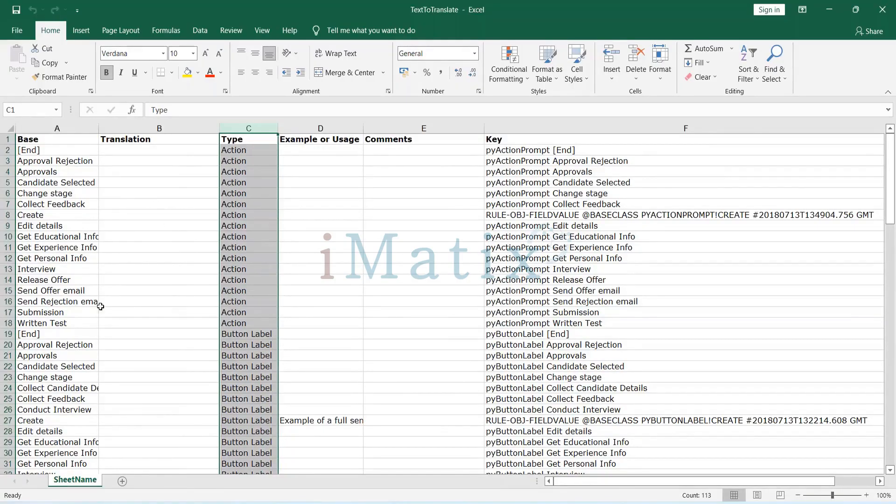
Widen the Base column so its texts fit, and find the First Name entry among the window captions.
left_click_drag(99, 129, 127, 129)
scroll(135, 232, "down", 4)
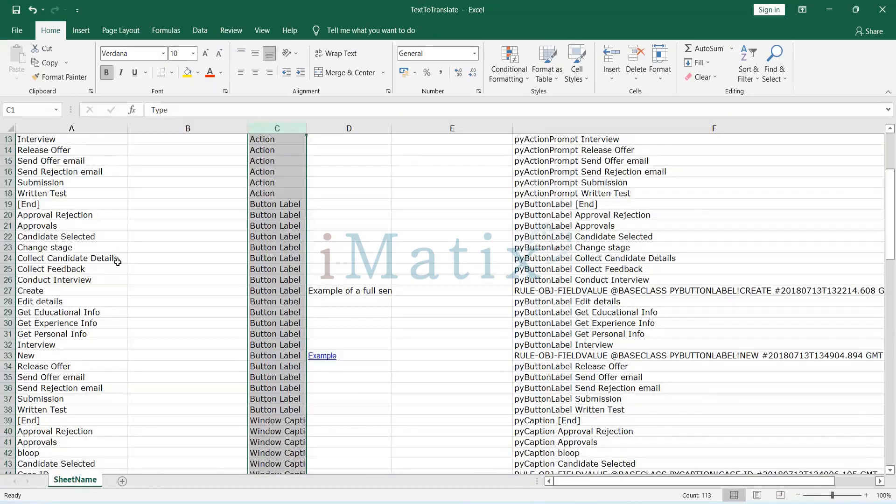
scroll(118, 262, "down", 10)
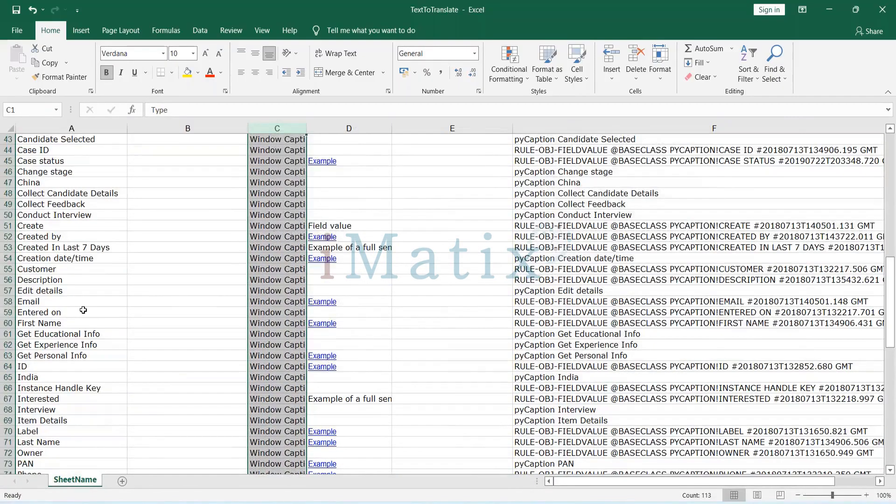
Copy the First Name text from cell A60 and translate it from English to Hindi in Google Translate.
left_click(58, 324)
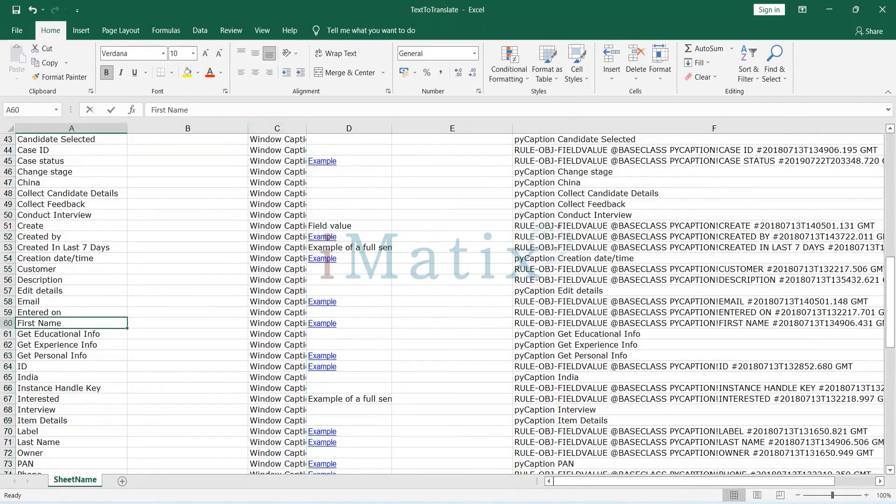
double_click(56, 323)
key("ctrl+a")
key("ctrl+c")
key("alt+Tab")
key("alt+Tab")
key("alt+Tab")
key("Tab")
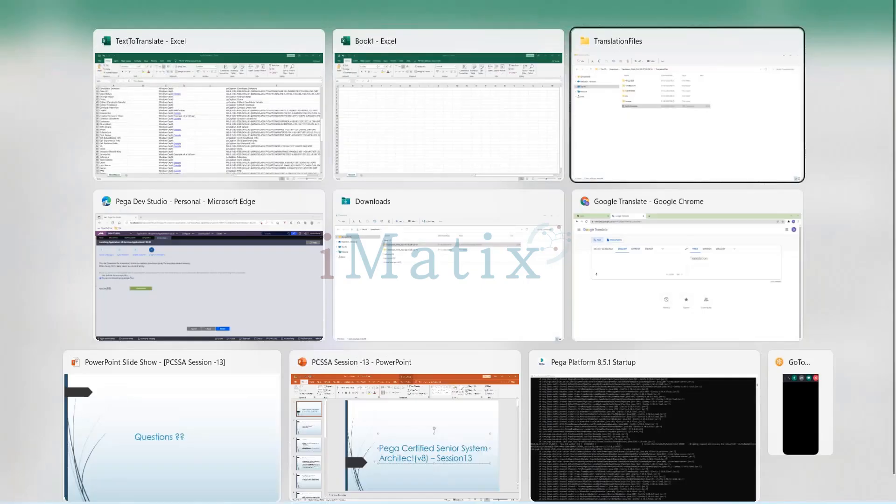
key("Tab")
key("Tab")
key("Tab")
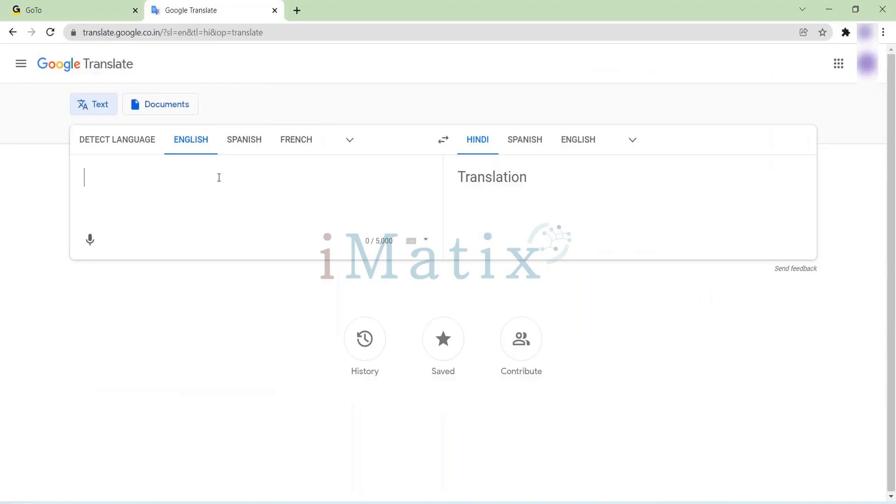
key("ctrl+v")
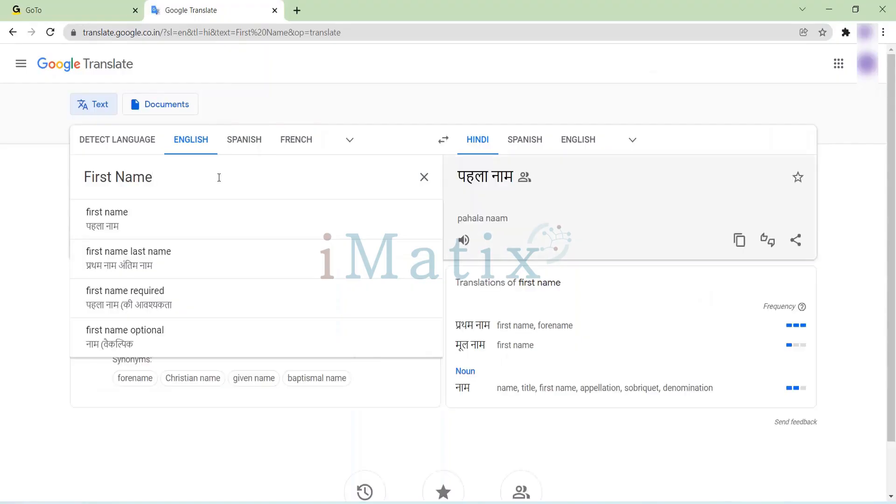
Copy the Hindi translation पहला नाम and paste it into Translation cell B60 beside First Name in the Excel sheet.
right_click(461, 179)
left_click(483, 190)
key("alt+Tab")
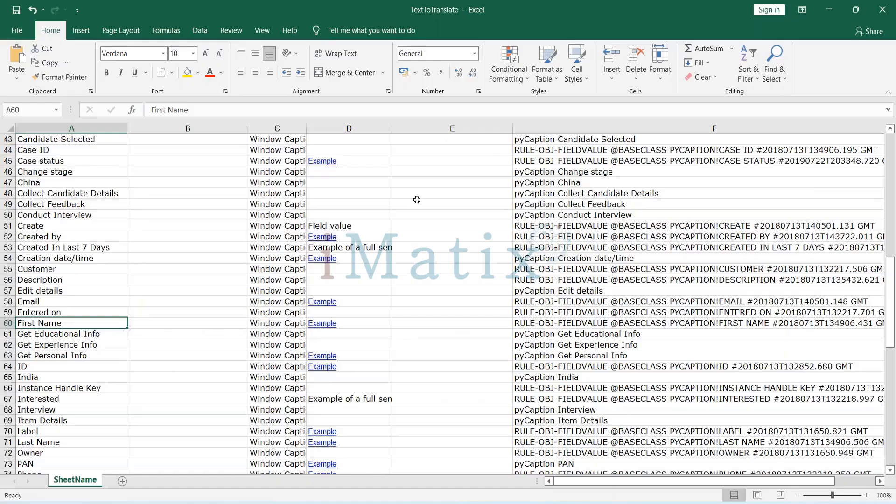
left_click(141, 330)
left_click(141, 323)
key("F2")
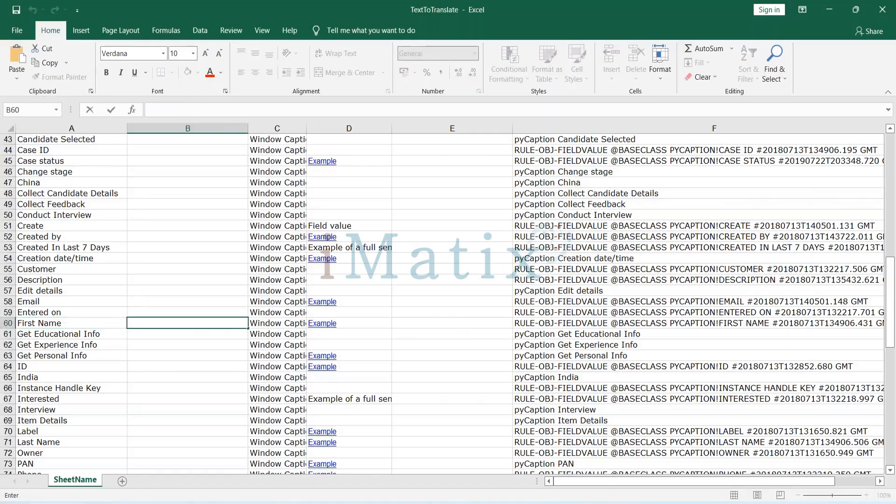
key("ctrl+v")
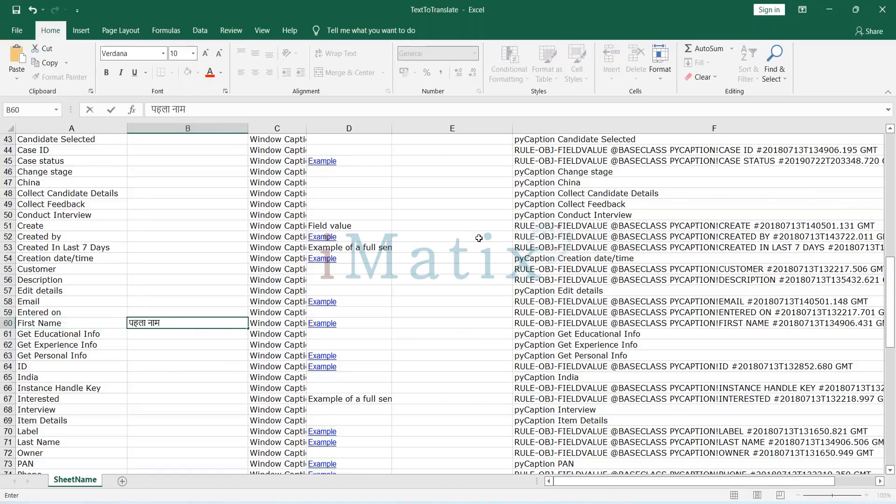
Confirm the Translation entry in B60 and search the sheet for further occurrences of FIRST.
key("ctrl+Return")
key("ctrl+f")
type("FIRST")
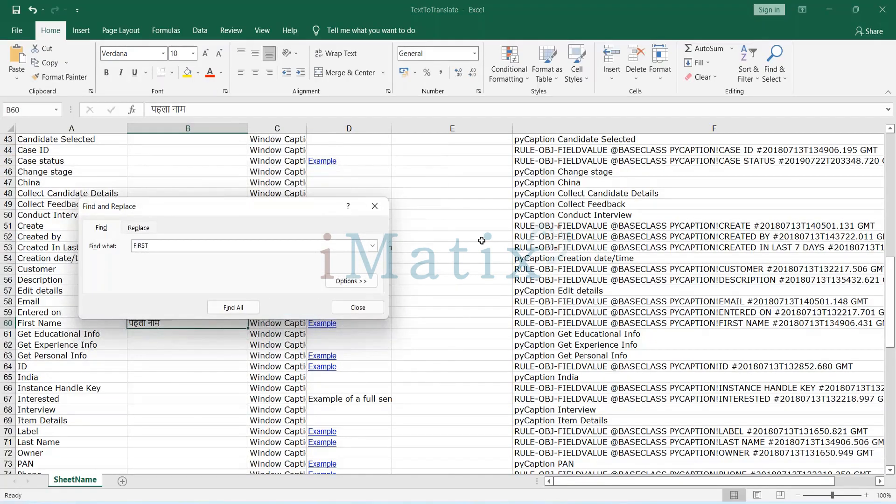
key("Return")
key("Return")
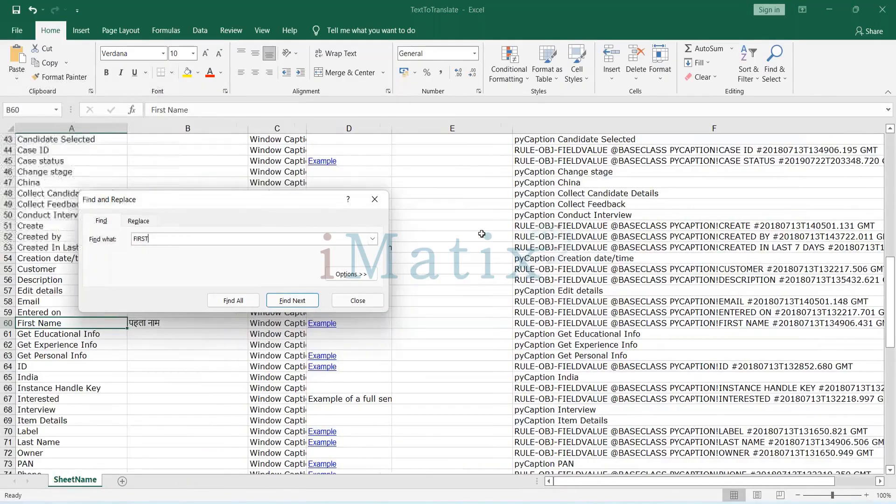
key("Return")
key("Return")
key("Return")
key("Escape")
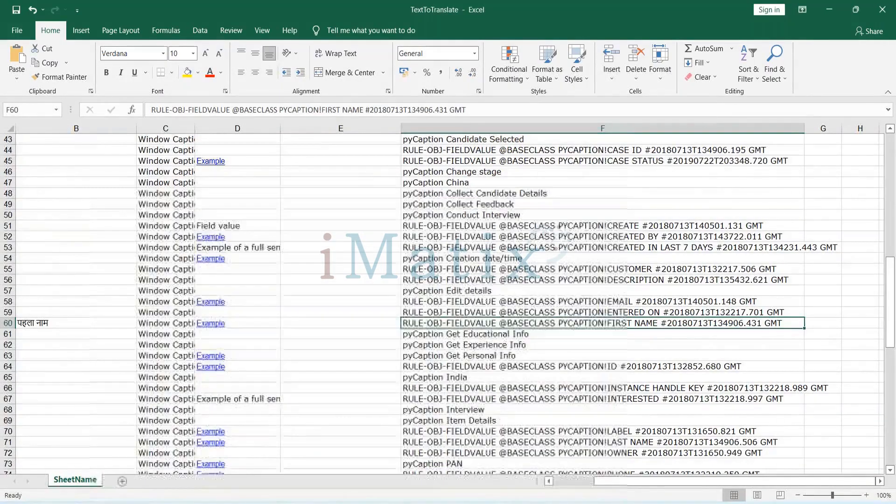
Copy the Last Name text from Base cell A71 and translate it from English to Hindi in Google Translate.
left_click(565, 483)
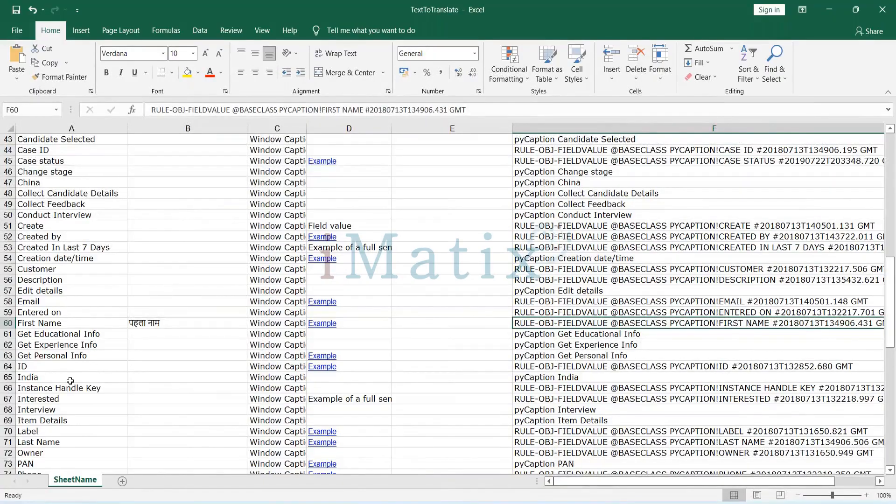
scroll(70, 380, "down", 1)
double_click(70, 410)
left_click(72, 411)
key("shift+Home")
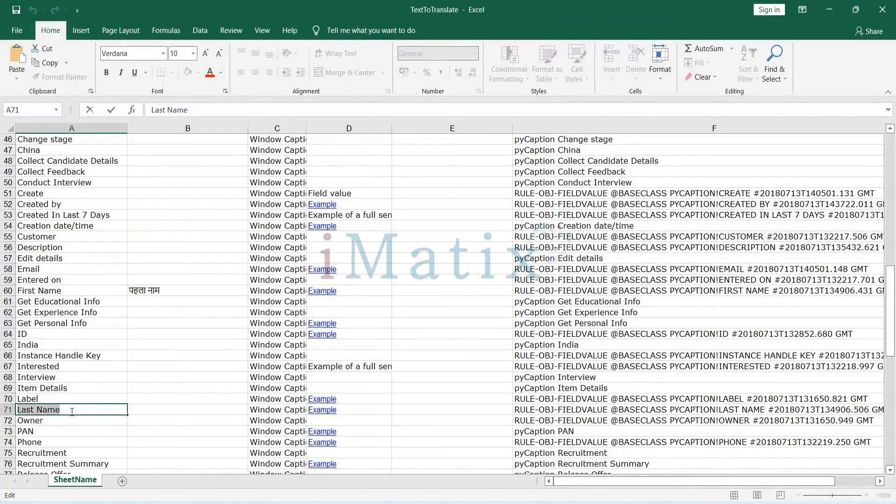
key("alt+Tab")
left_click(161, 178)
key("BackSpace")
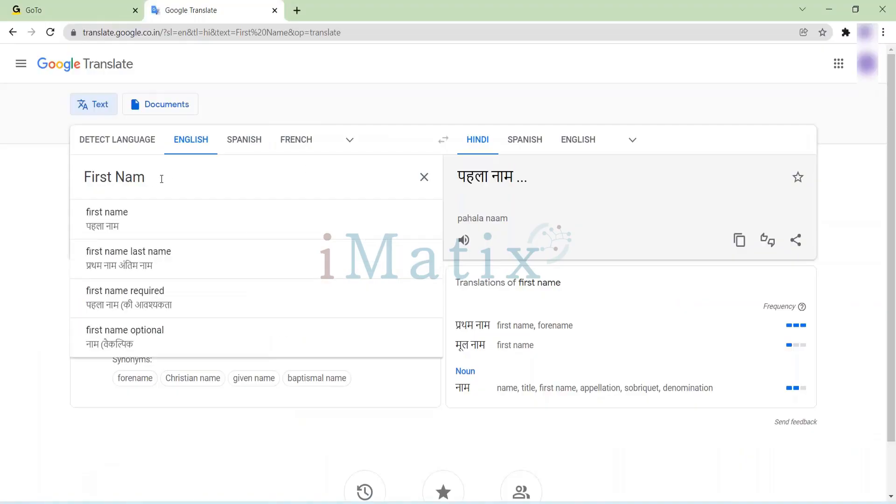
key("ctrl+a")
key("BackSpace")
key("ctrl+v")
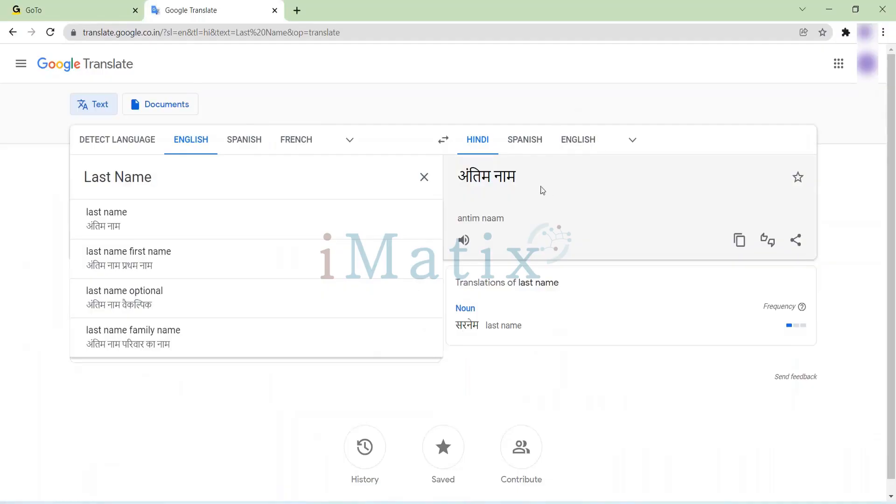
Copy the Hindi translation अंतिम नाम and paste it into Translation cell B71 beside Last Name in the Excel sheet.
left_click_drag(518, 178, 462, 182)
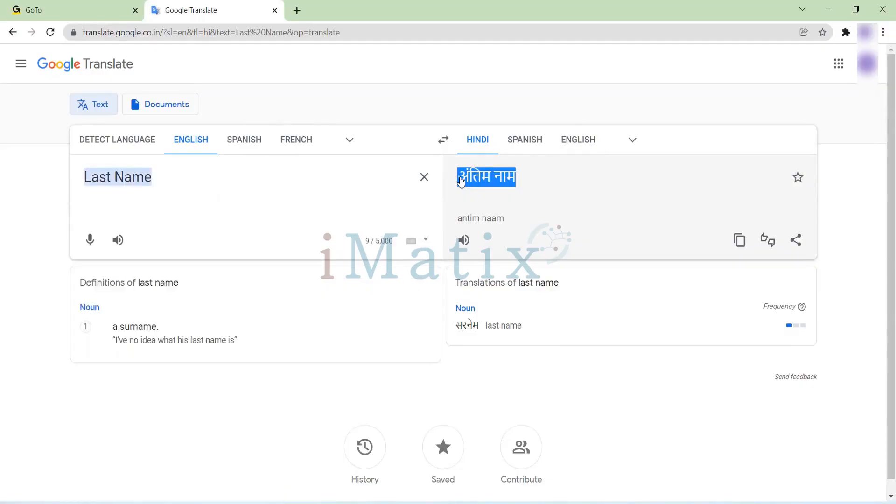
key("alt+Tab")
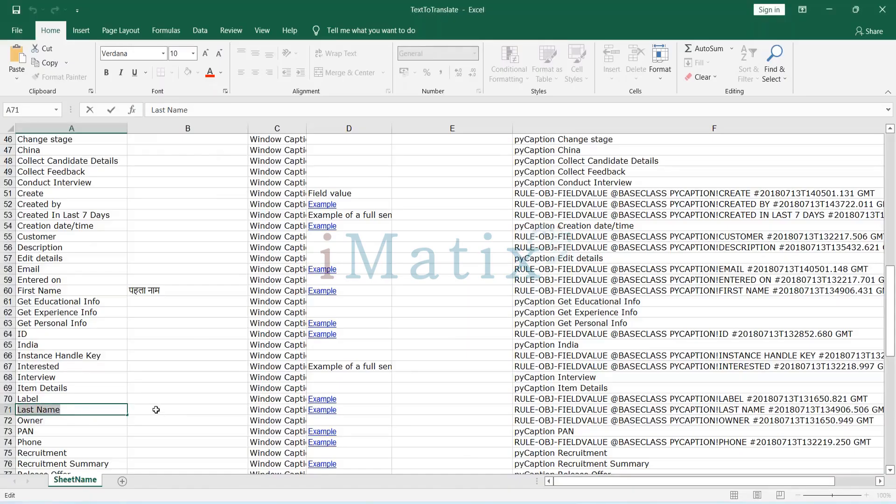
double_click(157, 411)
key("ctrl+v")
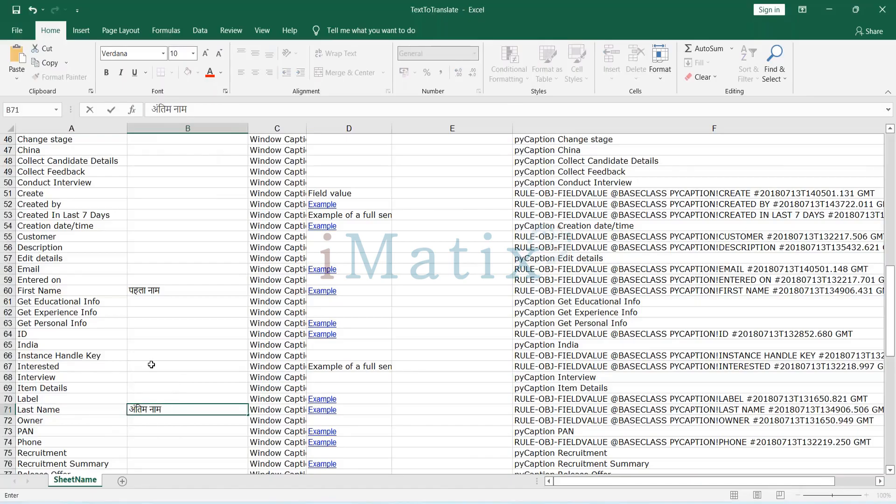
Copy the Russia text from Base cell A78 and translate it from English to Hindi in Google Translate.
scroll(151, 364, "down", 6)
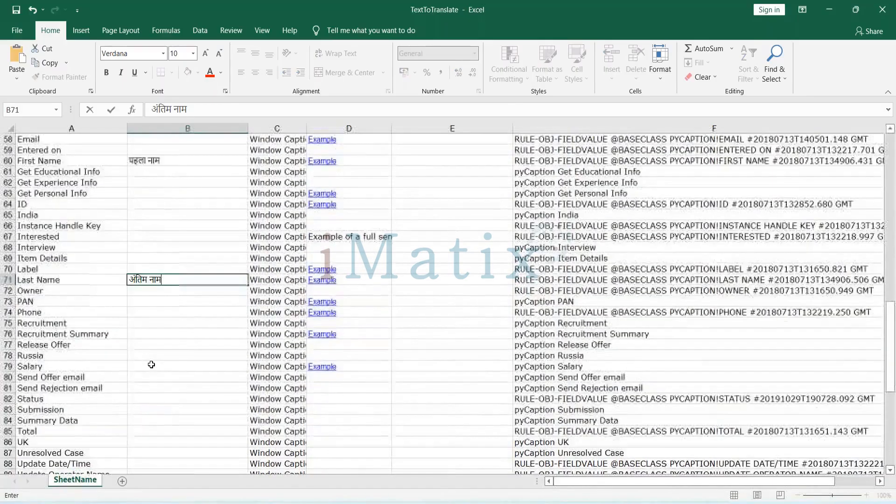
scroll(152, 365, "down", 1)
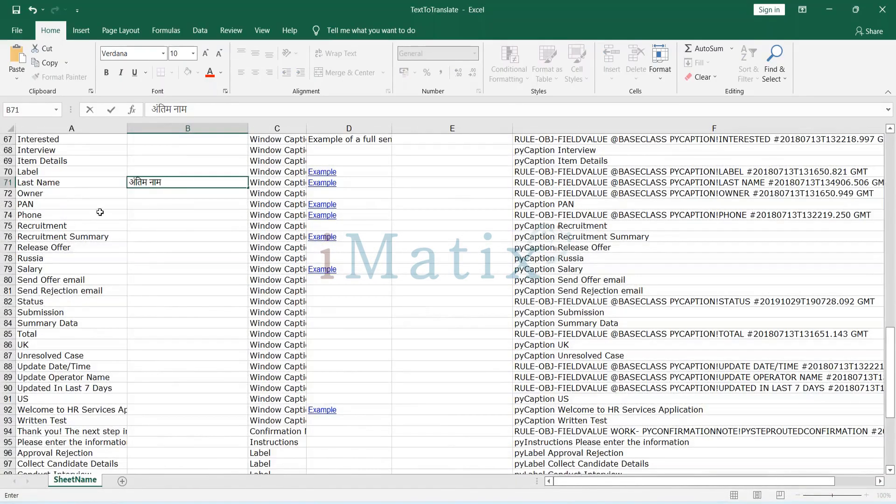
left_click(43, 259)
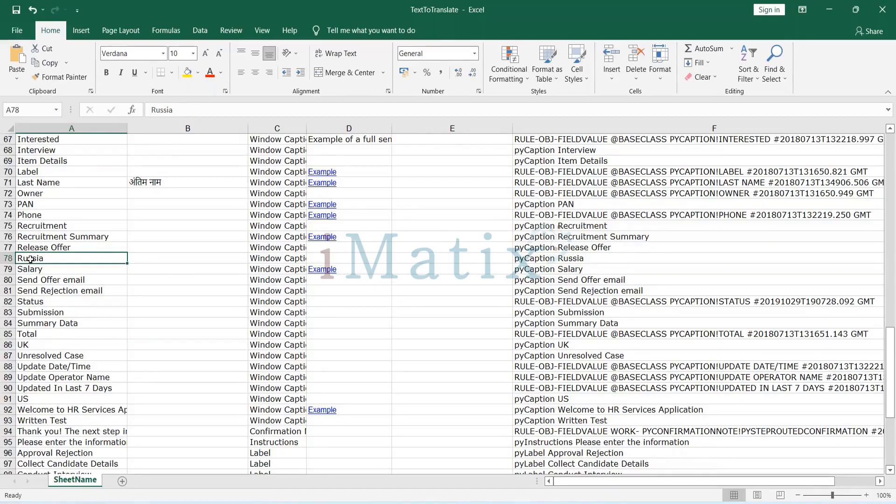
key("F2")
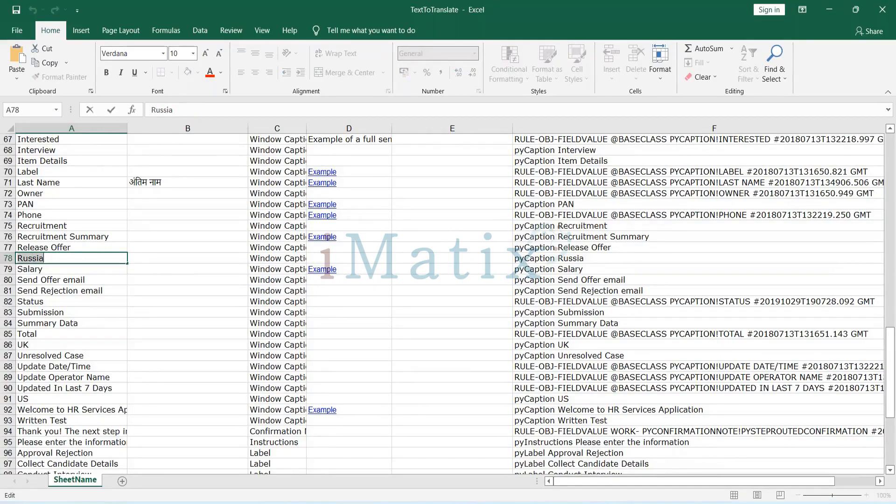
key("alt+Tab")
left_click(256, 185)
key("BackSpace")
key("BackSpace")
key("BackSpace")
key("BackSpace")
key("BackSpace")
key("BackSpace")
key("BackSpace")
key("BackSpace")
key("BackSpace")
key("ctrl+v")
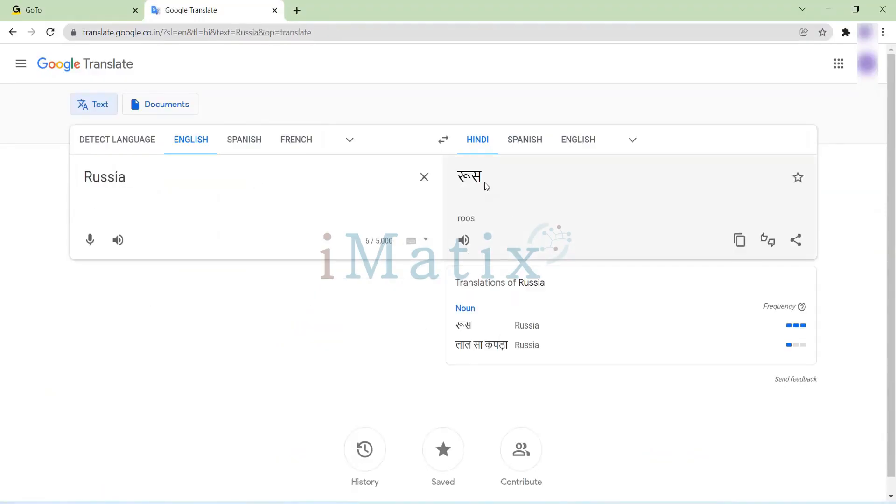
Copy the Hindi translation रूस and paste it into Translation cell B78 beside Russia in the Excel sheet.
left_click_drag(485, 183, 461, 181)
key("alt+Tab")
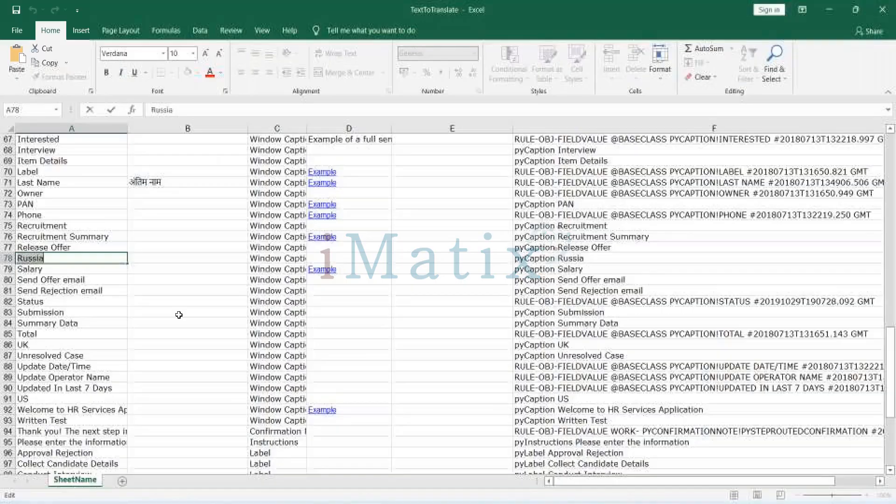
double_click(178, 258)
key("ctrl+v")
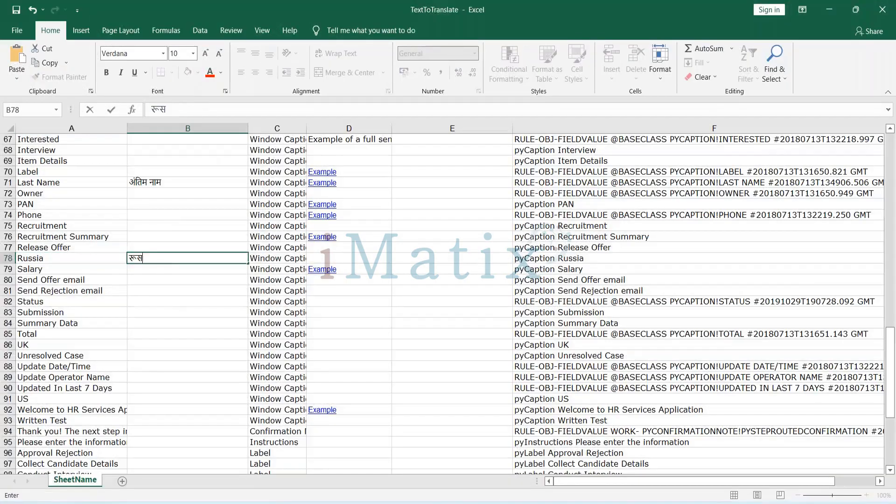
Copy the Send Offer email text from Base cell A80 and translate it from English to Hindi in Google Translate.
scroll(203, 326, "down", 1)
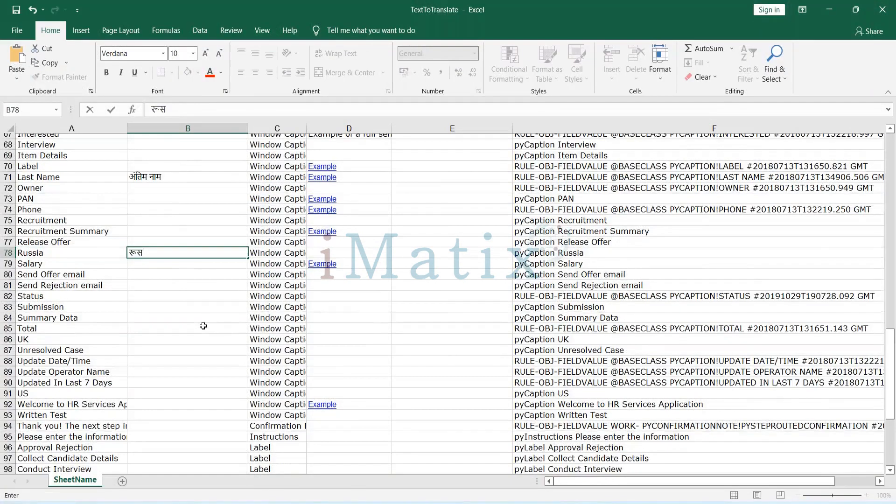
left_click(135, 335)
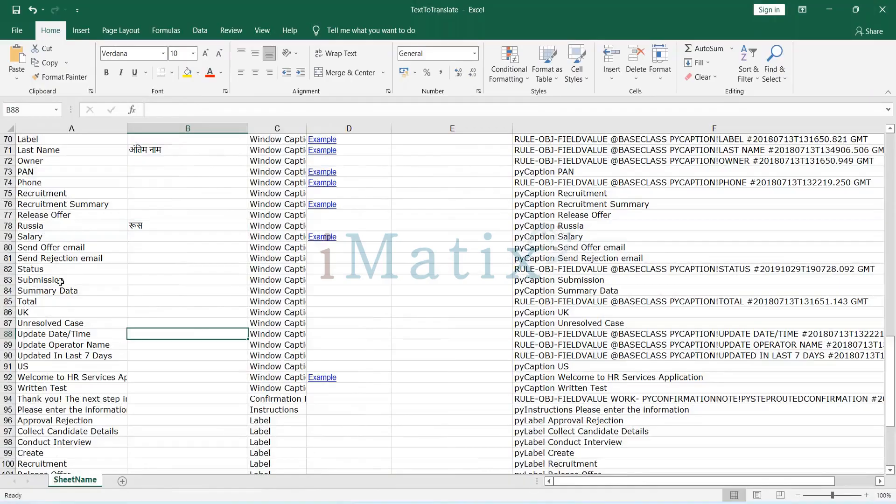
left_click(47, 250)
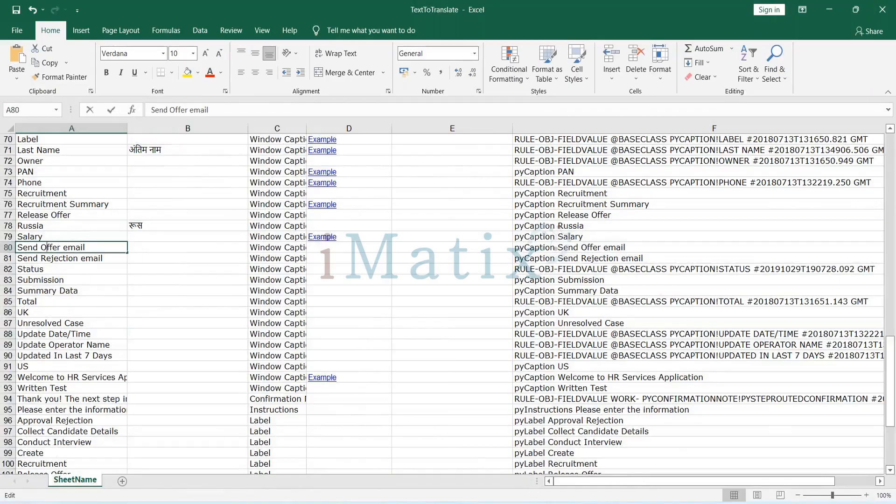
key("F2")
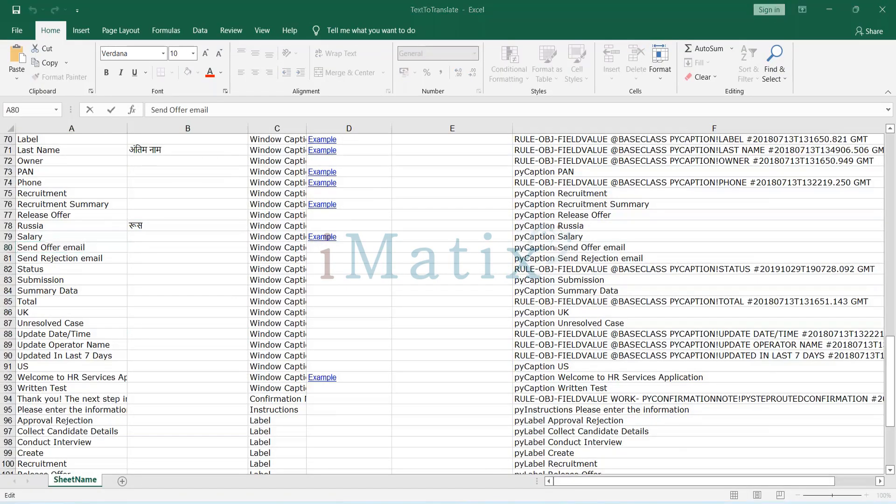
key("alt+Tab")
left_click(424, 177)
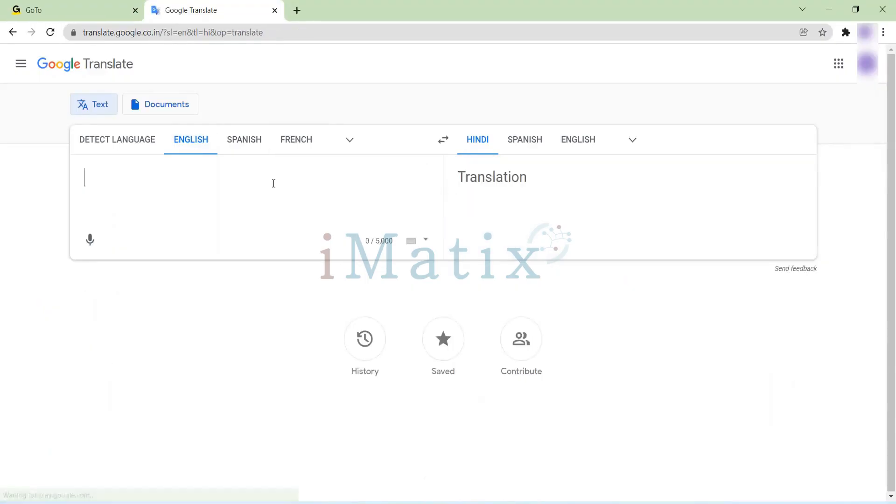
type("Send Offer email")
Copy the Hindi translation ऑफ़र ईमेल भेजें and paste it into Translation cell B80 beside Send Offer email in the Excel sheet.
left_click_drag(559, 178, 432, 177)
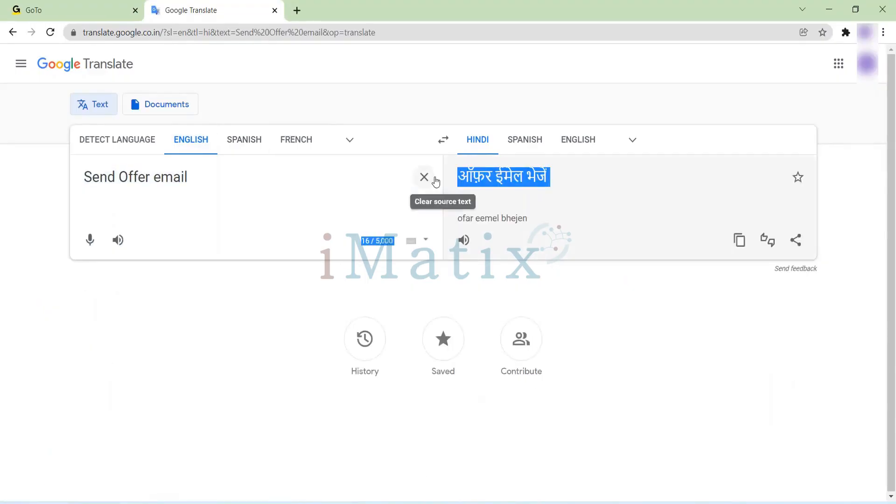
left_click(568, 192)
left_click_drag(555, 178, 462, 175)
key("ctrl+c")
key("alt+Tab")
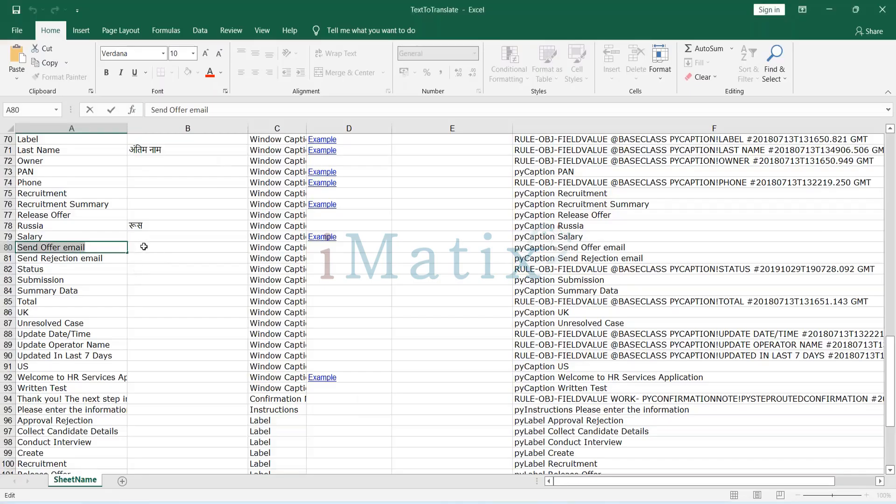
left_click(140, 247)
key("ctrl+v")
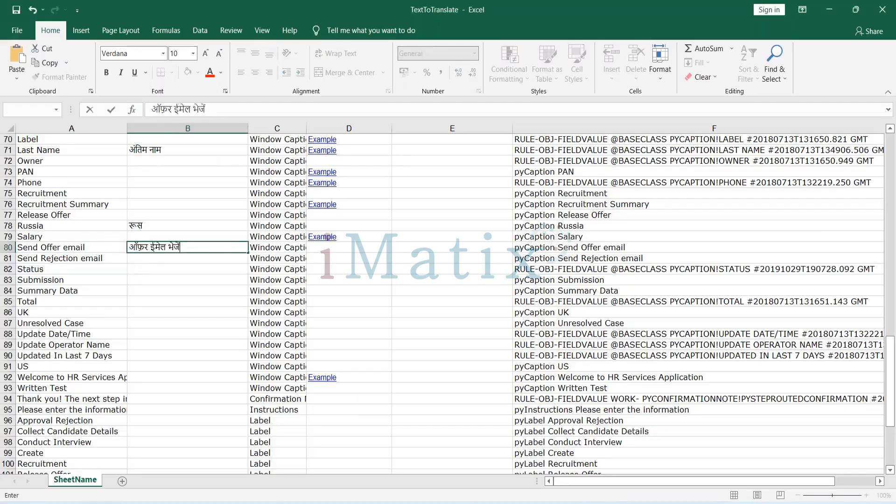
left_click(445, 287)
Search the sheet for SEND OFFER and paste ऑफ़र ईमेल भेजें into Translation cell B15 beside the Send Offer email action.
key("ctrl+f")
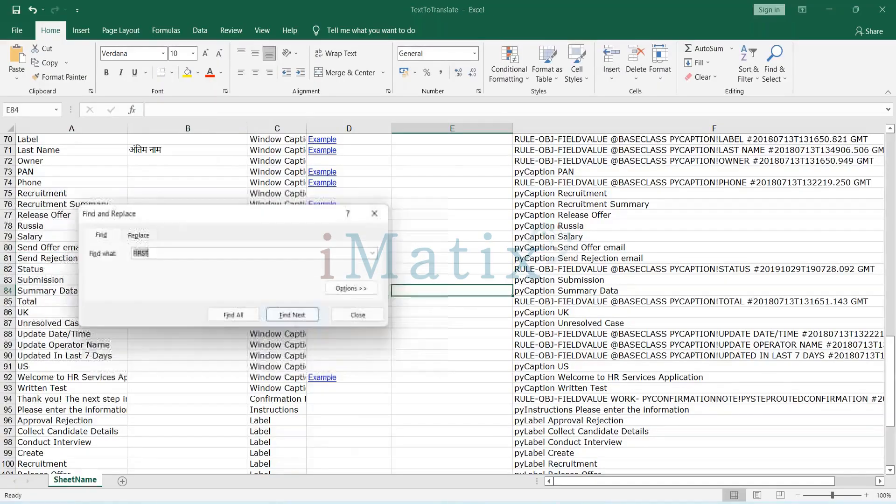
type("SEND OFF")
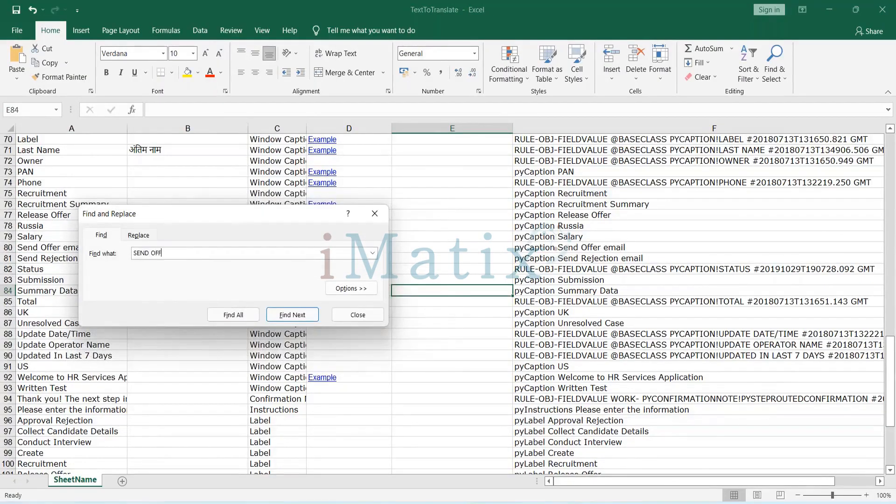
type("ER")
key("Return")
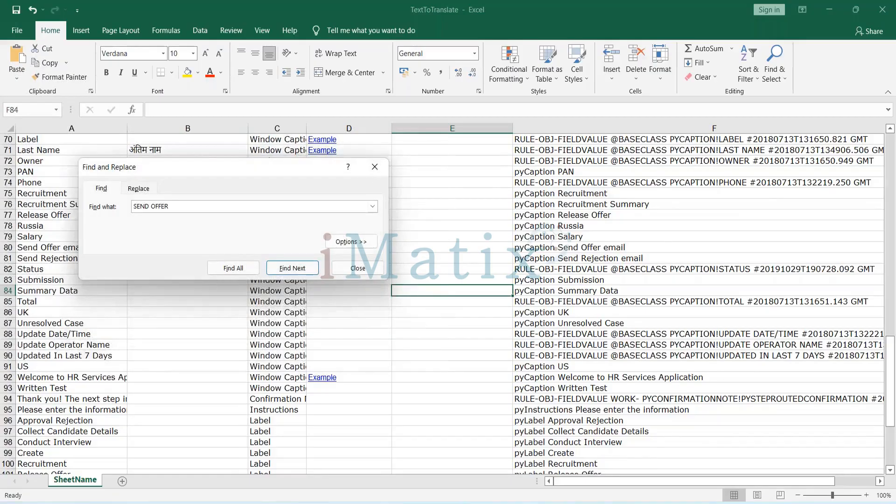
double_click(164, 290)
key("ctrl+v")
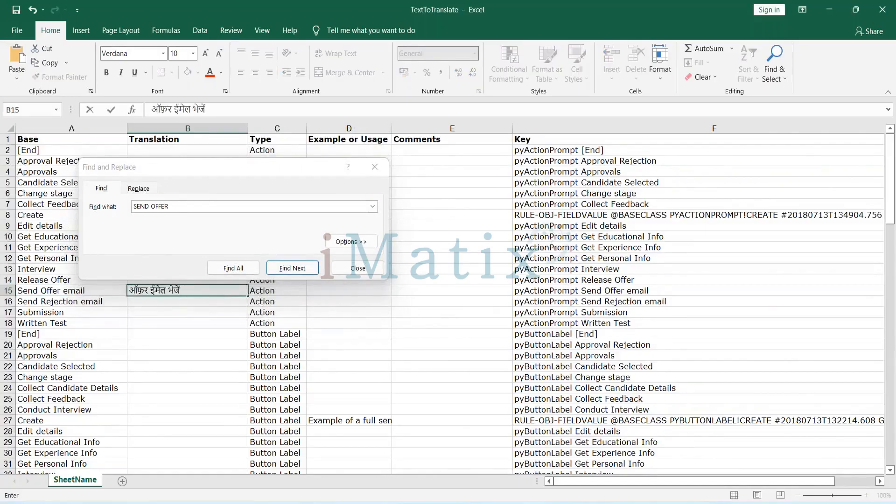
Search the sheet for the remaining SEND OFFER entries, checking the button labels and the last rows.
left_click(178, 206)
key("Return")
key("Return")
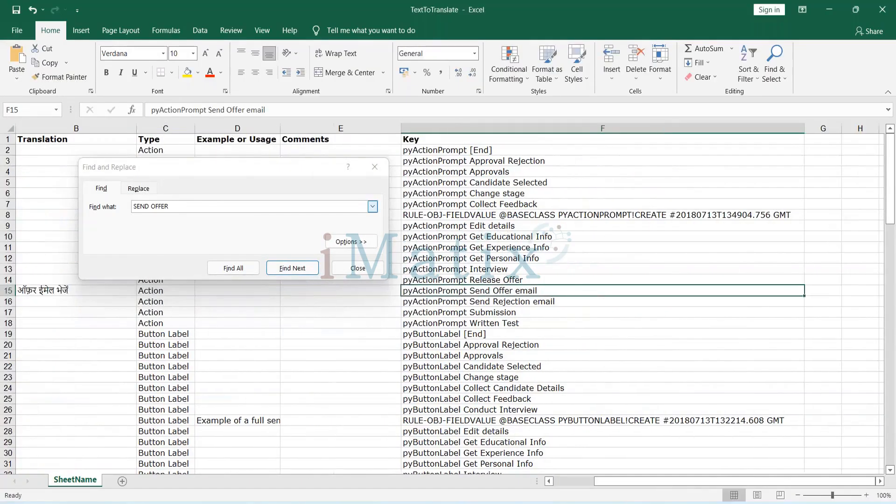
key("Return")
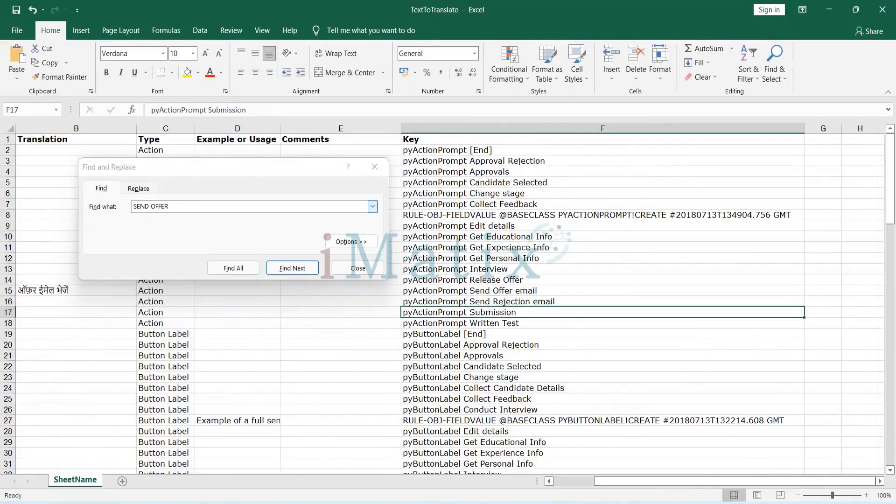
double_click(167, 206)
left_click(173, 206)
key("Return")
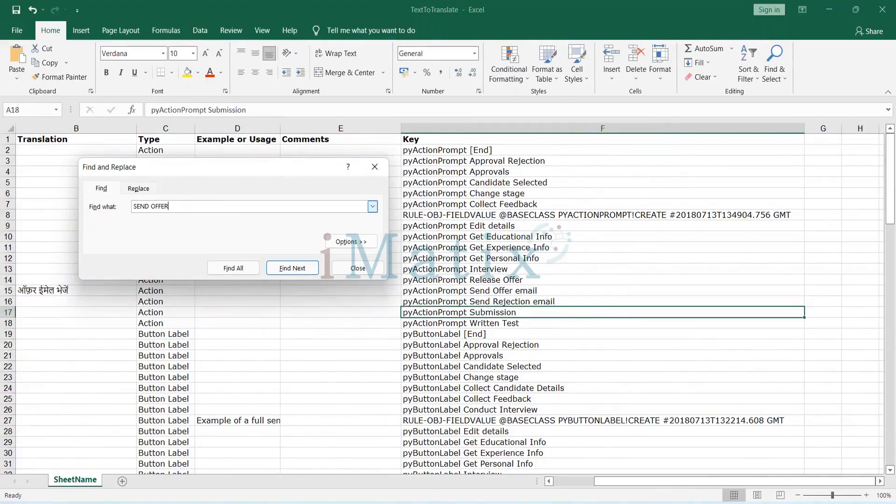
left_click(166, 301)
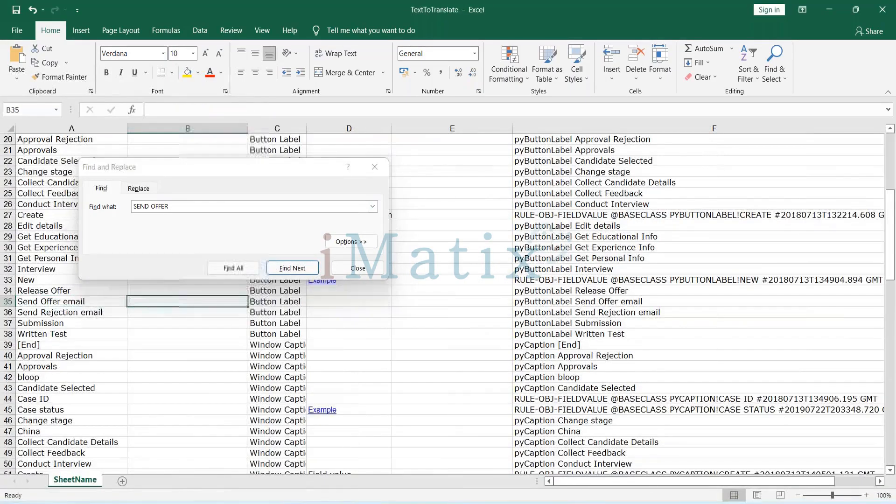
key("ctrl+Down")
key("ctrl+Down")
scroll(202, 358, "up", 5)
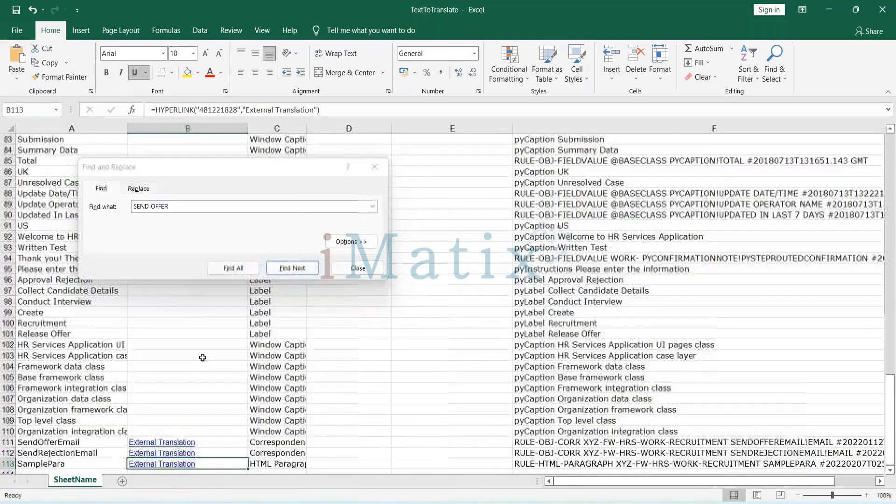
left_click(196, 208)
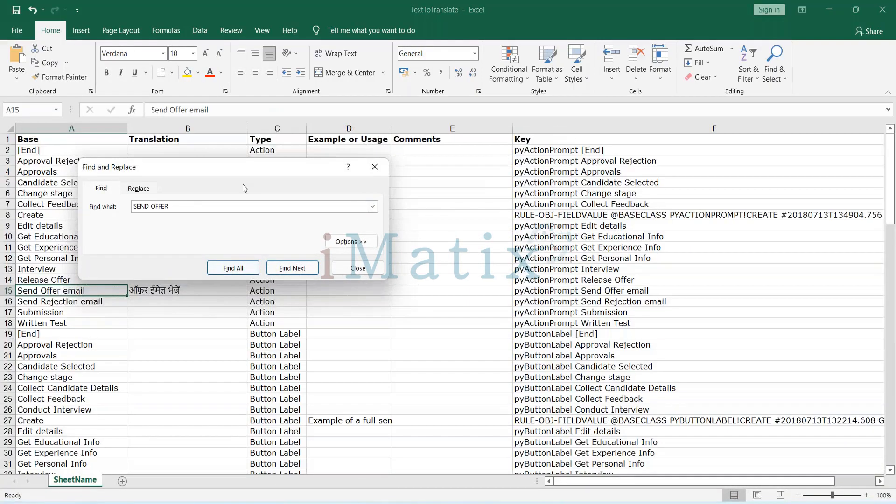
Find the Send Offer email button label and paste ऑफ़र ईमेल भेजें into Translation cell B35 beside it.
key("Return")
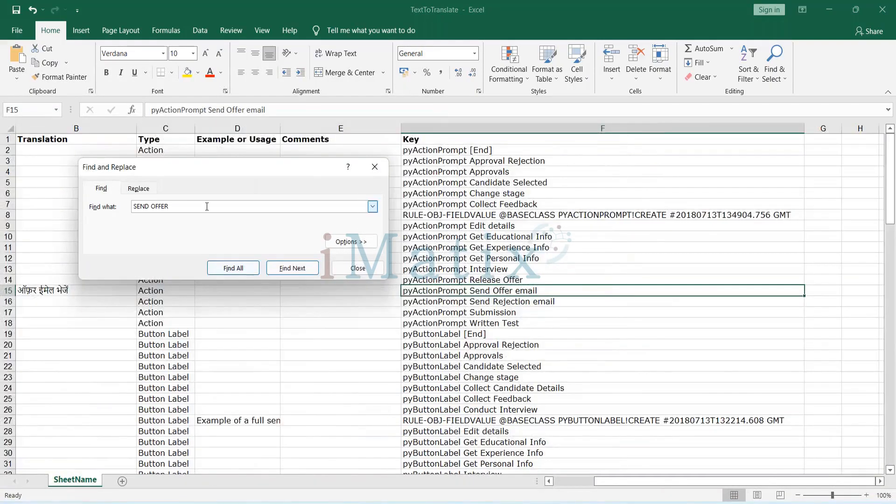
key("Return")
double_click(167, 302)
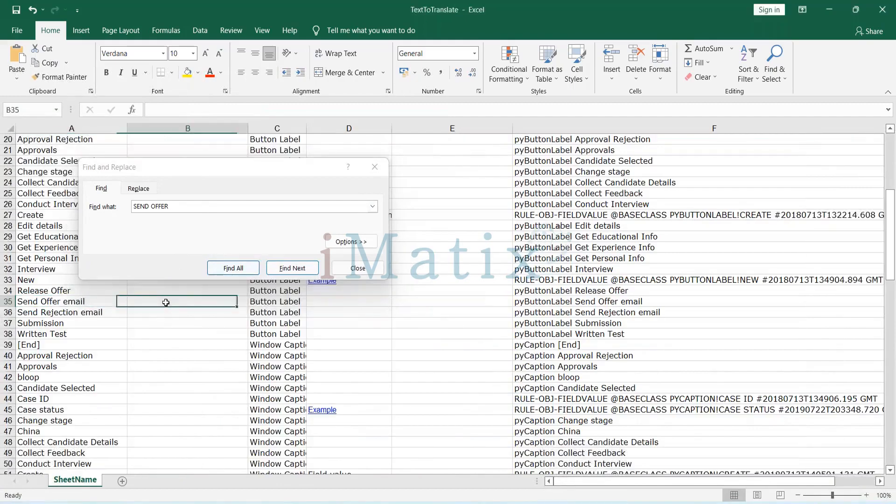
key("ctrl+v")
Search the sheet for any further SEND OFFER entries, checking the window caption rows, and close the search.
left_click(190, 205)
key("Tab")
key("Right")
key("Right")
key("Right")
key("Down")
left_click(292, 268)
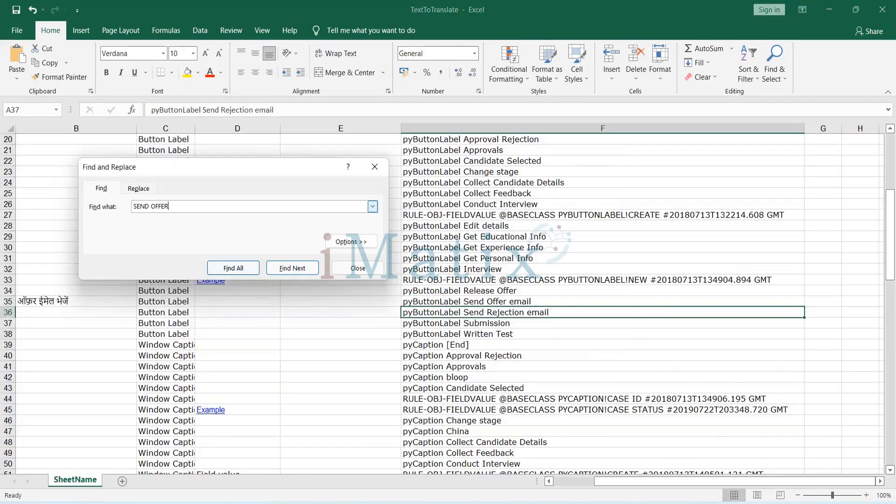
key("Return")
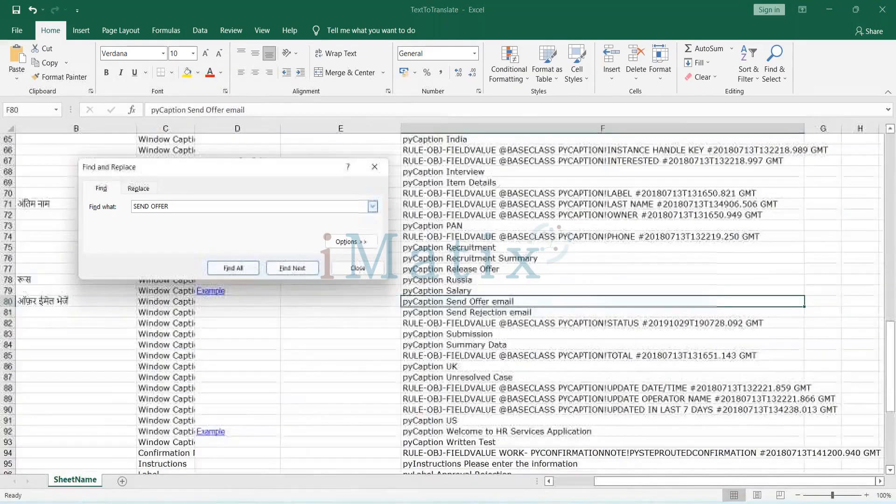
key("Escape")
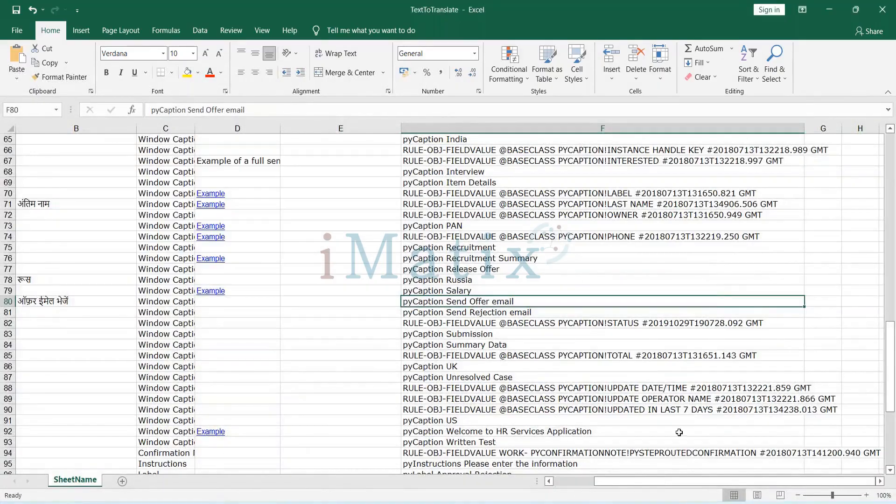
Copy the text Please enter the information from Base cell A95 and translate it from English to Hindi in Google Translate.
left_click(566, 485)
scroll(222, 428, "down", 4)
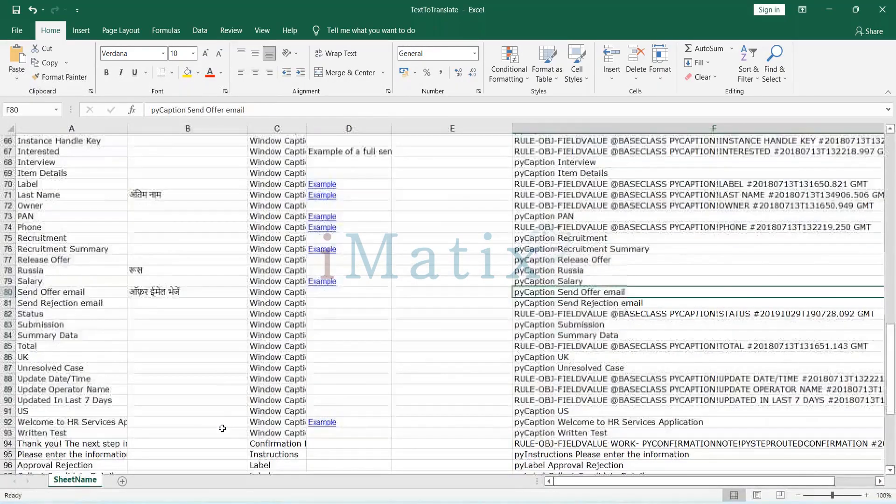
scroll(222, 429, "down", 1)
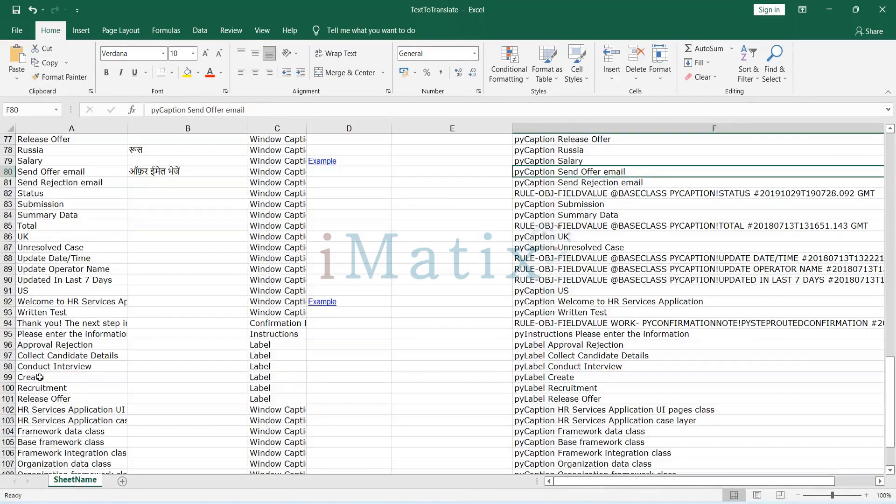
double_click(50, 333)
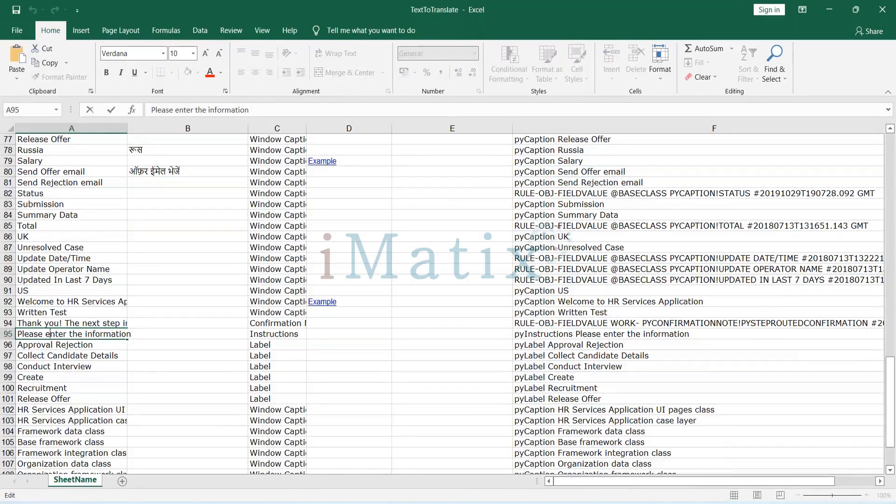
key("ctrl+a")
key("ctrl+c")
key("alt+Tab")
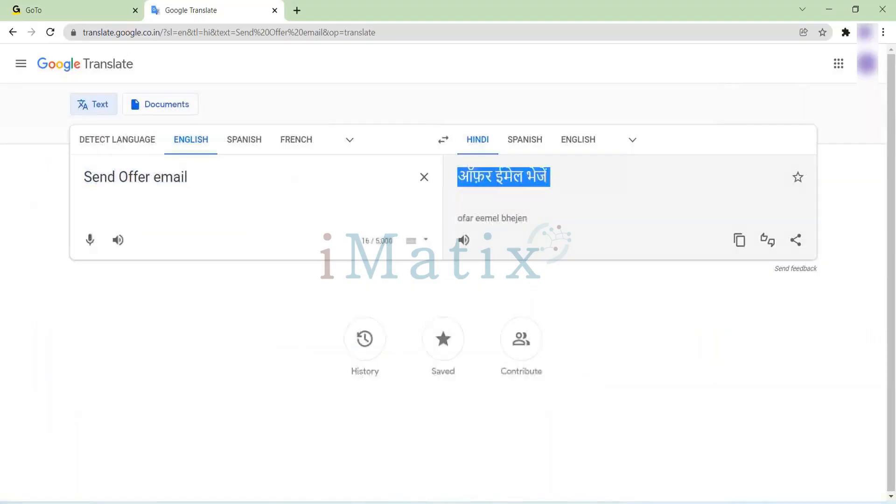
left_click(425, 175)
key("ctrl+v")
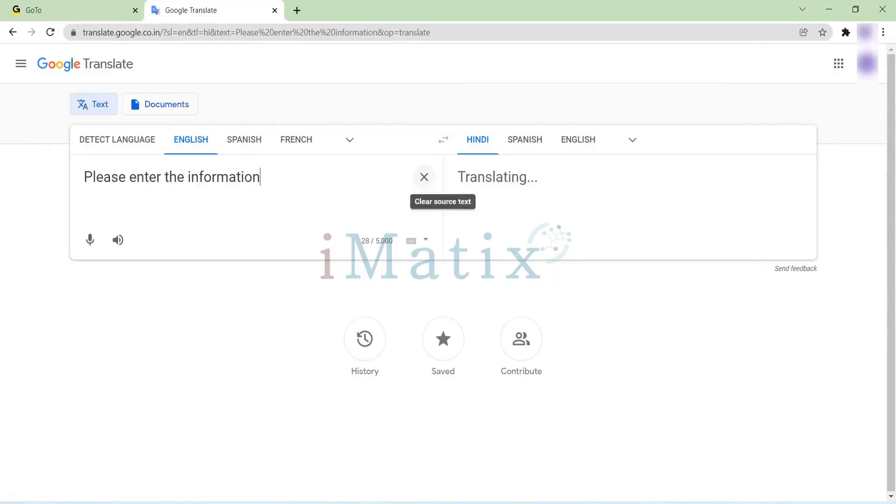
Copy the Hindi translation कृपया जानकारी दर्ज करें and switch back to the Excel sheet.
left_click_drag(594, 178, 460, 173)
key("ctrl+c")
key("alt+Tab")
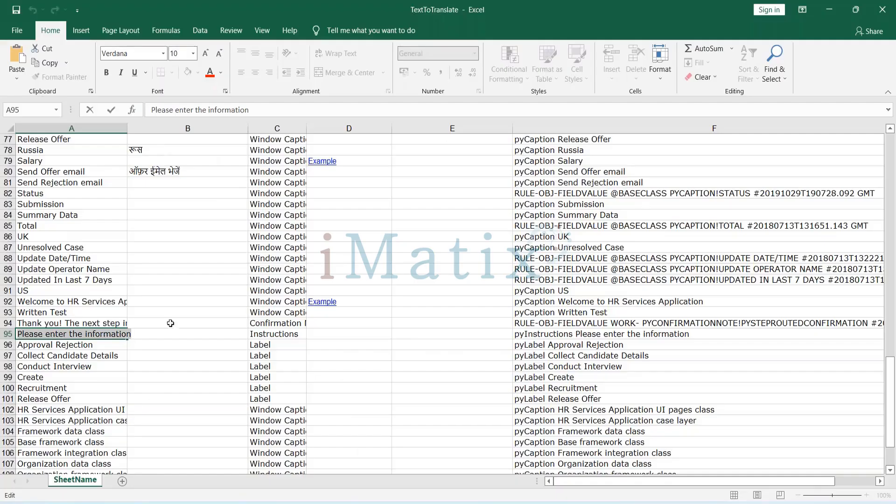
double_click(154, 335)
key("End")
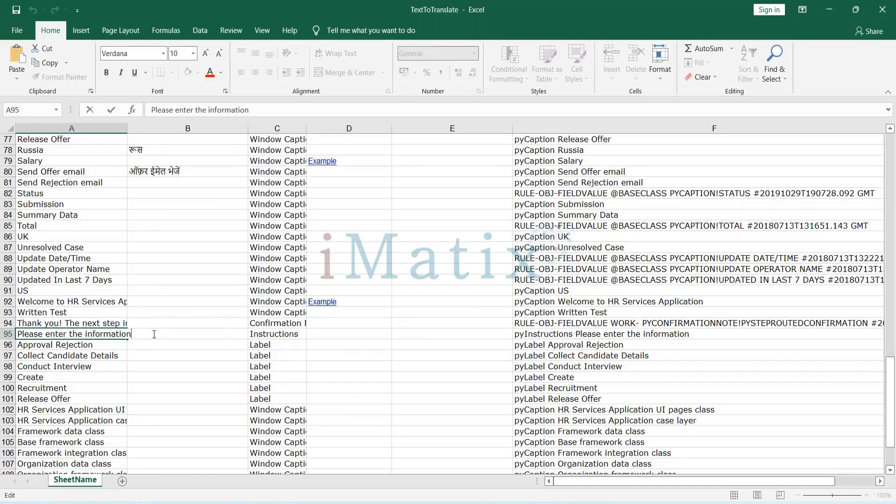
key("ctrl+v")
left_click(245, 366)
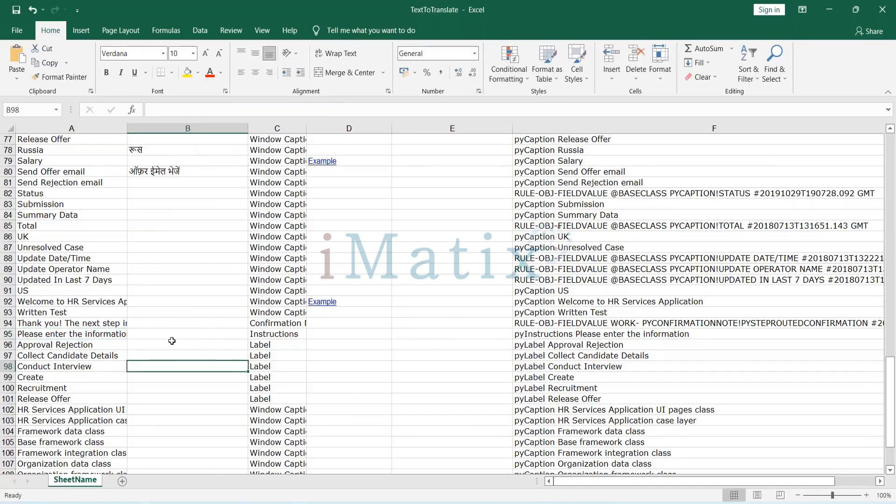
left_click(112, 335)
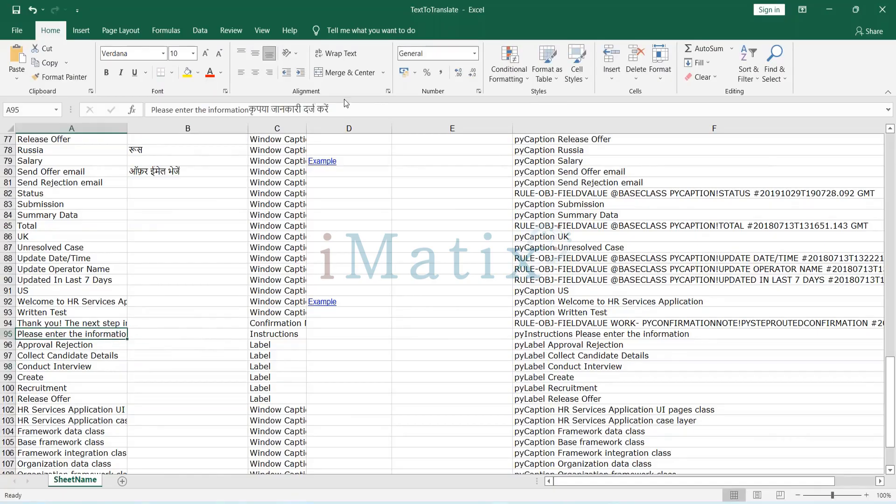
left_click(218, 321)
Paste कृपया जानकारी दर्ज करें into Translation cell B95 beside Please enter the information.
left_click(148, 335)
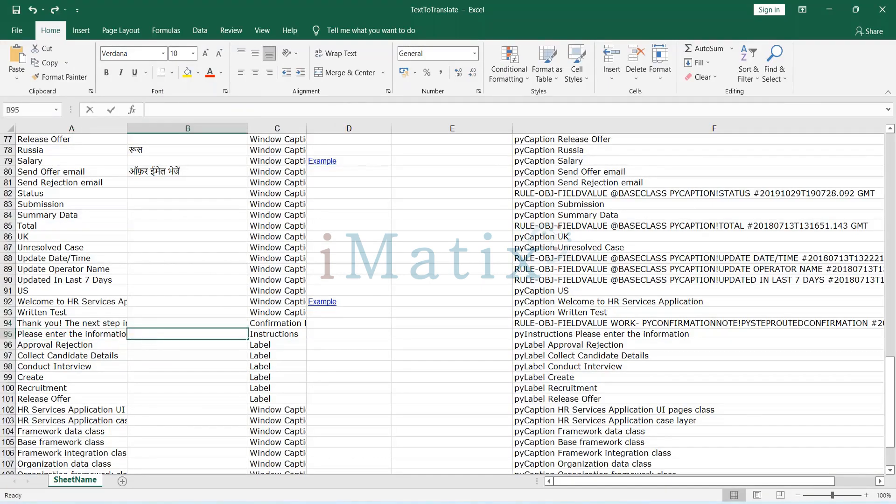
double_click(148, 335)
key("ctrl+v")
left_click(489, 333)
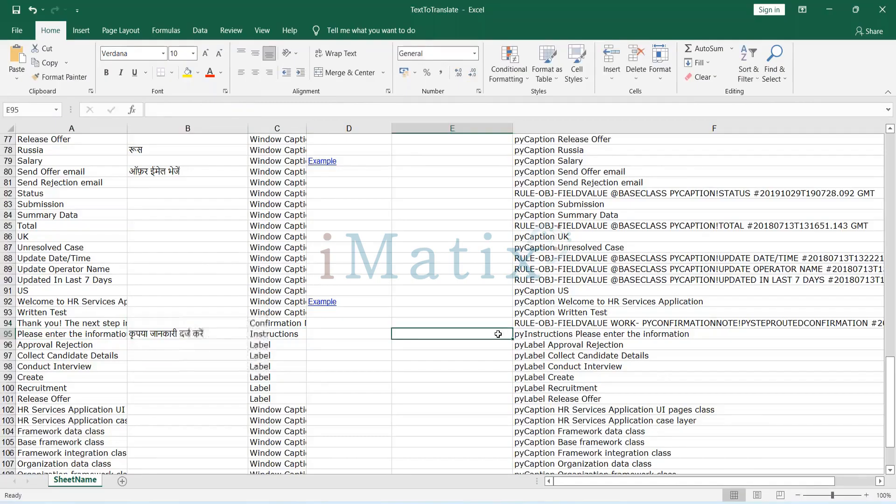
Copy the Recruitment text from Base cell A100 and translate it from English to Hindi in Google Translate.
scroll(176, 340, "down", 1)
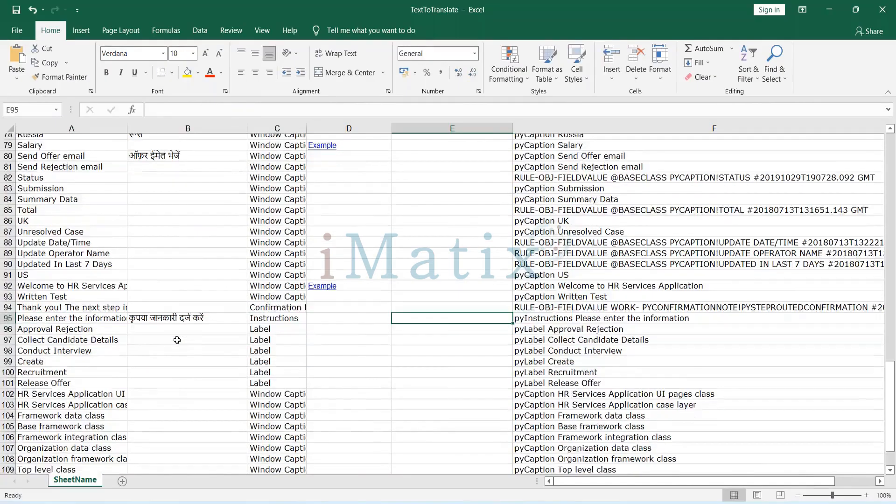
double_click(41, 355)
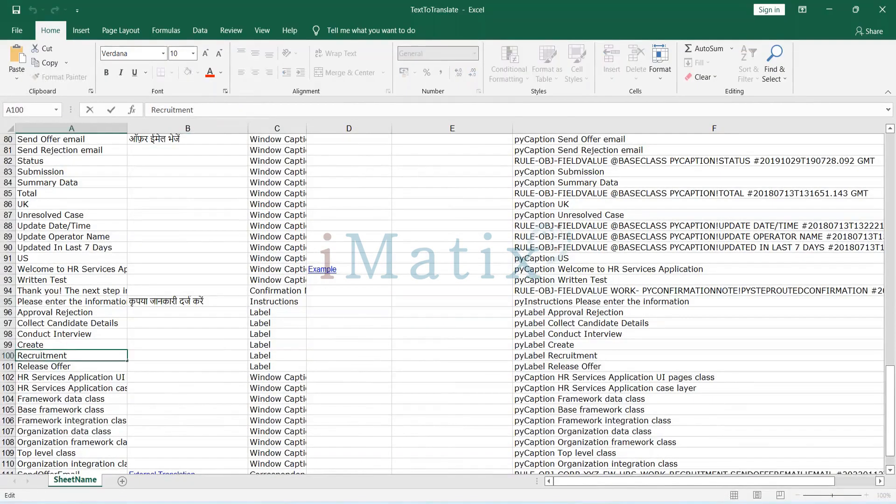
double_click(41, 355)
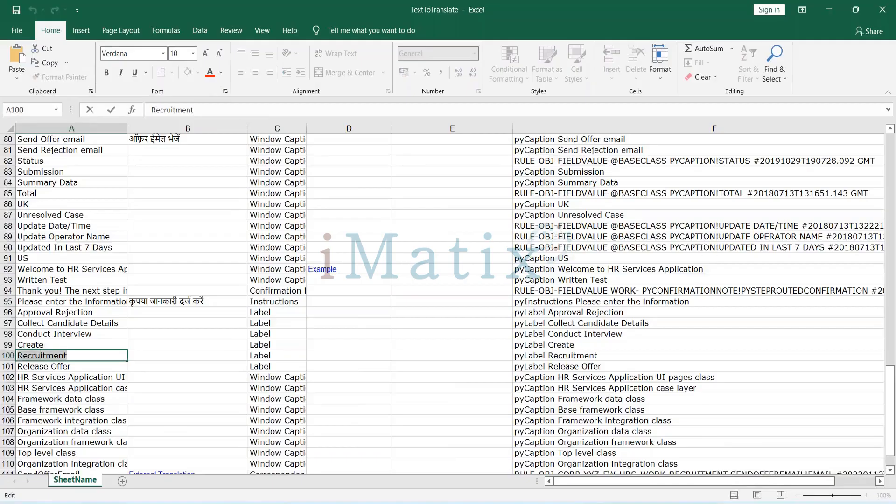
key("alt+Tab")
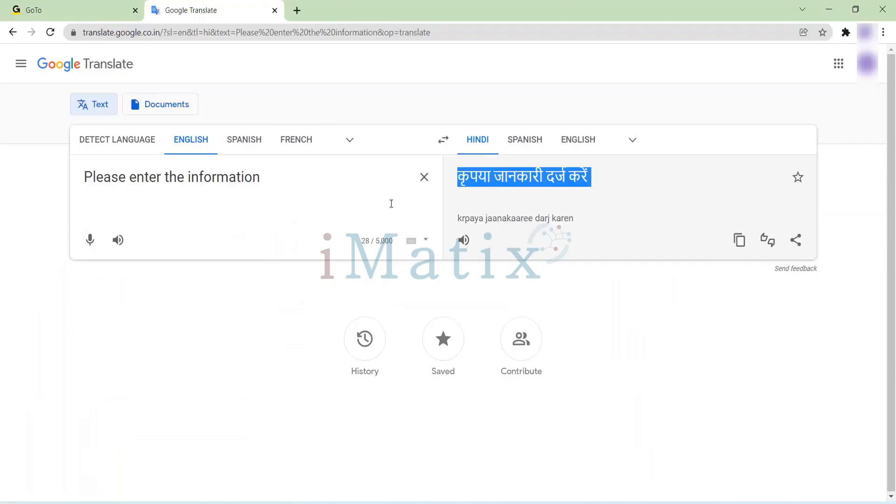
left_click(424, 186)
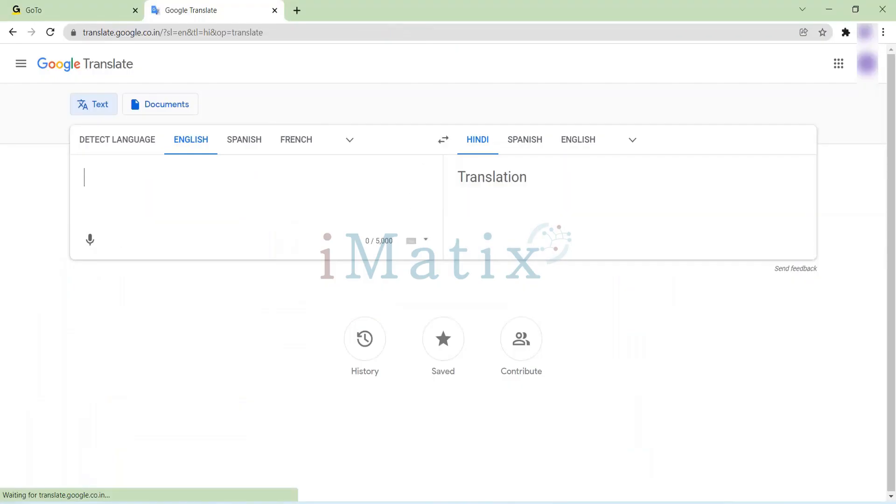
key("ctrl+v")
Copy the Hindi translation भर्ती and paste it into Translation cell B100 beside the Recruitment label in the Excel sheet.
left_click_drag(487, 176, 459, 171)
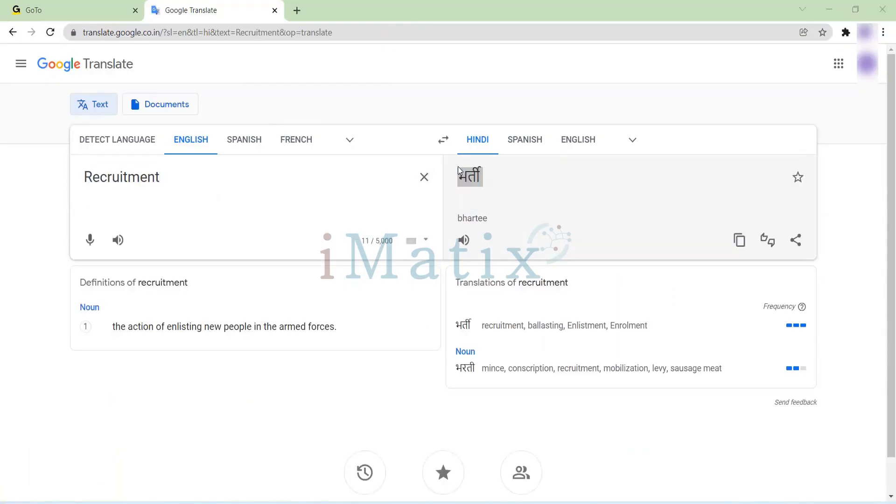
key("alt+Tab")
left_click(156, 354)
key("ctrl+v")
left_click(383, 312)
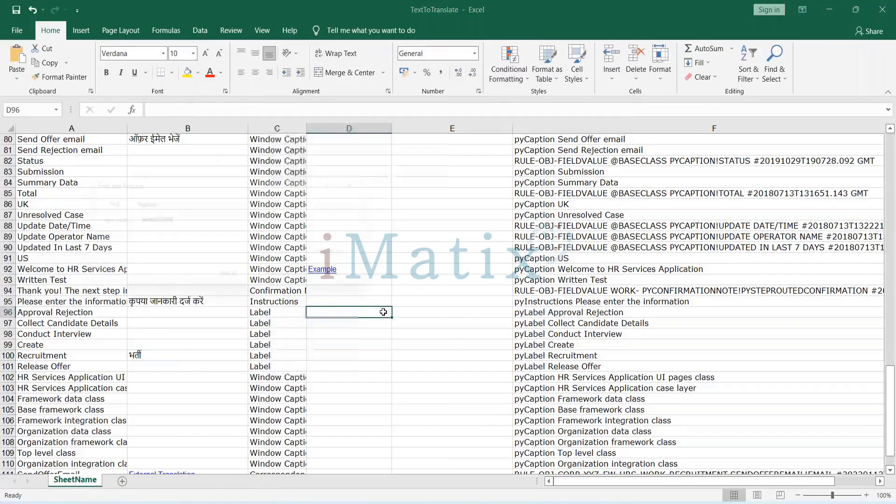
Search the sheet for RECRUIT and enter भर्ती in Translation cell B75 beside the Recruitment window caption.
key("ctrl+f")
type("RECRUIT")
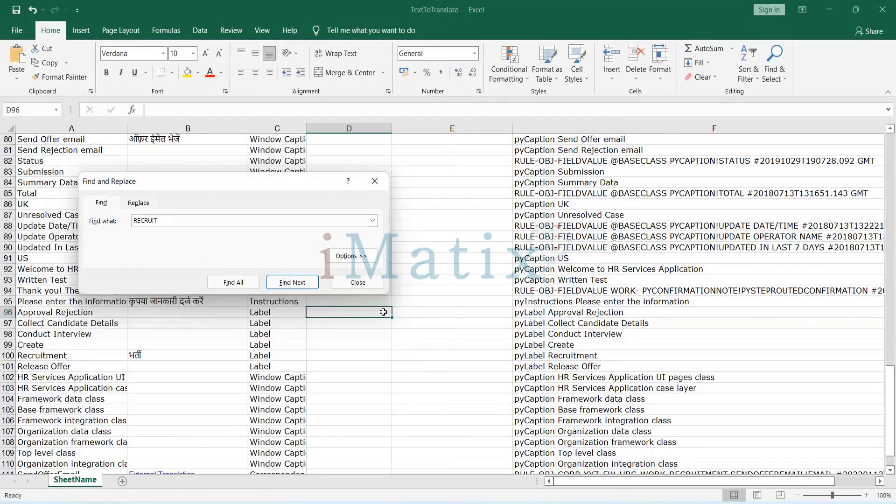
key("Return")
key("Return")
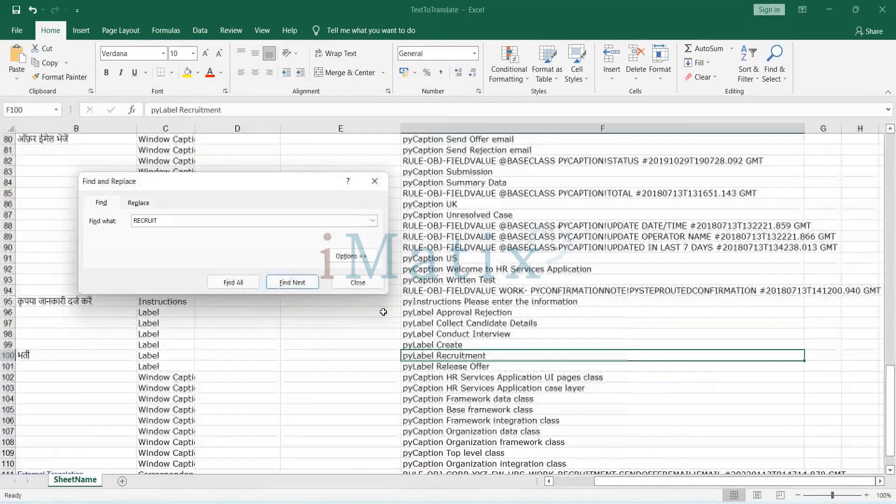
key("Return")
key("Return")
key("Return")
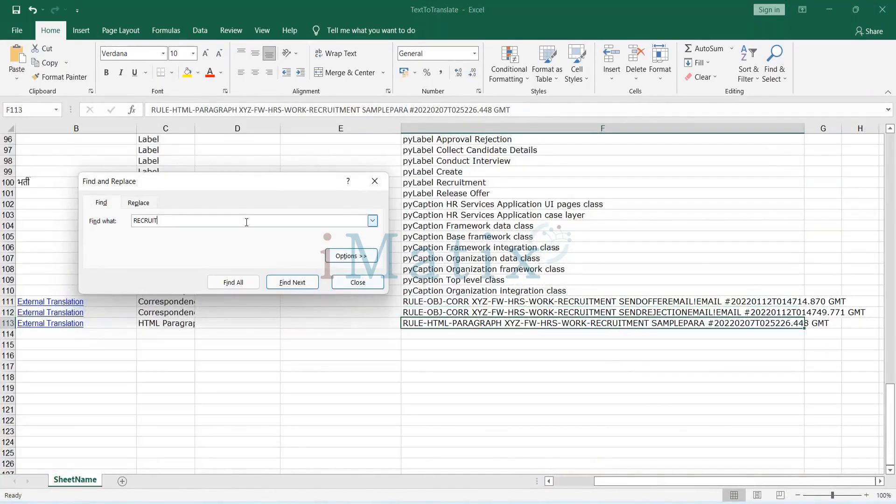
key("Return")
left_click(144, 304)
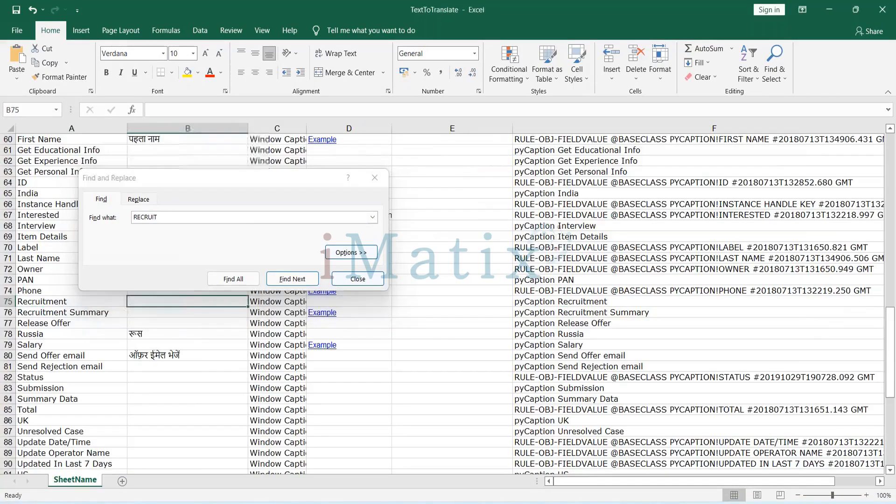
type("भर्ती")
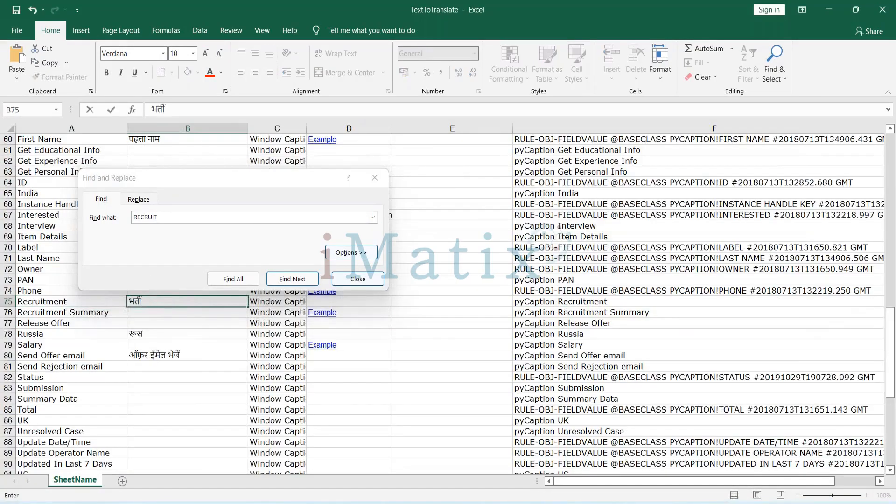
Search through the remaining RECRUIT entries down to the last rows of the sheet, and close the search.
left_click(178, 218)
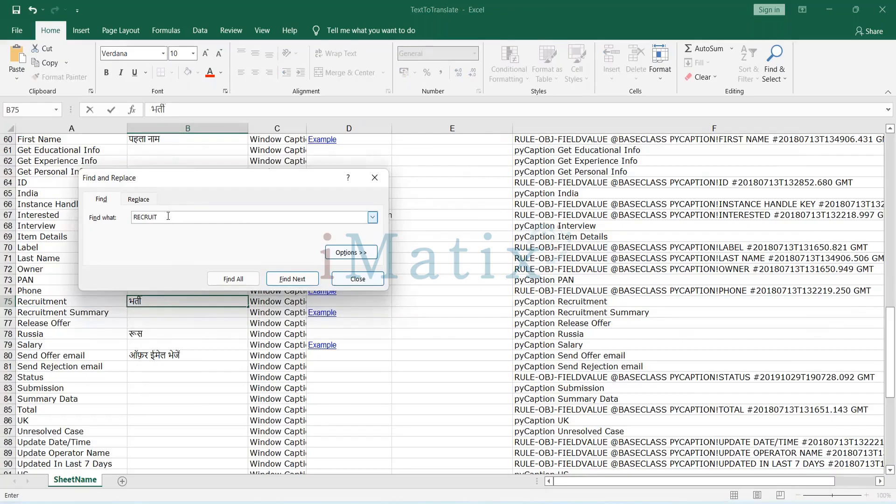
key("Return")
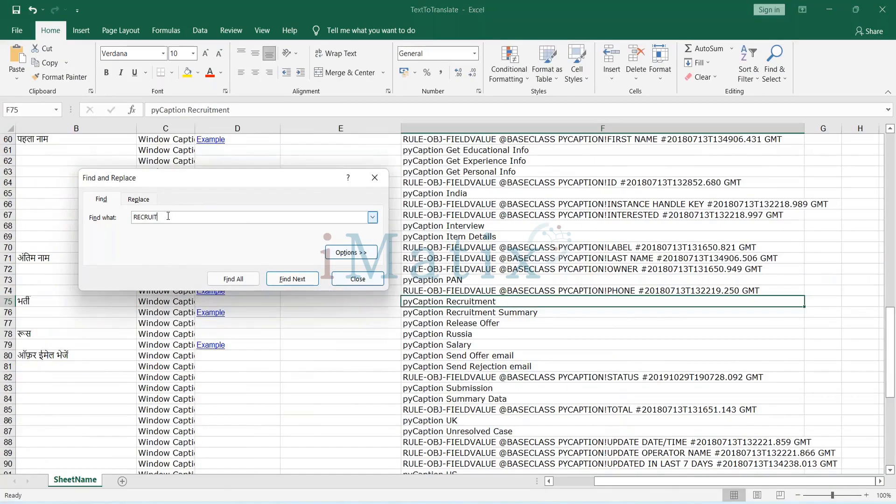
key("Return")
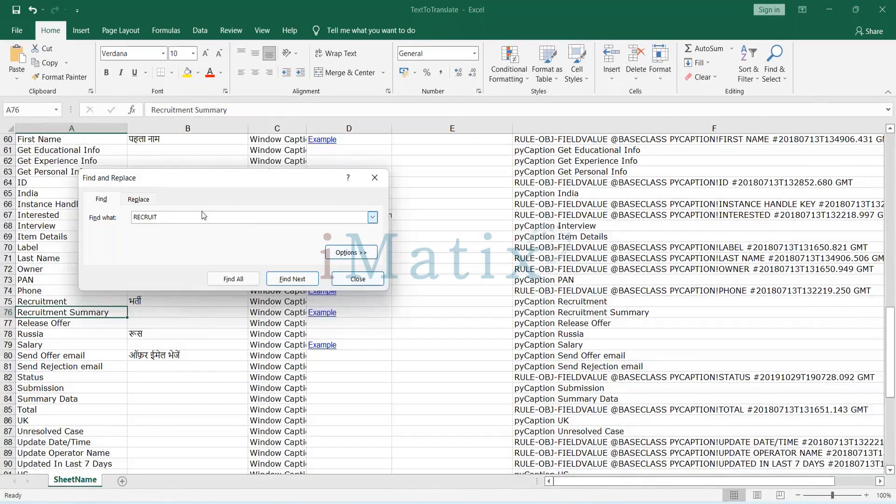
key("Return")
key("Return")
key("Return")
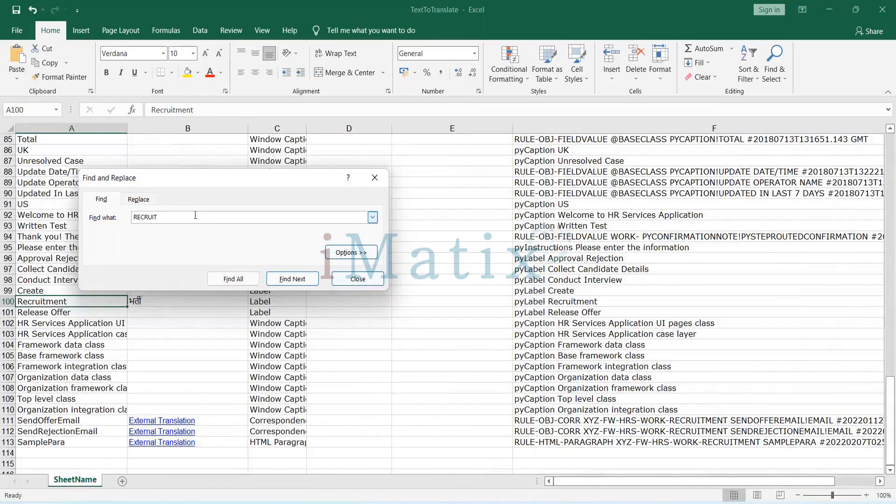
key("Return")
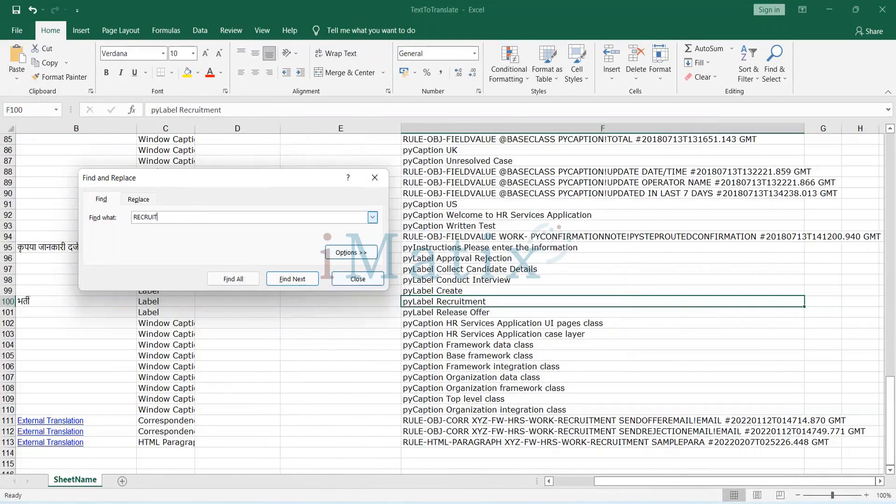
key("Return")
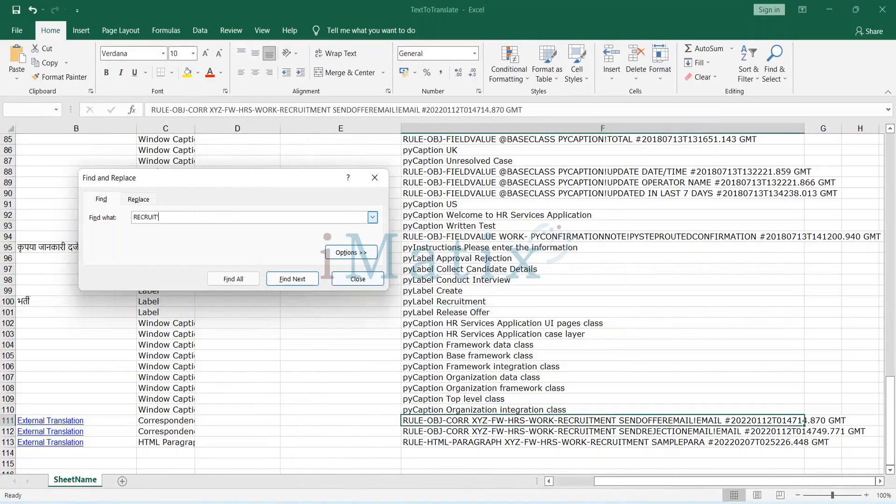
key("Return")
key("Return")
left_click(376, 178)
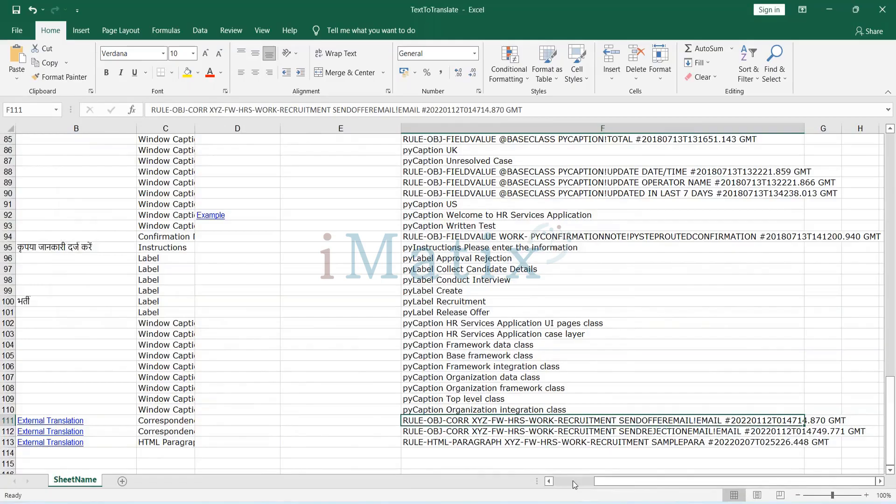
Inspect the SamplePara entry in row 113 and its HTML Paragraph rule type in column C.
left_click(573, 481)
scroll(206, 402, "down", 2)
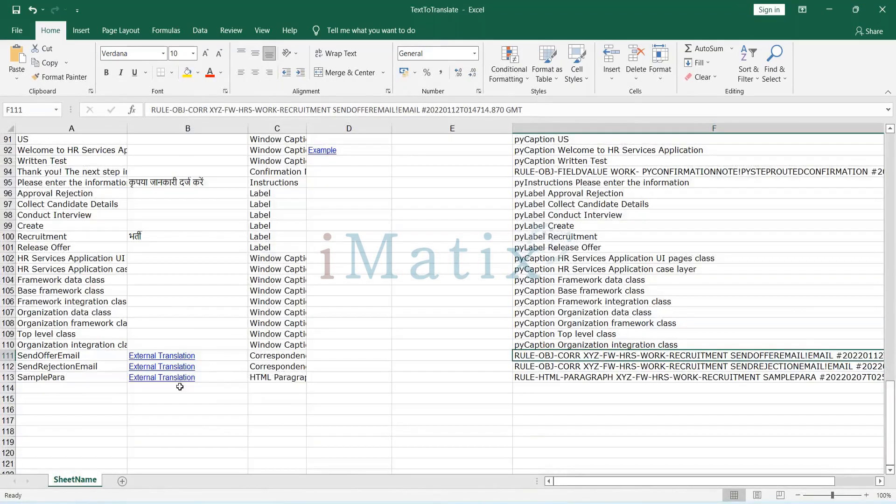
double_click(81, 377)
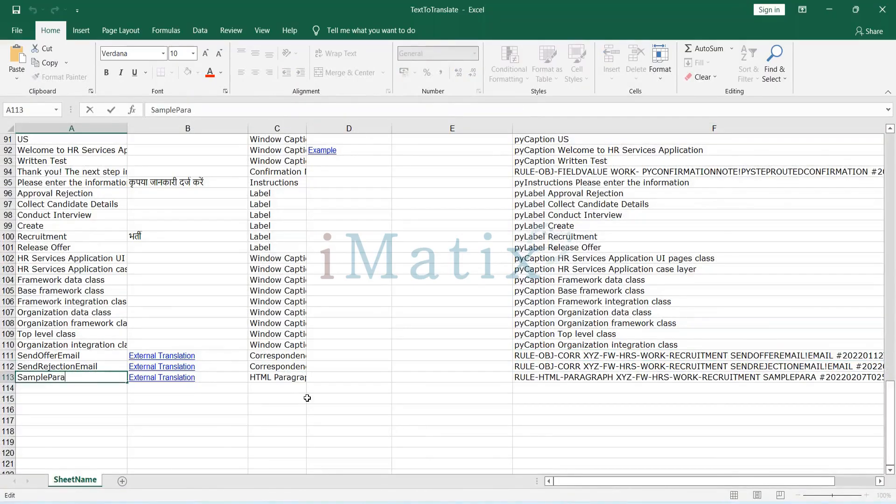
left_click(280, 378)
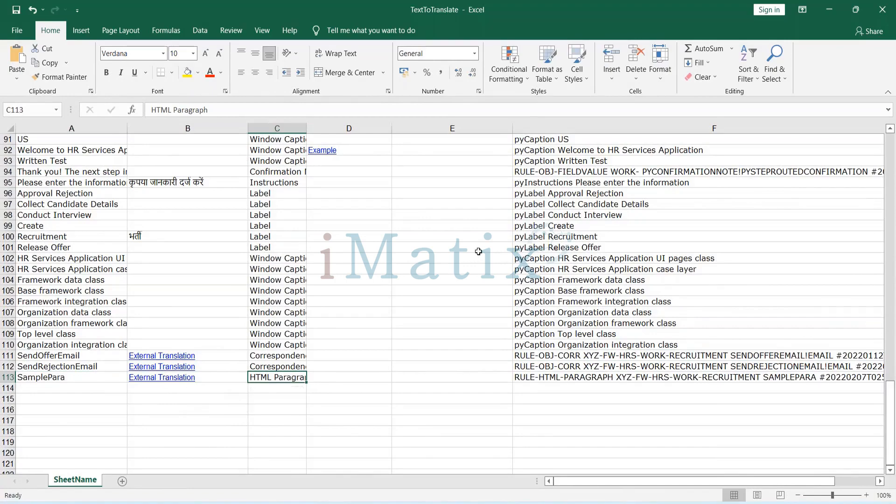
scroll(478, 252, "up", 2)
key("alt+Tab")
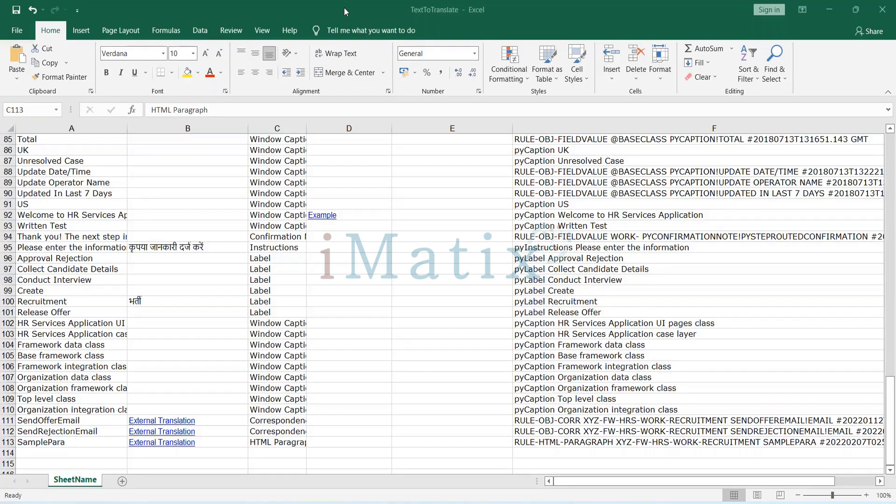
Follow the External Translation link in B113 for SamplePara and open the Translation HTML file from folder 481221828.
key("Left")
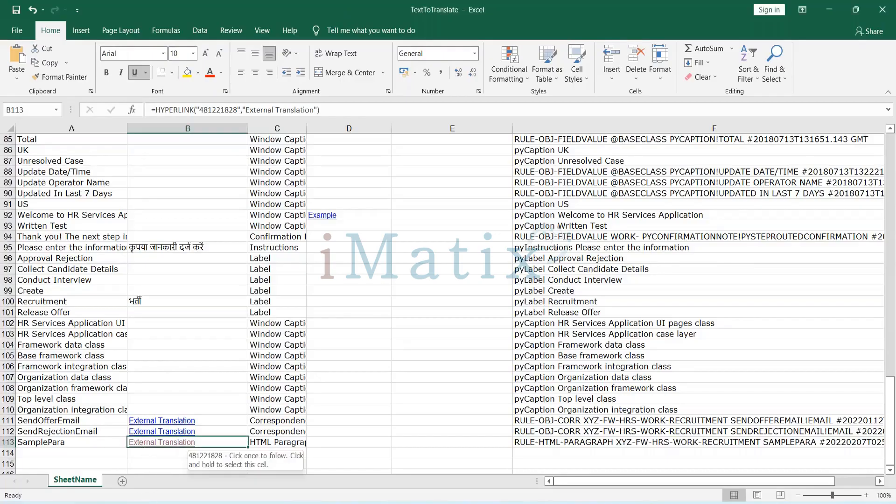
left_click(143, 444)
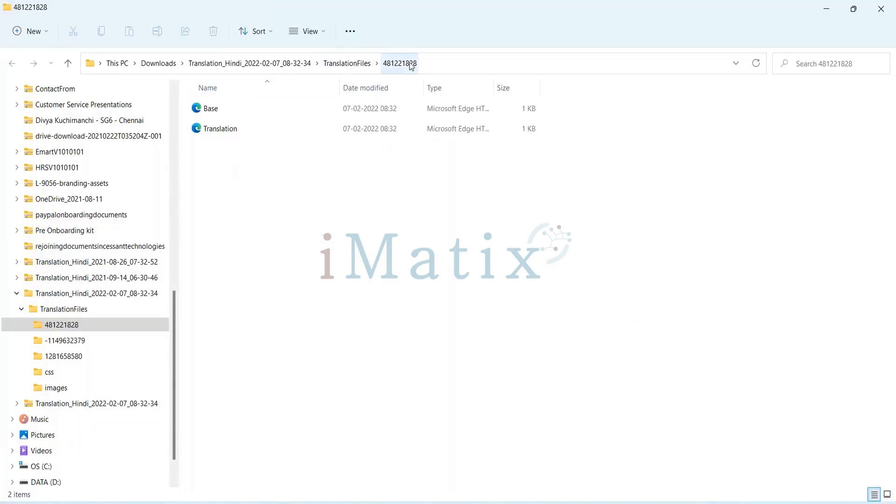
left_click(229, 133)
double_click(229, 132)
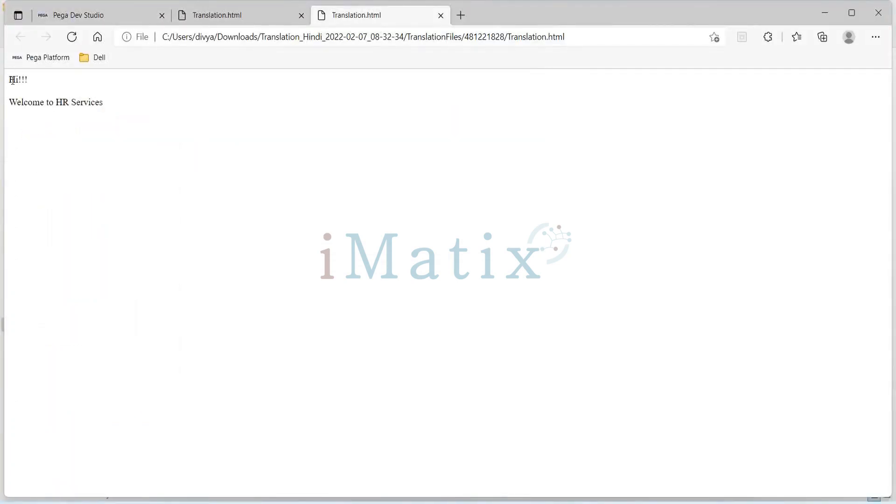
Compare the SamplePara text in Translation.html with Base.html, and return to the TextToTranslate workbook in Excel.
left_click_drag(9, 80, 163, 118)
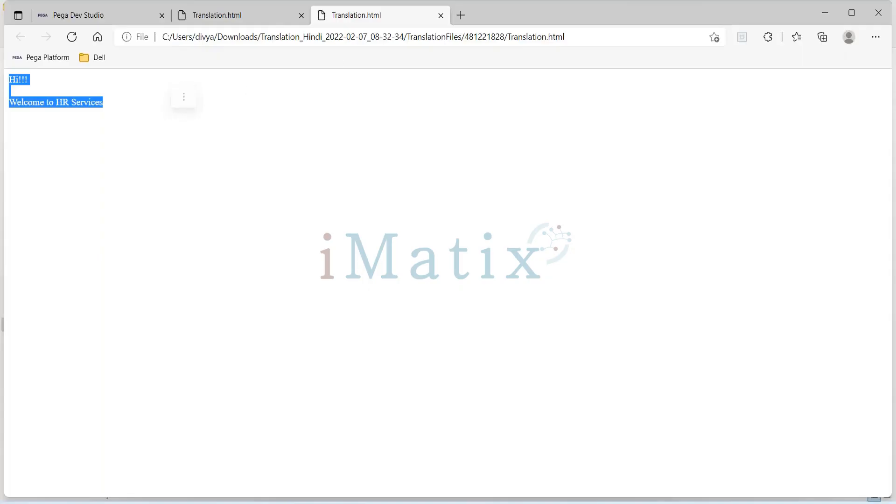
left_click(302, 16)
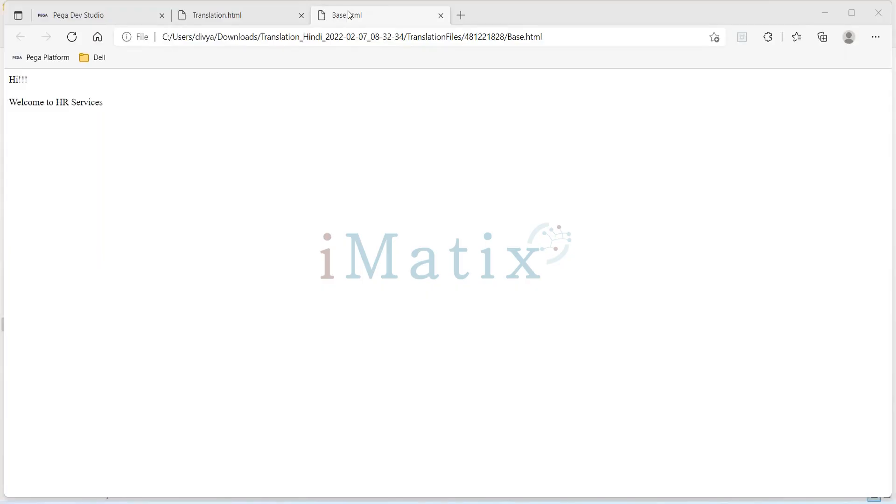
key("alt+Tab")
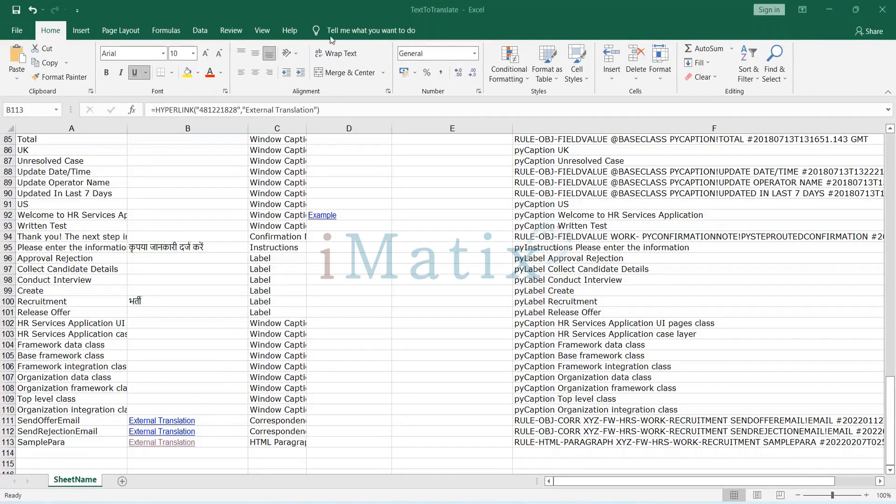
Switch to folder 481221828 in File Explorer and duplicate its Translation HTML file.
key("alt+Tab")
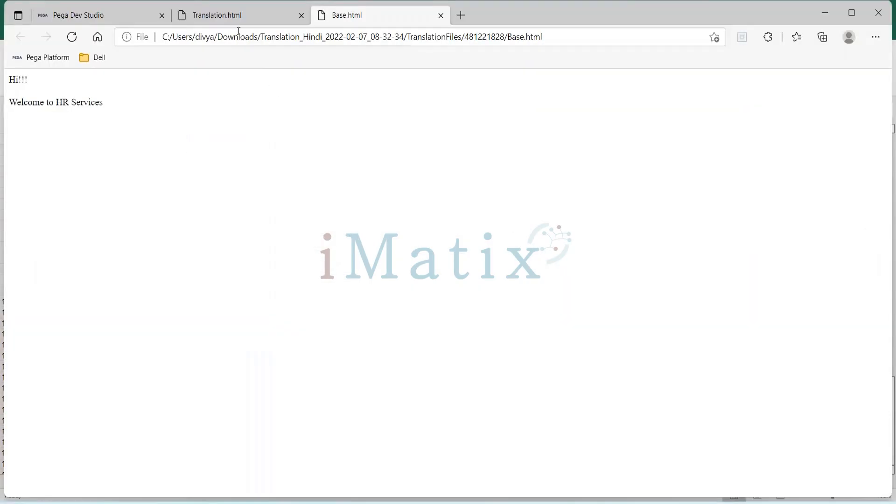
key("alt+Tab")
key("alt+Tab")
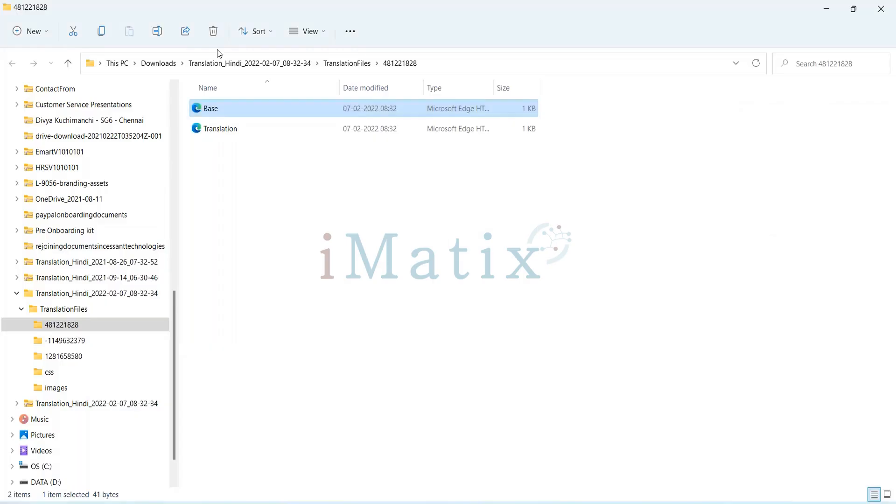
left_click(229, 130)
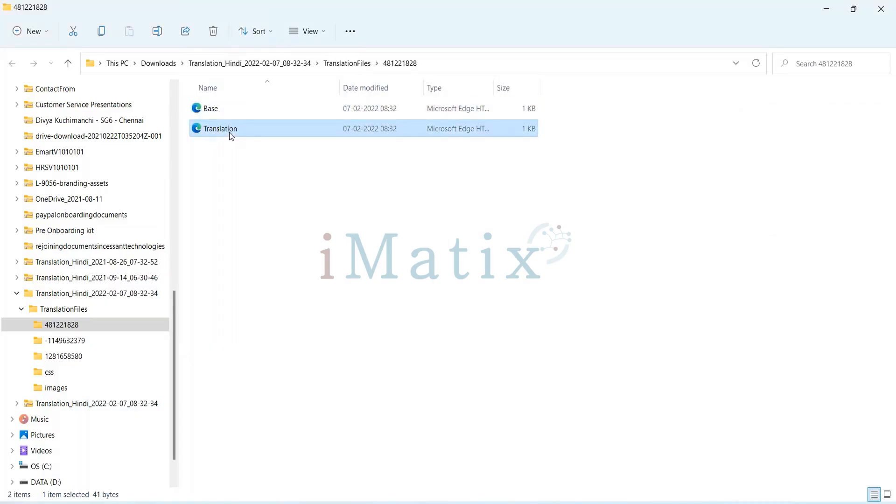
key("ctrl+c")
key("ctrl+v")
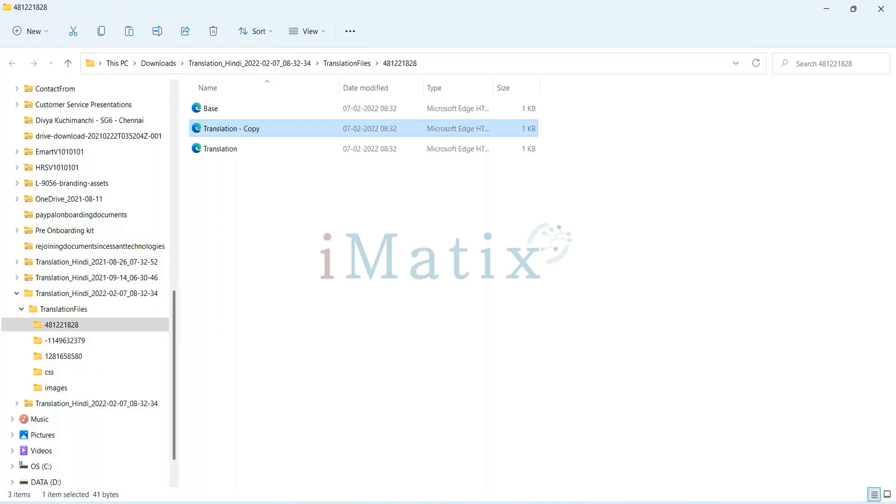
Open the original Translation file from folder 481221828 in the browser, and close the Base.html page.
left_click(234, 150)
double_click(235, 151)
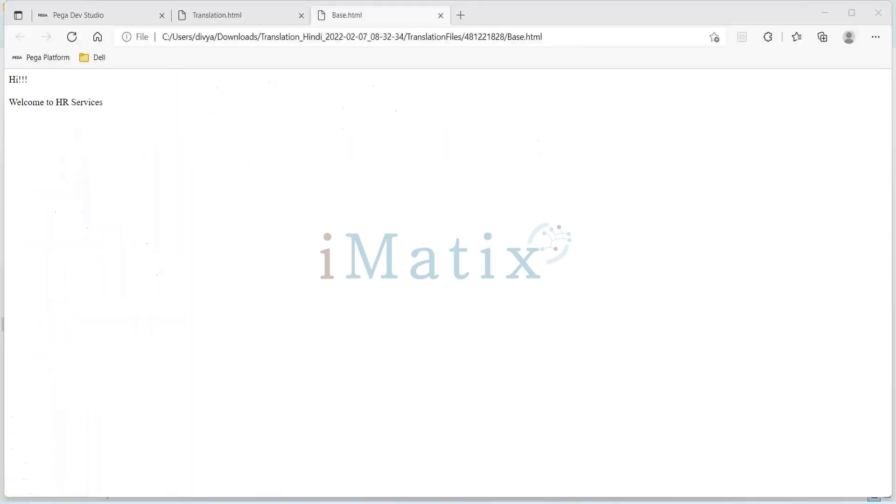
left_click_drag(110, 107, 2, 79)
left_click(32, 78)
left_click(36, 79)
left_click(122, 108)
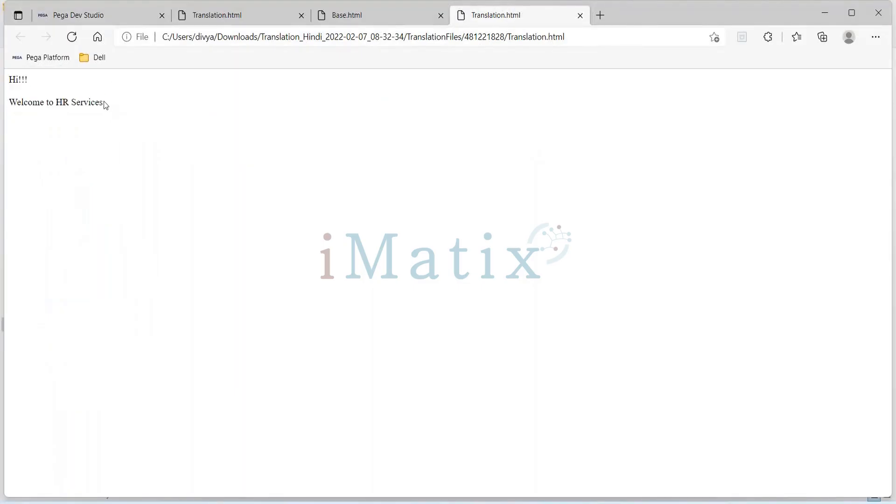
left_click(357, 19)
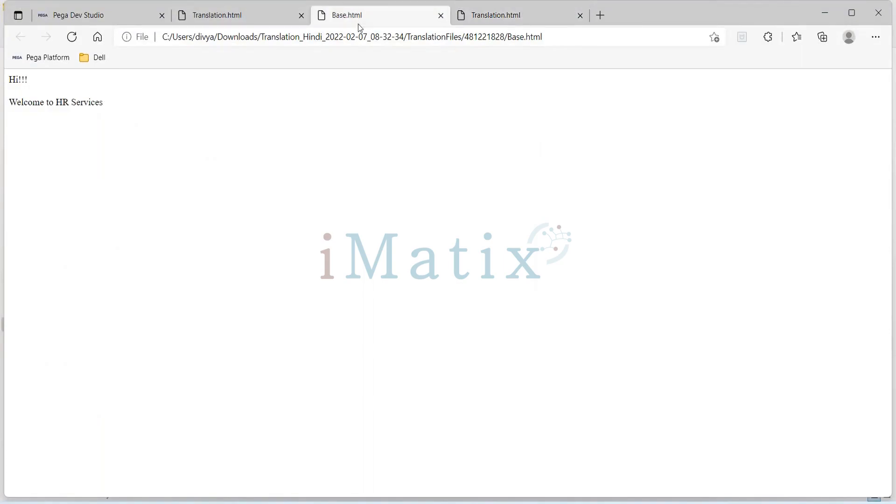
left_click(442, 21)
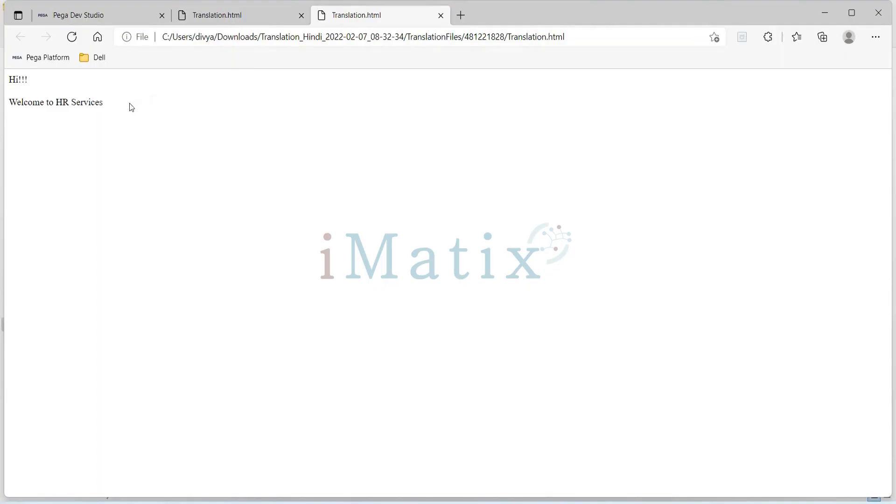
Select the whole "Hi!!! Welcome to HR Services" text in Translation.html and check the options offered for it.
left_click_drag(114, 100, 6, 70)
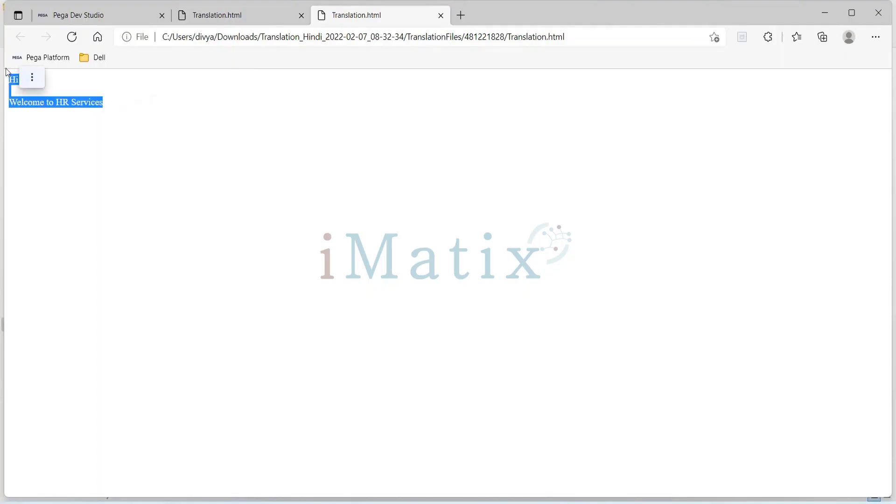
left_click(40, 78)
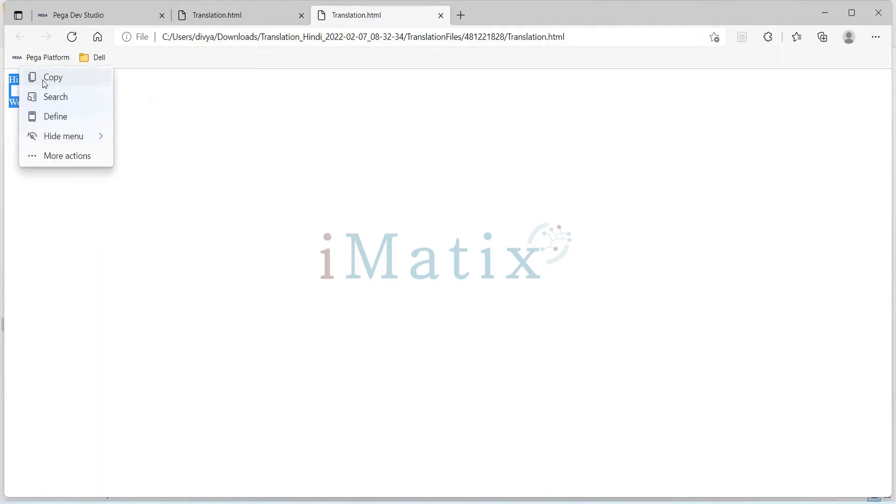
left_click(25, 82)
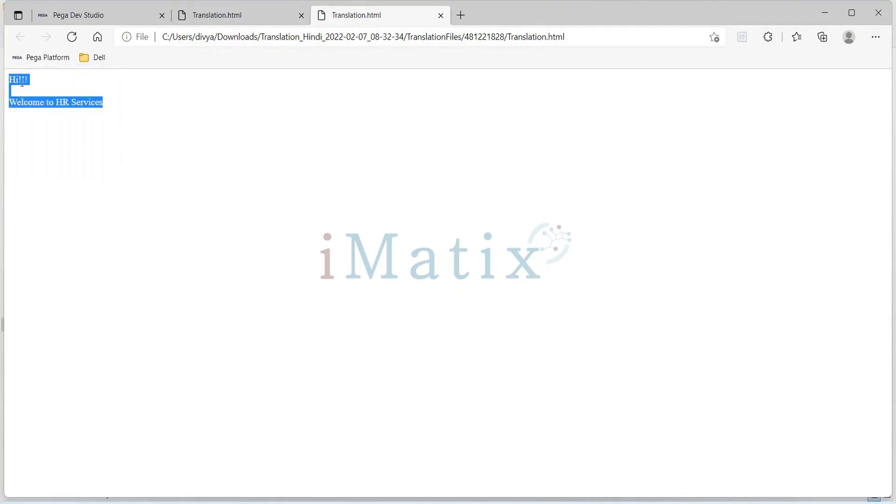
left_click(83, 108)
left_click_drag(110, 99, 9, 77)
left_click(259, 21)
Return to folder 481221828 in File Explorer and delete the Translation - Copy file.
key("alt+Tab")
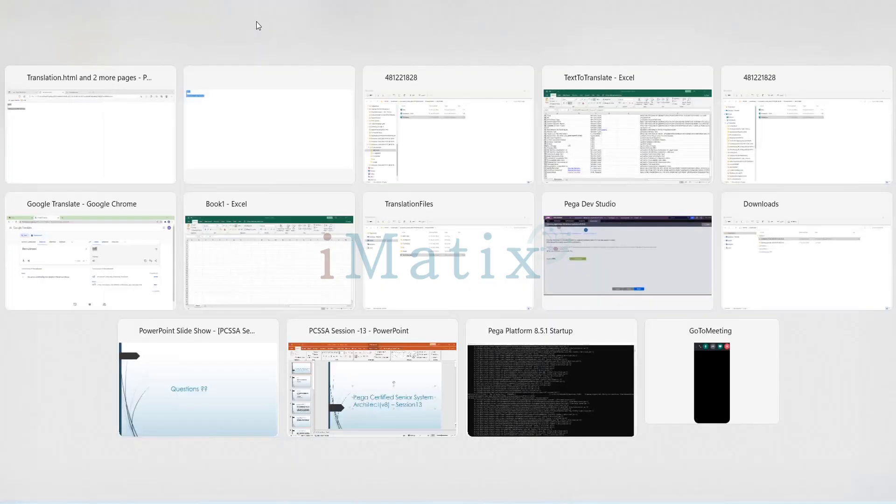
key("alt+Tab")
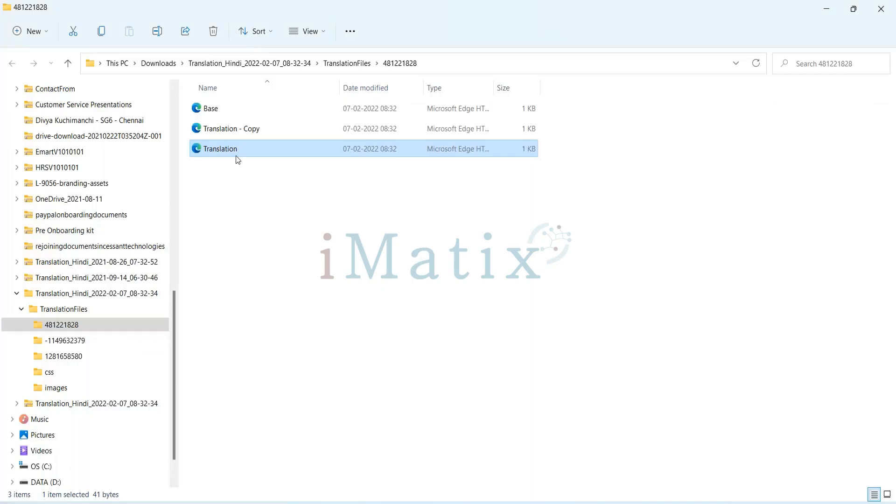
left_click(222, 134)
key("Delete")
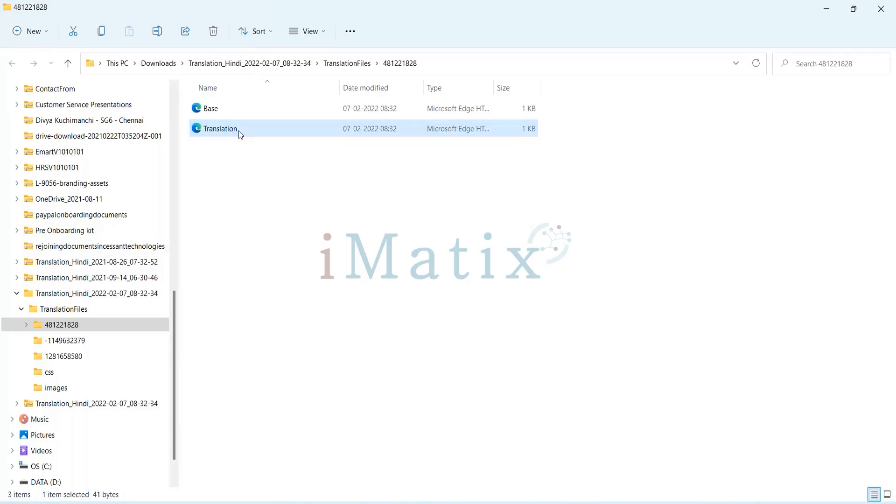
right_click(240, 134)
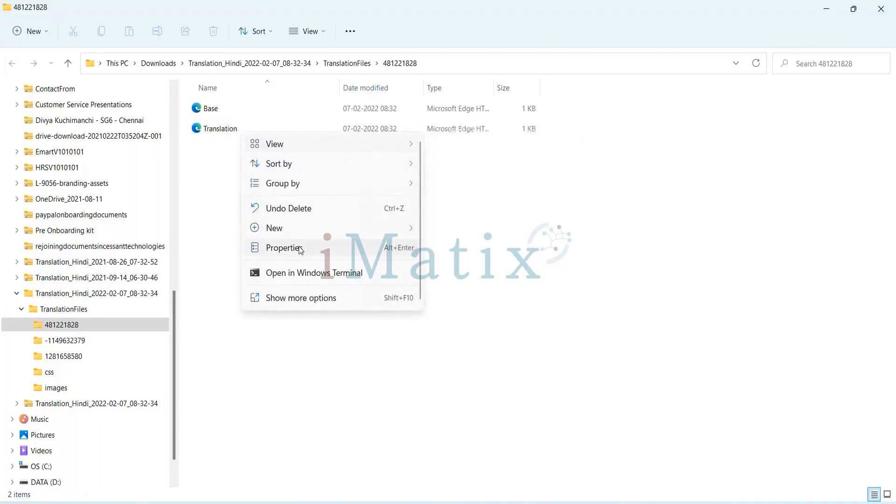
Duplicate the Translation file within folder 481221828, keeping the default name of the copy, and select the original.
left_click(220, 133)
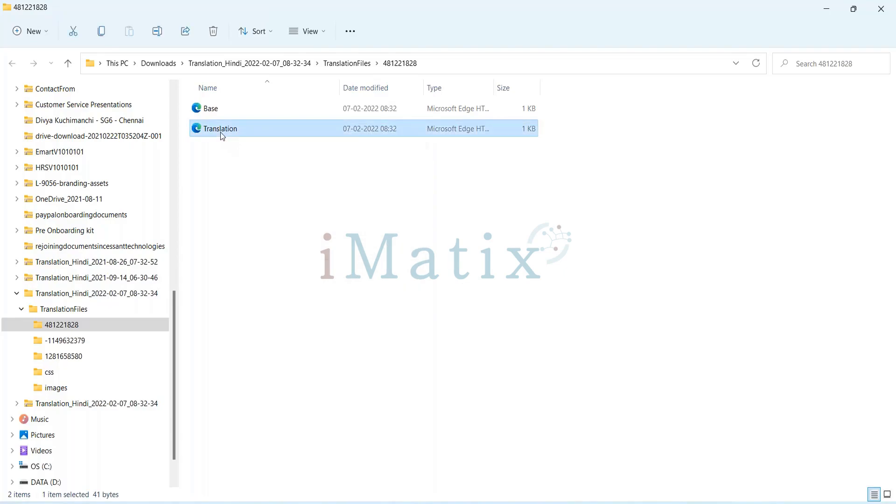
key("ctrl+c")
key("ctrl+v")
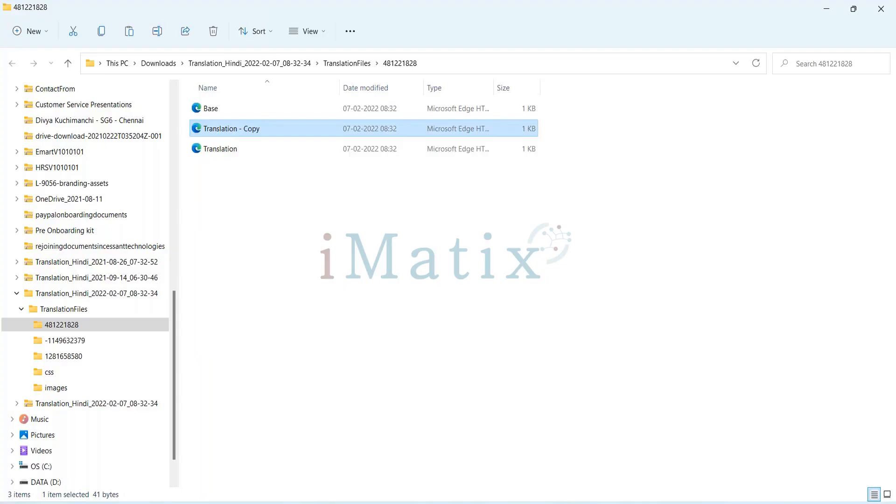
key("F2")
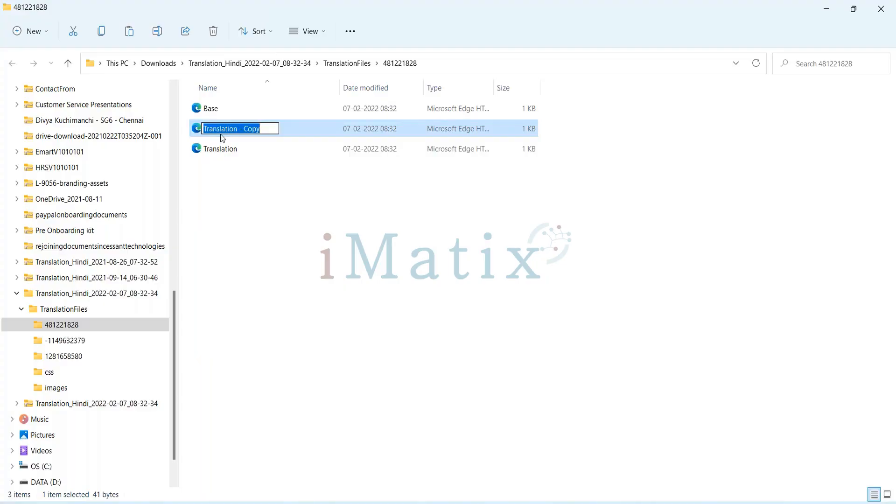
left_click(224, 151)
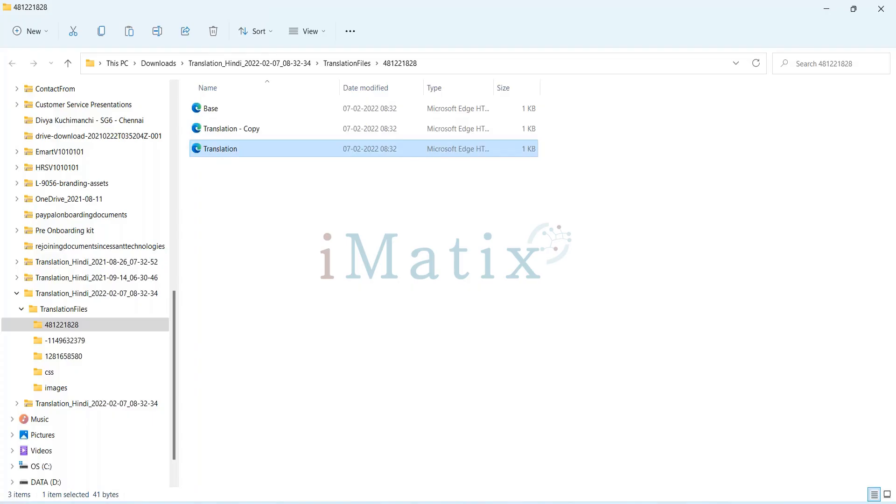
Reopen Translation.html from folder 481221828, check the options for its selected text, and close the duplicate pages.
key("Return")
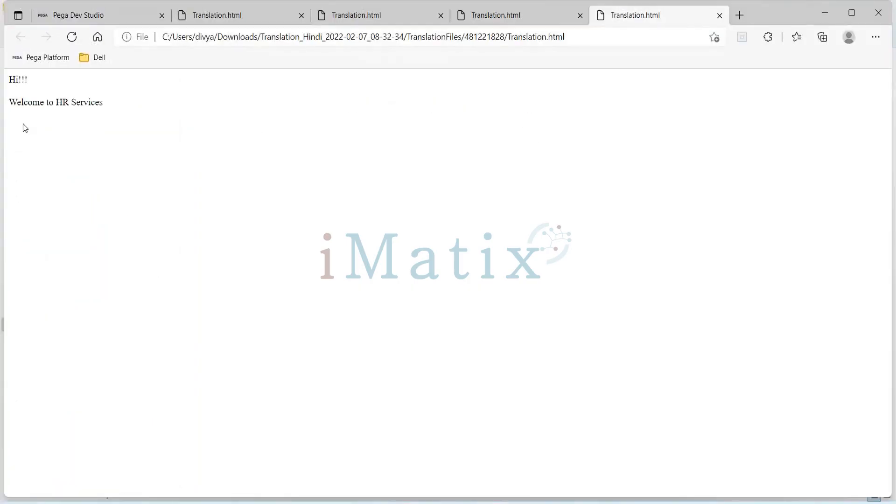
left_click_drag(103, 103, 1, 71)
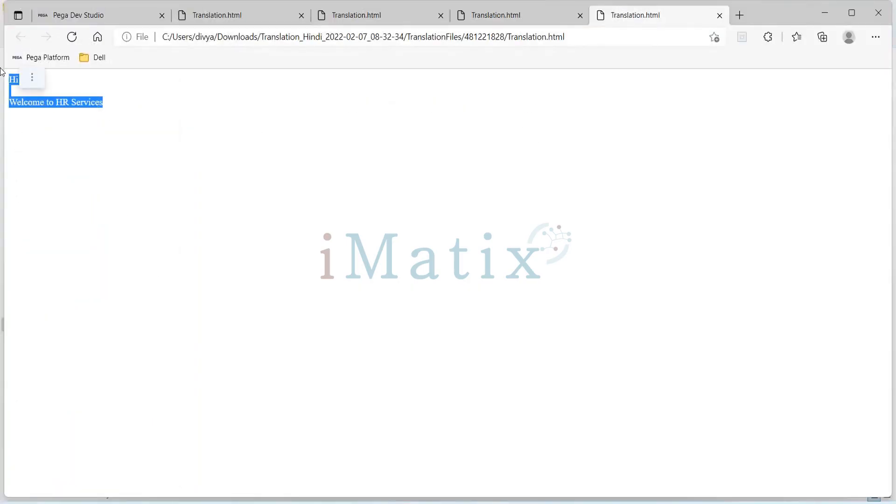
left_click(32, 77)
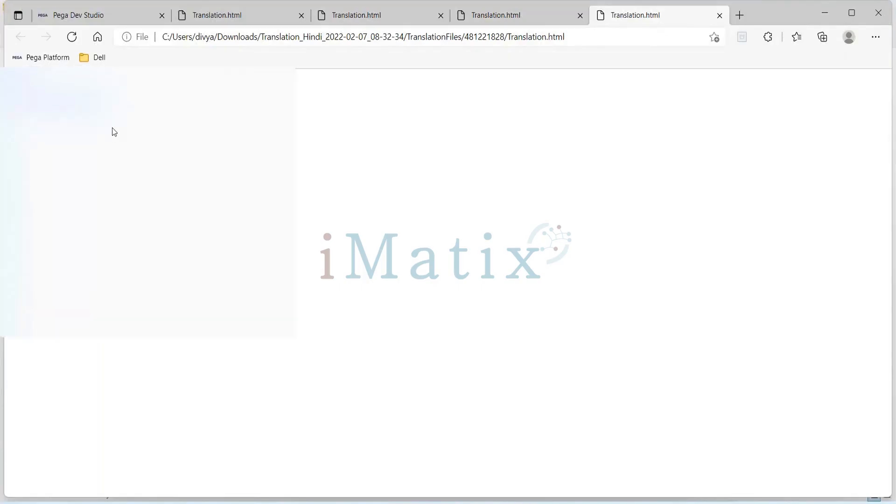
left_click(326, 156)
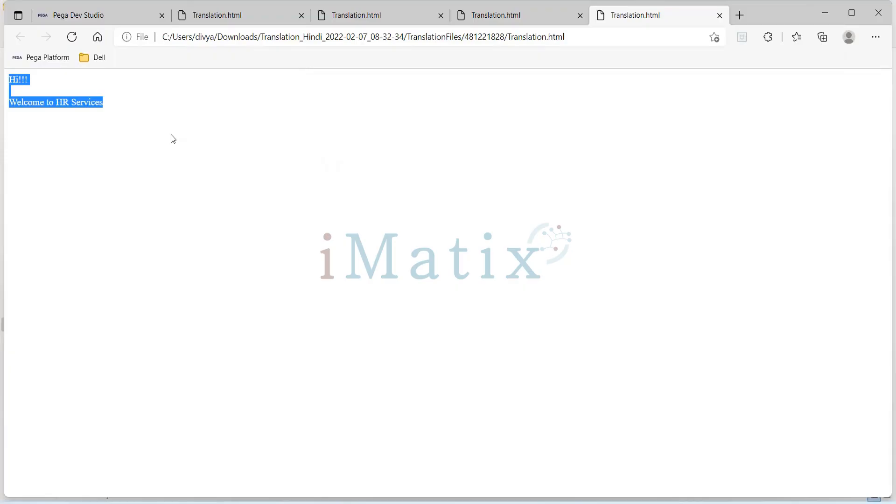
left_click(580, 15)
left_click(580, 16)
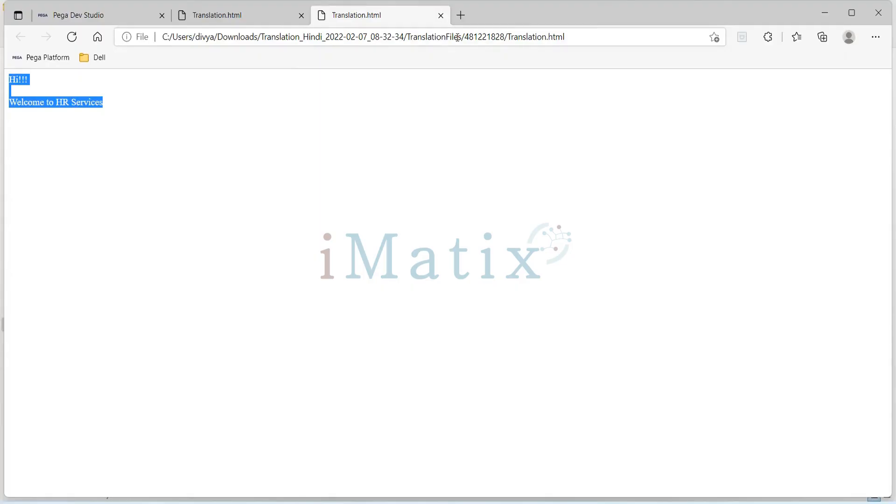
Deselect the text in Translation.html and switch back to the TextToTranslate workbook in Excel.
key("alt+Tab")
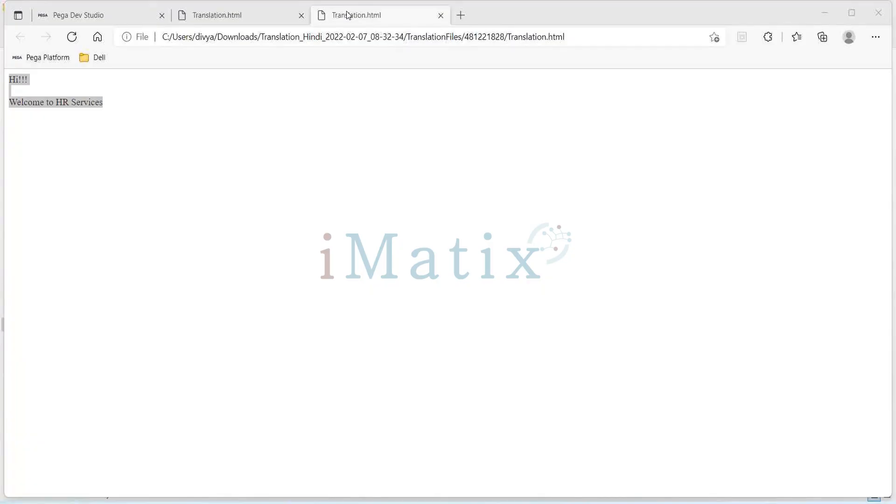
left_click(346, 15)
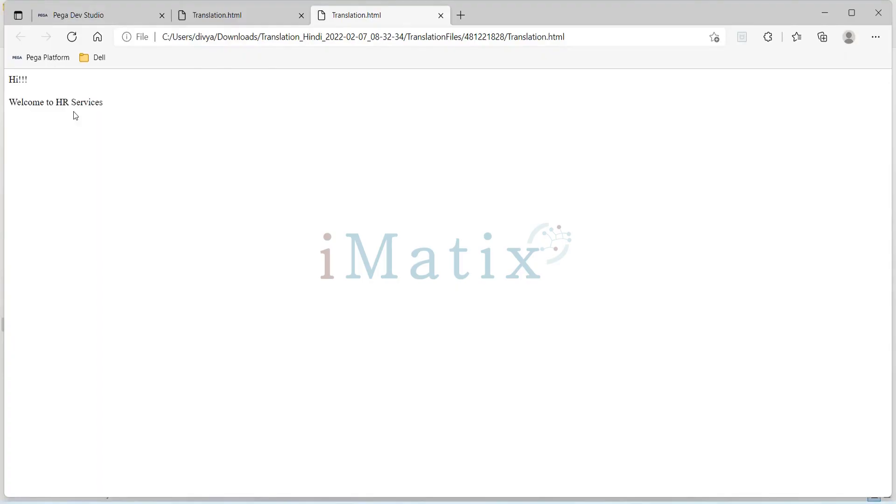
key("alt+Tab")
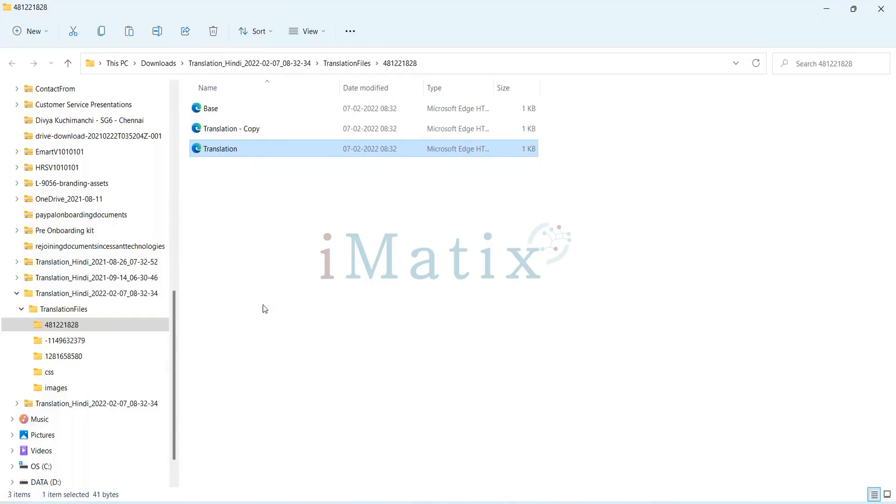
key("alt+Tab")
key("alt+Tab")
key("alt+Tab")
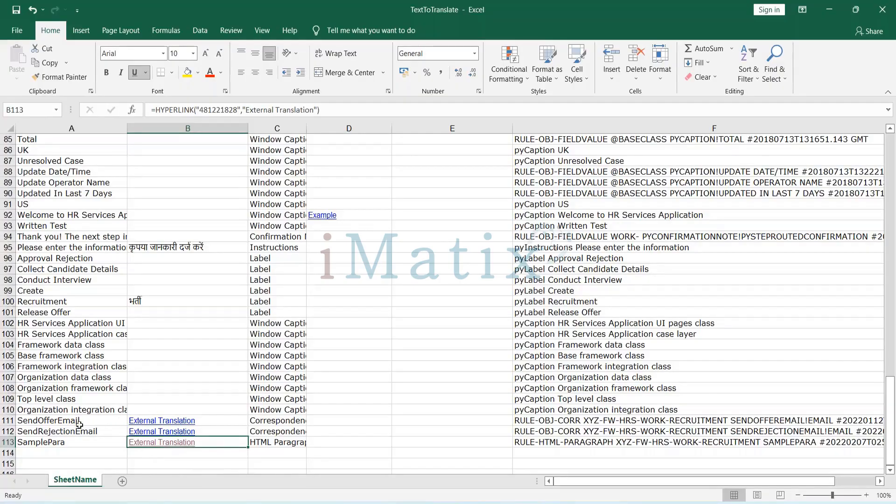
left_click(153, 421)
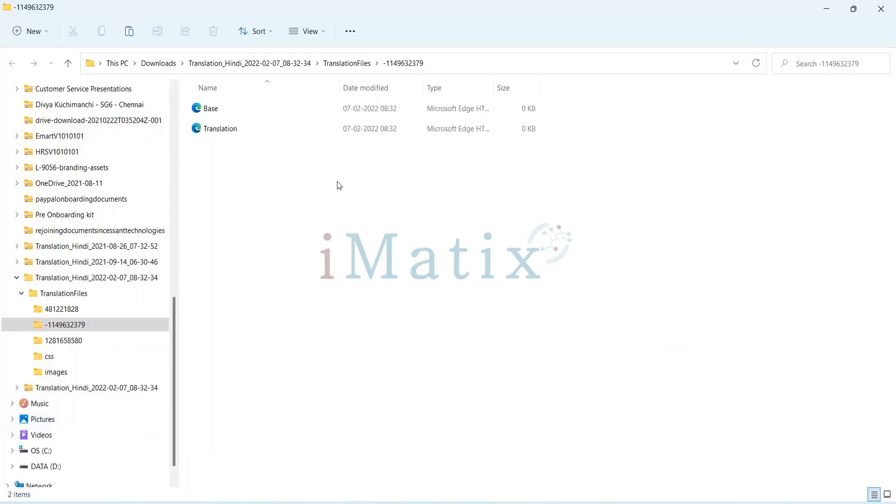
left_click(236, 132)
double_click(236, 132)
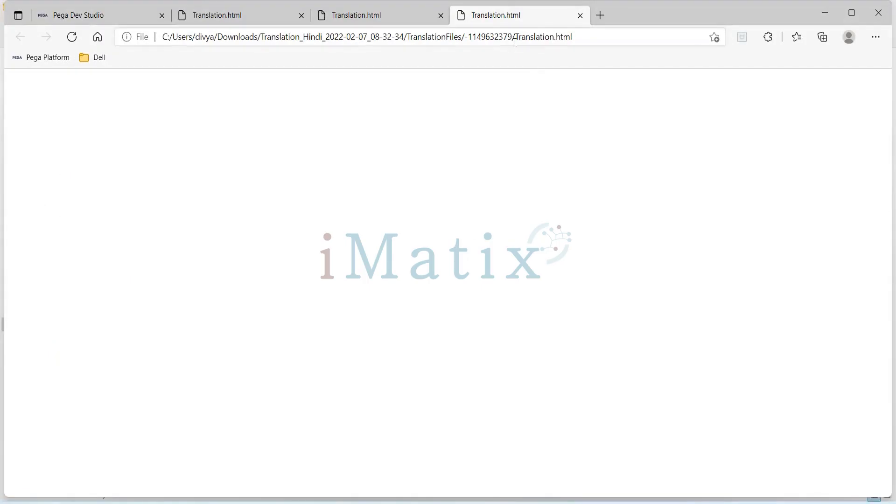
left_click(580, 15)
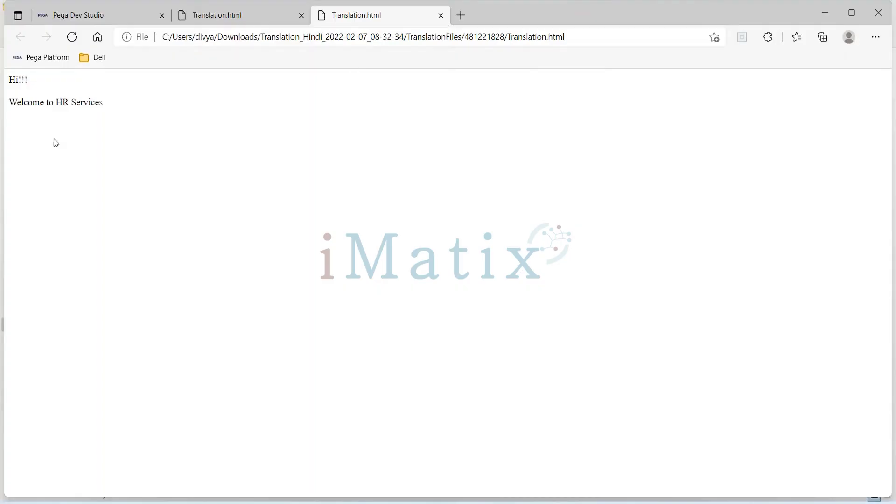
left_click(441, 15)
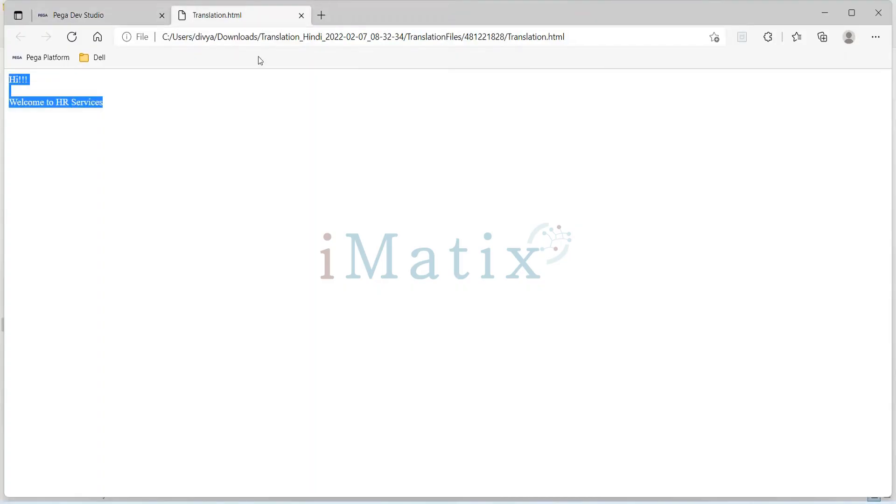
Open Translation - Copy from folder 481221828 and check the options for its selected text.
key("alt+Tab")
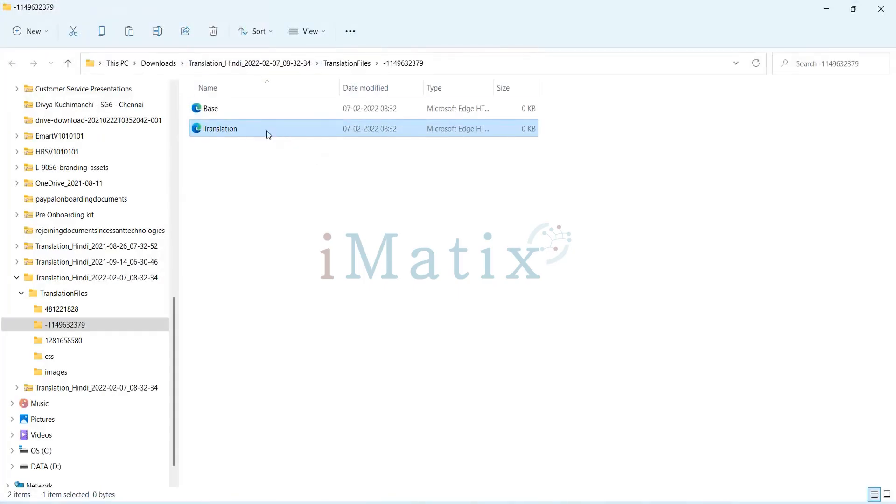
left_click(89, 309)
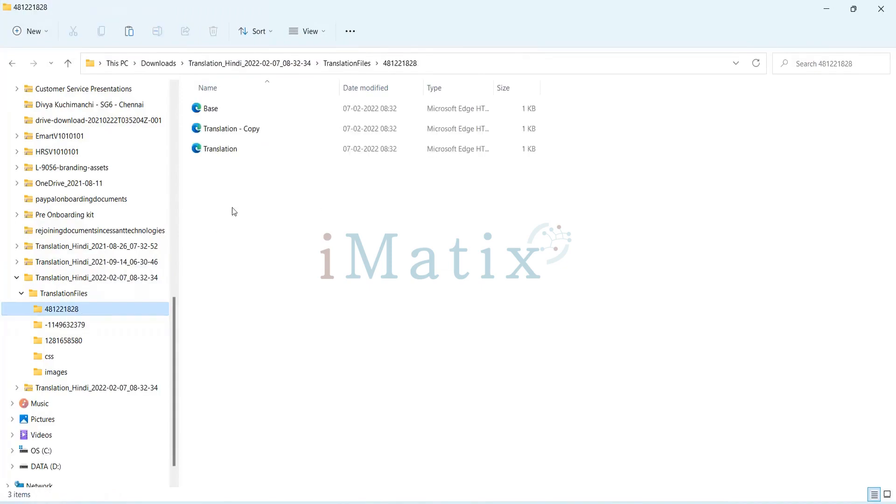
left_click(240, 132)
right_click(240, 134)
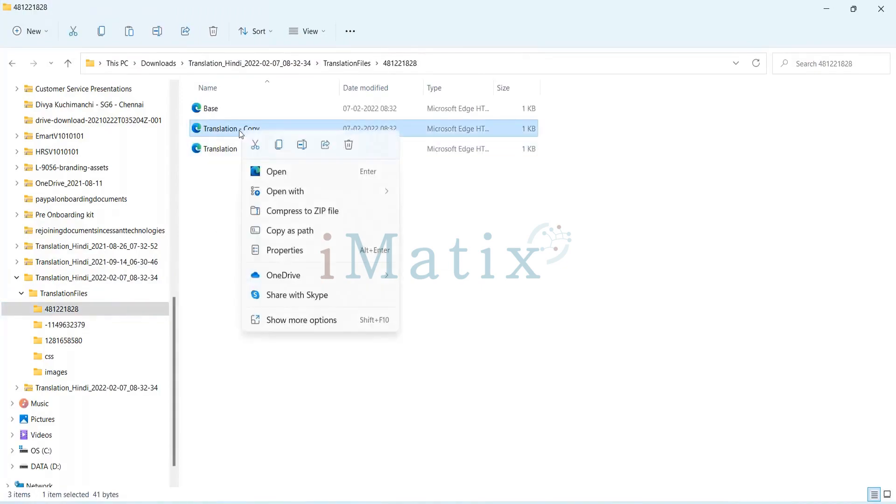
left_click(275, 173)
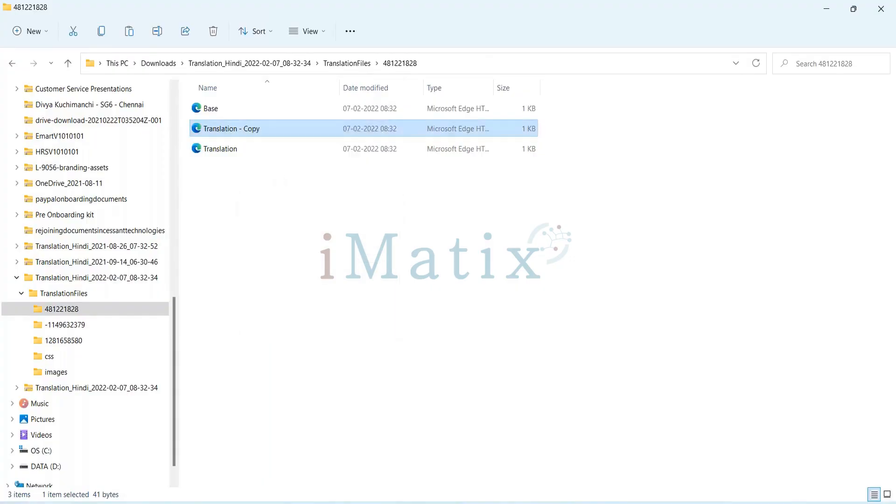
left_click_drag(117, 100, 2, 78)
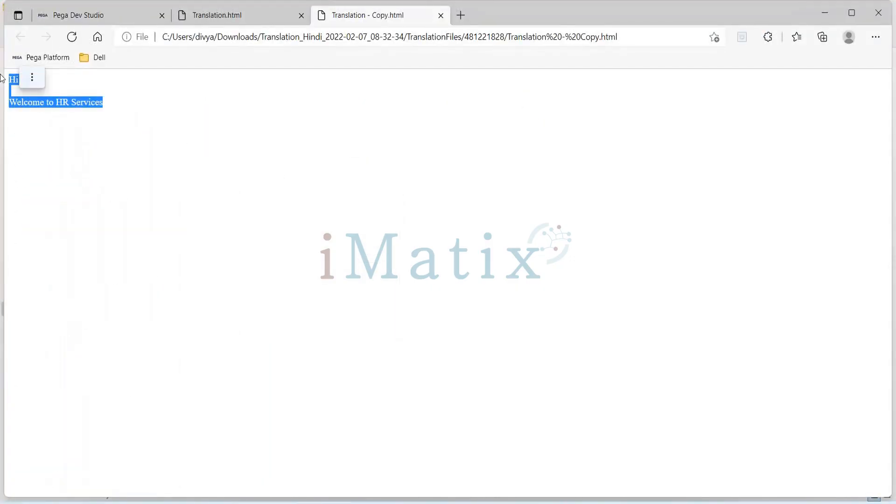
left_click(32, 77)
left_click(51, 77)
left_click(166, 125)
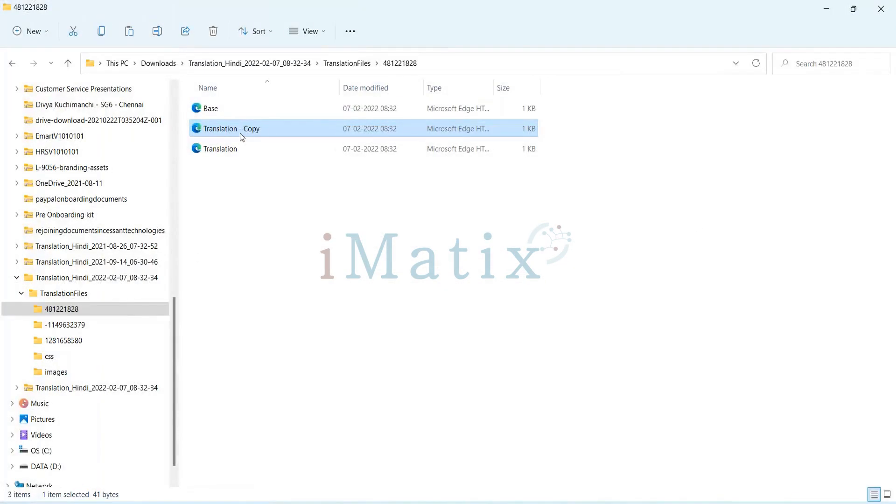
Delete Translation - Copy from folder 481221828 and check the file options available for Translation.
key("Delete")
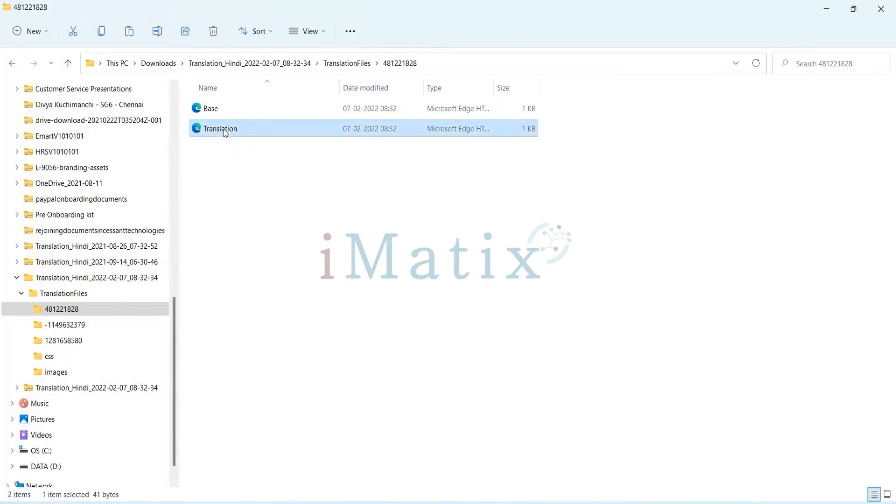
right_click(225, 134)
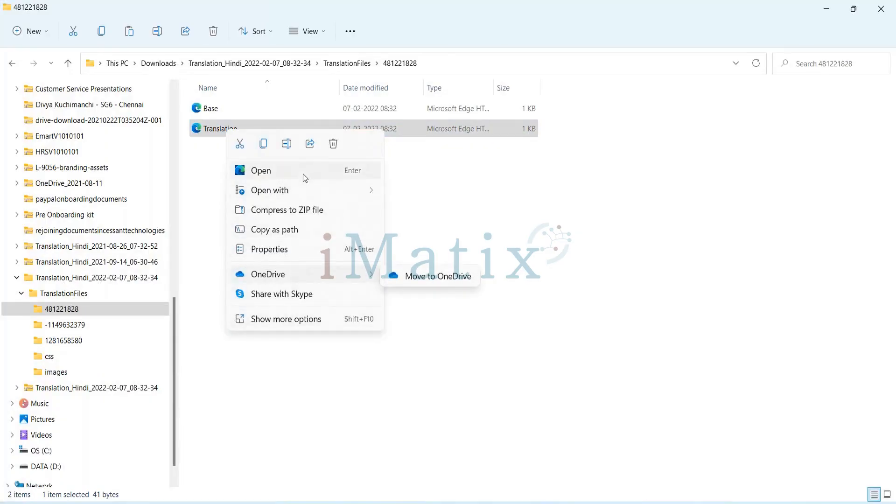
left_click(208, 132)
right_click(208, 133)
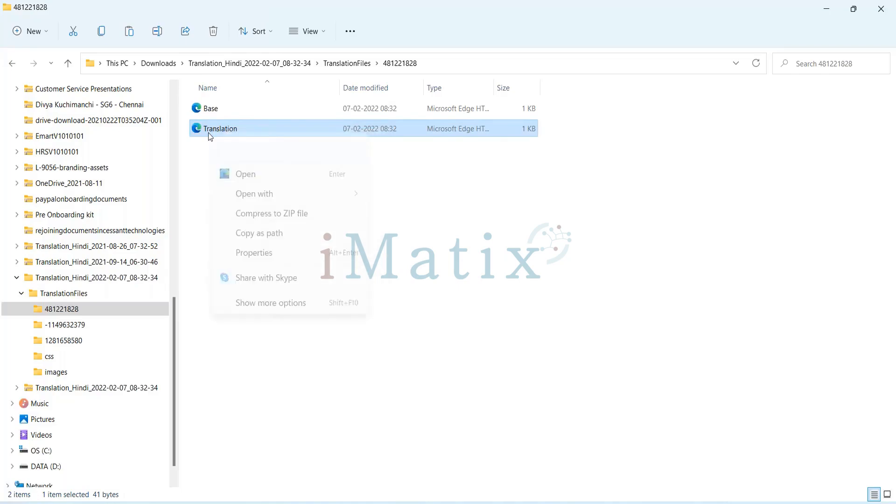
left_click(466, 188)
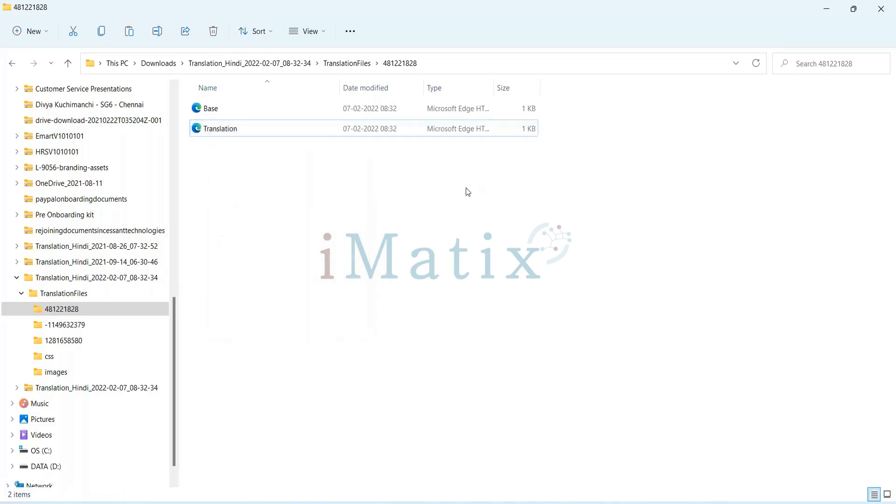
Create a Word document in folder 481221828, keep its default name, and open it.
right_click(266, 207)
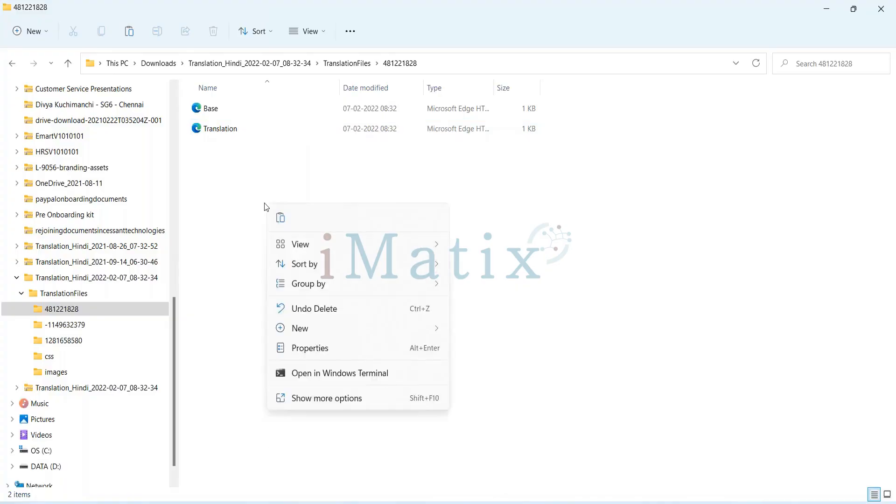
mouse_move(329, 334)
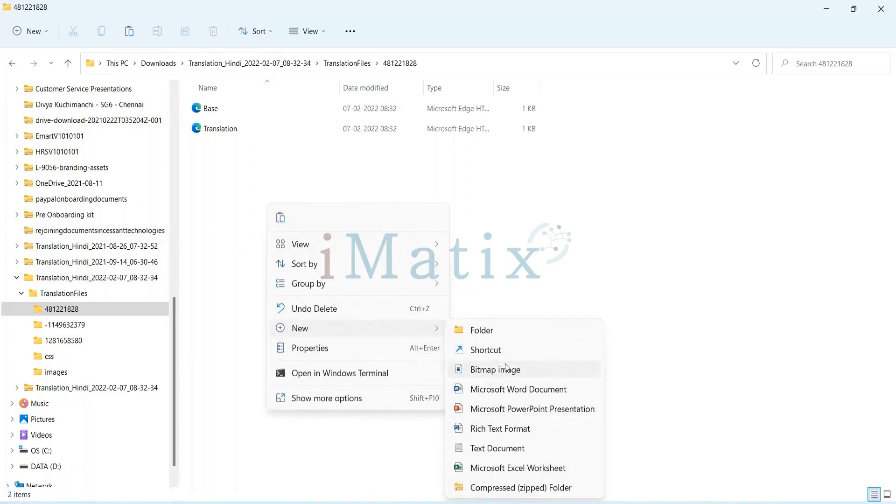
left_click(506, 390)
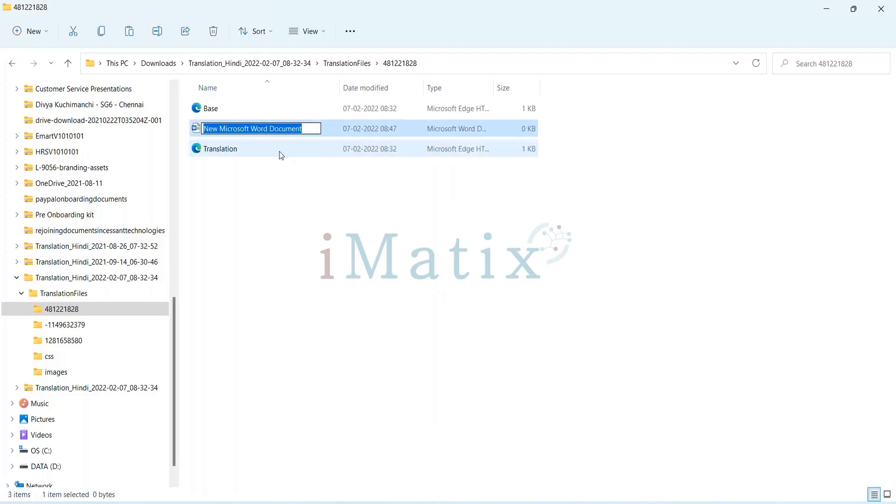
key("Return")
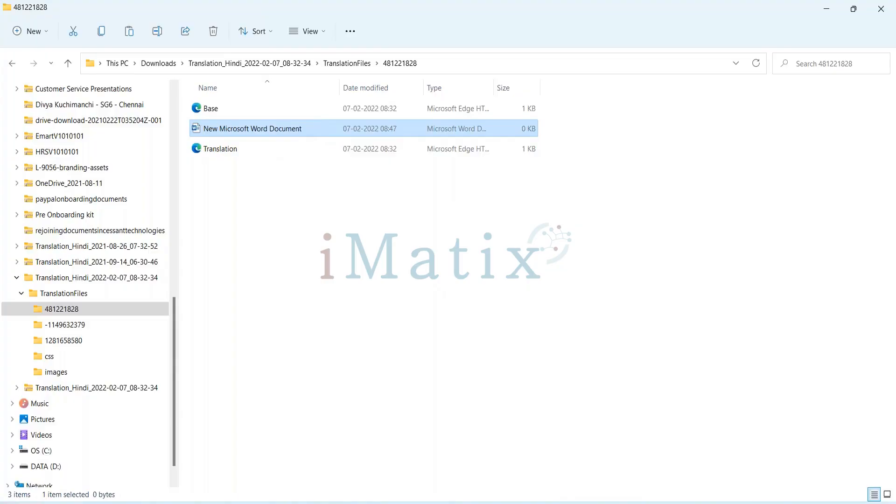
key("Return")
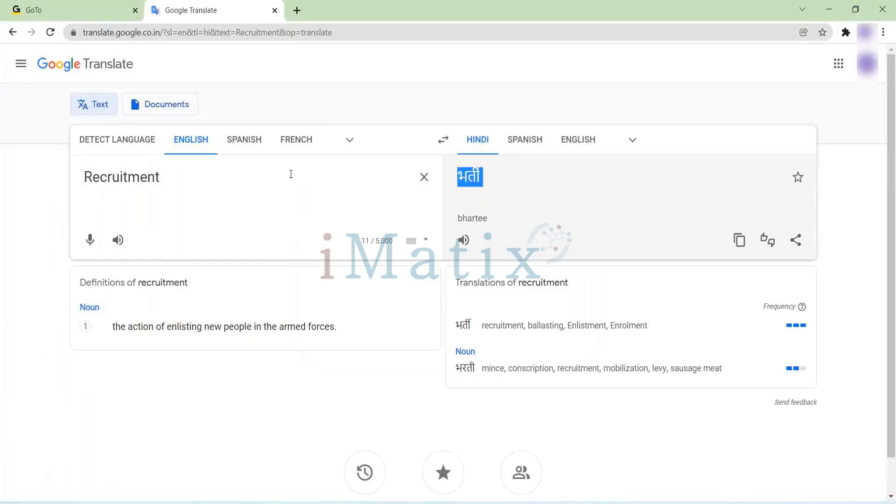
Translate "HI!! wELCOME" from English to Hindi in Google Translate and copy the Hindi result.
left_click(424, 177)
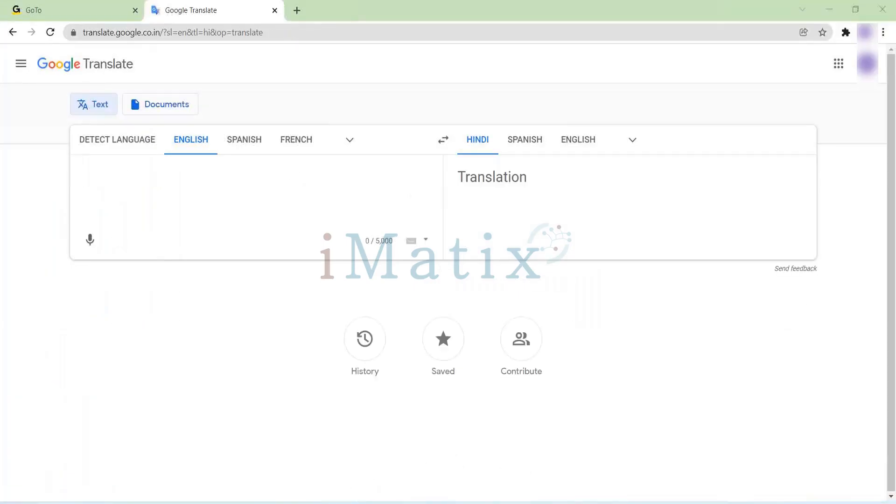
key("alt+Tab")
key("alt+Tab")
type("HI!!")
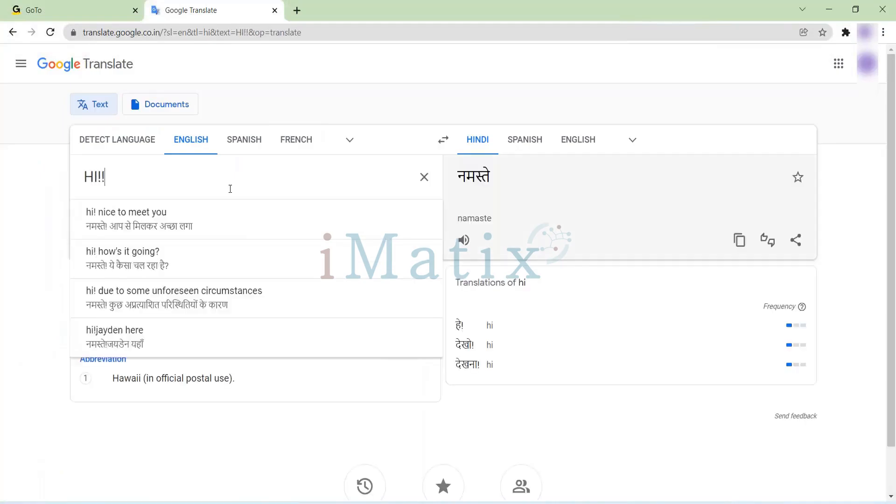
type(" wELCOME")
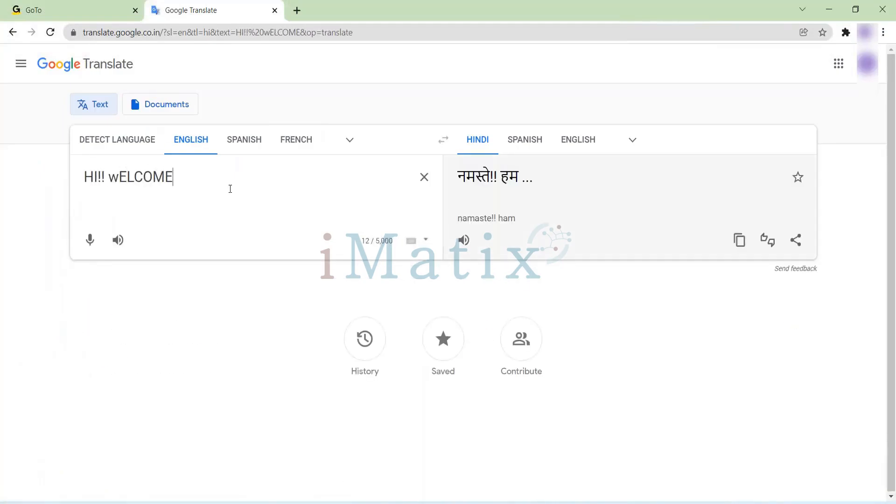
left_click_drag(555, 178, 459, 178)
Switch to the new Word document, paste the Hindi greeting "नमस्ते!! स्वागत हे" and save the document.
key("alt+Tab")
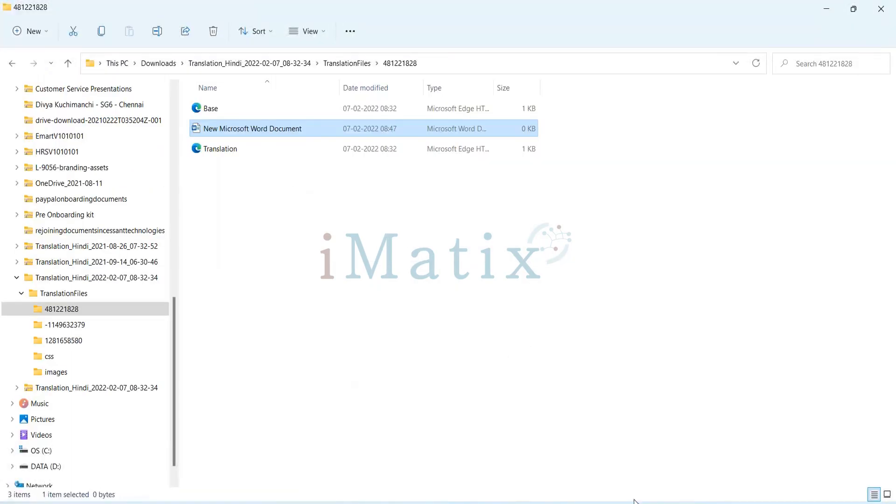
key("alt+Tab")
key("ctrl+v")
key("ctrl+s")
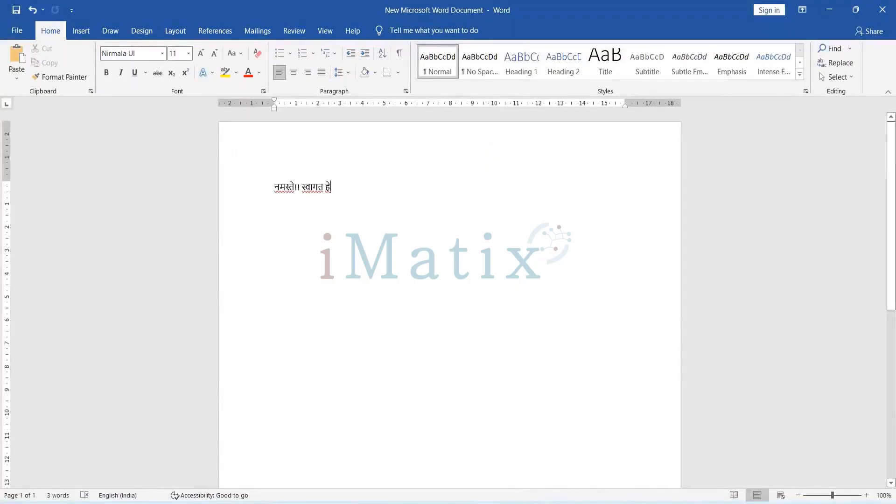
left_click(24, 34)
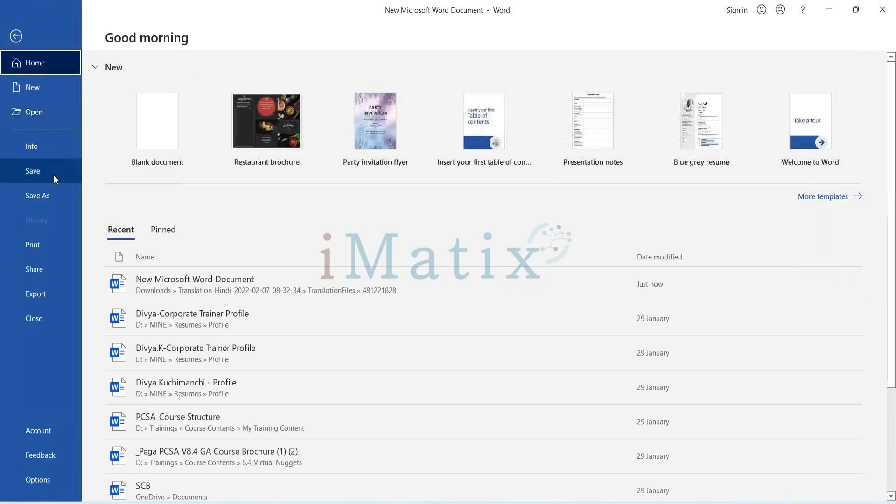
left_click(52, 196)
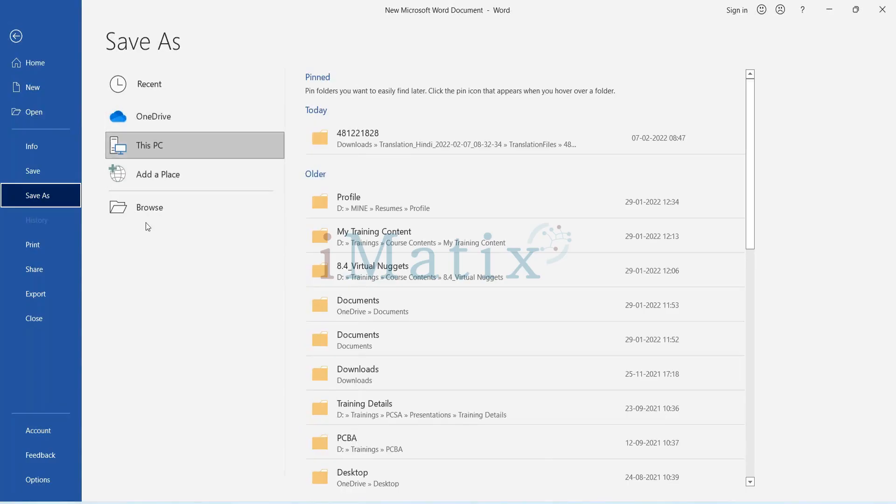
left_click(14, 37)
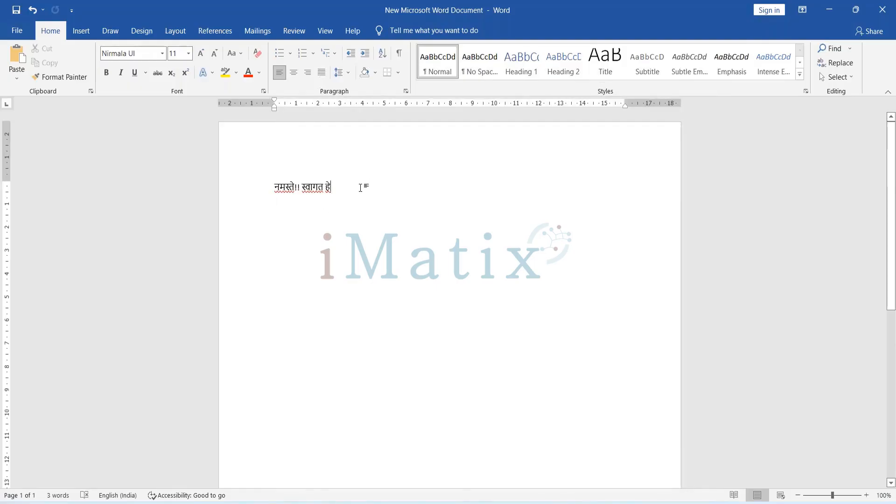
Close New Microsoft Word Document and reopen it from folder 481221828, choosing Word as the app.
double_click(189, 17)
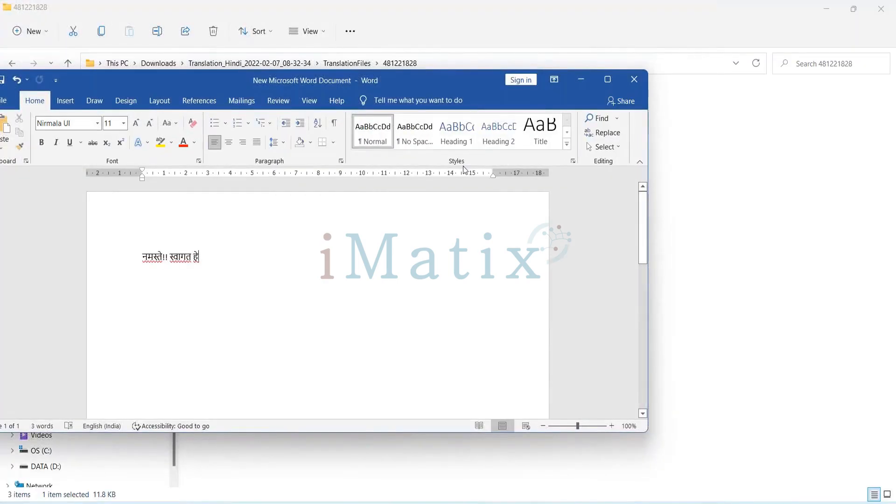
left_click(629, 81)
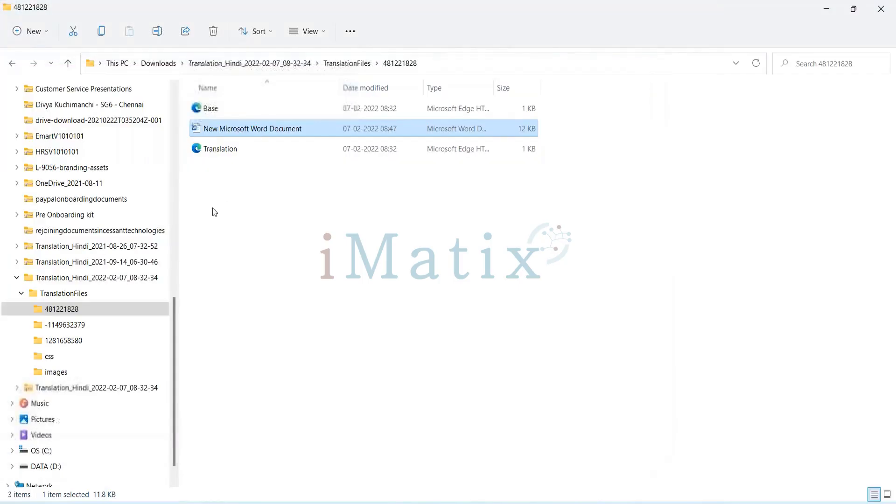
right_click(248, 127)
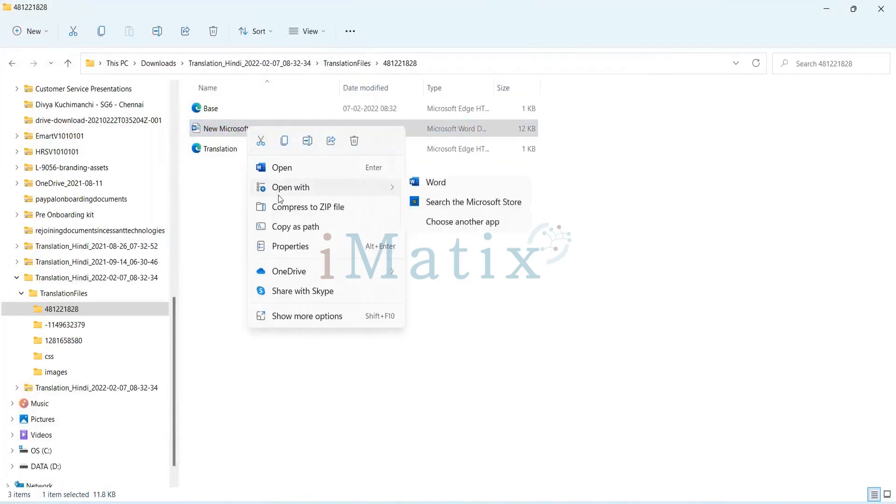
mouse_move(270, 187)
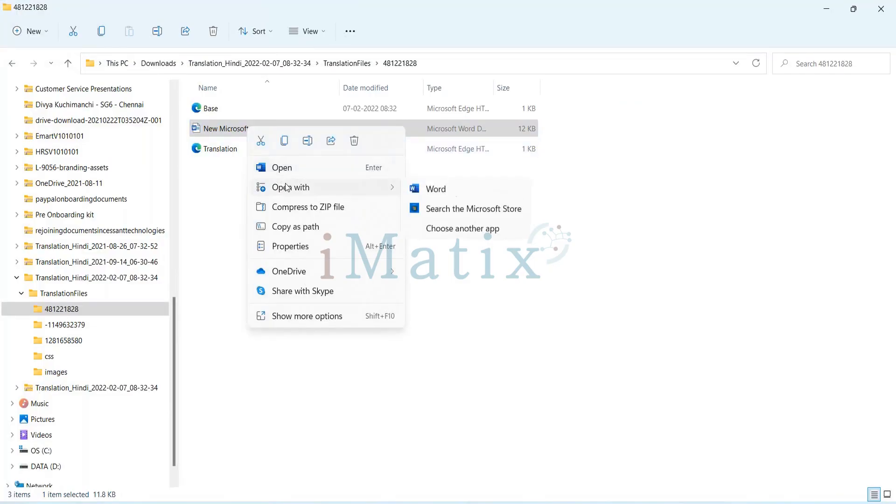
left_click(447, 229)
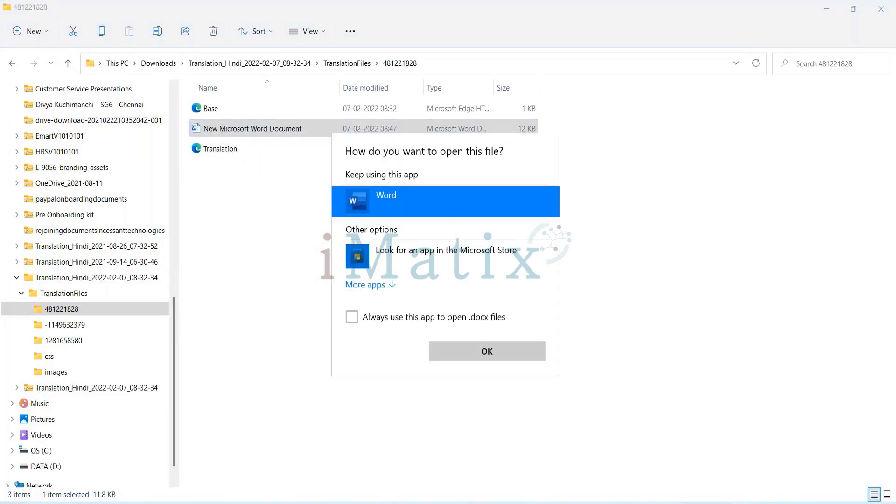
left_click(486, 352)
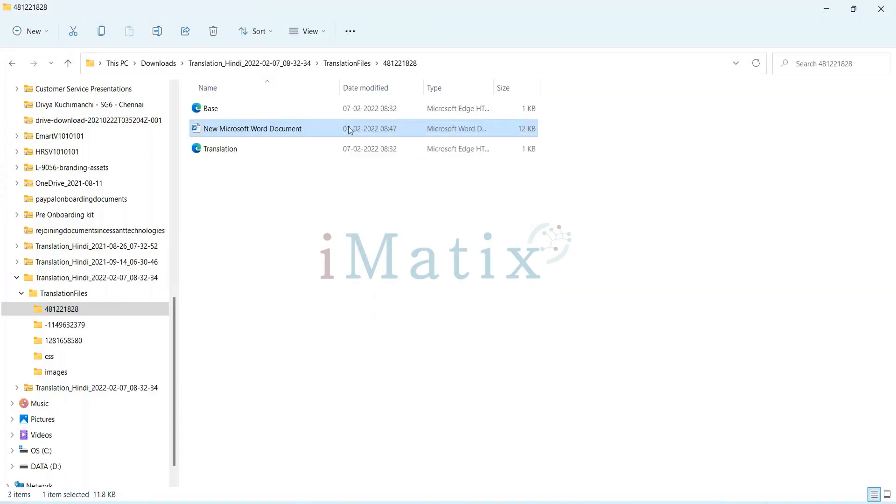
right_click(283, 131)
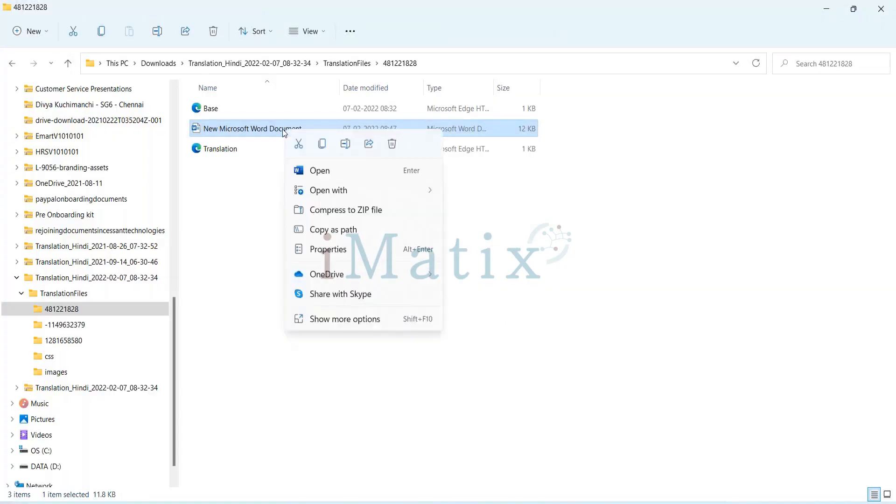
left_click(270, 127)
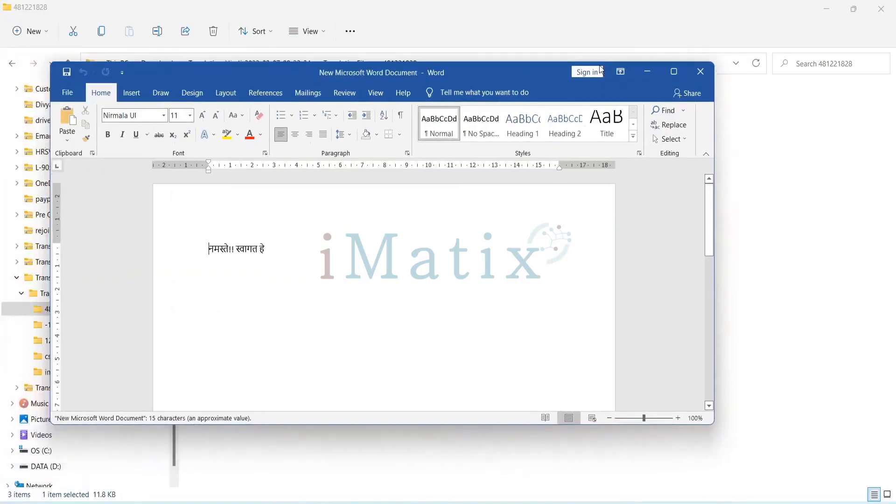
Save the Hindi greeting document as a Web Page in folder 481221828, keeping its file name, and close it.
left_click(111, 83)
left_click(131, 248)
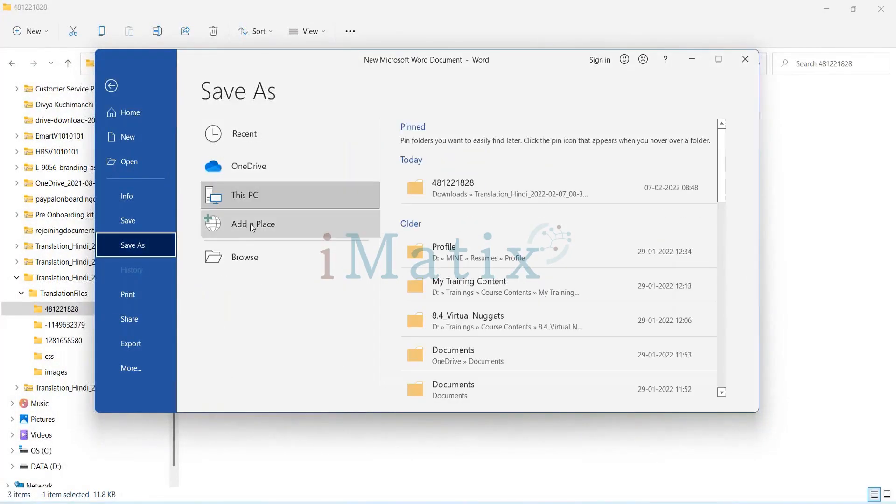
left_click(251, 256)
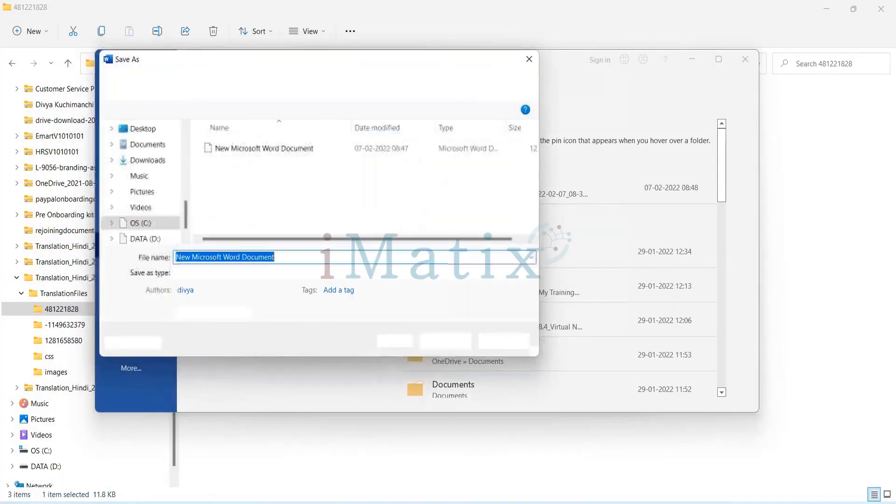
left_click(437, 274)
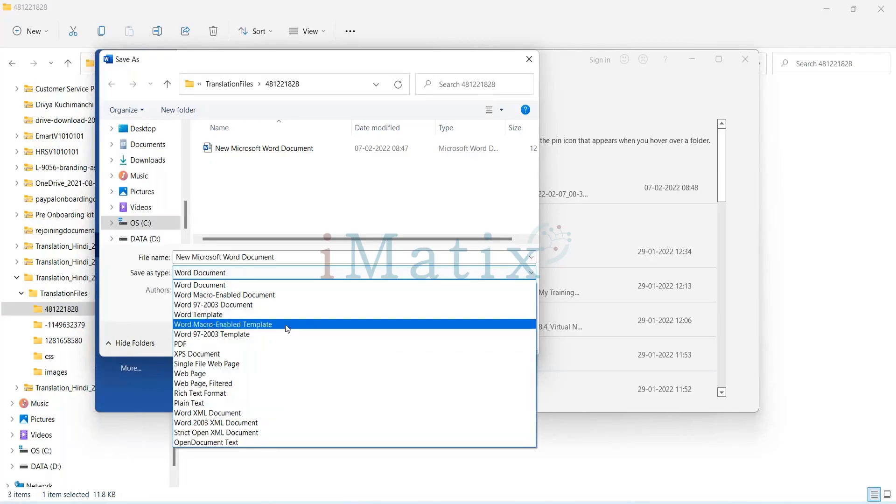
left_click(240, 374)
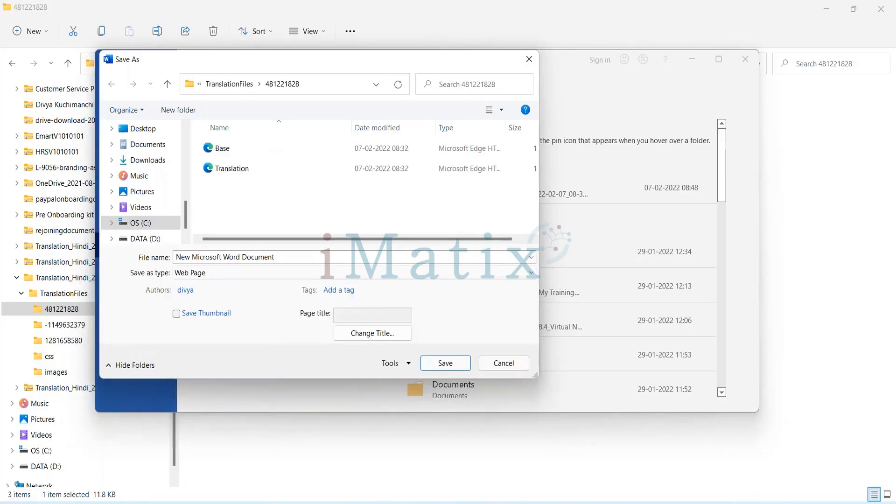
left_click(445, 363)
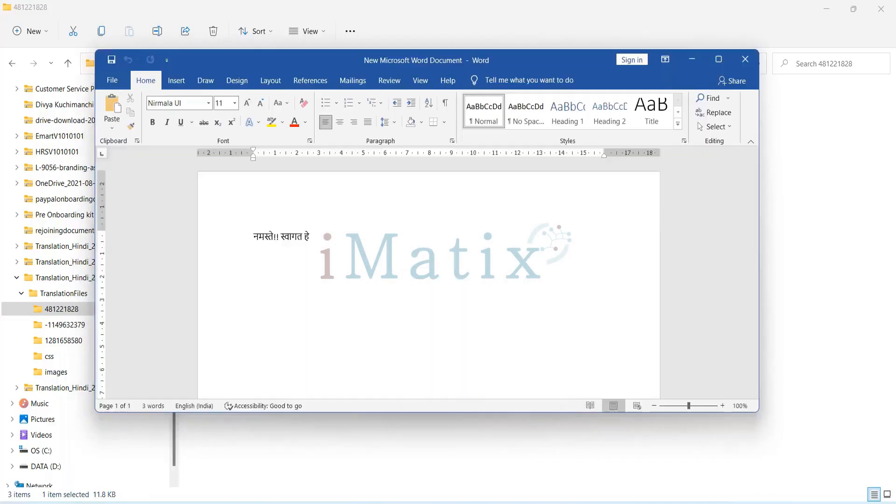
left_click(745, 60)
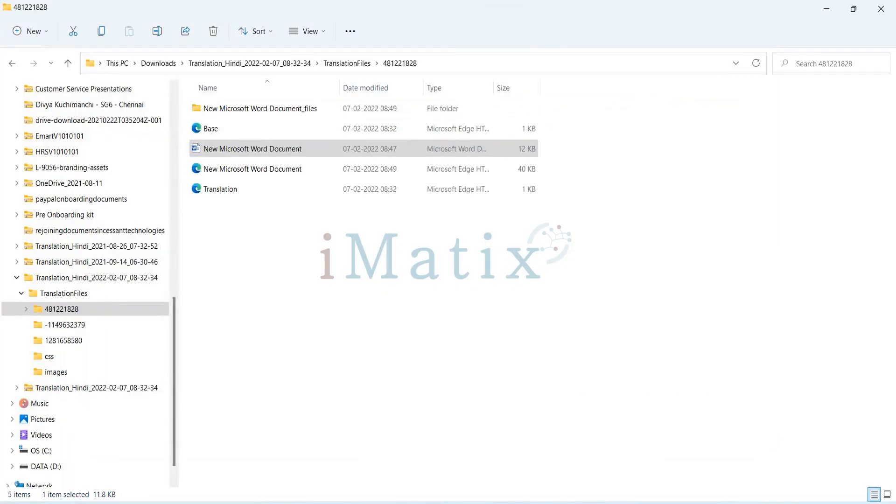
Rename the original Translation HTML file in folder 481221828 as "Translation 1".
left_click(251, 171)
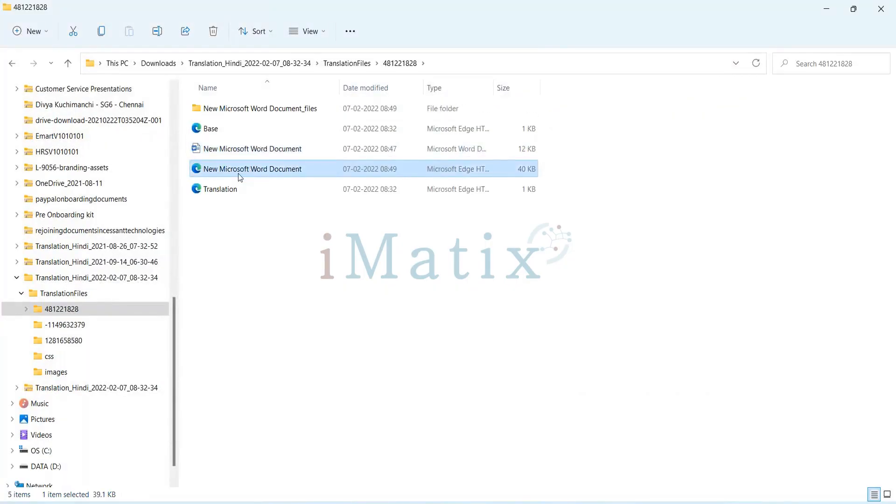
left_click(232, 194)
key("F2")
key("Right")
type("1")
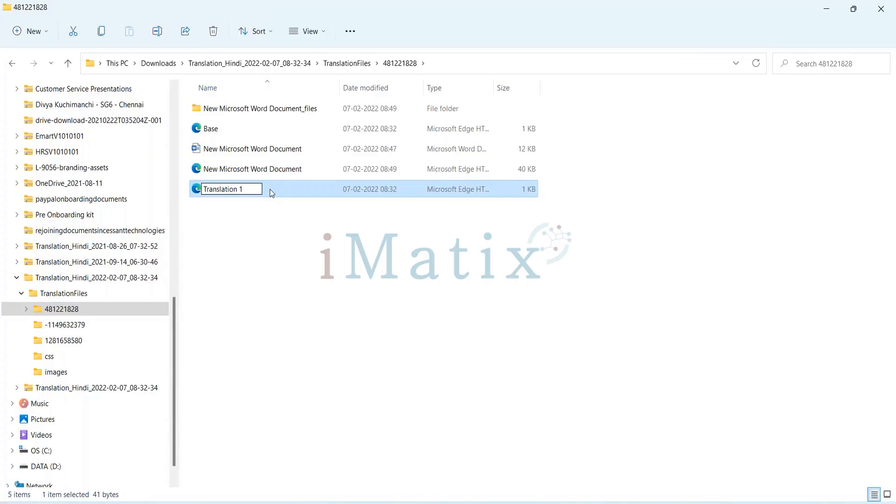
key("ctrl+a")
key("ctrl+c")
key("Right")
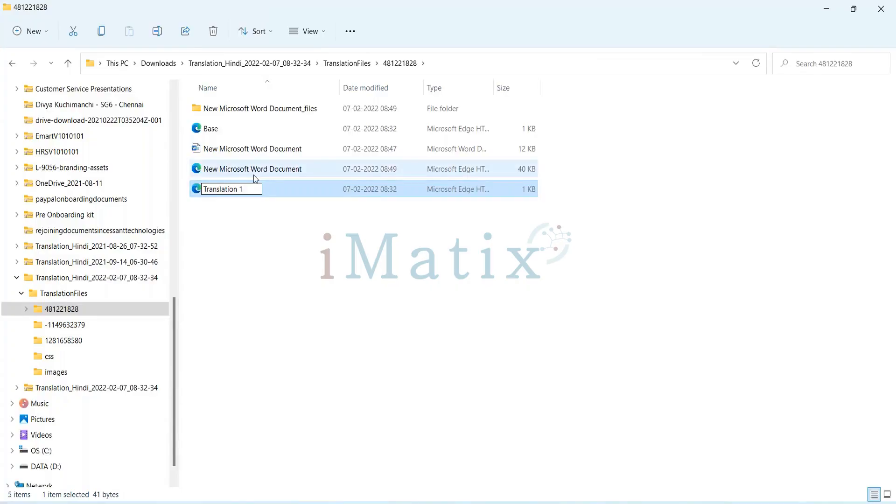
key("Return")
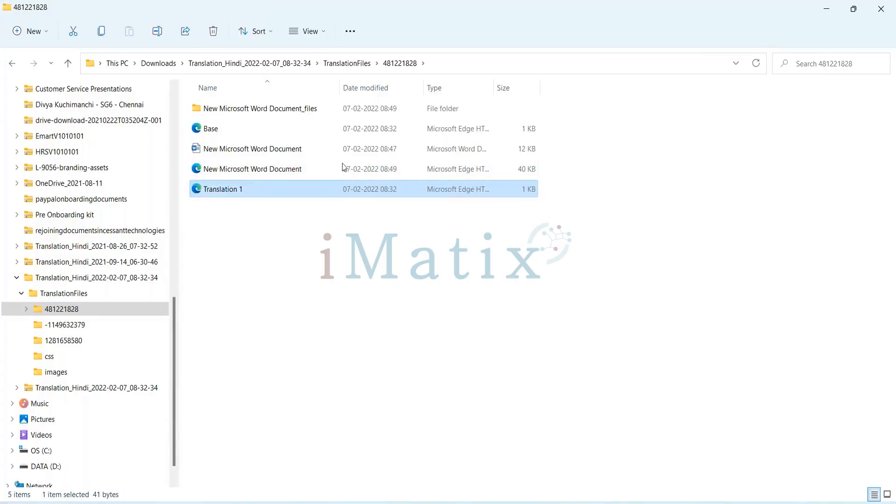
Rename the New Microsoft Word Document HTML file as "Translation" and accept separating it from its companion folder.
left_click(240, 174)
key("F2")
key("Right")
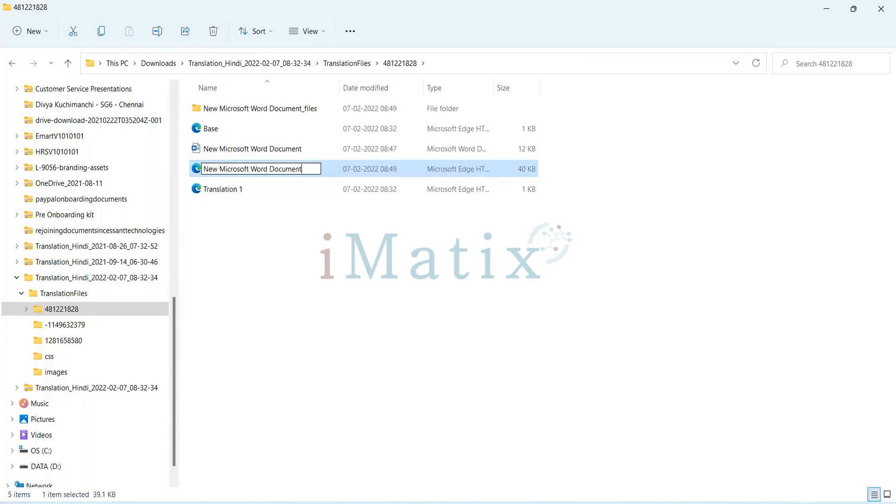
key("BackSpace")
key("BackSpace")
key("BackSpace")
key("BackSpace")
key("BackSpace")
key("BackSpace")
key("BackSpace")
key("BackSpace")
key("BackSpace")
key("BackSpace")
key("BackSpace")
key("BackSpace")
key("BackSpace")
key("BackSpace")
key("BackSpace")
key("BackSpace")
key("BackSpace")
key("BackSpace")
key("BackSpace")
key("BackSpace")
key("ctrl+v")
key("BackSpace")
key("BackSpace")
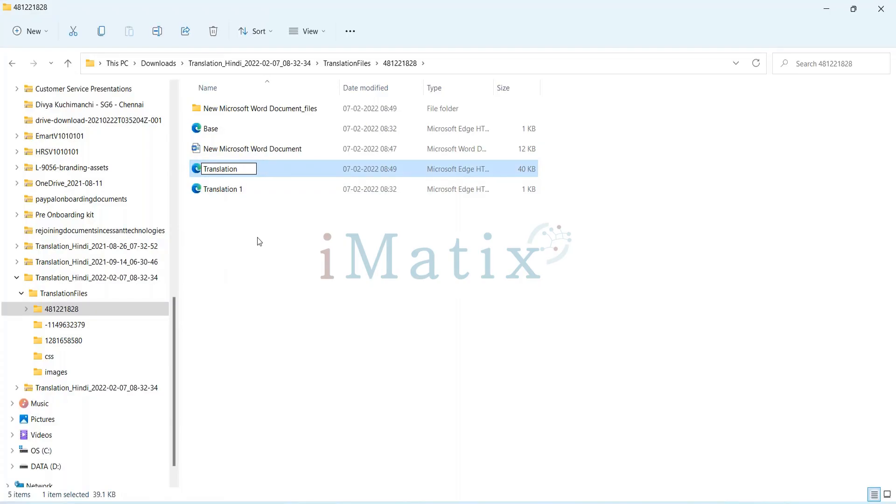
key("Return")
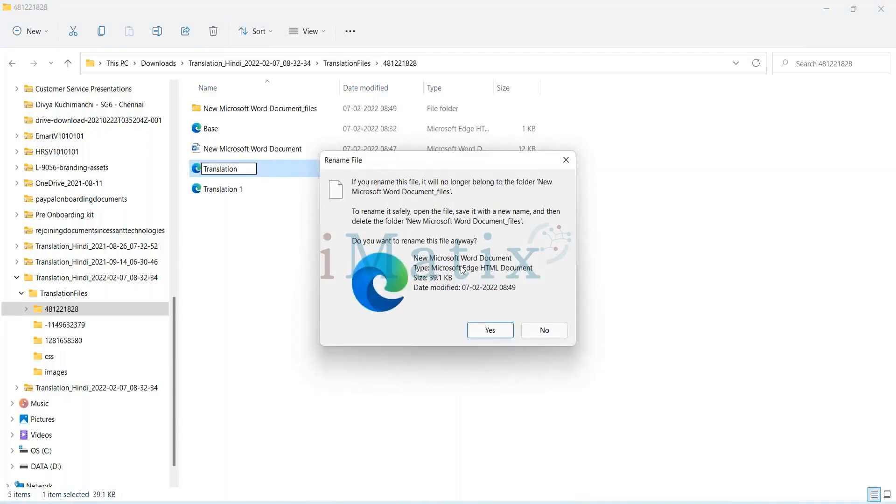
left_click(490, 330)
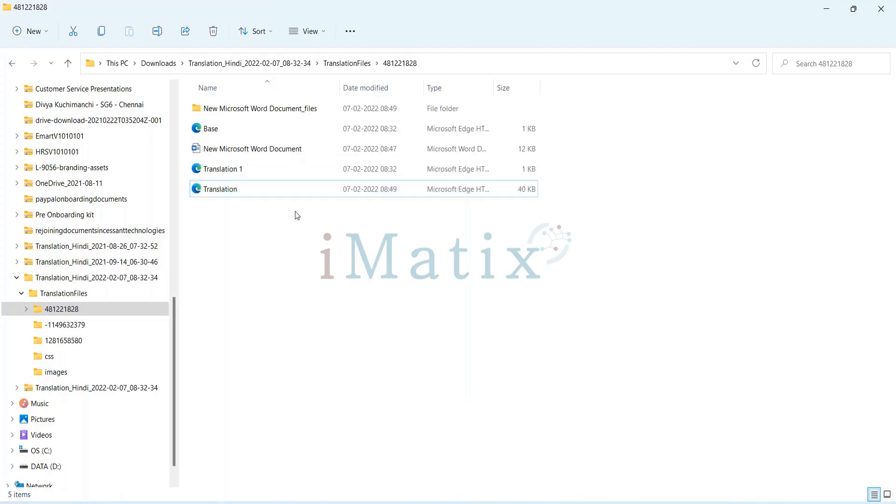
Open the new Translation HTML file in the browser to check the Hindi greeting, and close its tab.
left_click(233, 193)
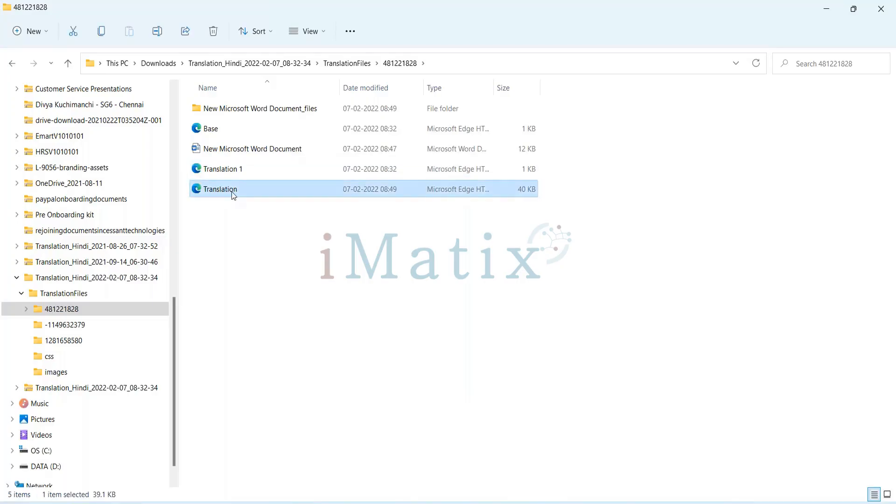
double_click(232, 191)
left_click(486, 415)
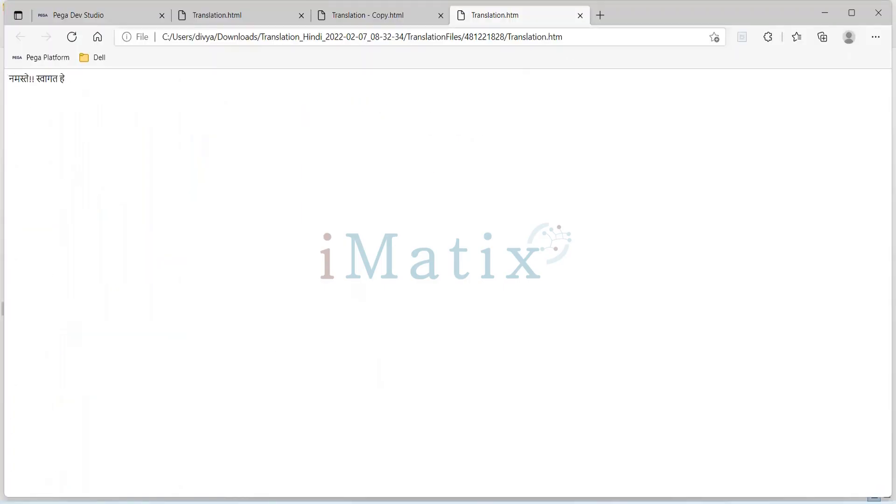
left_click(580, 19)
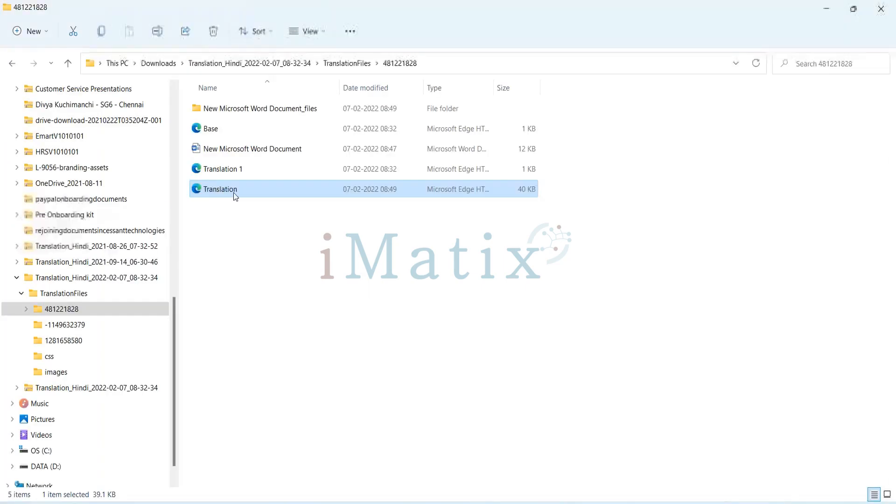
Delete the New Microsoft Word Document_files folder, the New Microsoft Word Document file and the Translation 1 file from folder 481221828.
left_click(231, 109)
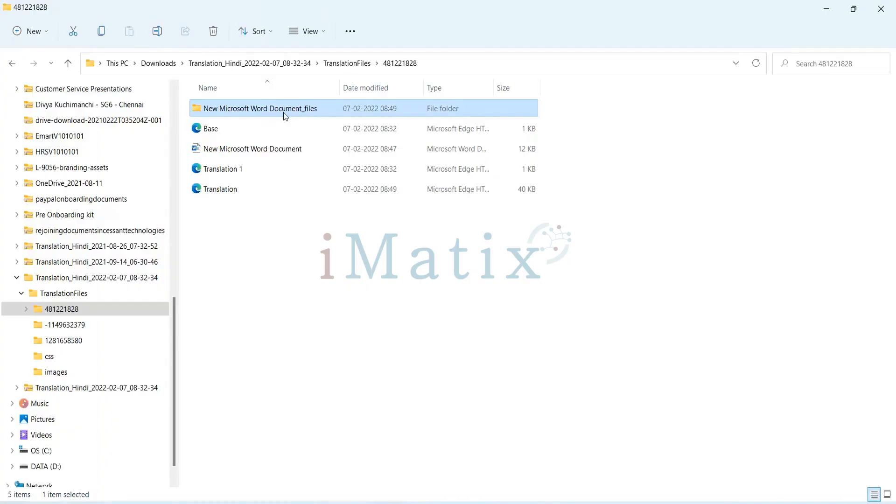
key("Delete")
left_click(276, 134)
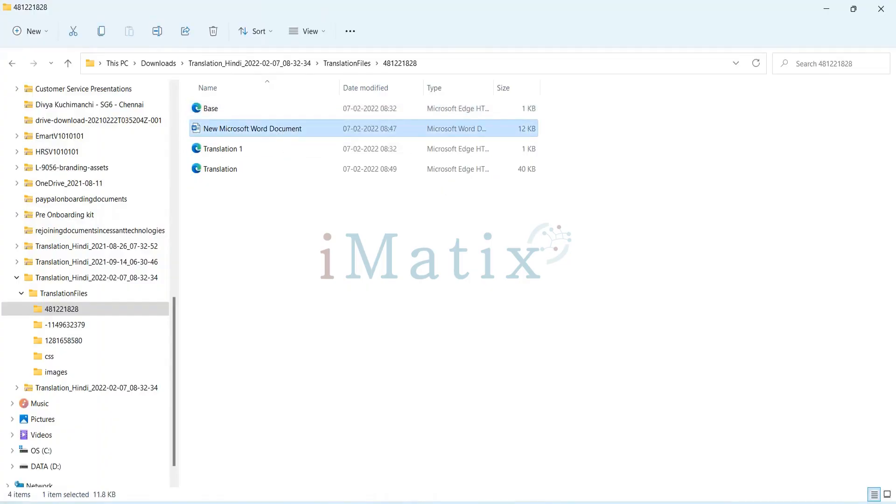
key("Delete")
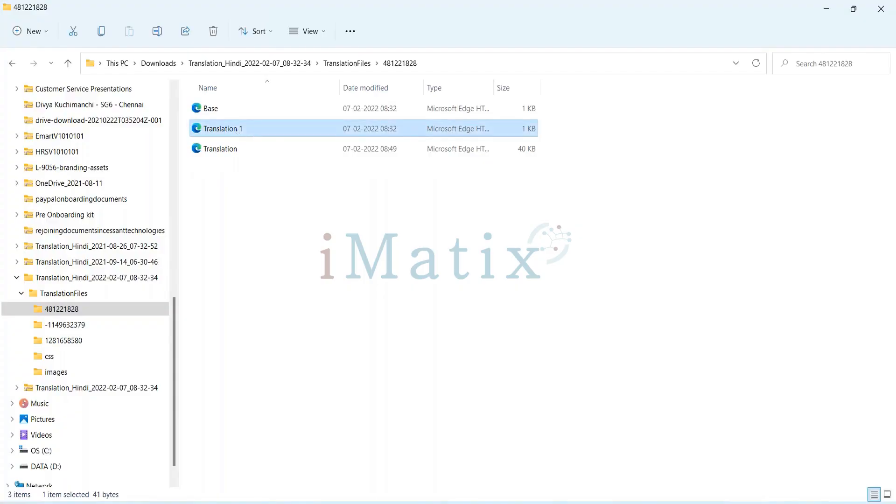
key("Delete")
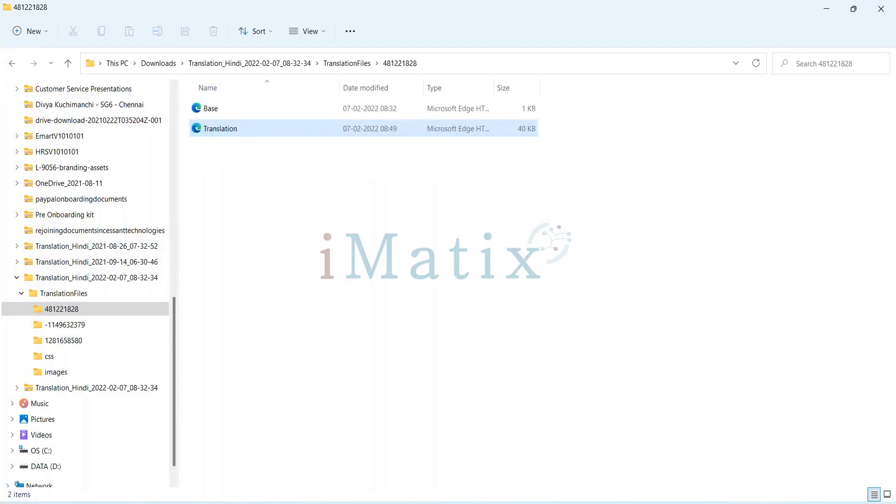
Reopen the Translation file to check it, and close the Translation.htm, Translation - Copy.html and Translation.html browser tabs.
key("Return")
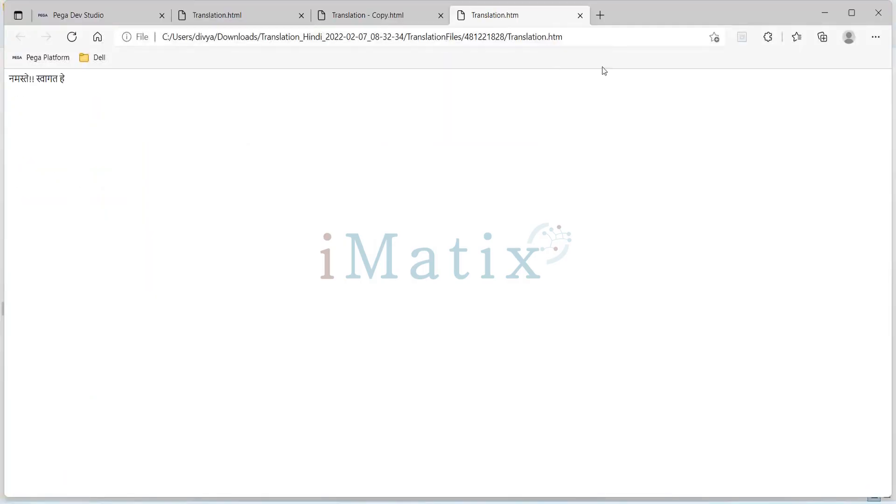
left_click(580, 15)
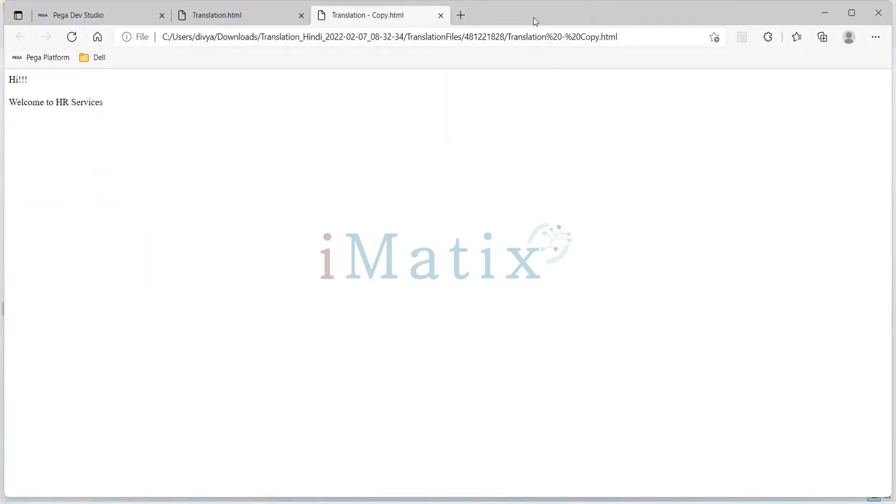
left_click(441, 16)
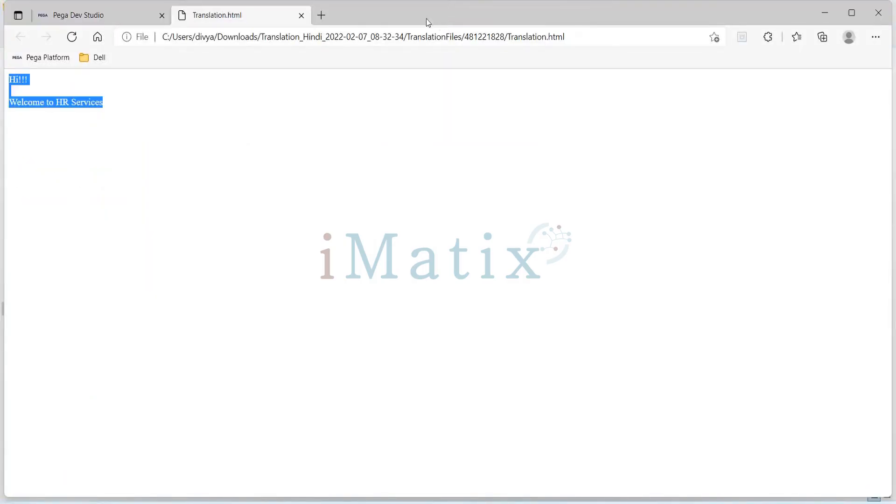
left_click(301, 15)
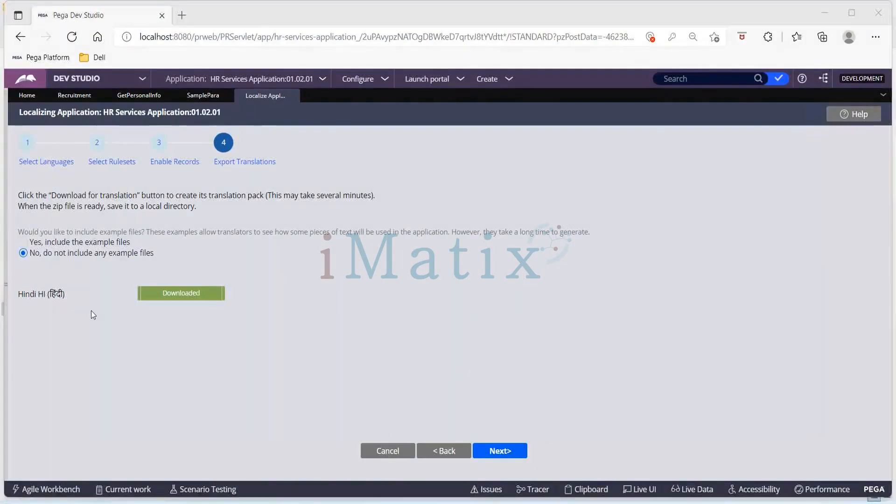
Switch to the TextToTranslate workbook, follow SamplePara's External Translation link, view the Translation file's Hindi text and close its tab.
key("alt+Tab")
key("alt+Tab")
key("alt+Tab")
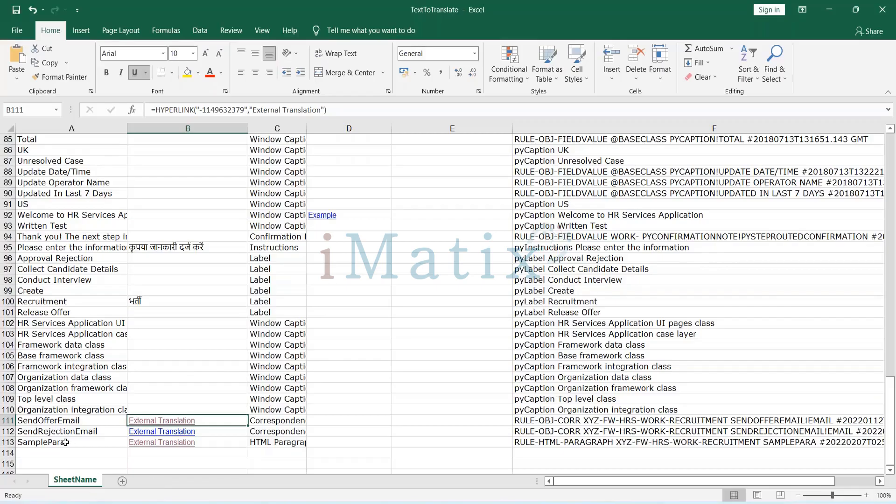
left_click(160, 447)
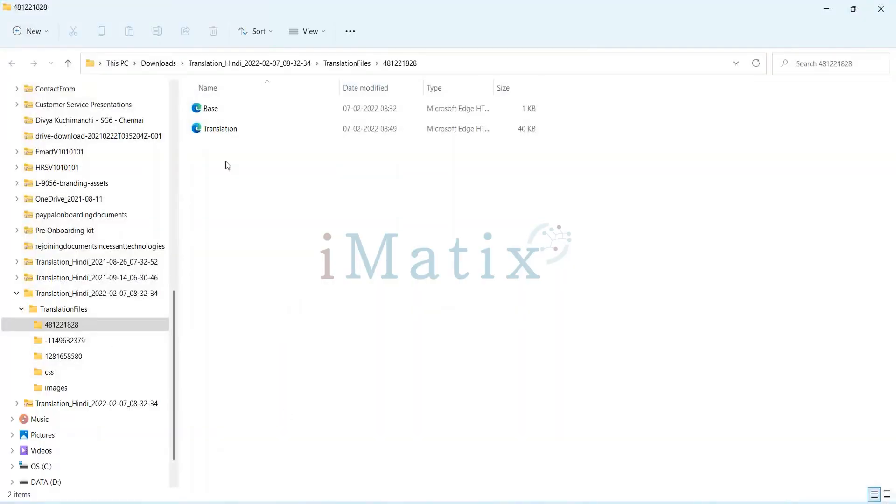
left_click(227, 129)
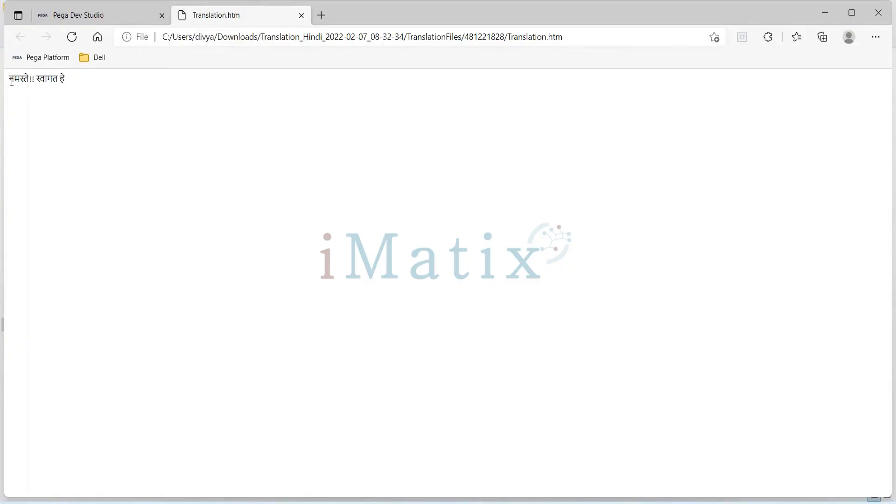
left_click_drag(10, 78, 99, 82)
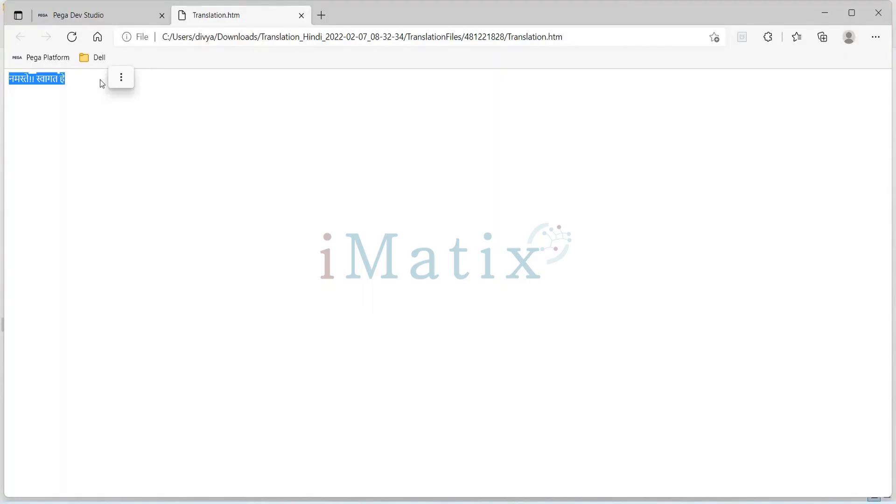
left_click(302, 21)
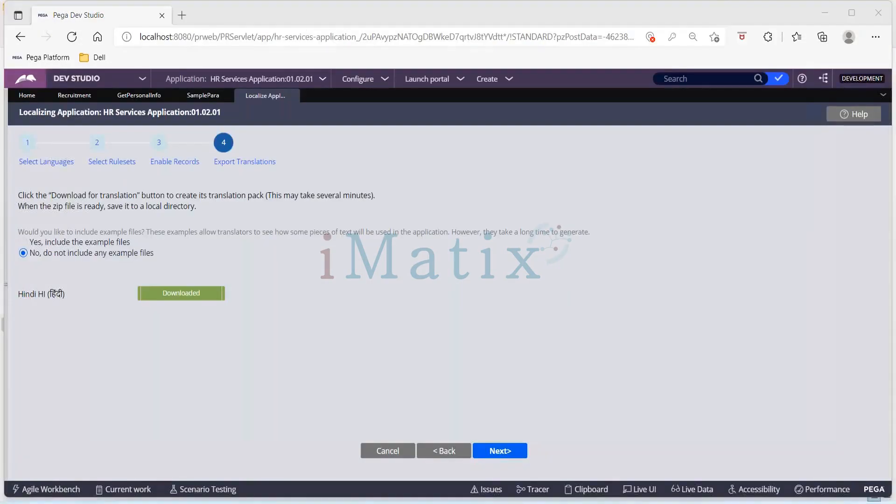
Copy "Updated In Last 7 Days" from cell A90 of the TextToTranslate workbook and translate it into Hindi in Google Translate.
key("alt+Tab")
key("alt+Tab")
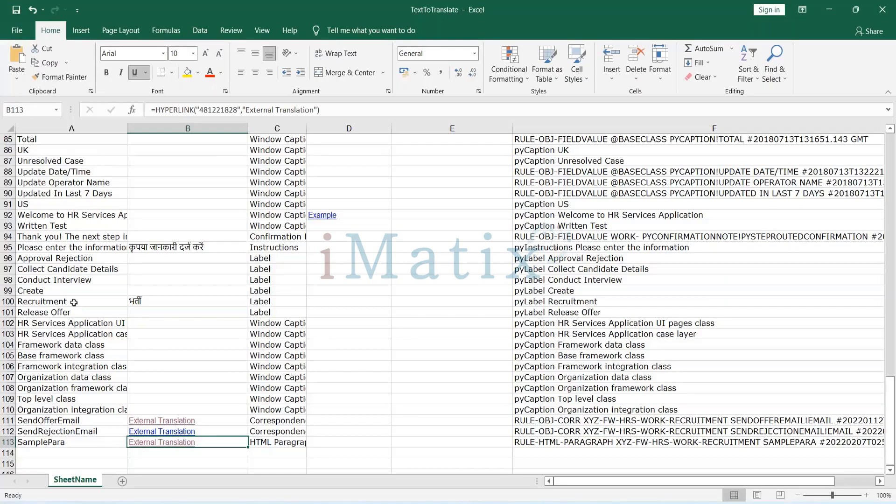
scroll(74, 303, "up", 4)
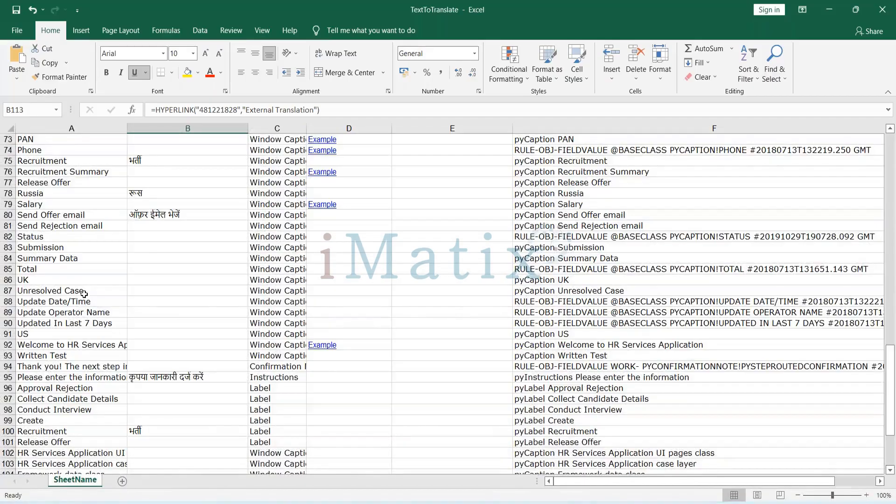
left_click(69, 323)
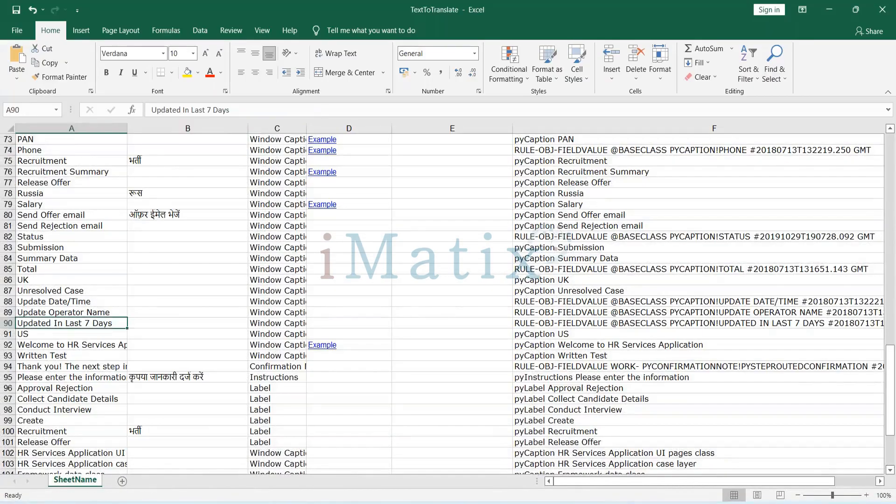
key("F2")
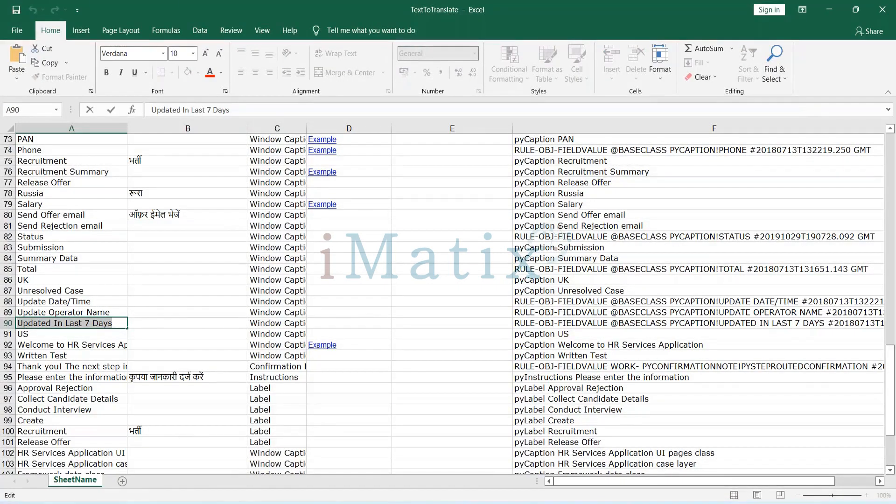
key("super+Tab")
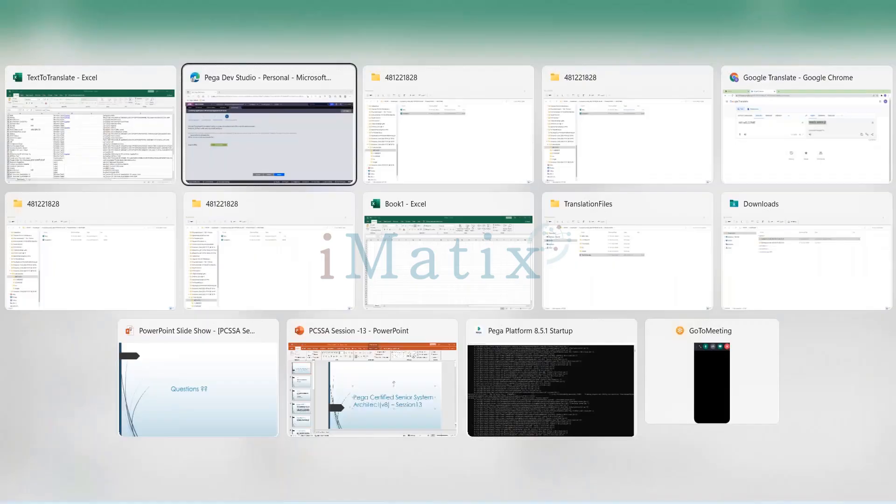
key("Right")
key("Right")
key("Right")
key("Return")
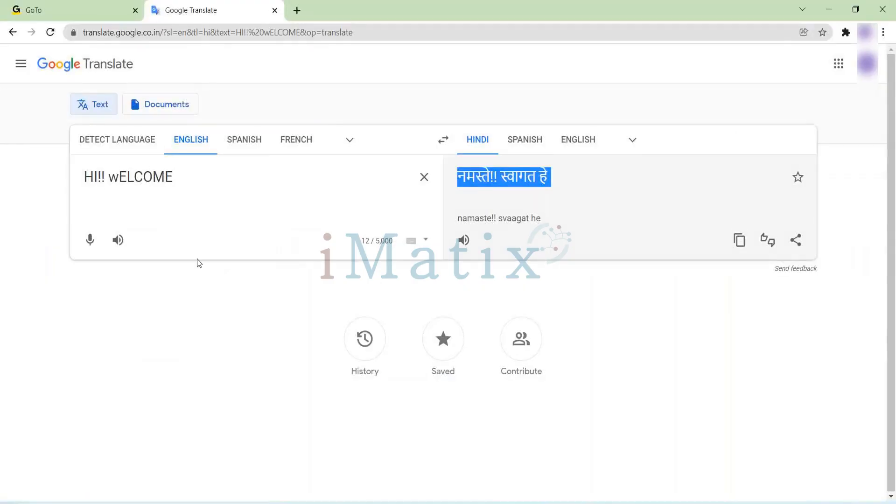
left_click(424, 177)
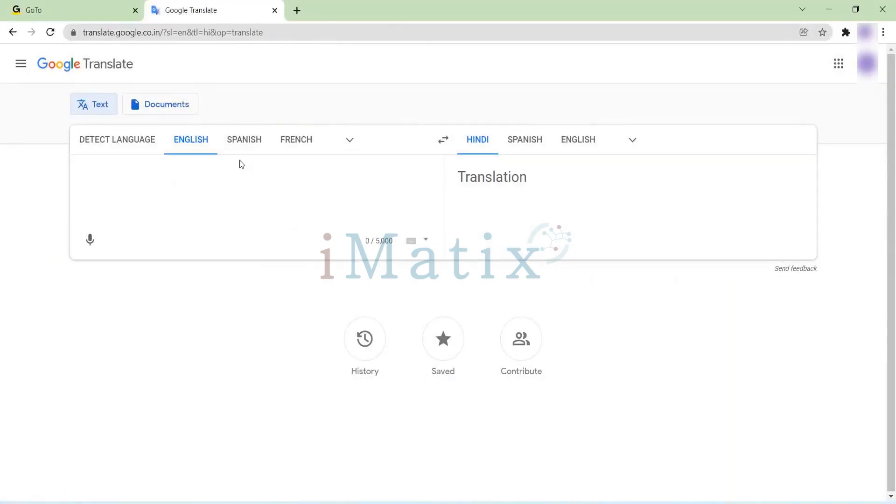
type("Updated In Last 7 Days")
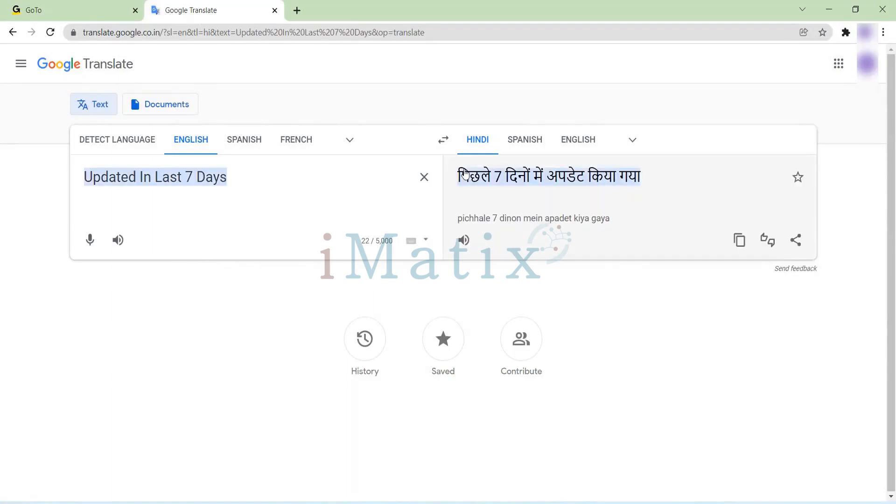
Copy the Hindi text "पिछले 7 दिनों में अपडेट किया गया" into Translation cell B90 of the TextToTranslate workbook.
left_click_drag(646, 177, 458, 177)
key("ctrl+c")
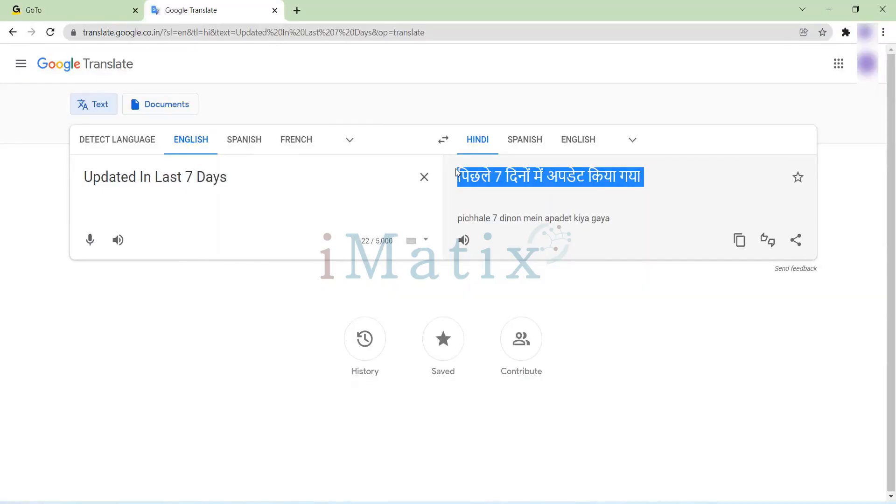
key("alt+Tab")
left_click(161, 323)
key("F2")
key("ctrl+v")
left_click(369, 312)
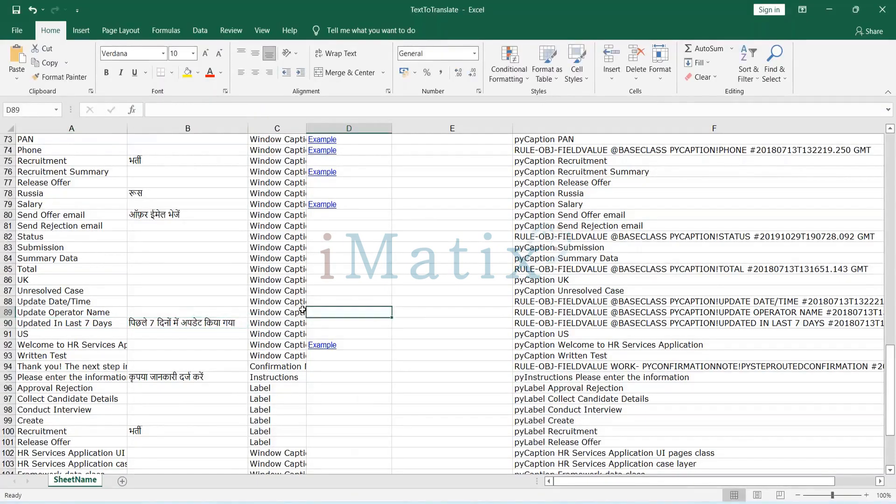
Copy "Welcome to HR Services Application" from cell A92 and translate it into Hindi in Google Translate.
double_click(65, 345)
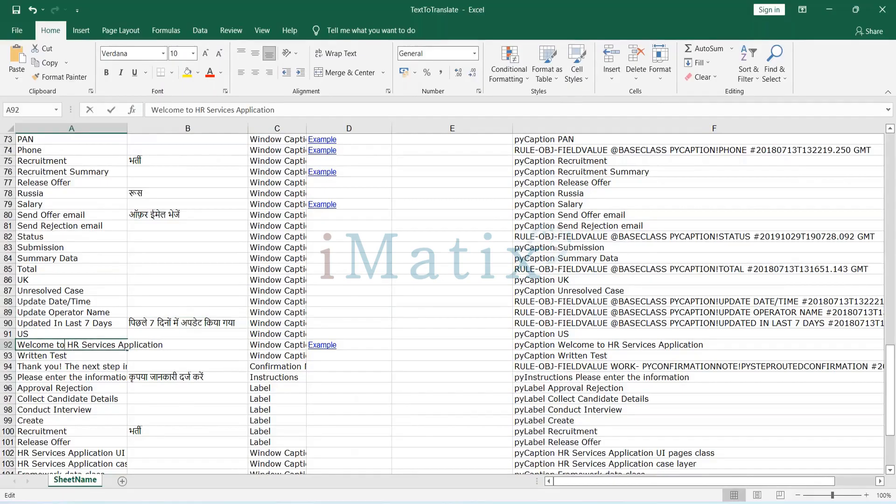
key("ctrl+a")
key("ctrl+c")
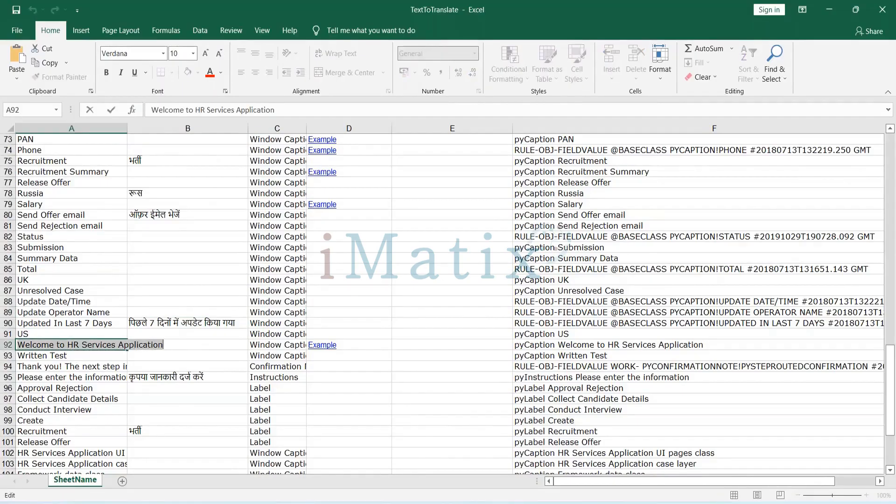
left_click(181, 348)
key("alt+Tab")
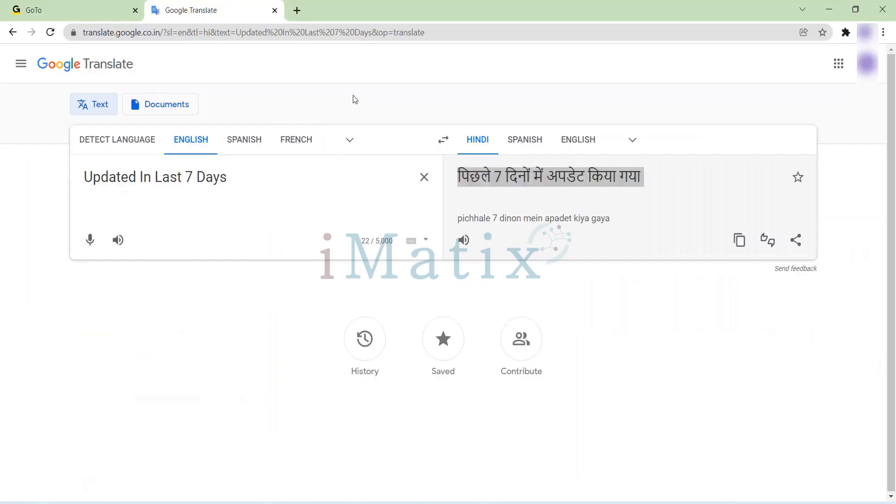
left_click(423, 177)
key("ctrl+v")
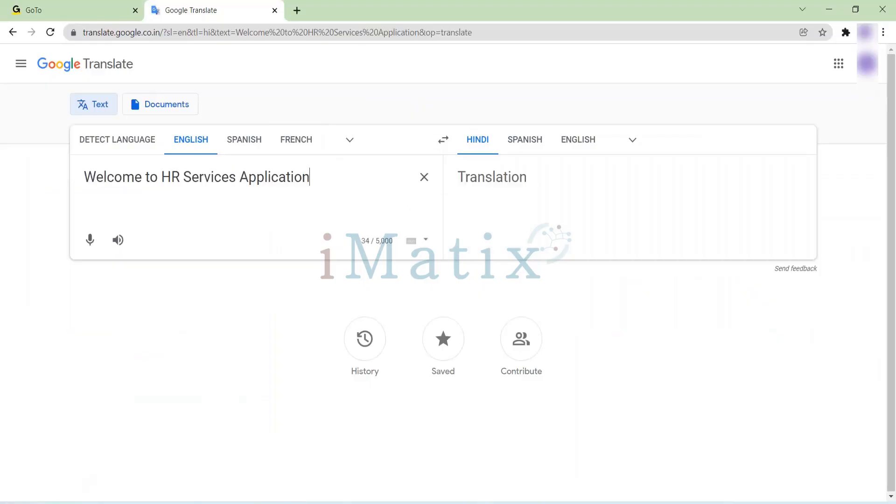
Copy the Hindi text "मानव संसाधन सेवा आवेदन में आपका स्वागत है" into Translation cell B92 of the workbook.
left_click_drag(459, 177, 732, 169)
key("ctrl+c")
key("alt+Tab")
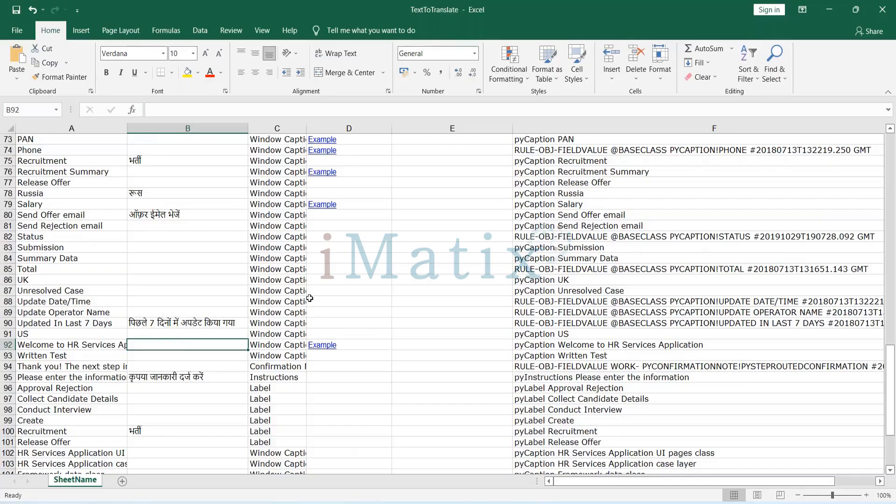
left_click(140, 345)
double_click(150, 346)
key("ctrl+v")
left_click(436, 299)
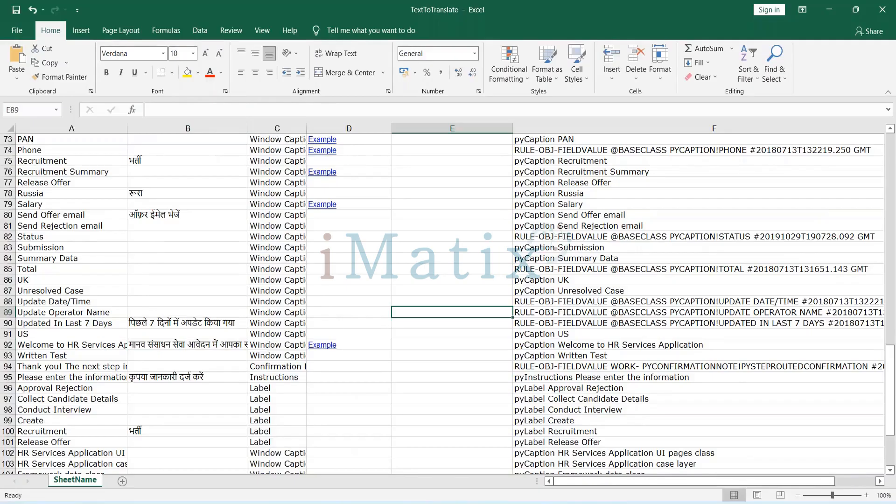
Copy "Thank you! The next step in this case has been routed appropriately." from cell A94 and translate it into Hindi in Google Translate.
left_click(41, 368)
key("ctrl+Down")
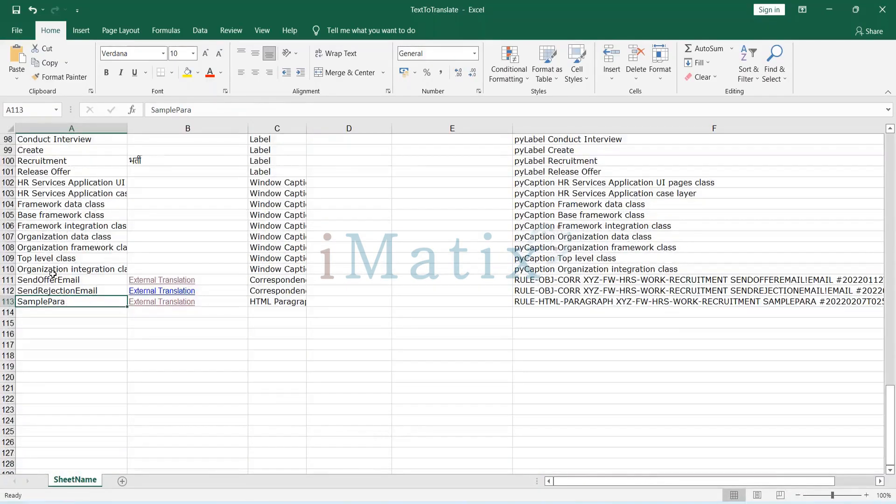
scroll(53, 274, "up", 4)
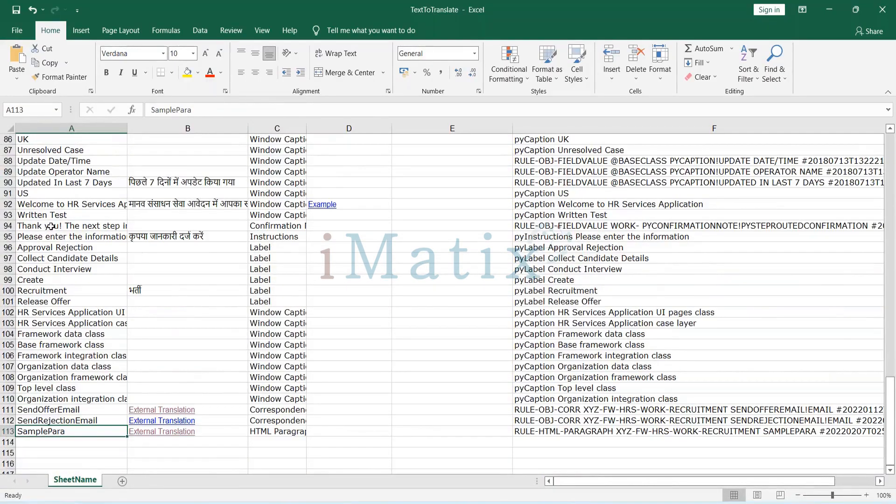
double_click(49, 226)
key("ctrl+a")
key("ctrl+c")
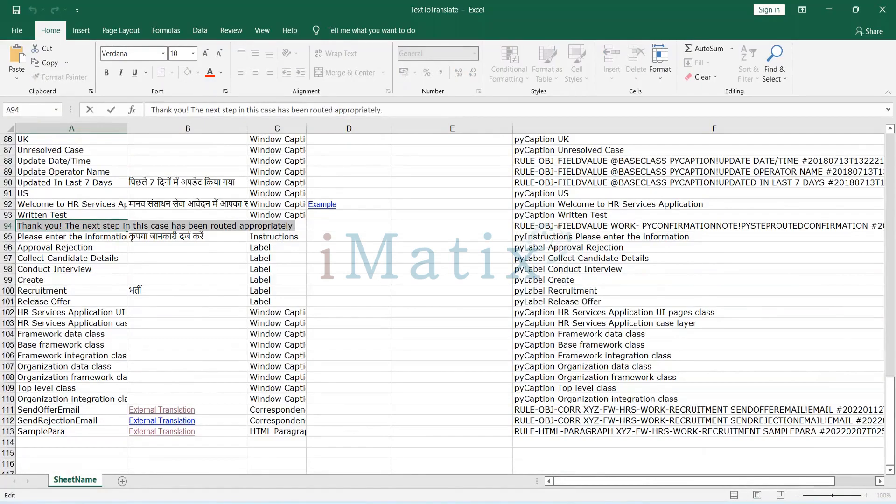
key("alt+Tab")
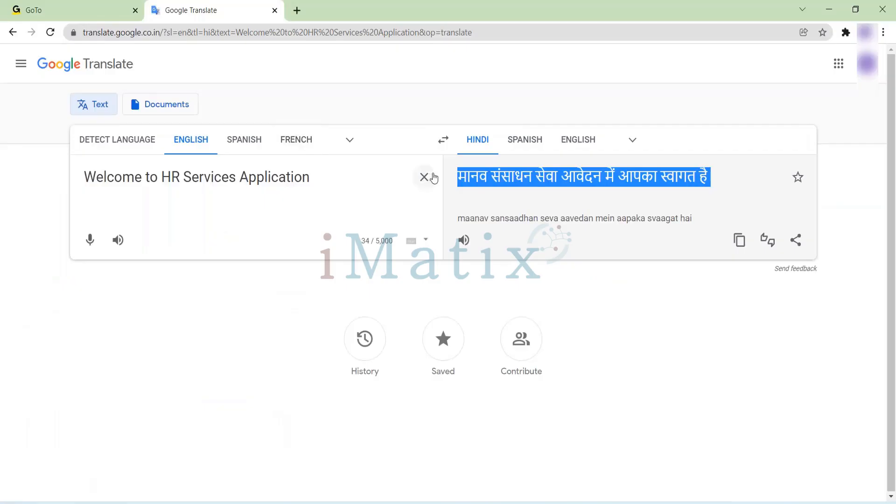
left_click(425, 176)
key("ctrl+v")
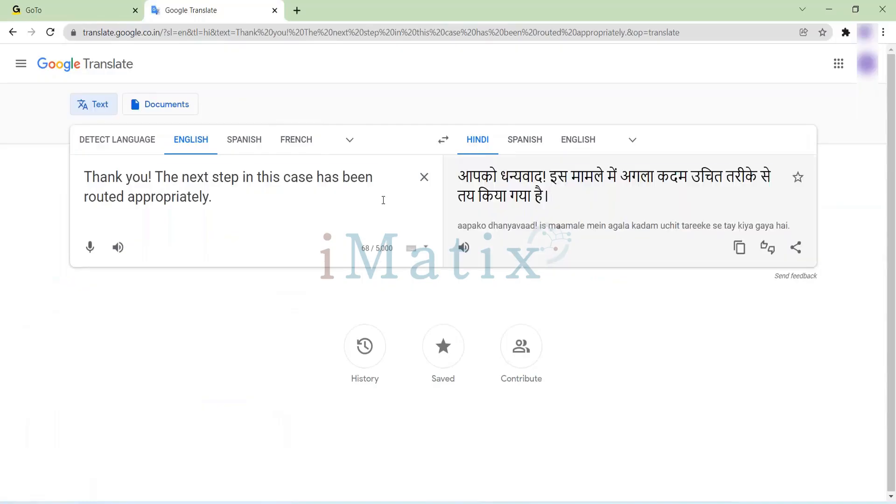
Copy the Hindi text "आपको धन्यवाद! इस मामले में अगला कदम उचित तरीके से तय किया गया है।" into Translation cell B94 of the workbook.
left_click_drag(554, 198, 457, 172)
key("ctrl+c")
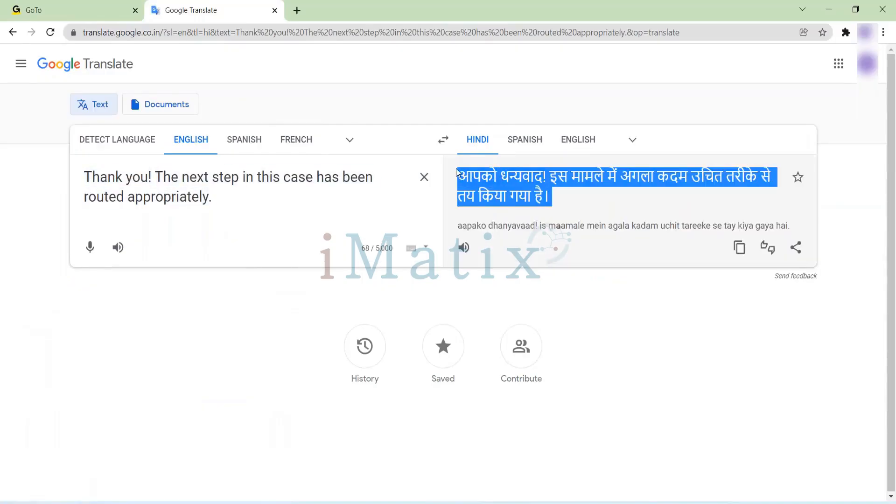
key("alt+Tab")
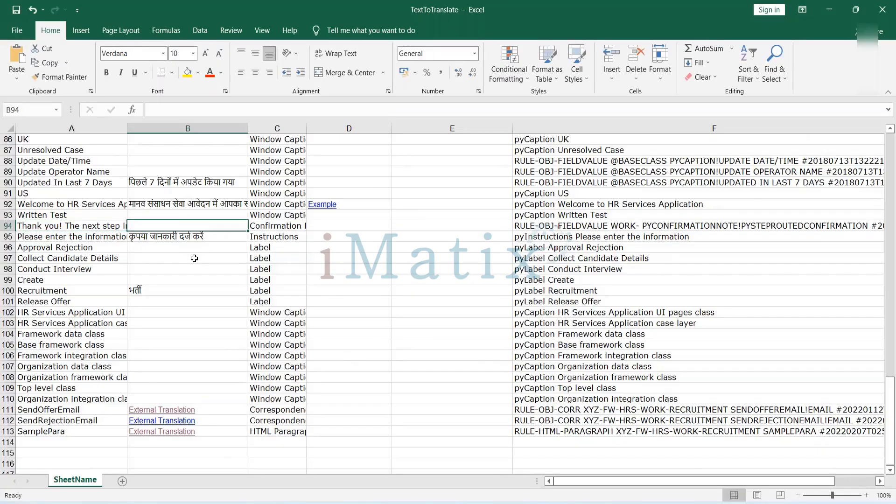
key("F2")
key("ctrl+v")
left_click(424, 279)
Copy "Phone" from cell A74 and translate it into Hindi in Google Translate.
scroll(81, 339, "up", 6)
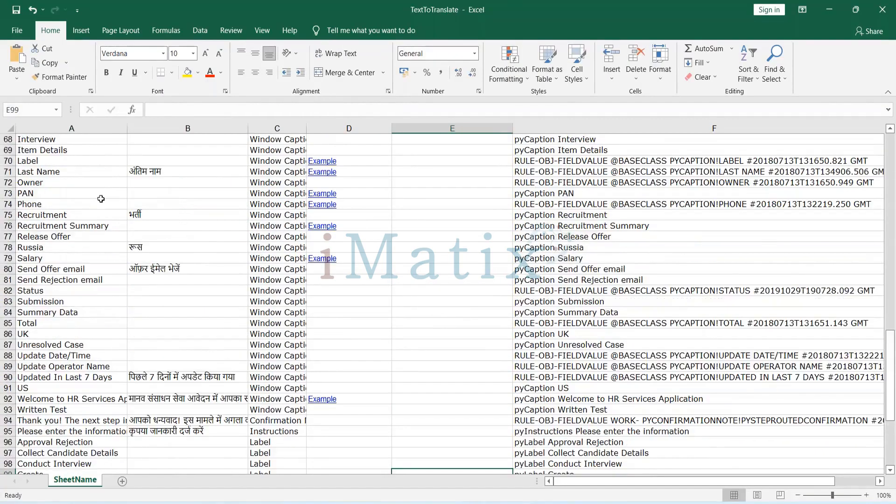
double_click(40, 204)
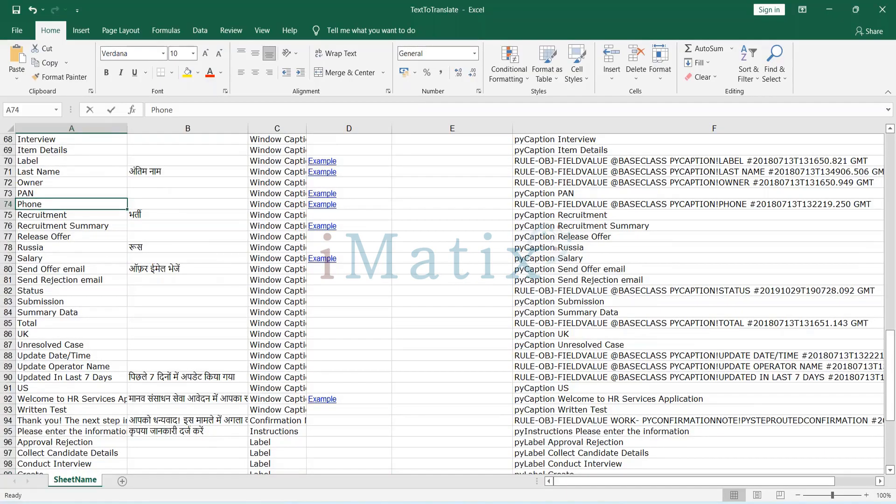
key("alt+Tab")
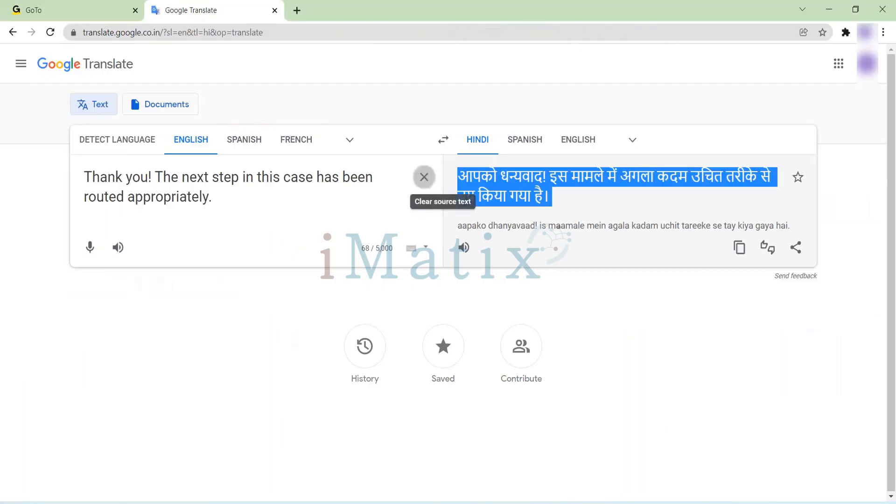
left_click(424, 177)
type("Phone")
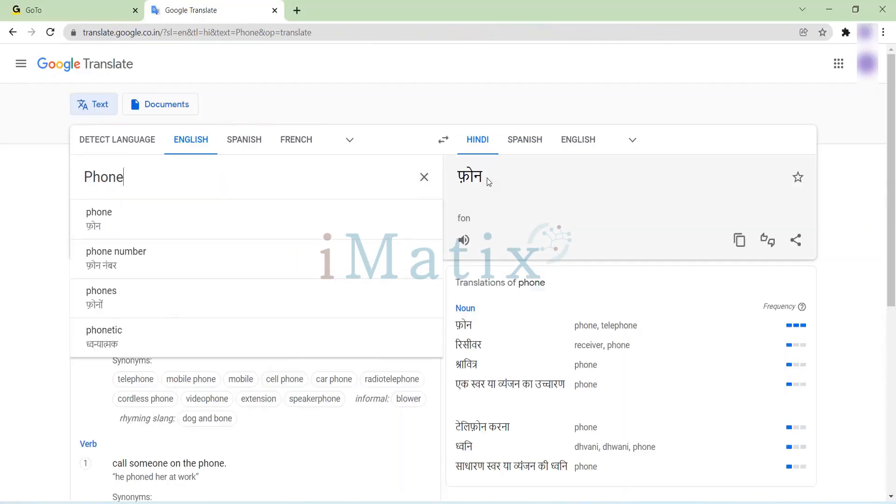
Copy the Hindi text "फ़ोन" into Translation cell B74 of the TextToTranslate workbook.
left_click_drag(487, 177, 459, 177)
key("ctrl+c")
key("alt+Tab")
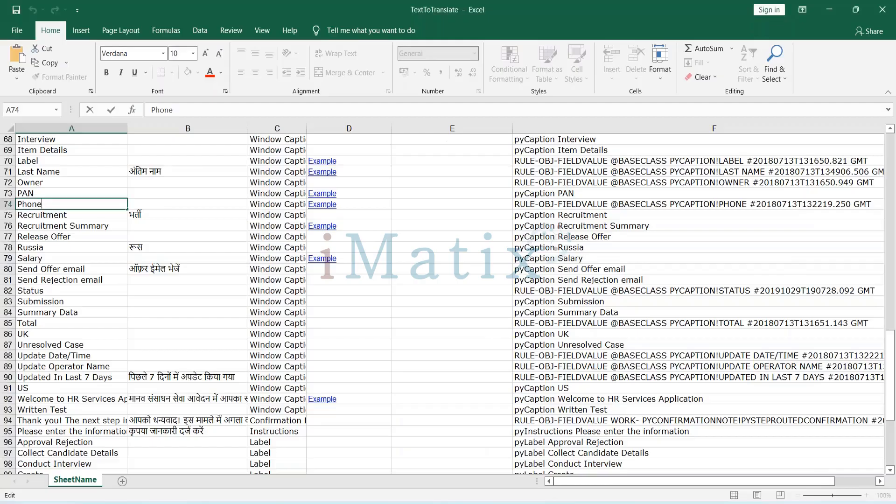
double_click(159, 205)
key("ctrl+v")
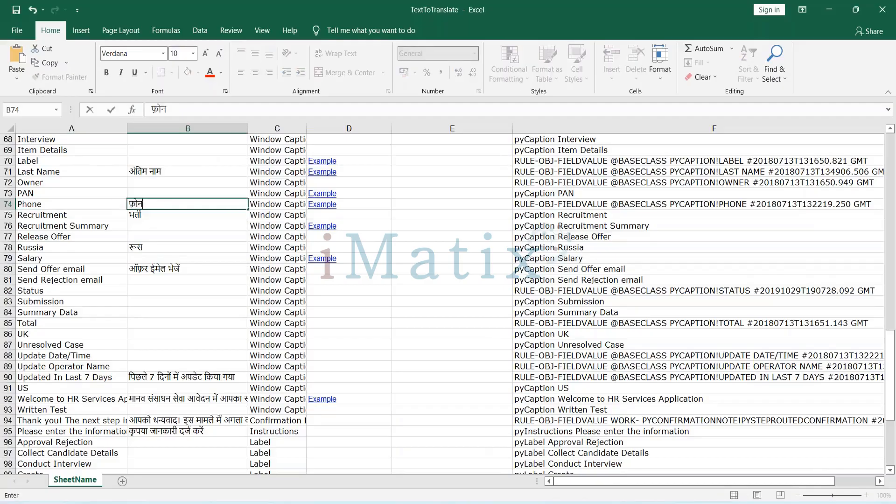
left_click(439, 226)
Copy "Create" from cell A8 and translate it into Hindi in Google Translate.
scroll(144, 256, "down", 2)
scroll(145, 257, "up", 10)
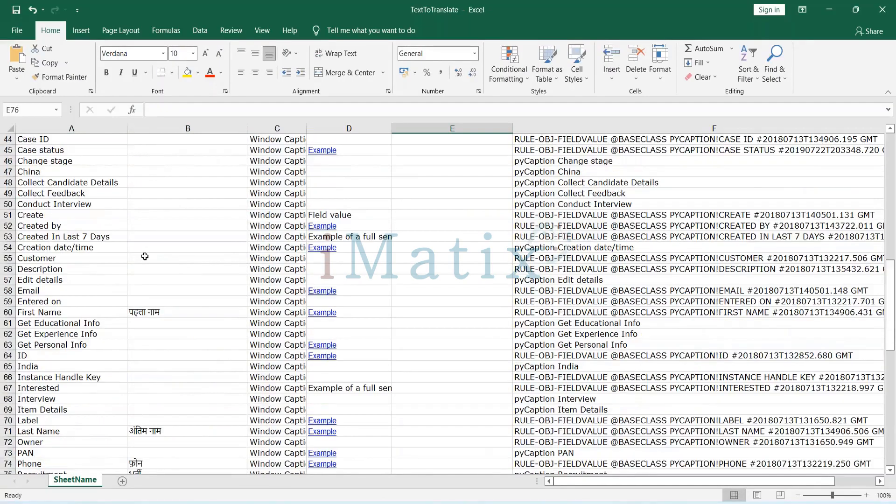
scroll(172, 197, "up", 14)
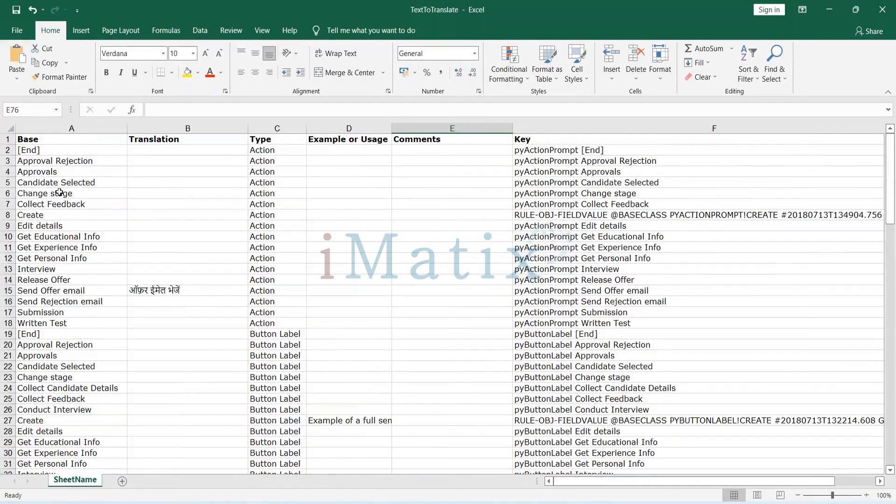
double_click(32, 215)
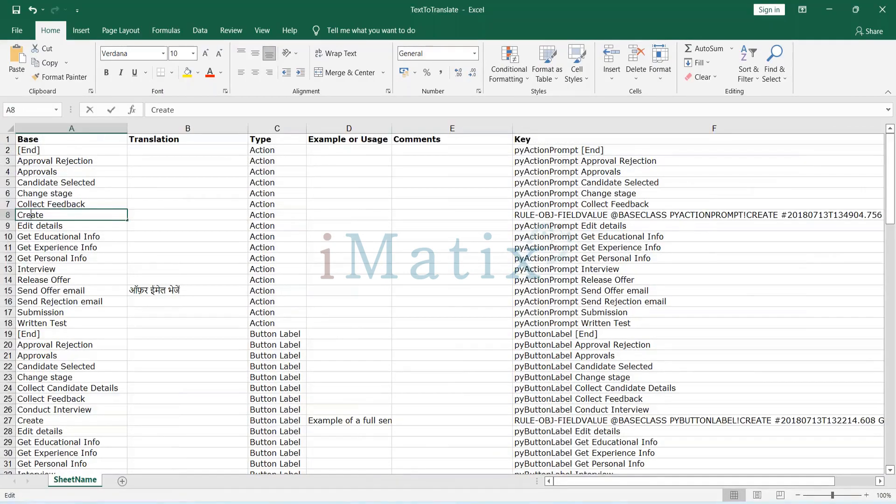
double_click(31, 215)
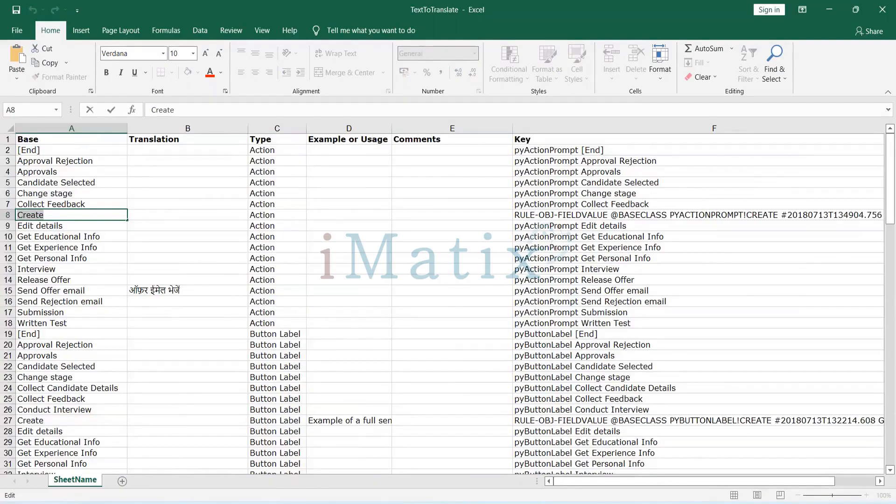
key("ctrl+c")
key("alt+Tab")
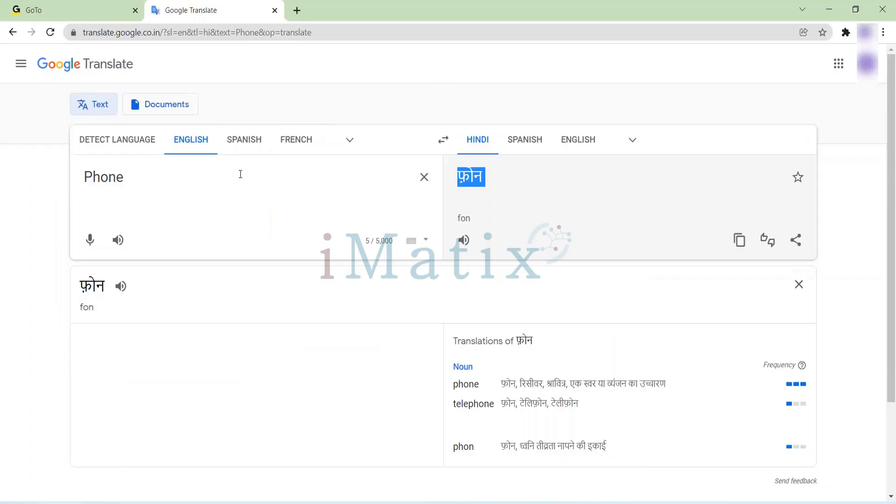
left_click(424, 177)
key("ctrl+v")
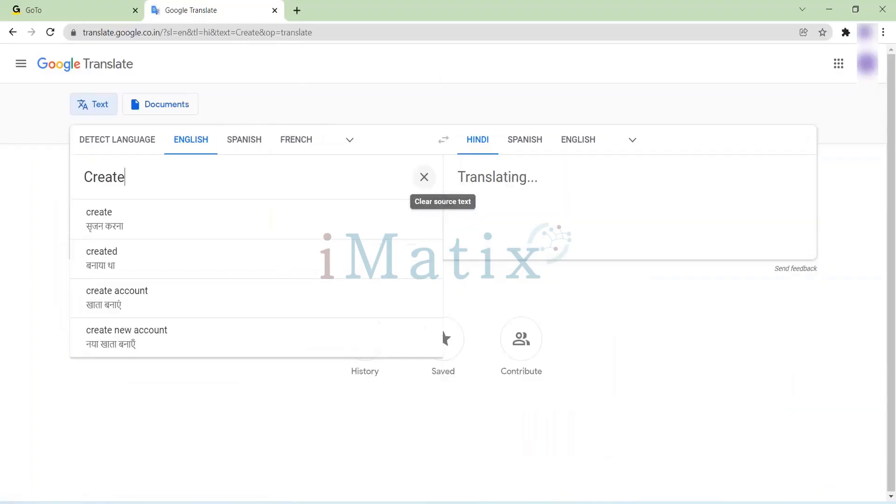
Copy the Hindi text "सृजन करना" into Translation cell B8 of the TextToTranslate workbook.
left_click_drag(453, 179, 522, 176)
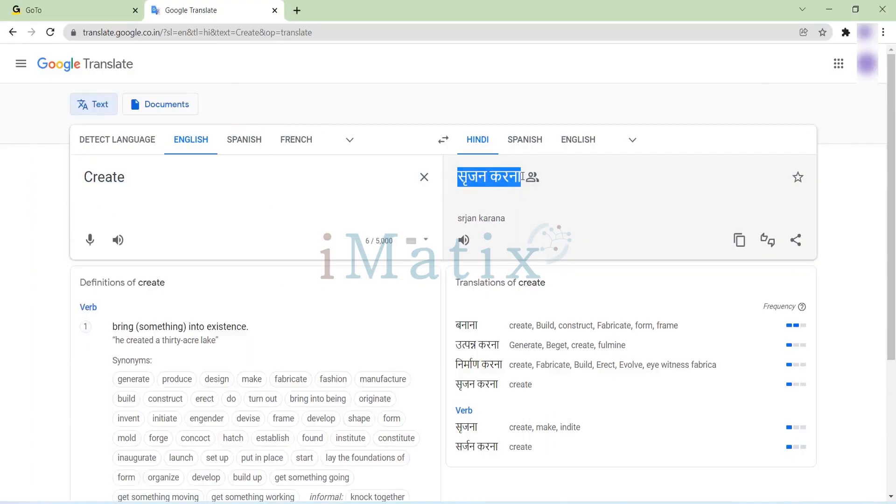
key("alt+Tab")
double_click(145, 214)
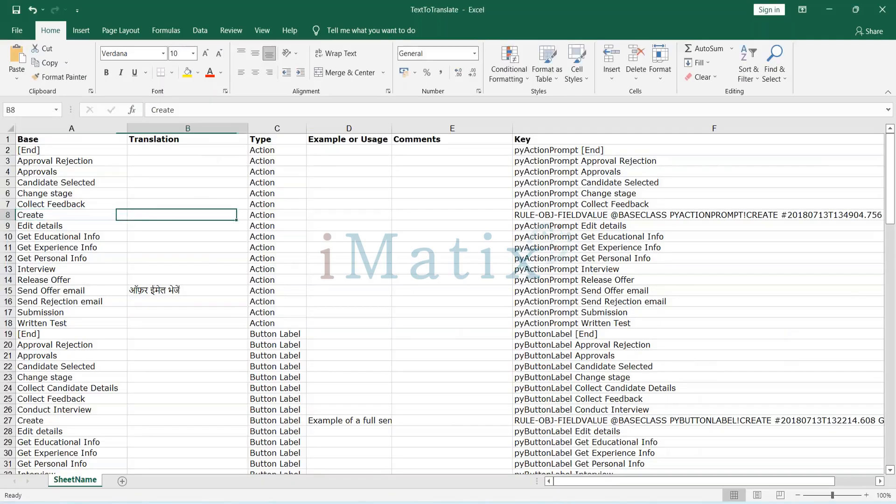
key("ctrl+v")
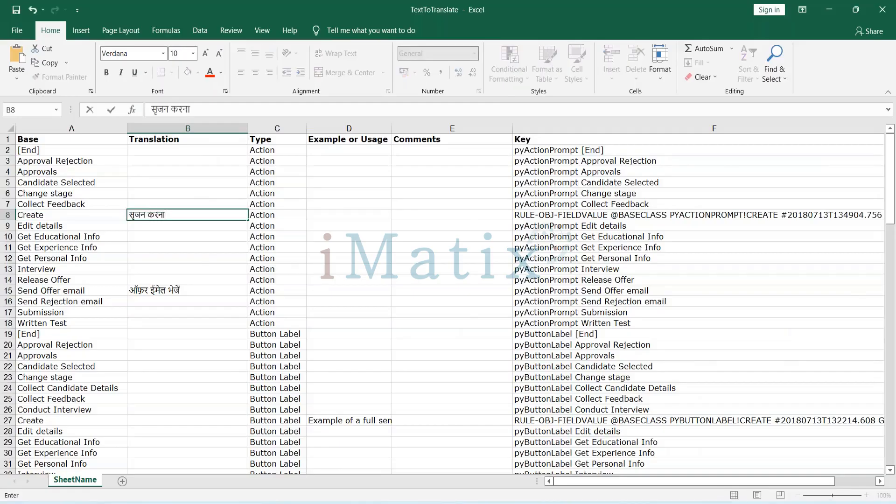
Find the next "CREATE" entry in the sheet and paste "सृजन करना" into Translation cell B27.
left_click(362, 213)
key("ctrl+f")
type("CREATE")
key("Return")
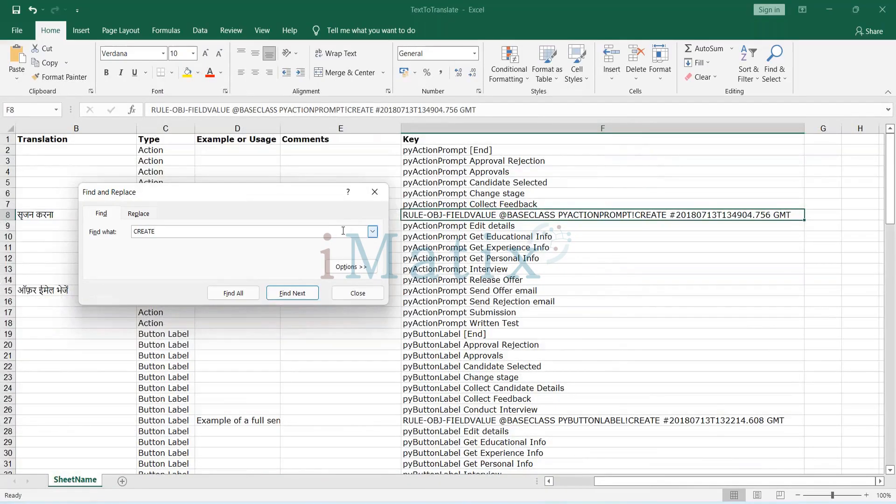
key("Return")
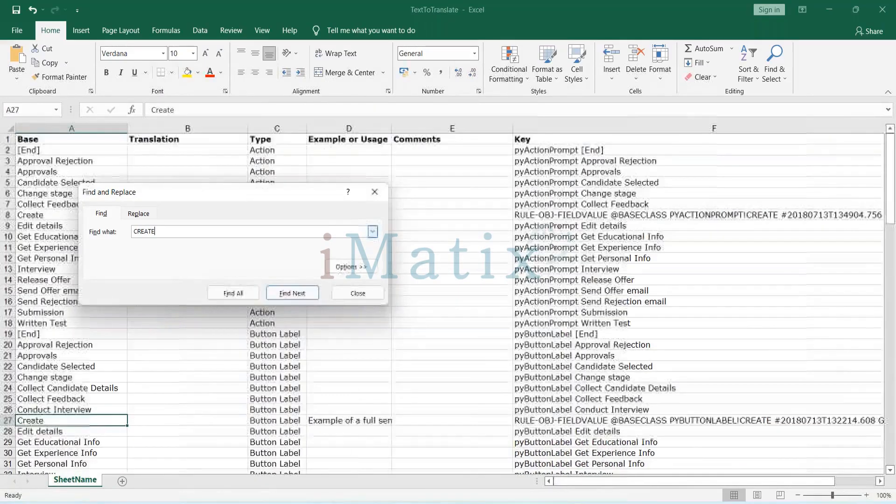
left_click(141, 420)
key("ctrl+v")
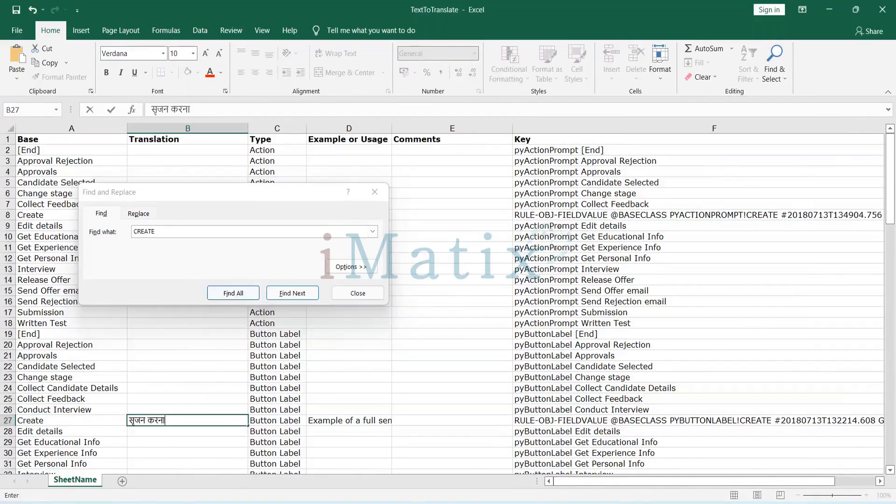
Continue the "CREATE" search to the Create caption in row 51 and enter "सृजन करना" in cell B51.
left_click(178, 232)
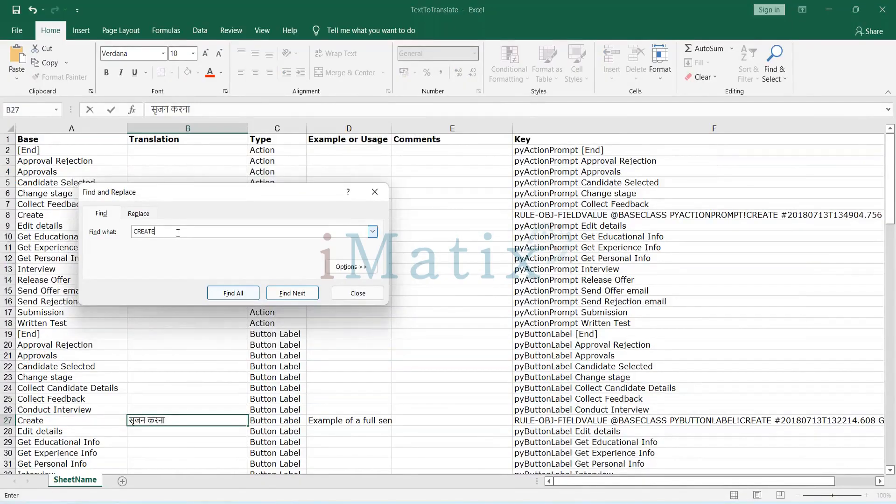
key("Return")
left_click(178, 232)
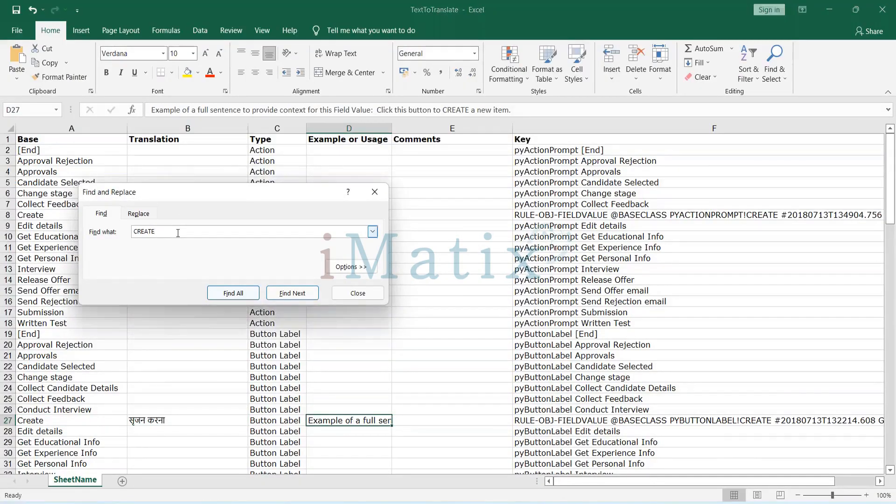
key("Return")
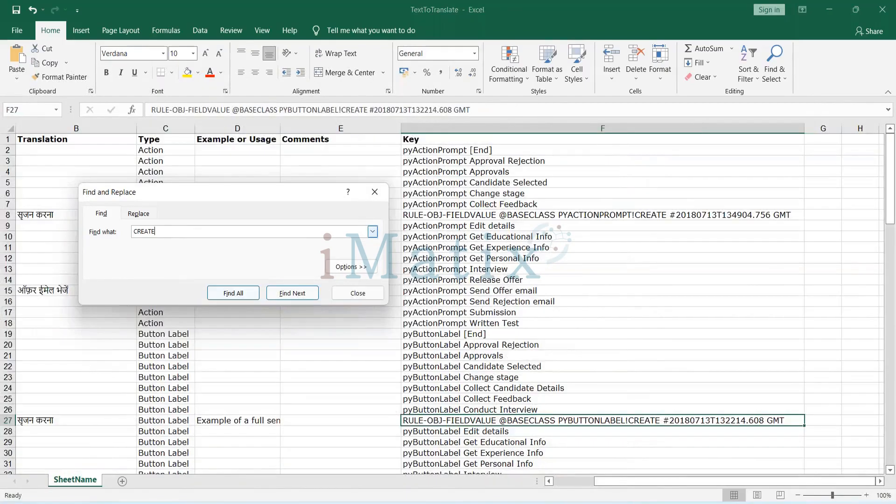
key("Return")
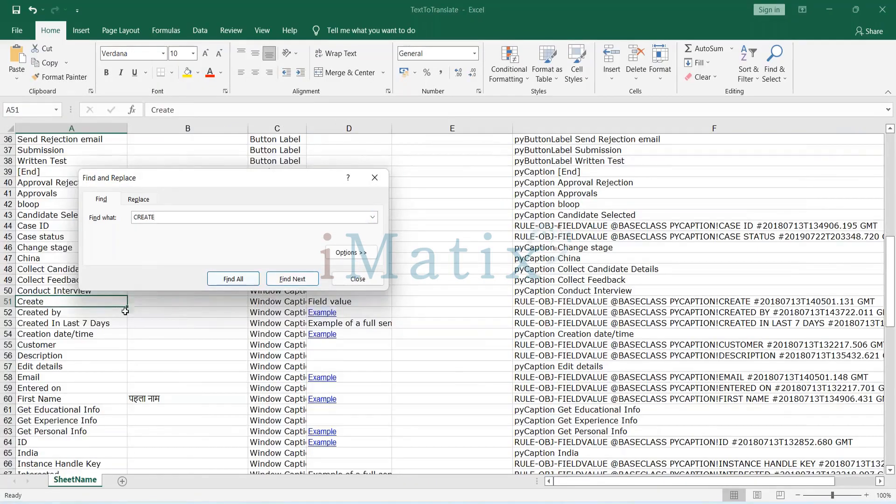
left_click(144, 304)
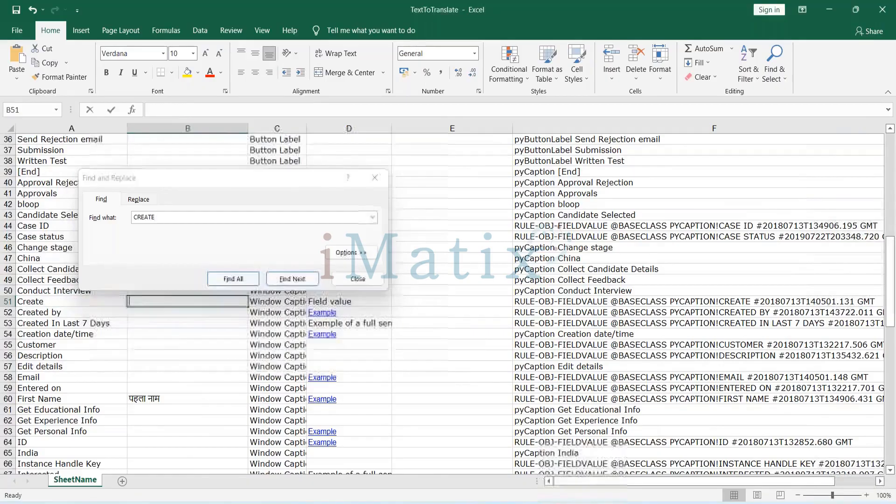
type("सृजन करना")
Search for further "CREATE" entries below row 51, and close the search.
left_click(159, 217)
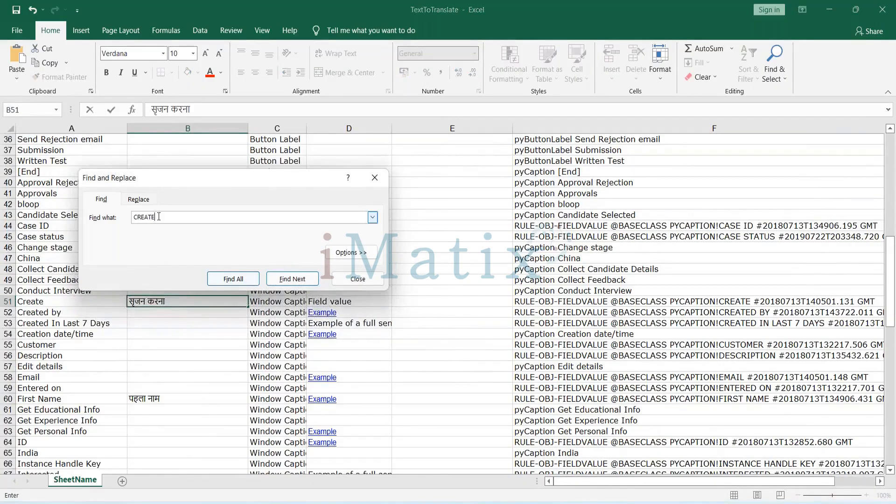
key("Return")
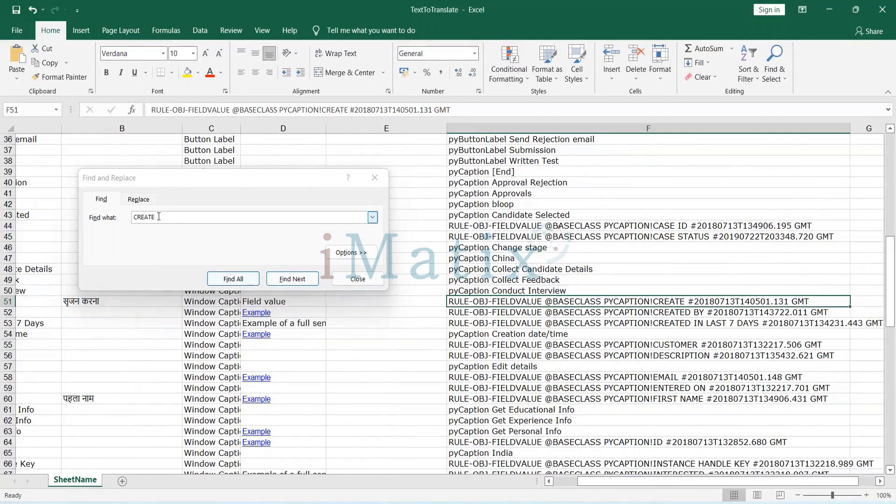
left_click(159, 216)
key("Return")
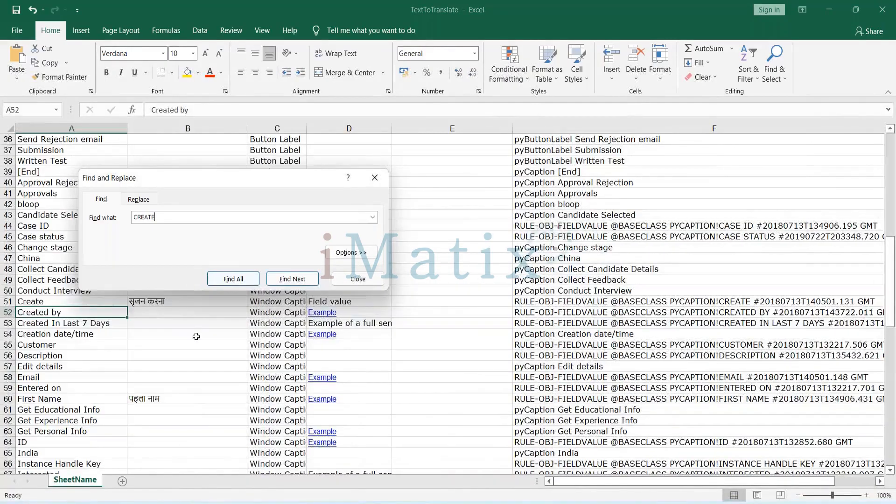
left_click(375, 183)
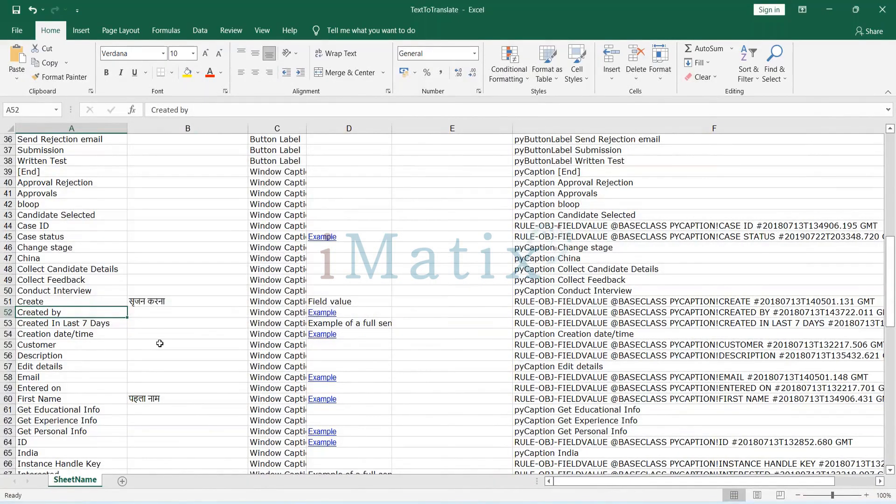
Review the Translation column through the whole sheet, including the External Translation entries in the last rows.
scroll(159, 344, "down", 3)
scroll(159, 344, "down", 2)
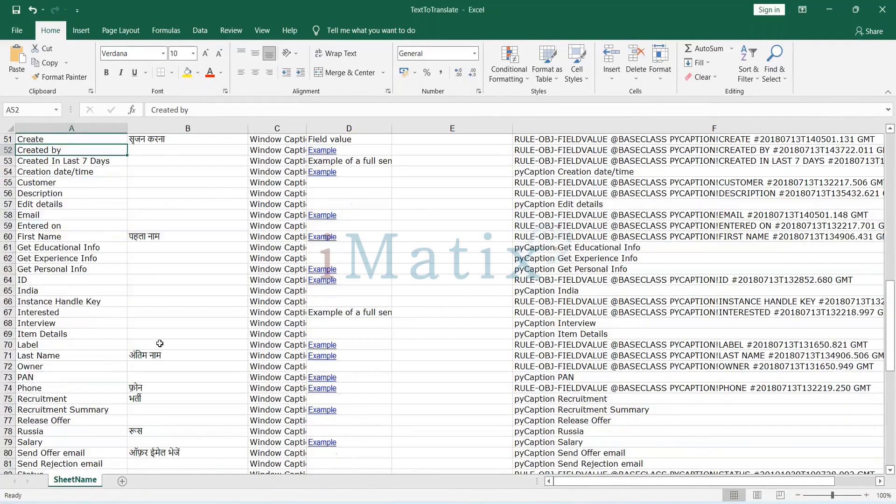
scroll(159, 343, "up", 2)
scroll(159, 344, "down", 4)
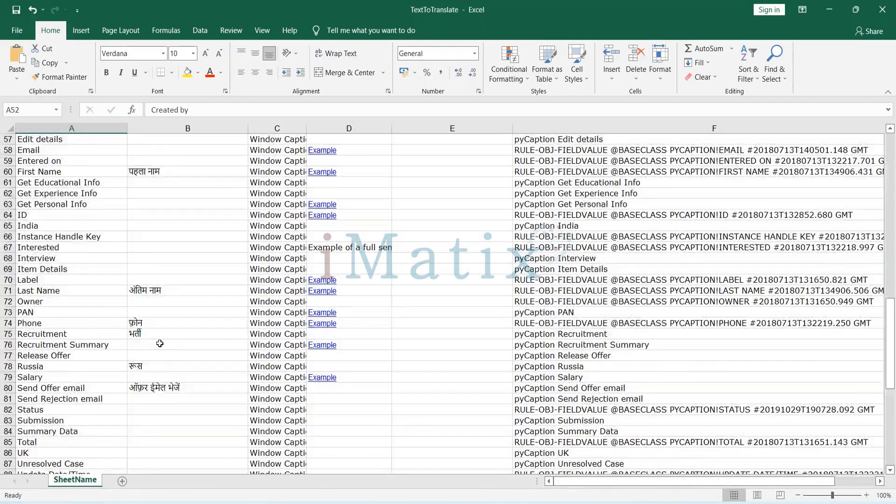
scroll(160, 343, "down", 1)
scroll(160, 343, "down", 6)
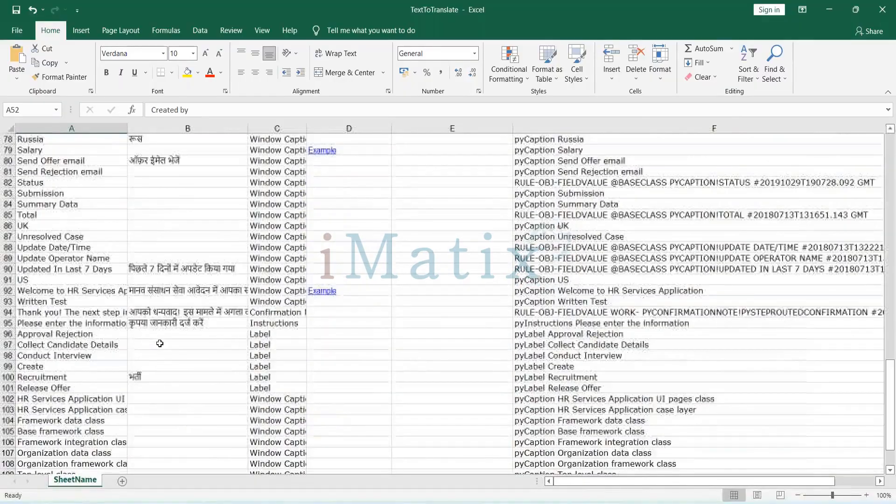
scroll(159, 344, "up", 2)
scroll(160, 344, "down", 5)
scroll(159, 344, "up", 8)
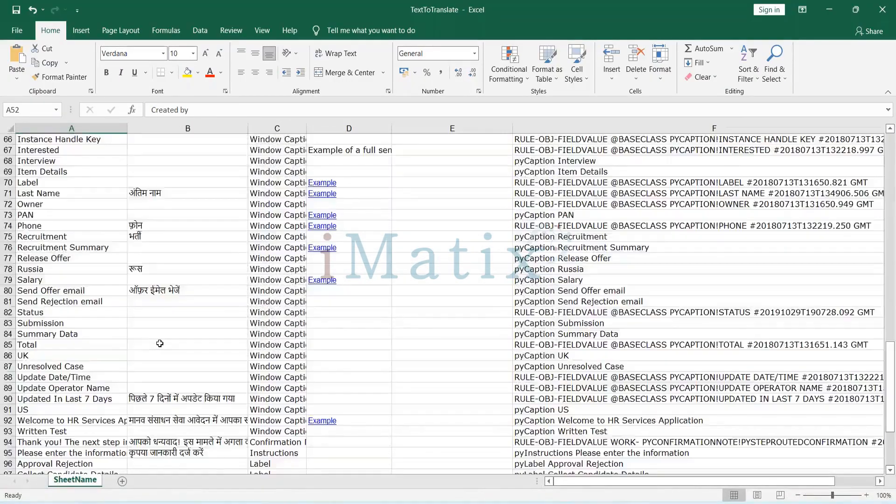
scroll(160, 343, "up", 20)
left_click(186, 128)
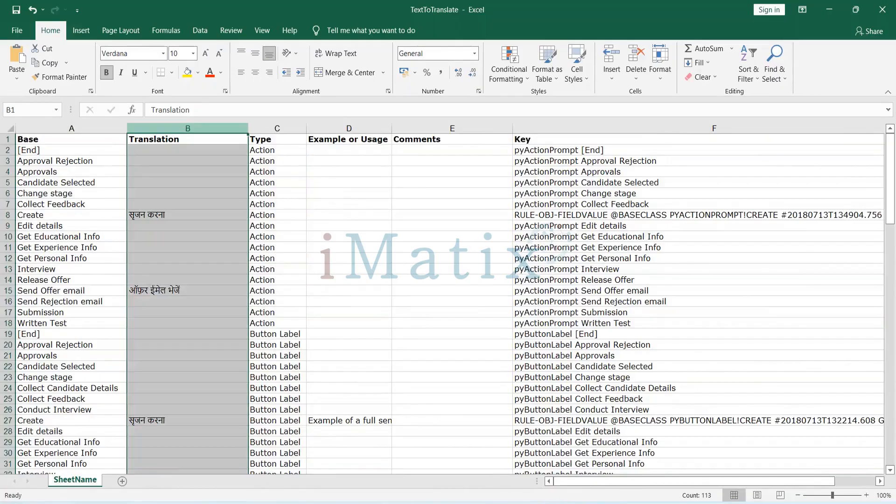
left_click(219, 343)
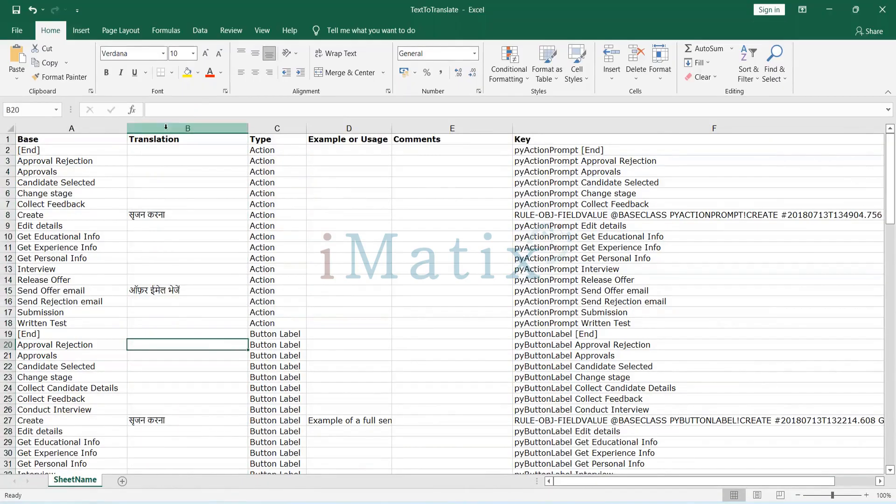
scroll(179, 299, "down", 12)
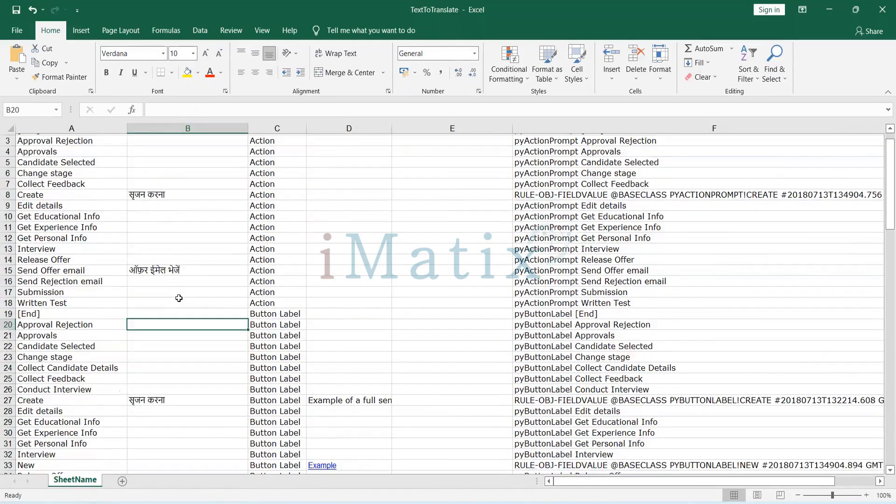
scroll(179, 299, "down", 8)
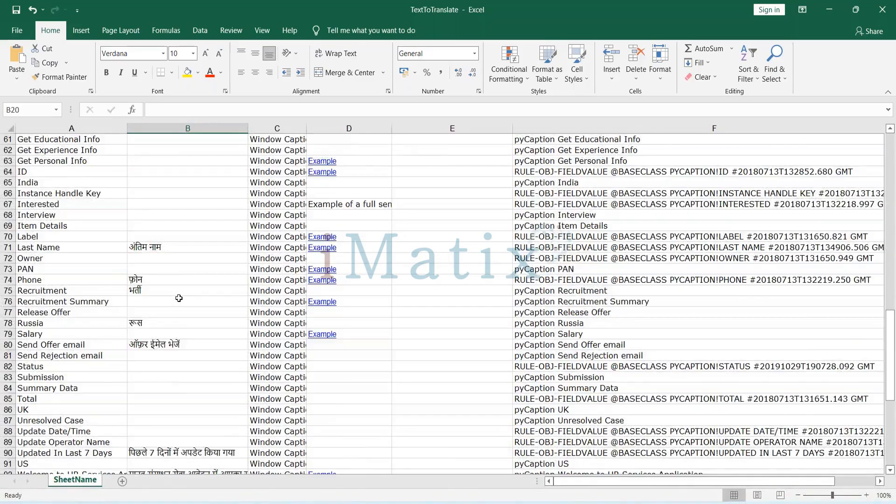
scroll(178, 298, "down", 10)
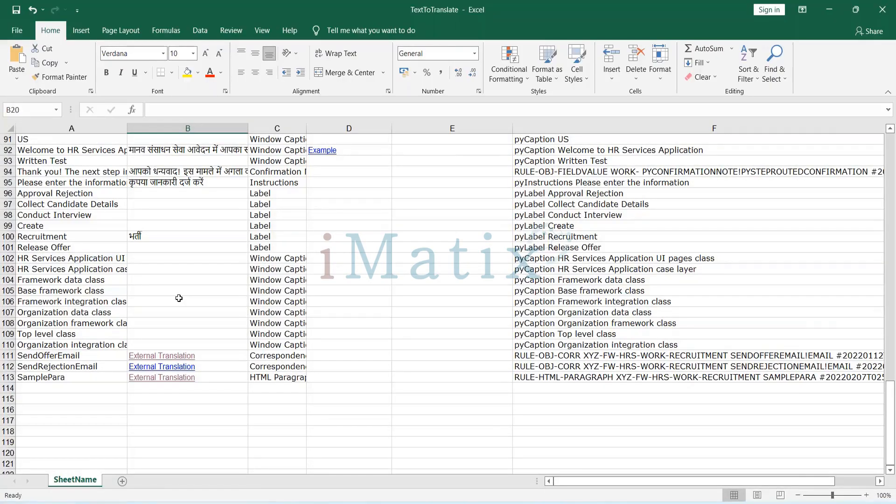
scroll(179, 299, "up", 20)
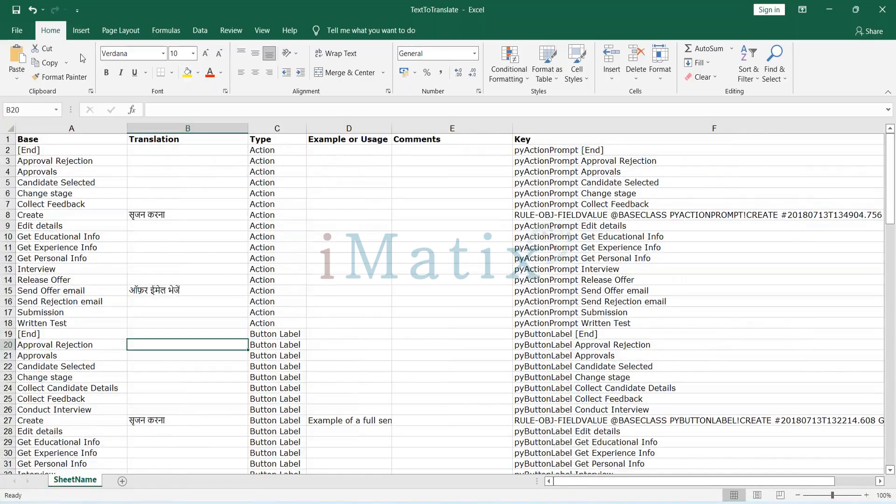
Save the TextToTranslate workbook, keeping the XML Spreadsheet 2003 format, and close it.
double_click(198, 10)
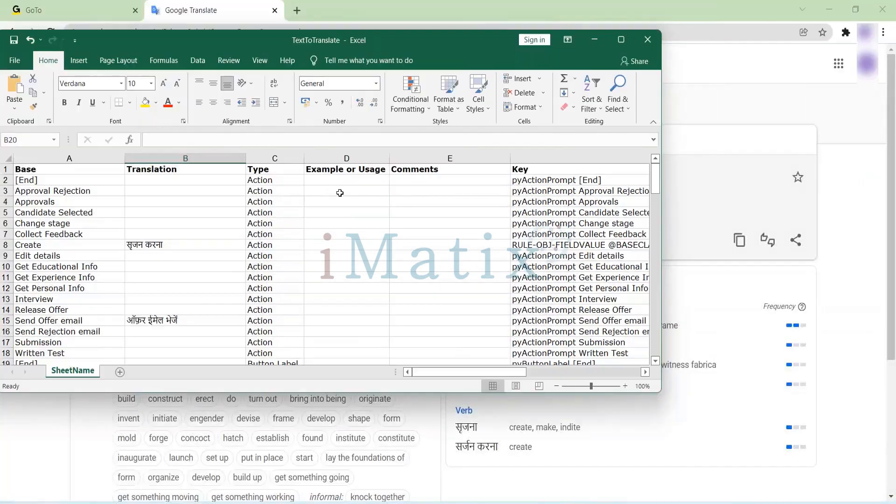
key("ctrl+s")
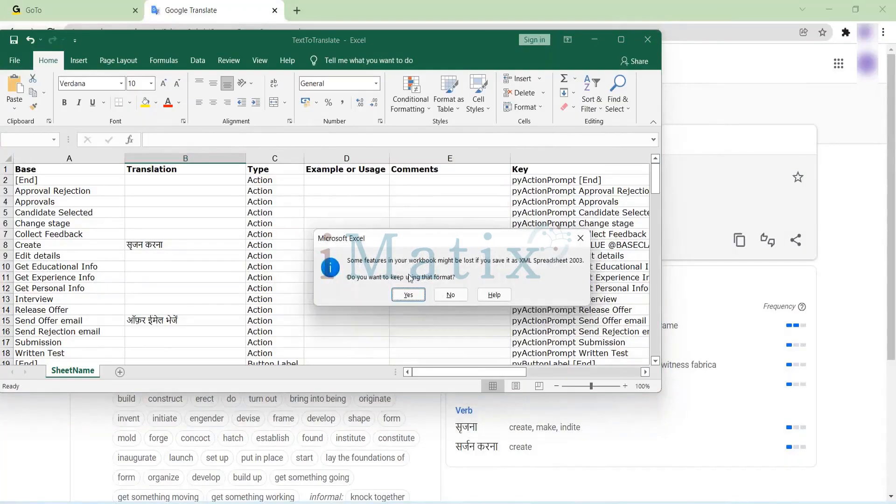
key("Return")
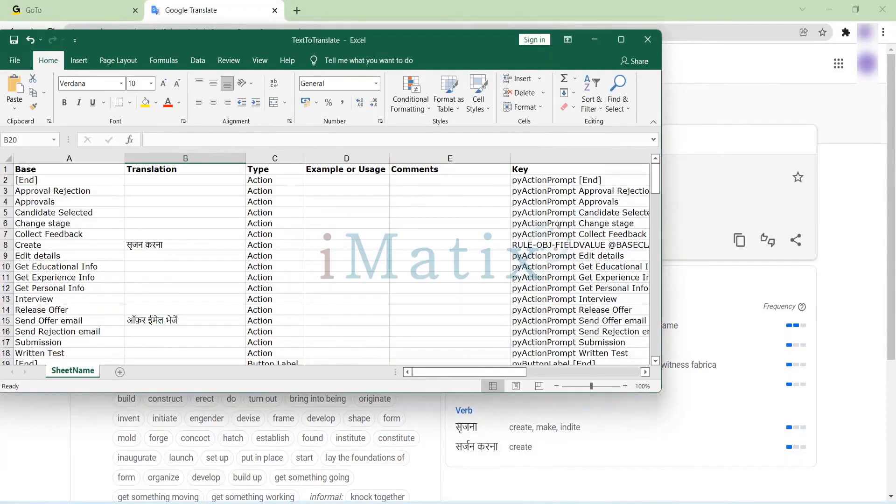
key("ctrl+s")
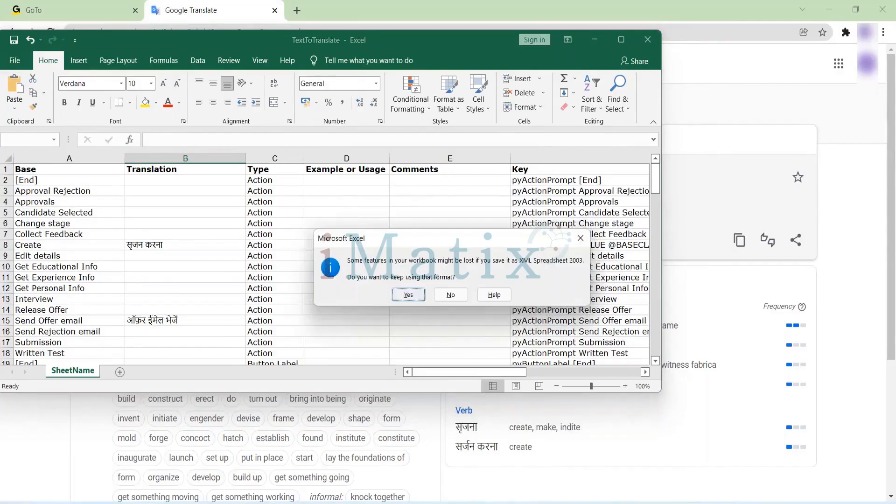
key("Return")
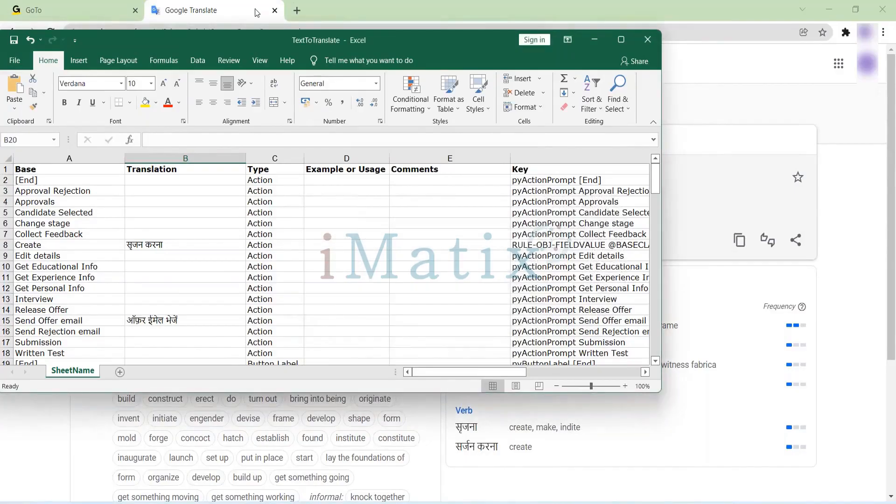
left_click(648, 40)
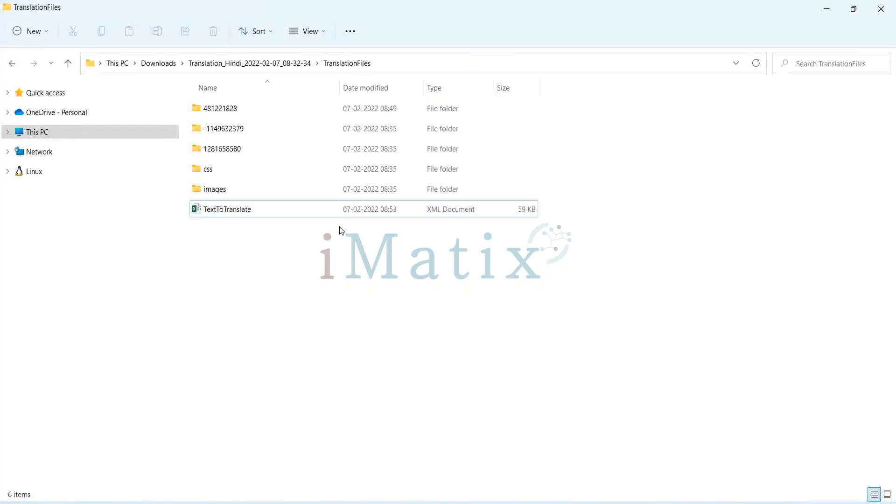
In Downloads, delete the old Translation_Hindi_2022-02-07_08-32-34 zip and compress the edited folder into a new zip with the same name.
left_click(172, 62)
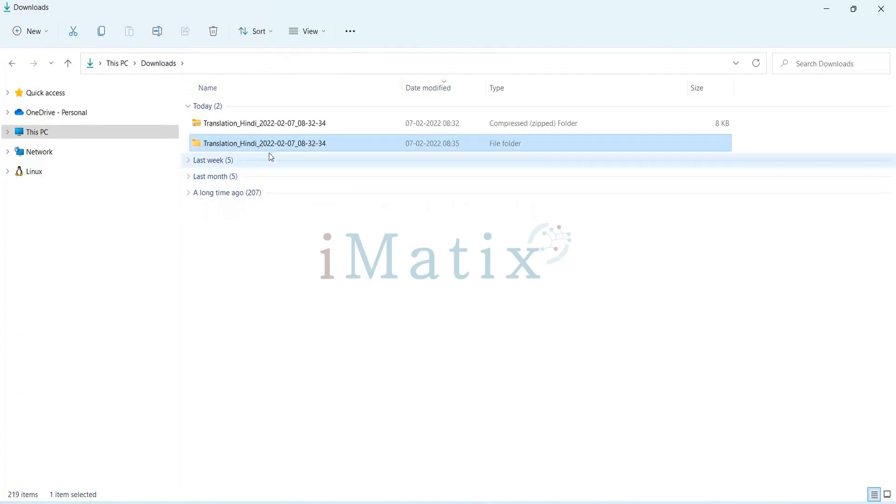
left_click(251, 125)
key("Delete")
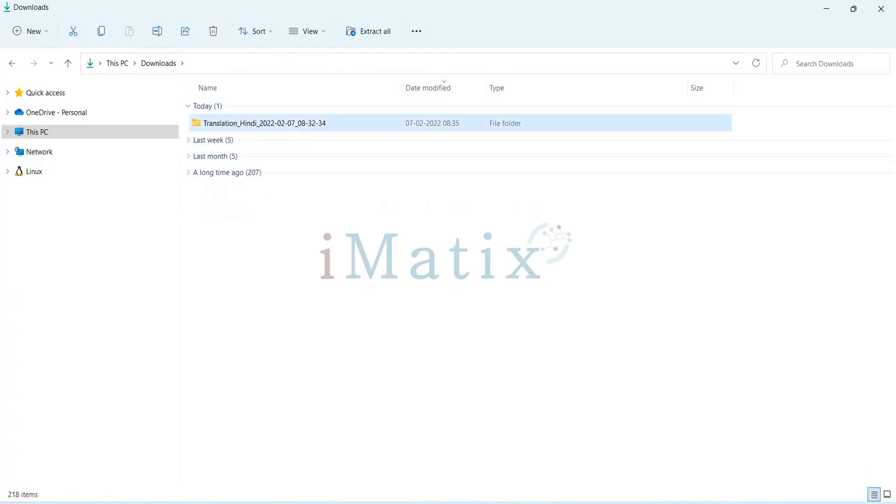
right_click(252, 124)
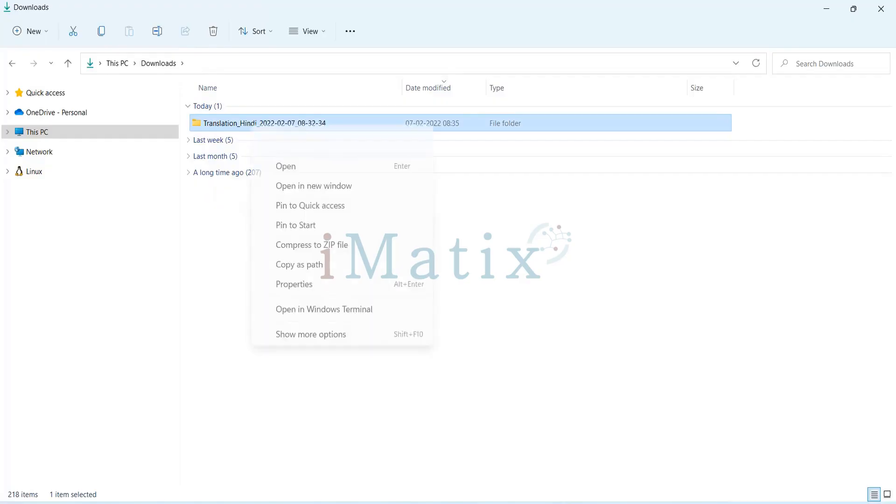
left_click(347, 245)
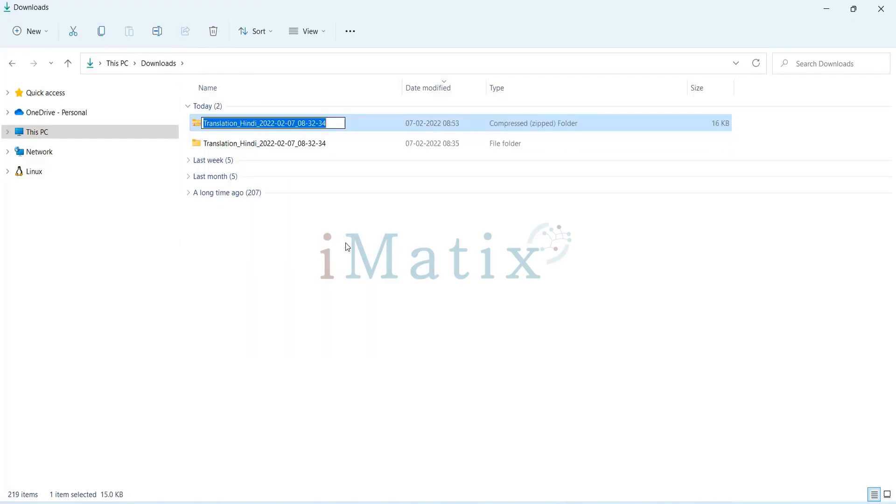
left_click(376, 214)
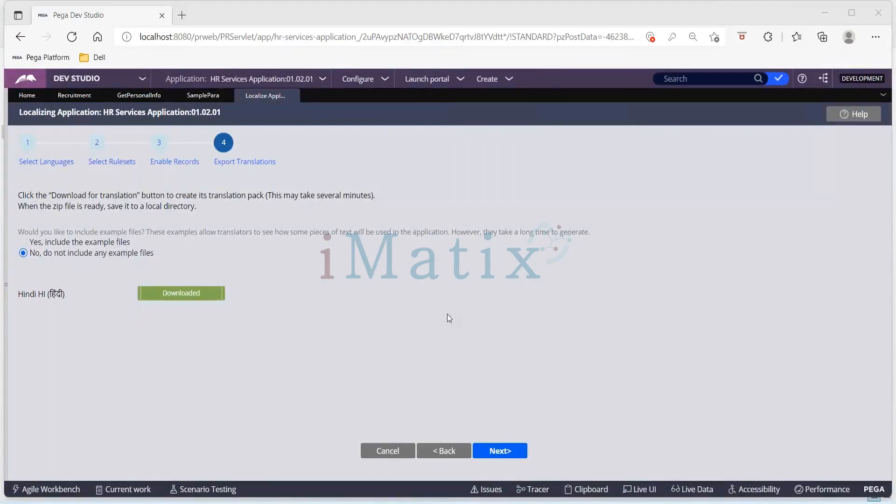
Switch to Pega Dev Studio, advance past the Export Translations stage, highlight the Work ID, and close the localization wizard.
left_click(497, 456)
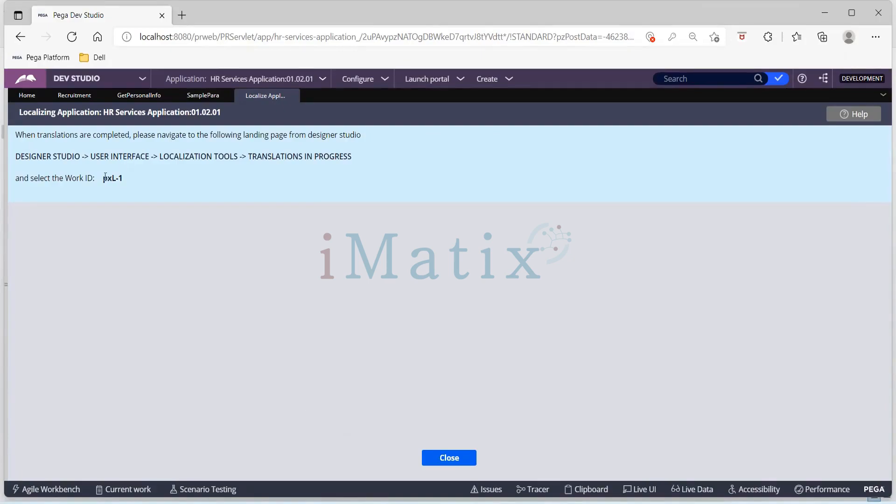
left_click_drag(104, 177, 134, 181)
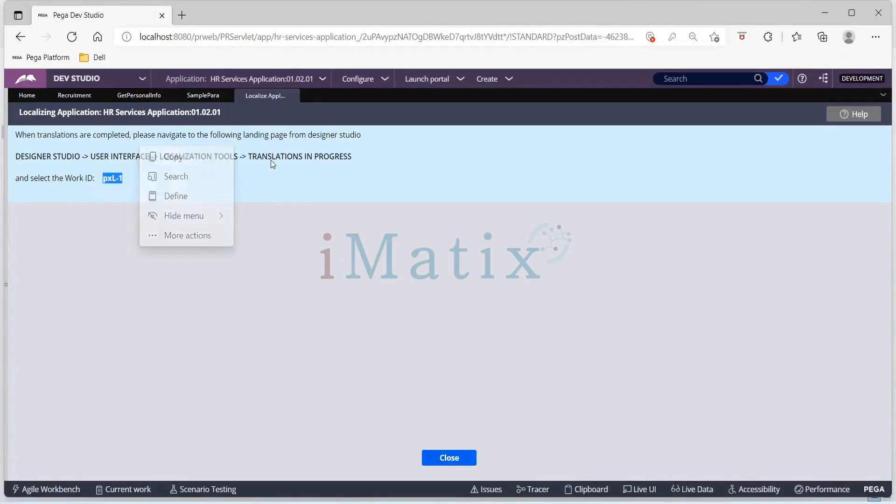
left_click(324, 285)
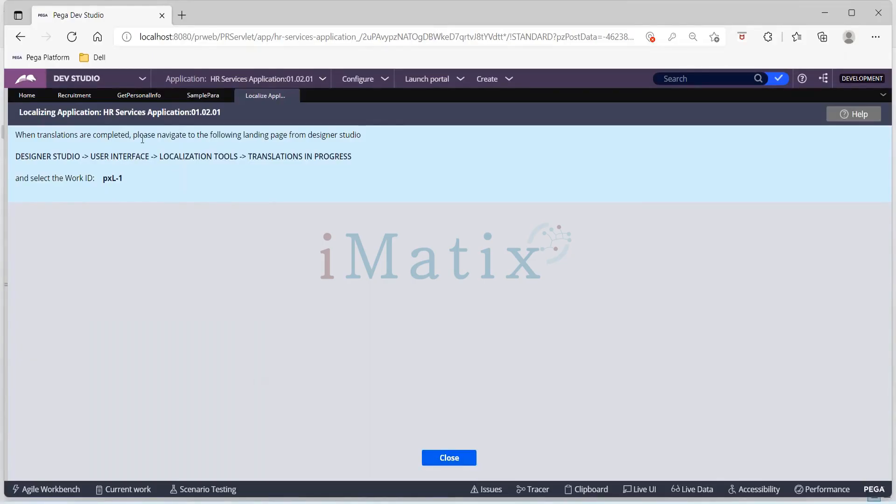
left_click(468, 459)
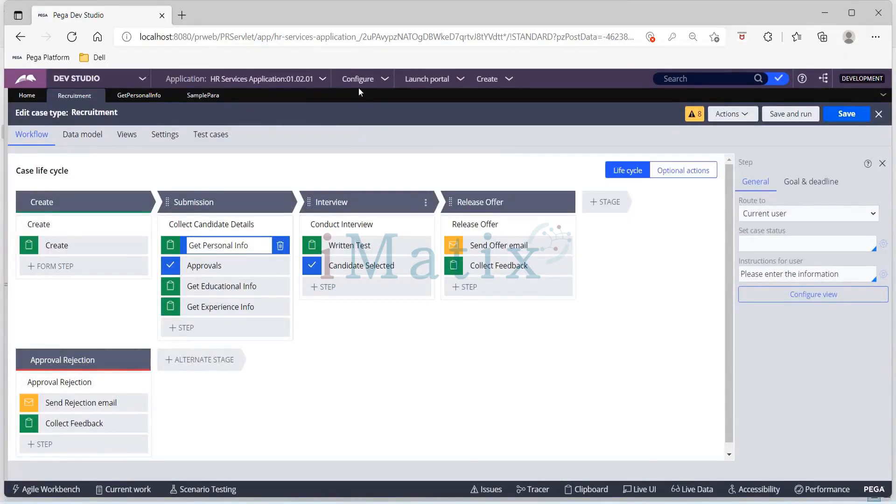
Open the localization translations in progress and open work item PXL-1 for HR Services Application:01.02.01.
left_click(383, 85)
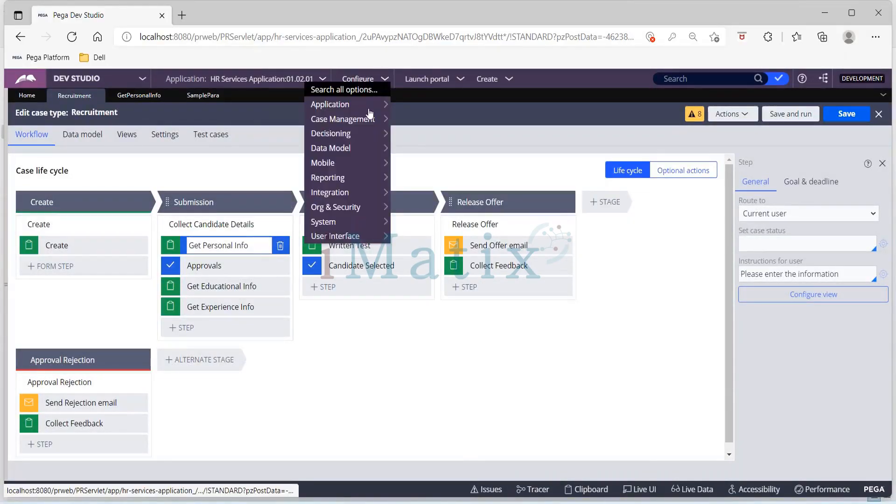
mouse_move(352, 228)
mouse_move(400, 238)
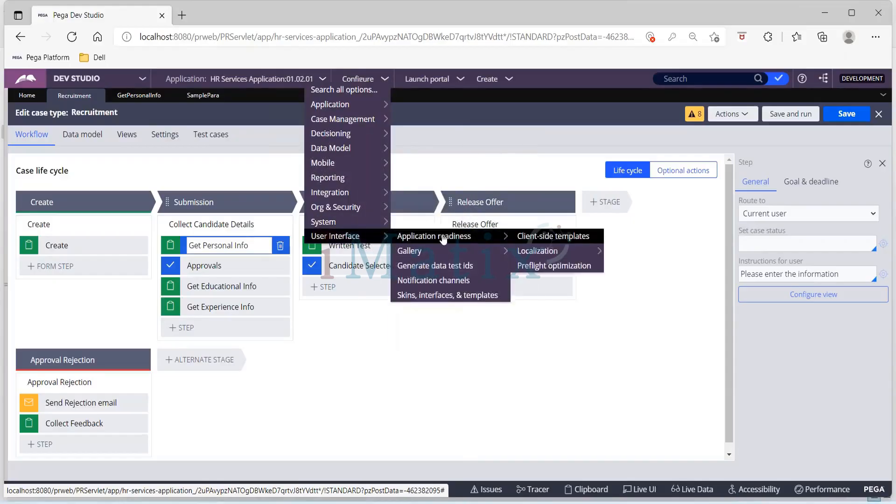
mouse_move(547, 252)
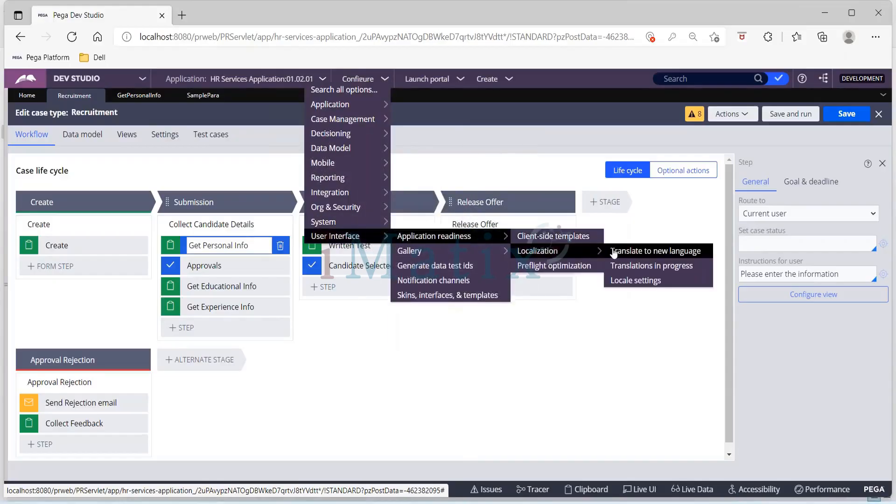
left_click(687, 270)
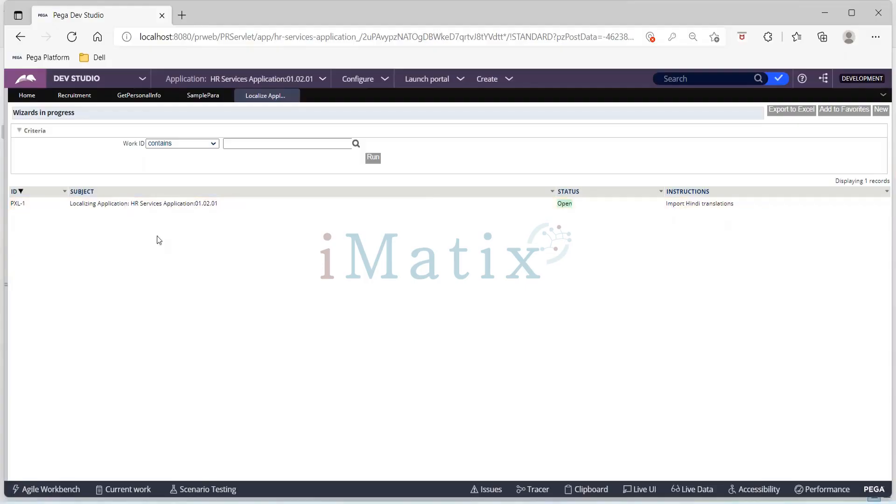
left_click(168, 204)
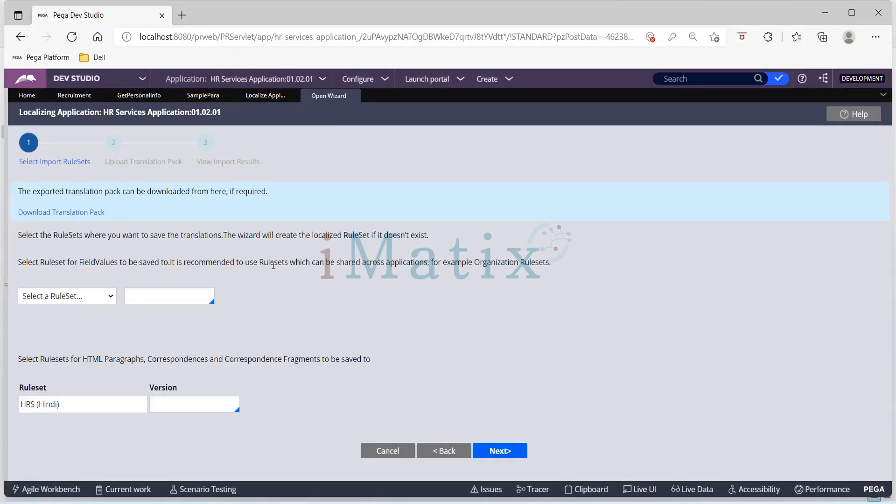
Set the ruleset for saving FieldValues to HRS (Hindi) with version 01-01-01.
left_click(102, 301)
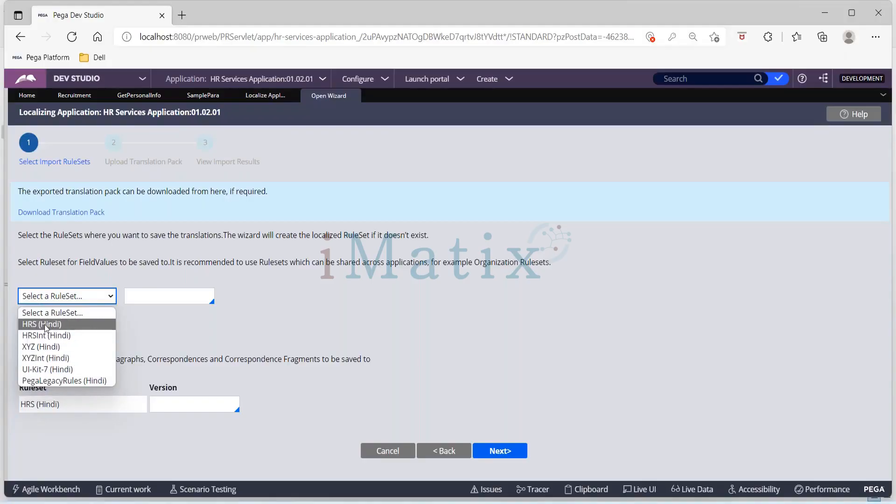
left_click(312, 324)
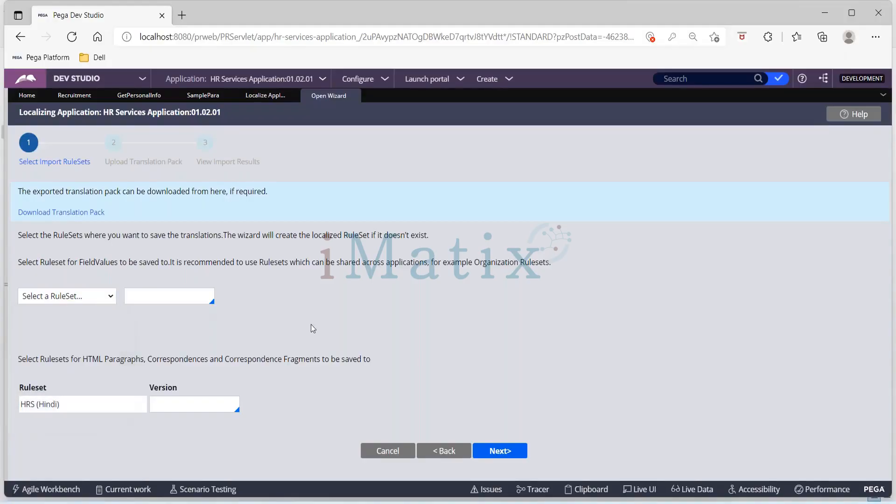
left_click(139, 298)
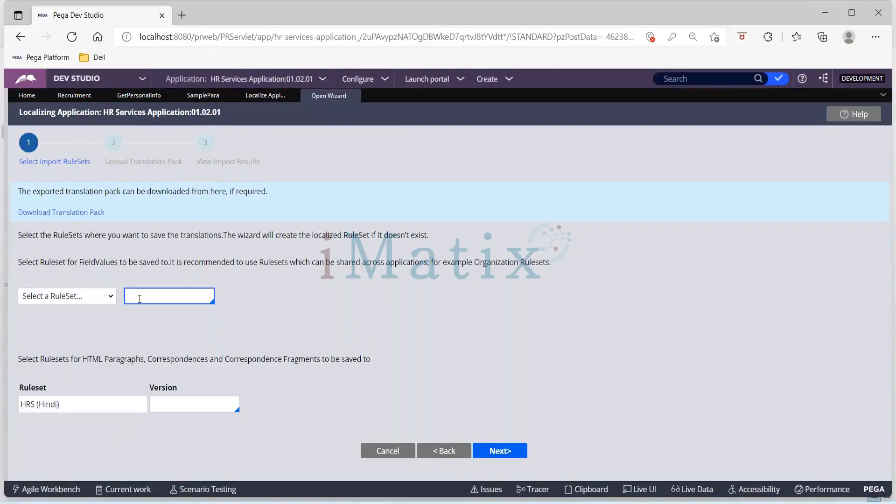
type("01")
type(".01.")
key("BackSpace")
key("BackSpace")
key("BackSpace")
key("BackSpace")
type("-")
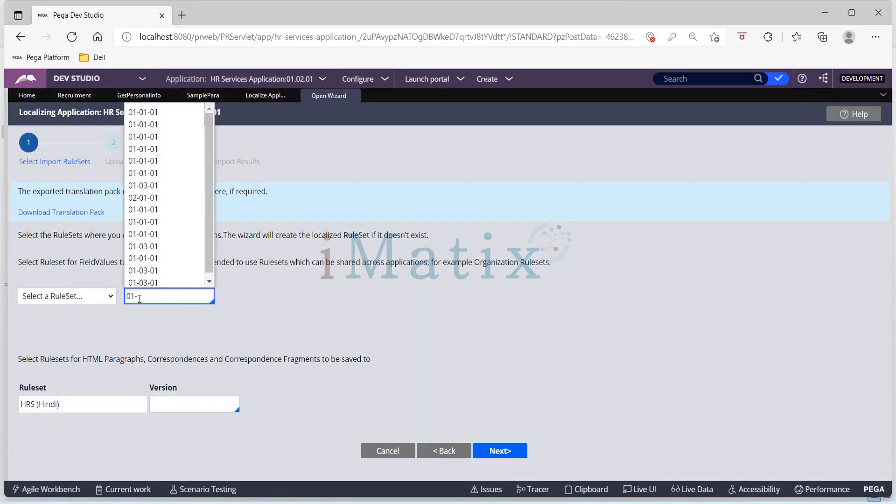
left_click(149, 122)
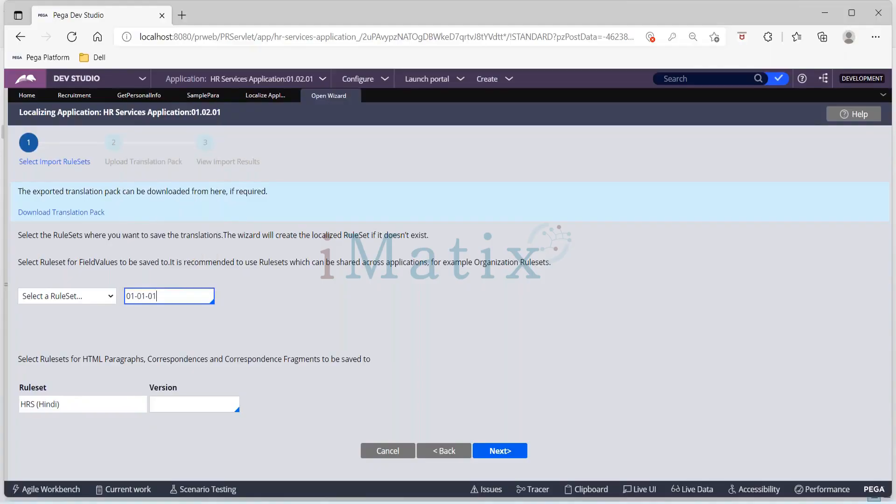
left_click(372, 271)
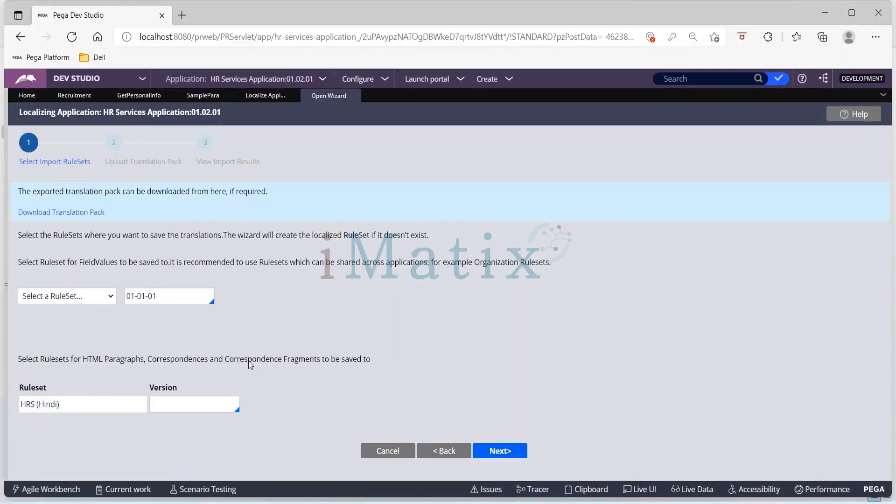
left_click(108, 299)
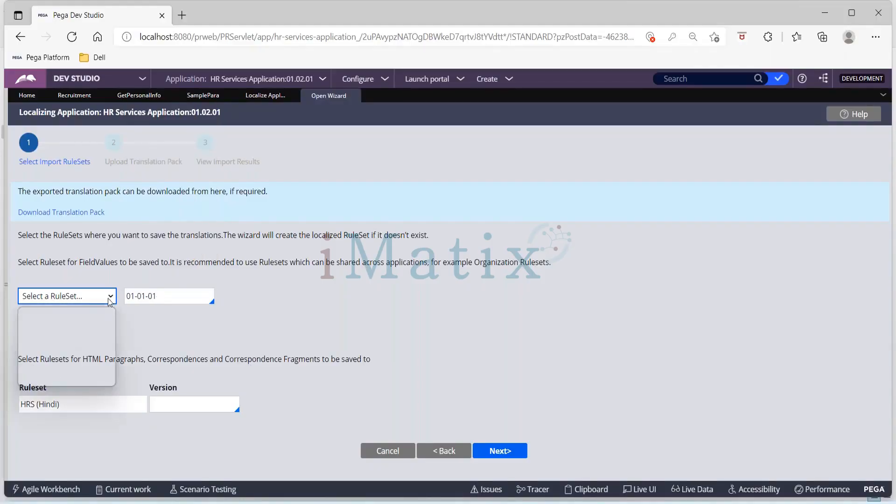
left_click(33, 327)
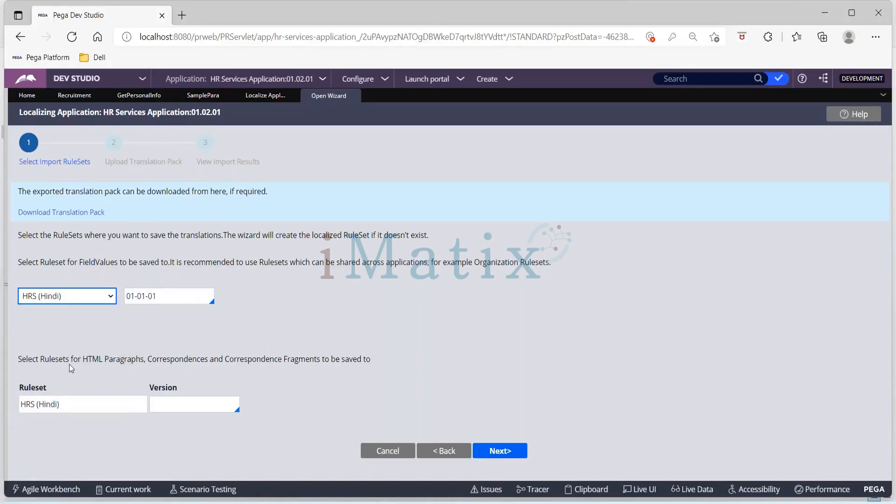
Set the HRS (Hindi) version for HTML Paragraphs and Correspondences to 01-01-01, and continue to Upload Translation Pack.
left_click_drag(88, 359, 335, 362)
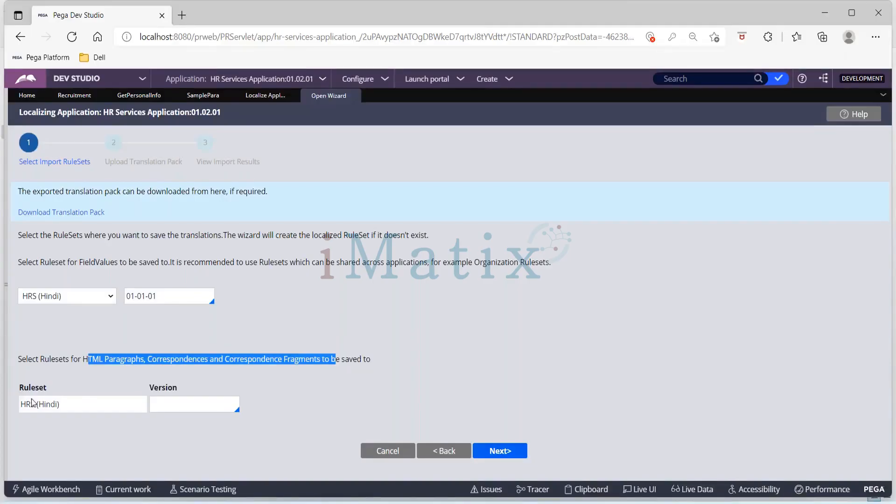
left_click(191, 400)
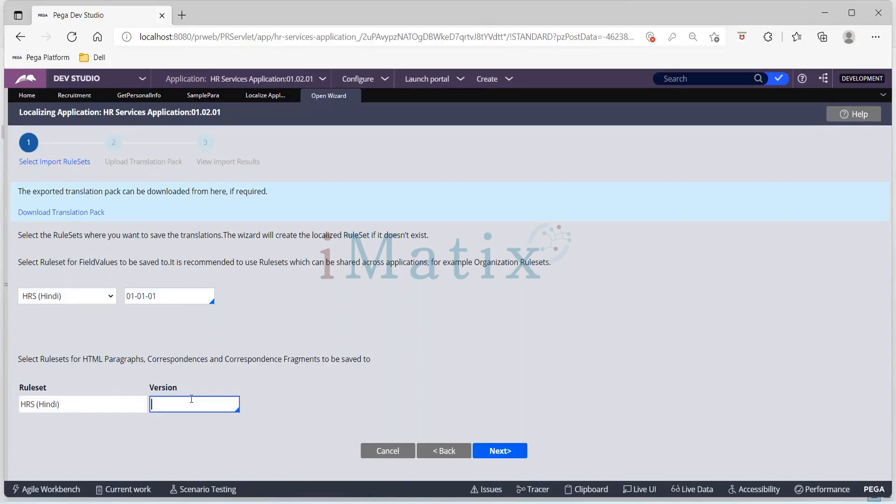
type("01-01-01")
left_click(604, 336)
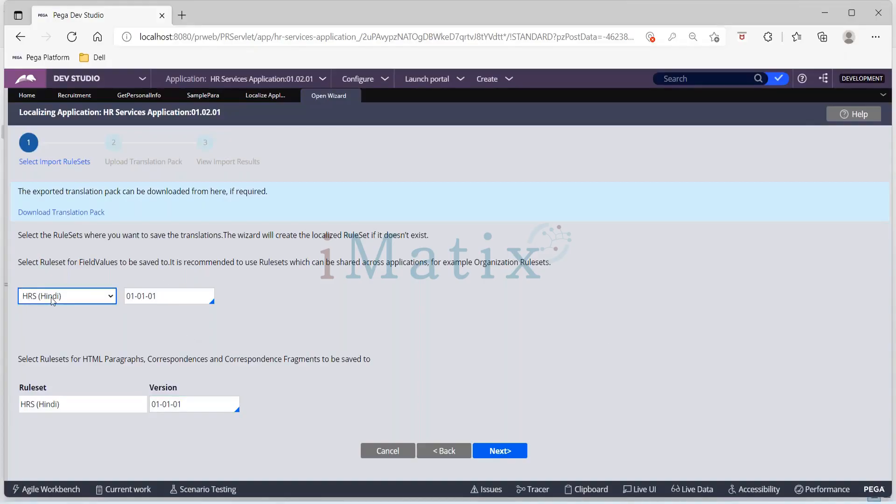
key("Tab")
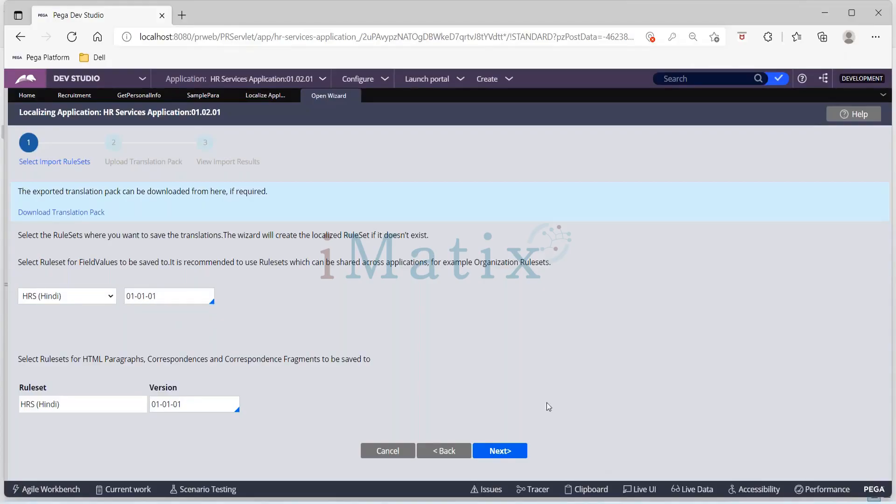
left_click(523, 456)
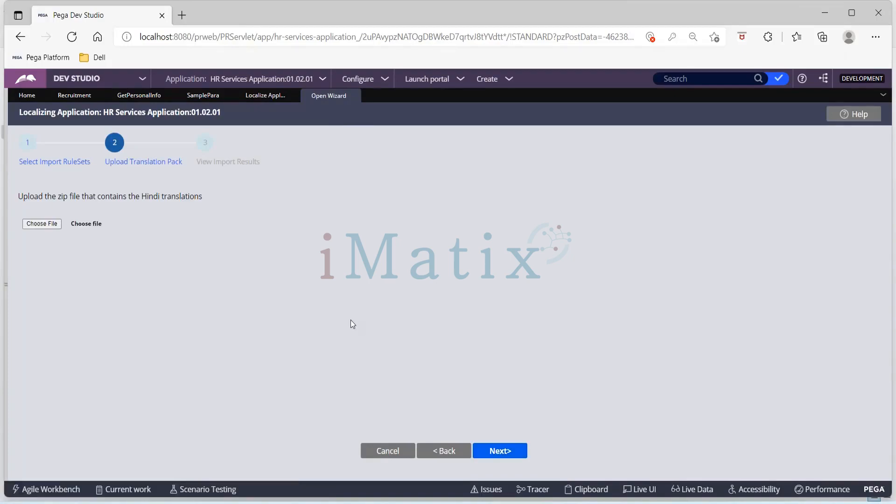
Upload Translation_Hindi_2022-02-07_08-32-34.zip from the Downloads folder as the Hindi translation pack and run the import.
left_click(345, 8)
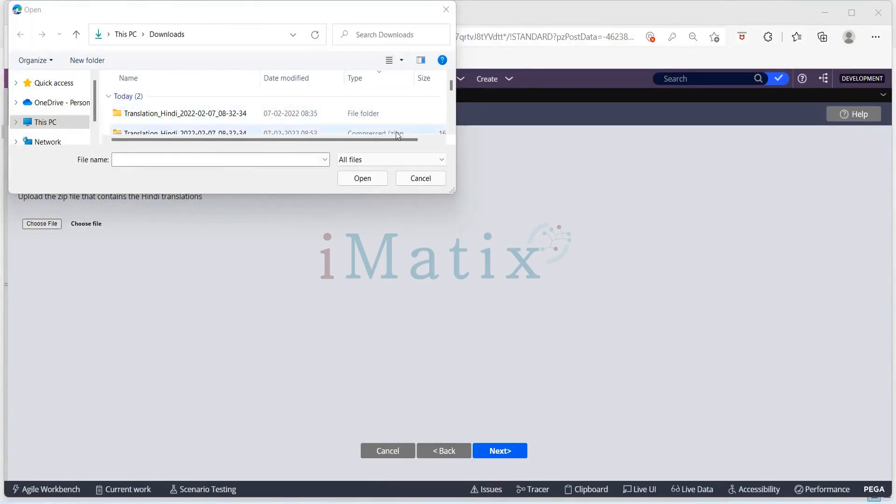
left_click(230, 133)
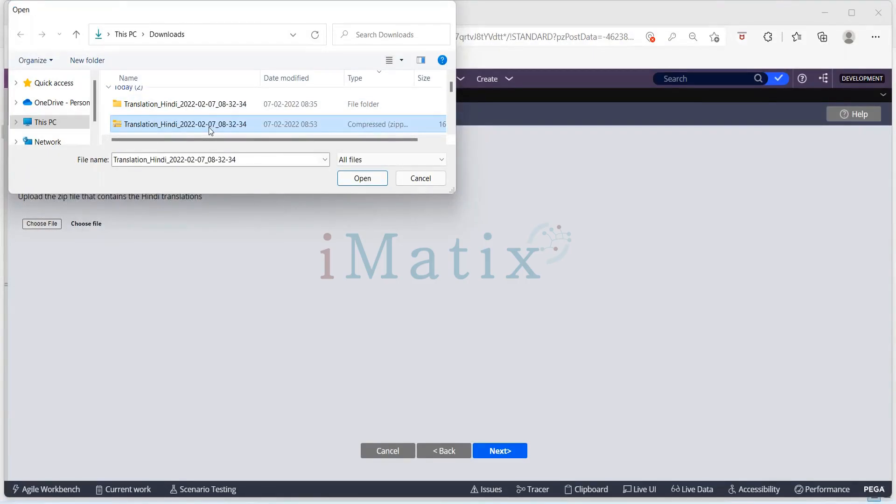
double_click(209, 127)
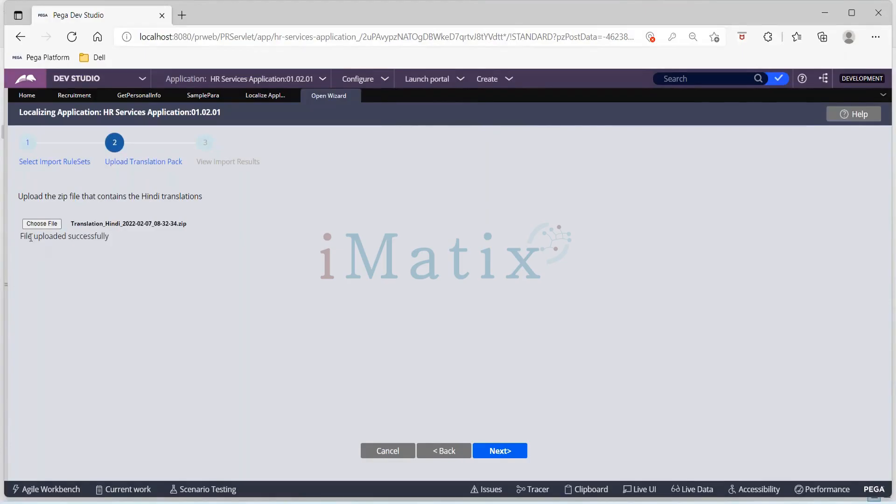
left_click(511, 452)
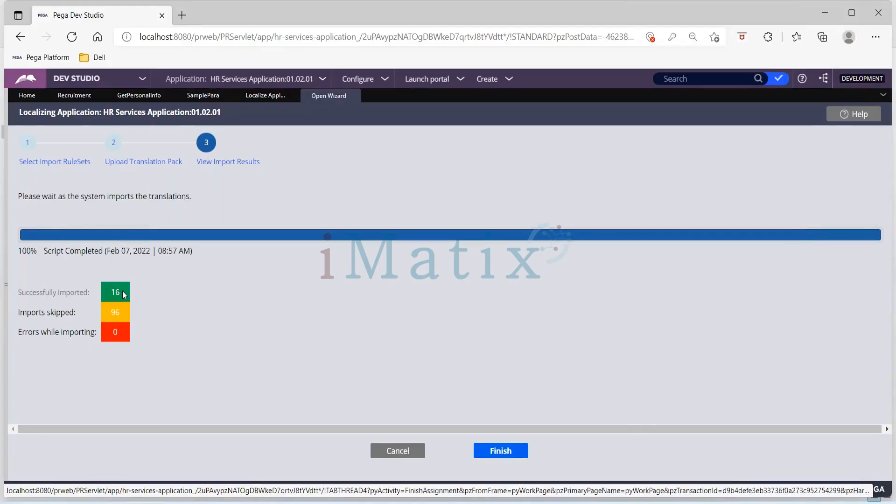
Review the imported and skipped translation counts, then finish and close the localization wizard.
left_click_drag(124, 294, 111, 296)
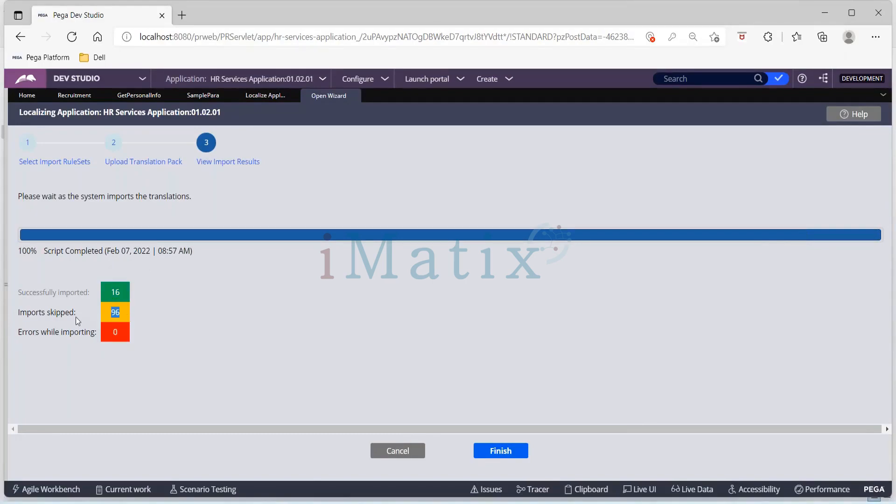
left_click_drag(76, 318, 74, 307)
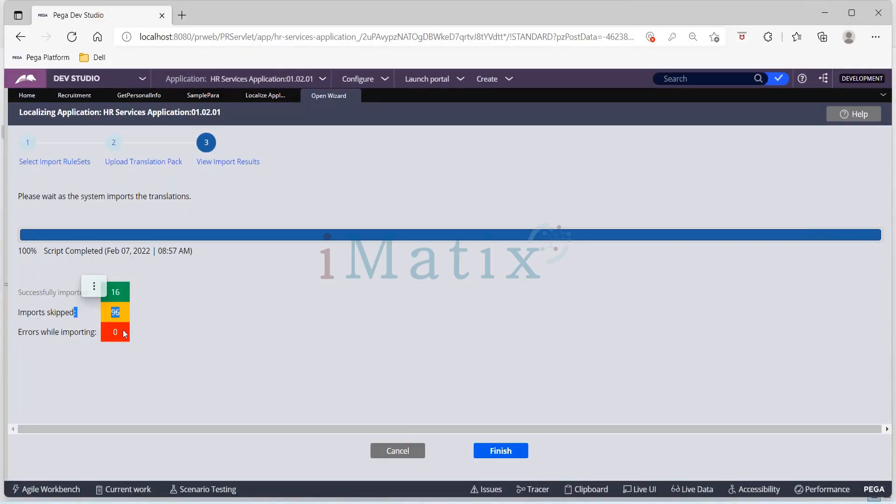
left_click(317, 316)
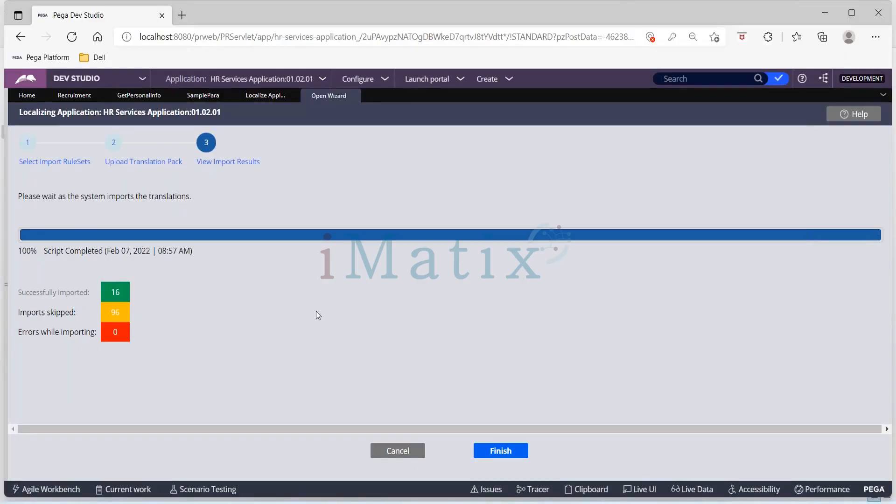
left_click(514, 453)
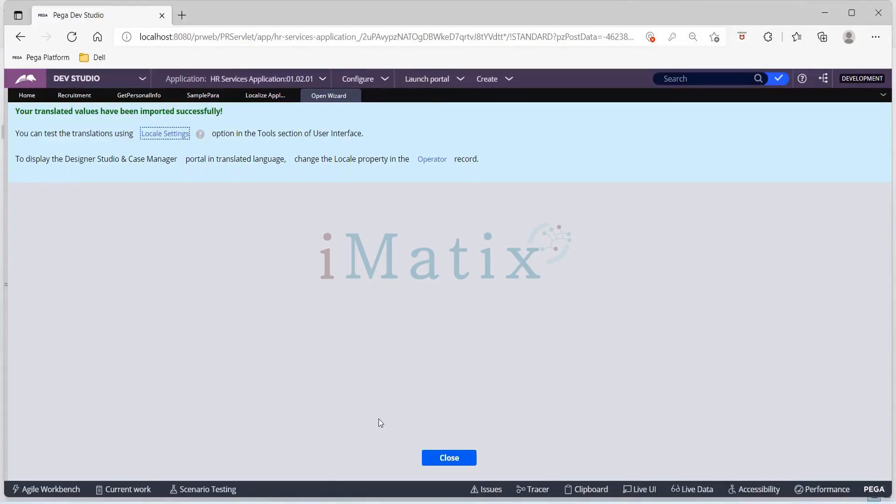
left_click(444, 458)
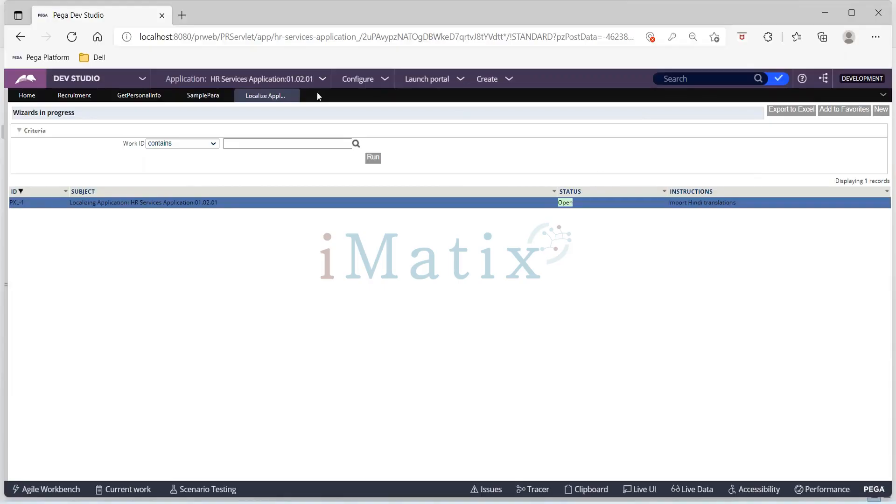
Open the localization locale settings and move their window clear of the browser's upper edge.
left_click(386, 82)
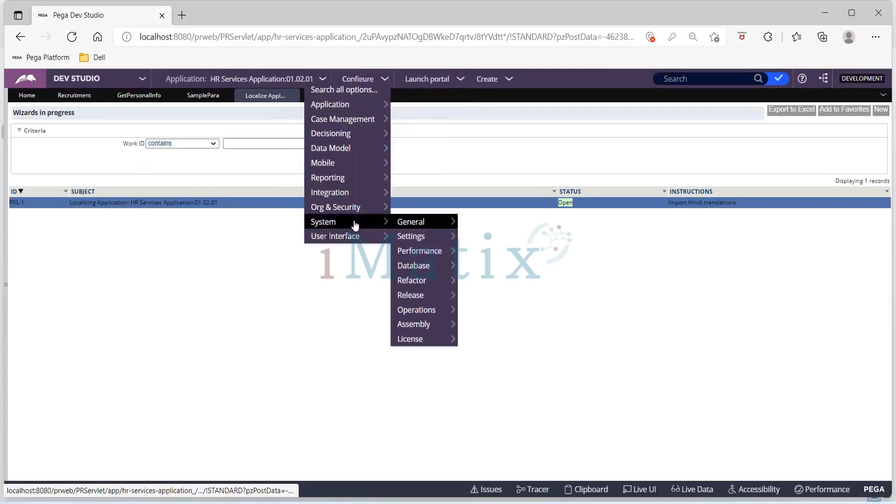
mouse_move(360, 239)
mouse_move(414, 239)
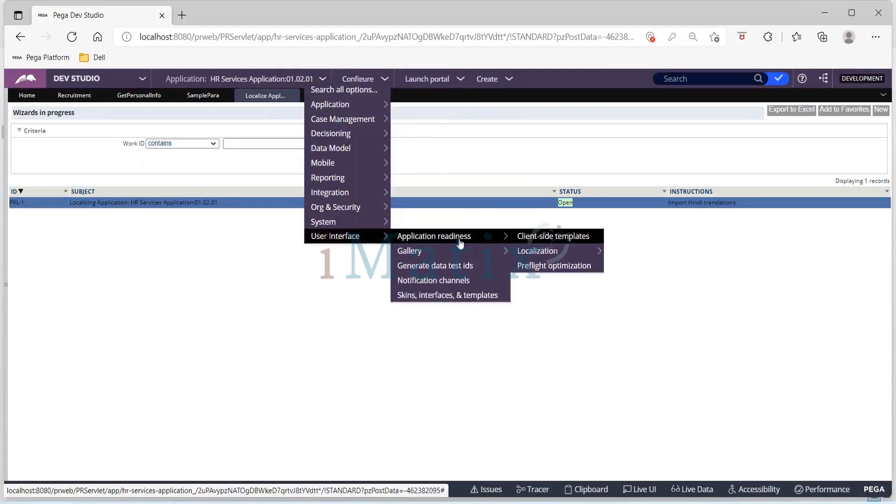
mouse_move(531, 254)
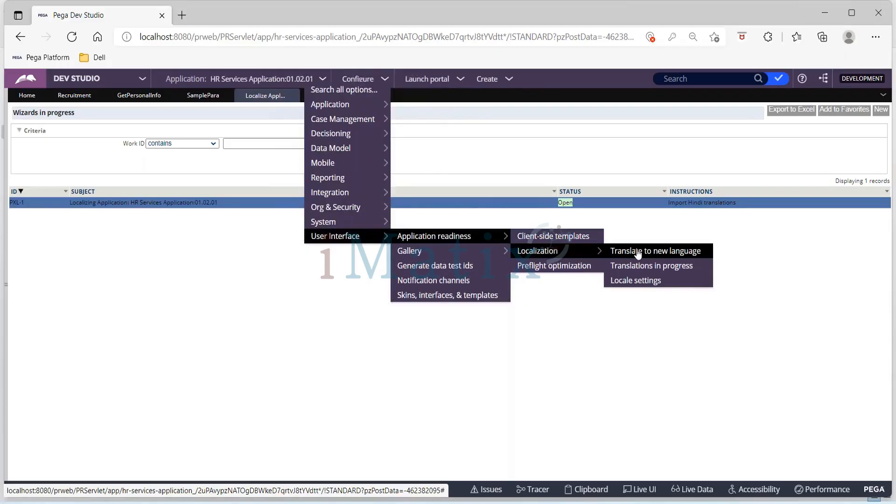
left_click(640, 282)
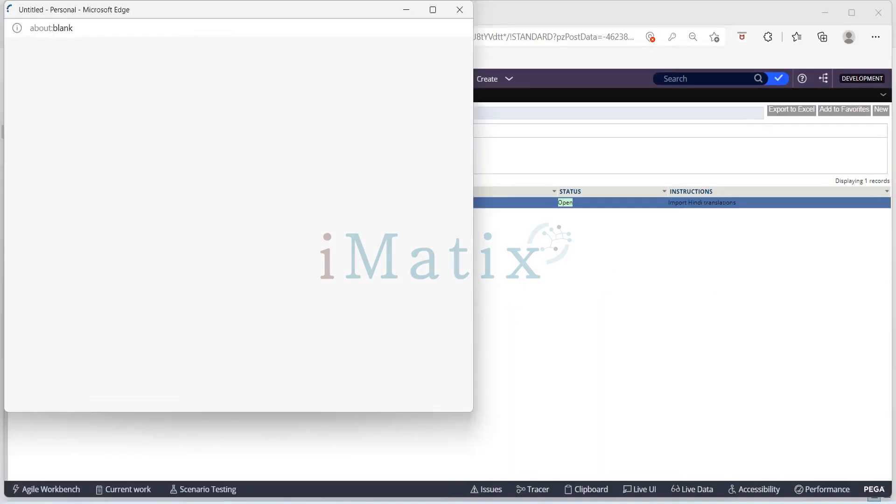
left_click_drag(248, 9, 317, 59)
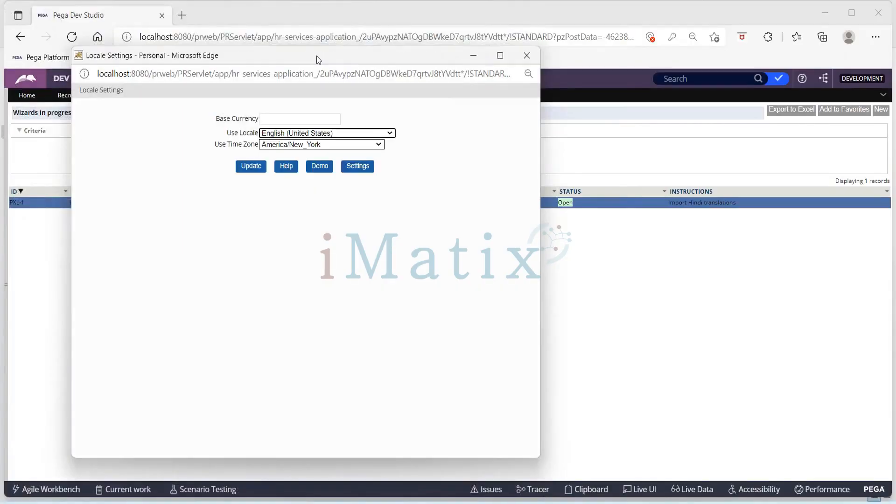
Set the locale to Hindi, apply the update, and minimize the Locale Settings window.
left_click(320, 135)
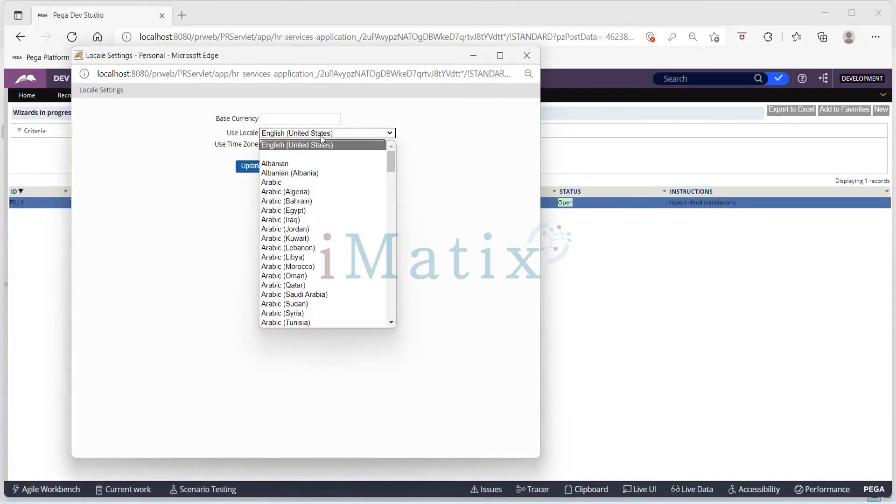
scroll(344, 200, "down", 5)
scroll(343, 200, "down", 7)
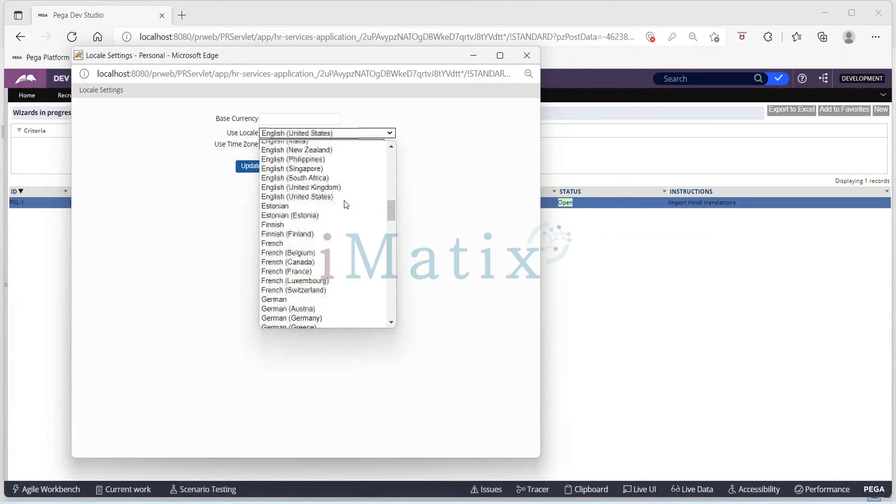
left_click(345, 9)
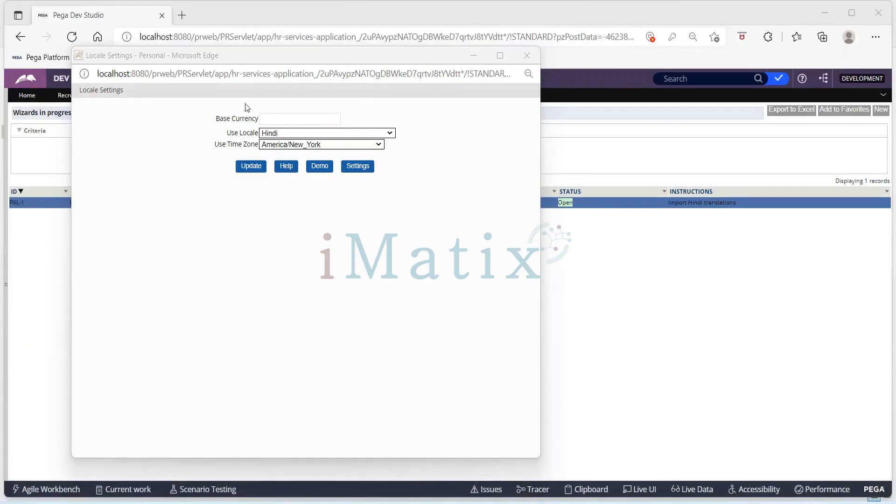
left_click(250, 171)
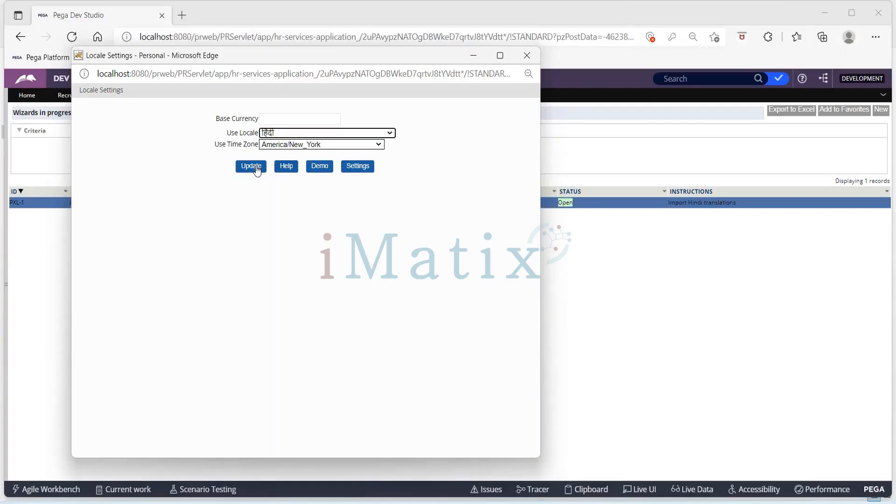
left_click(257, 171)
left_click(472, 56)
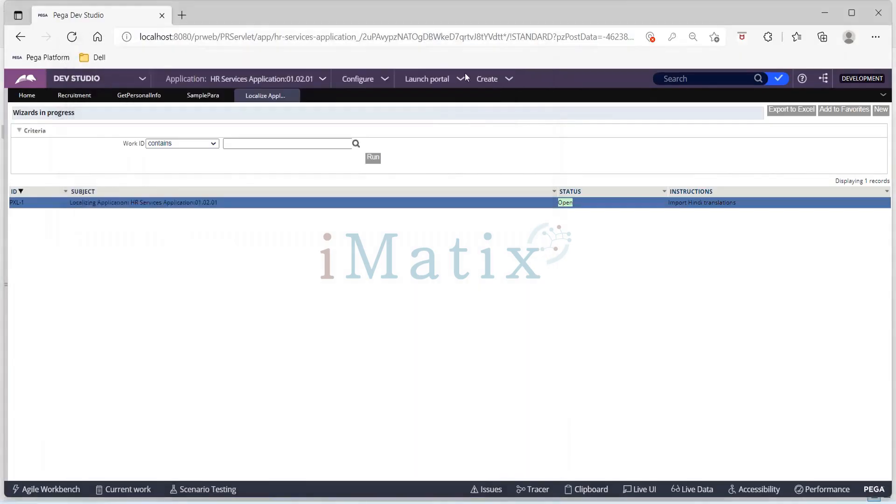
Create a new Recruitment case to test the Hindi translations.
left_click(509, 80)
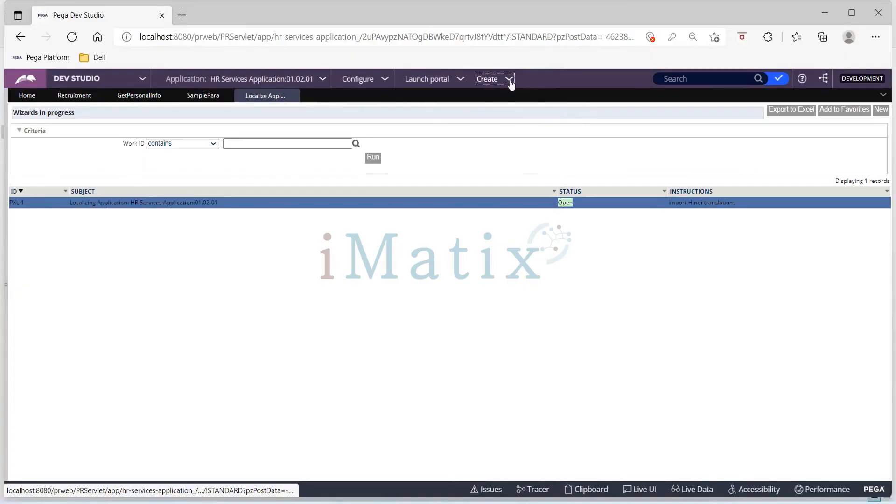
left_click(511, 83)
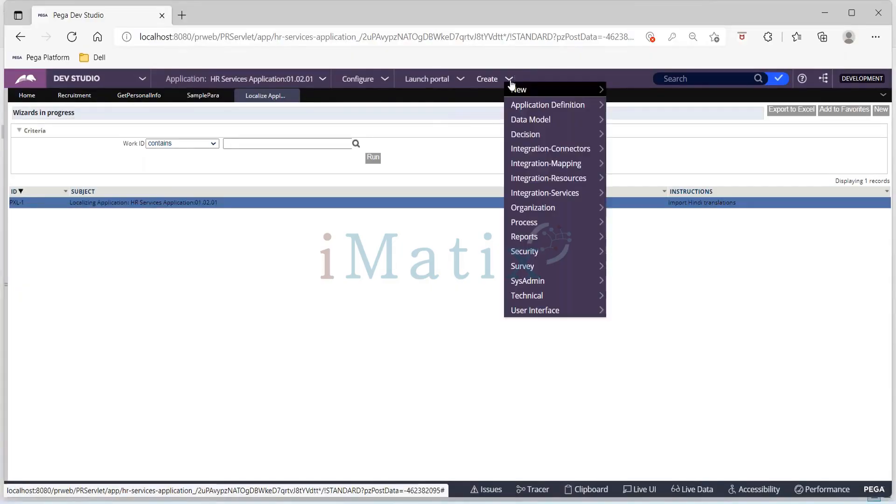
mouse_move(528, 95)
left_click(623, 90)
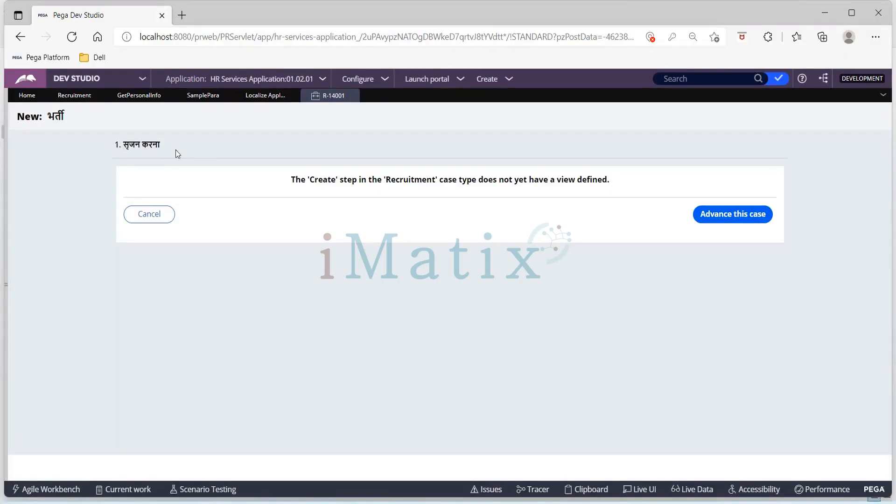
Check the translated case title and advance the Recruitment case past its Create step.
left_click_drag(49, 114, 68, 115)
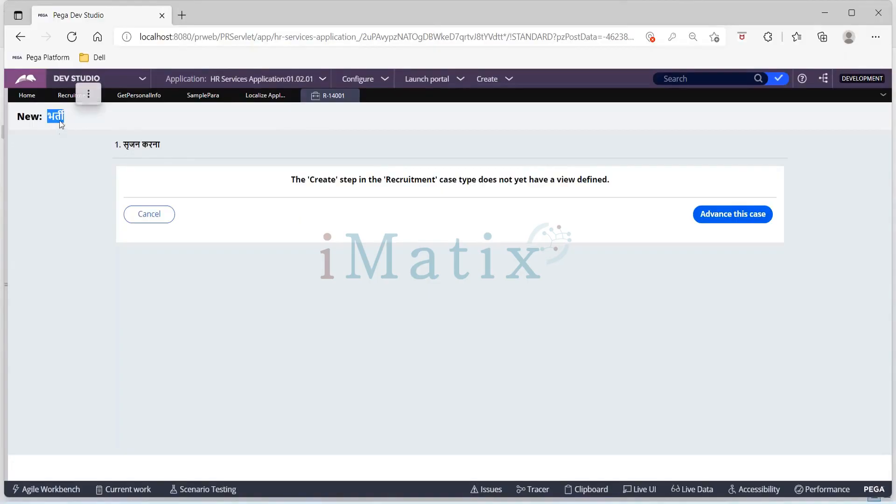
left_click(519, 328)
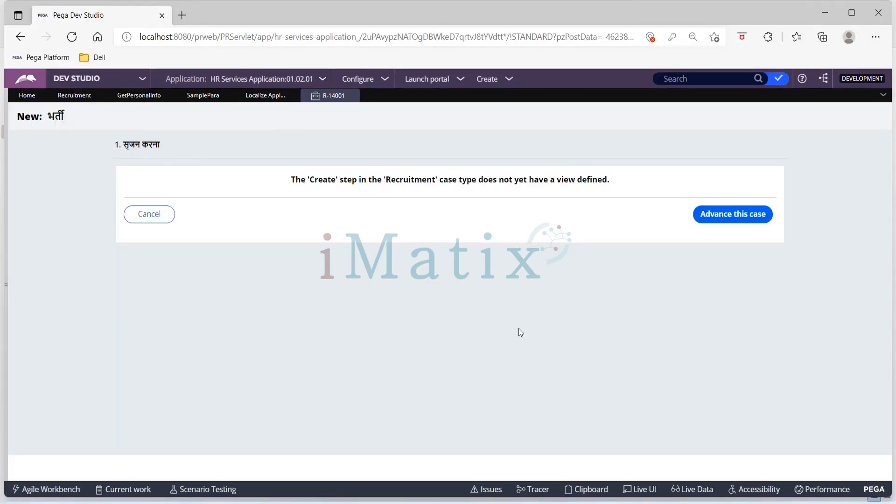
left_click(725, 219)
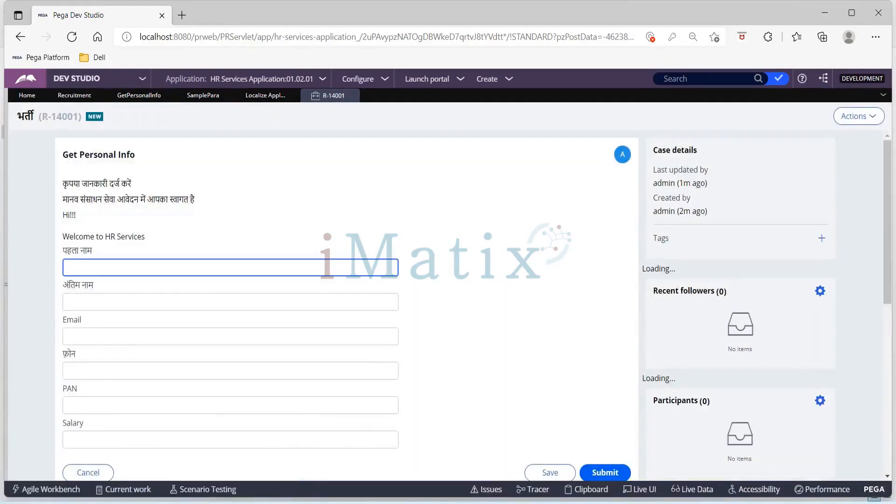
Examine the case title, instruction texts, paragraph and field labels on the Get Personal Info form for Hindi translations.
left_click(17, 113)
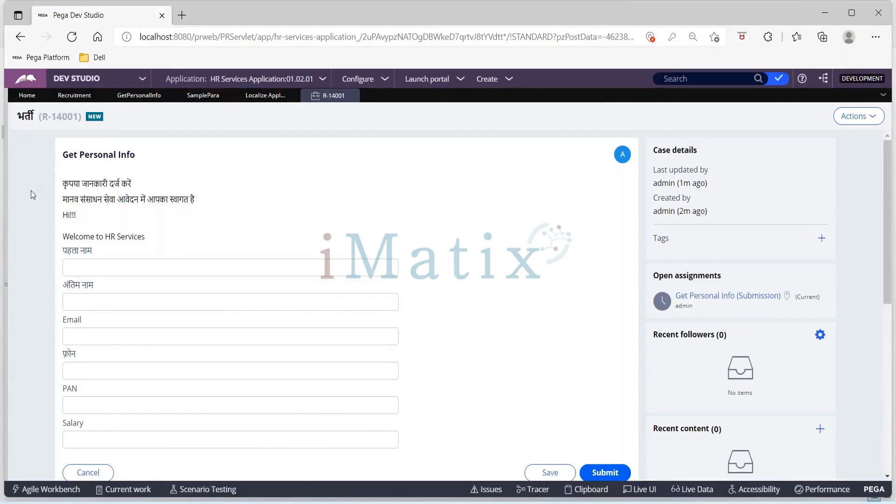
left_click_drag(143, 183, 55, 183)
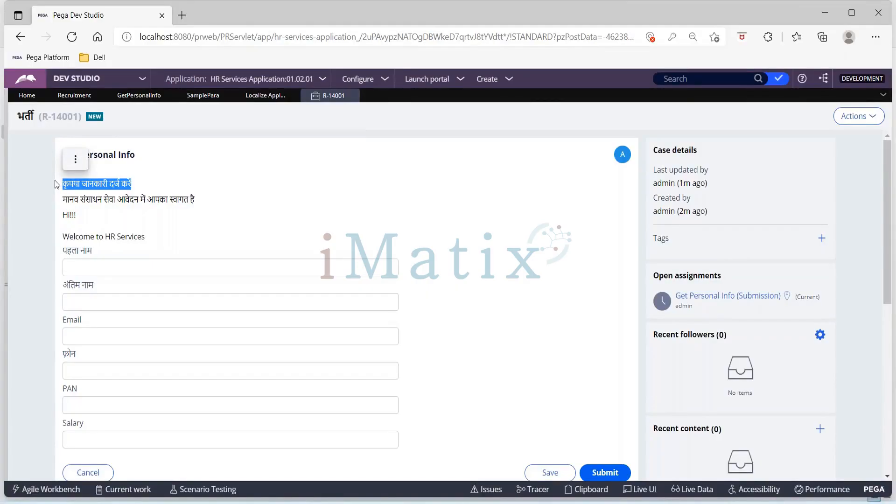
left_click(49, 190)
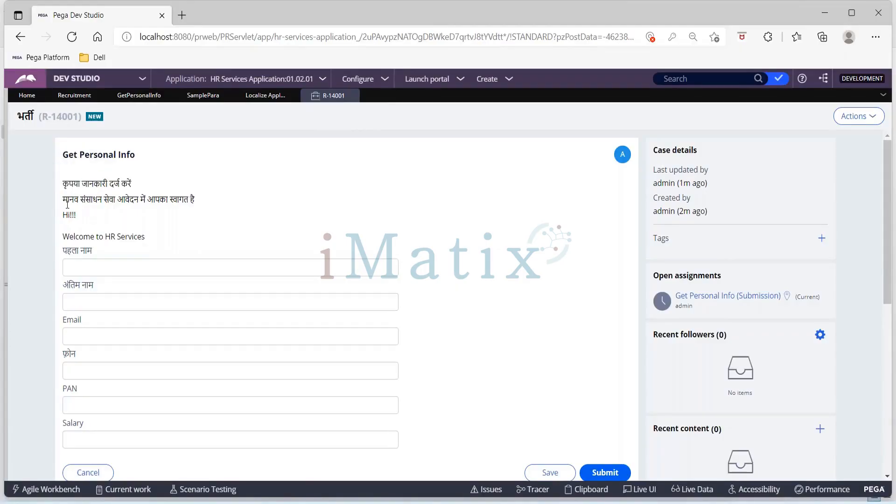
left_click_drag(64, 201, 206, 199)
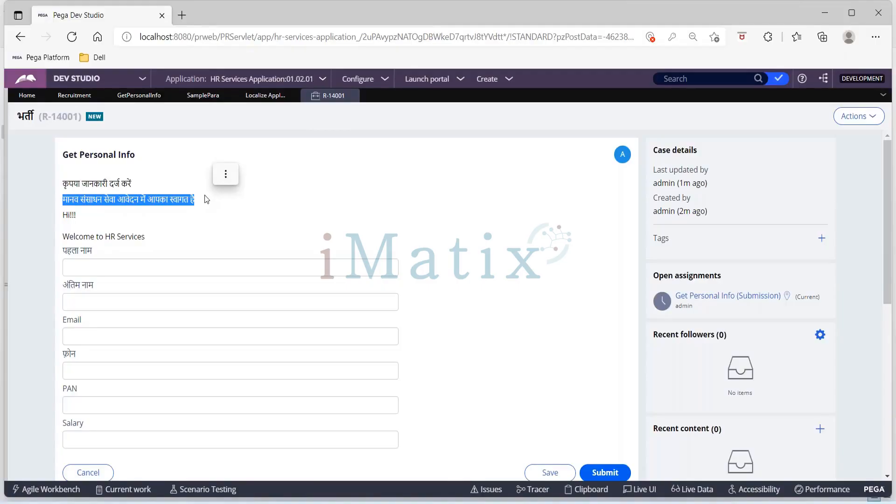
left_click(22, 238)
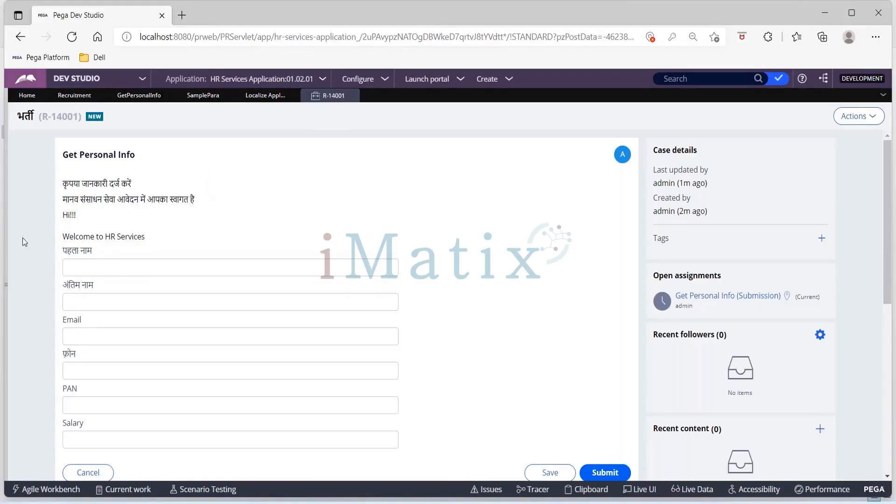
scroll(23, 238, "down", 1)
left_click_drag(63, 167, 164, 164)
left_click(21, 223)
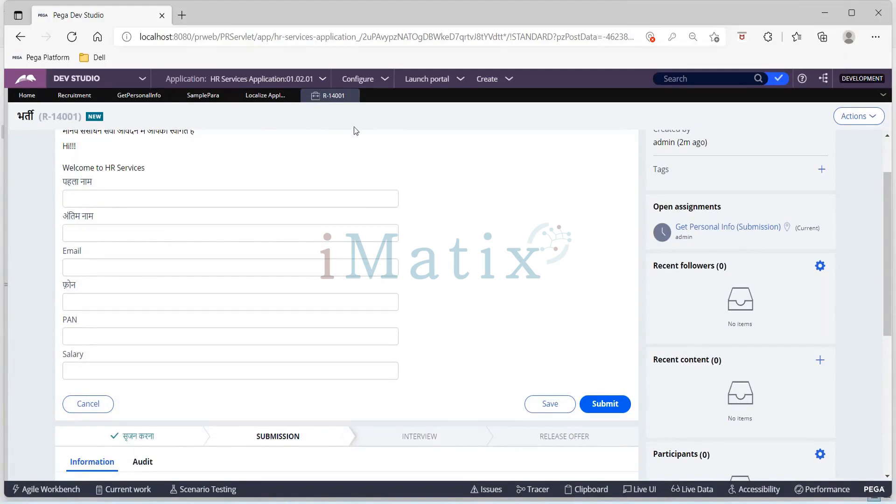
Open the SamplePara paragraph rule to examine its source text.
left_click(201, 97)
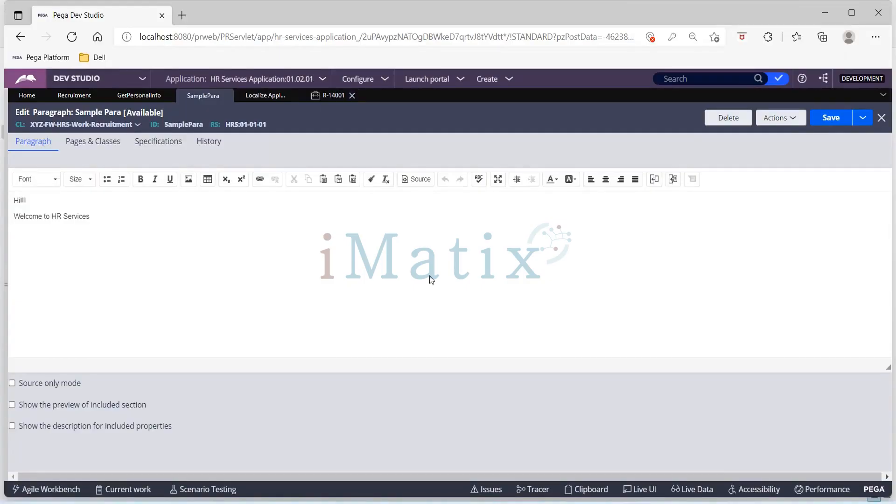
Return to the R-14001 case and check the sample paragraph on the Get Personal Info form.
mouse_move(614, 503)
left_click(340, 97)
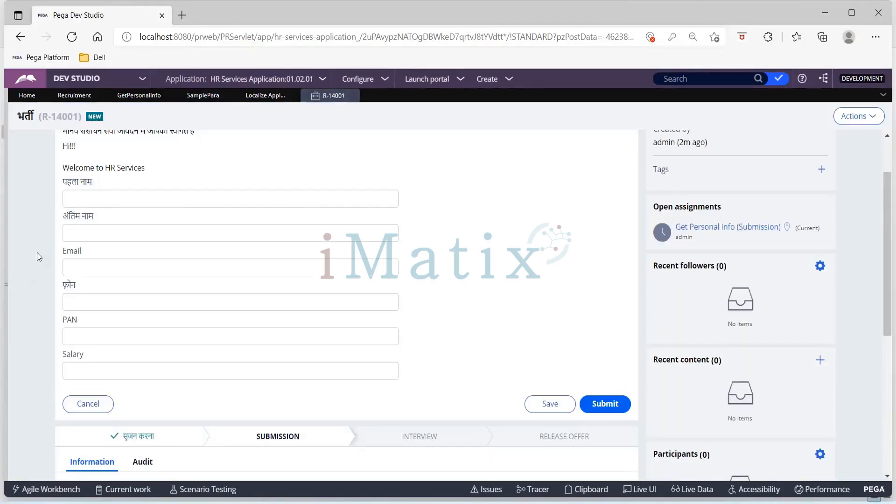
scroll(38, 253, "up", 2)
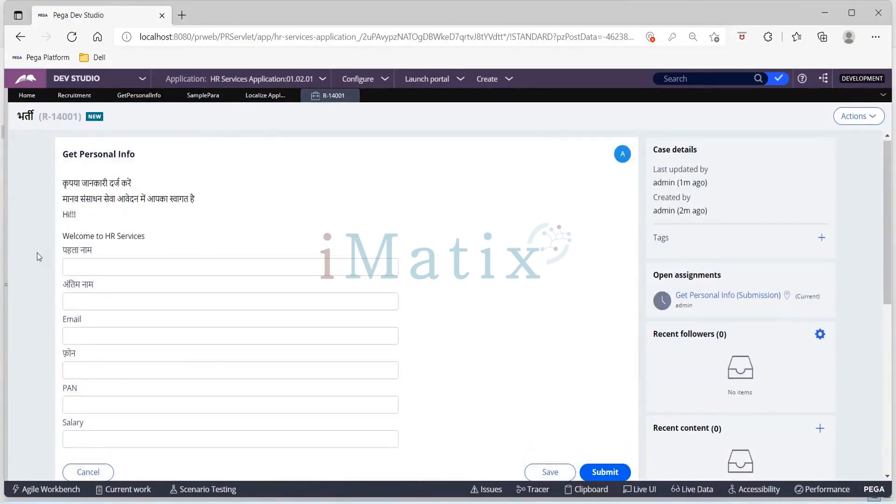
scroll(37, 253, "down", 1)
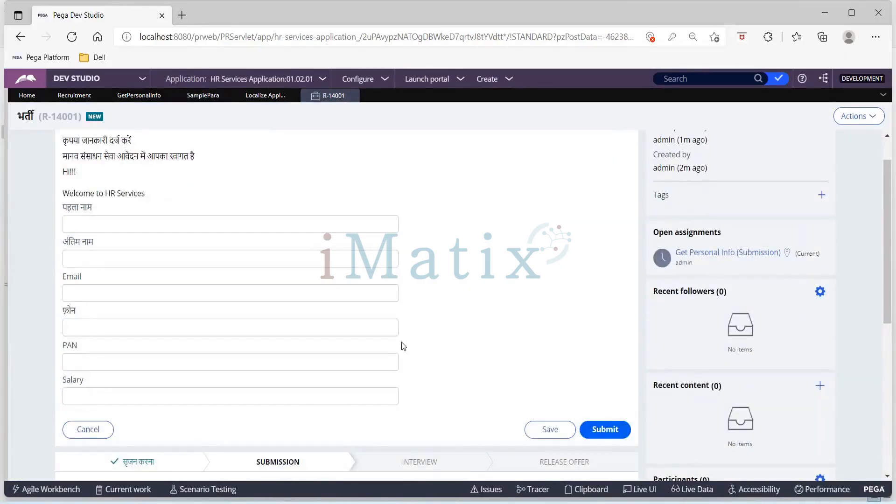
Open the Translation file in the 481221828 folder of the extracted Hindi translation pack to check the paragraph's translation.
left_click(410, 503)
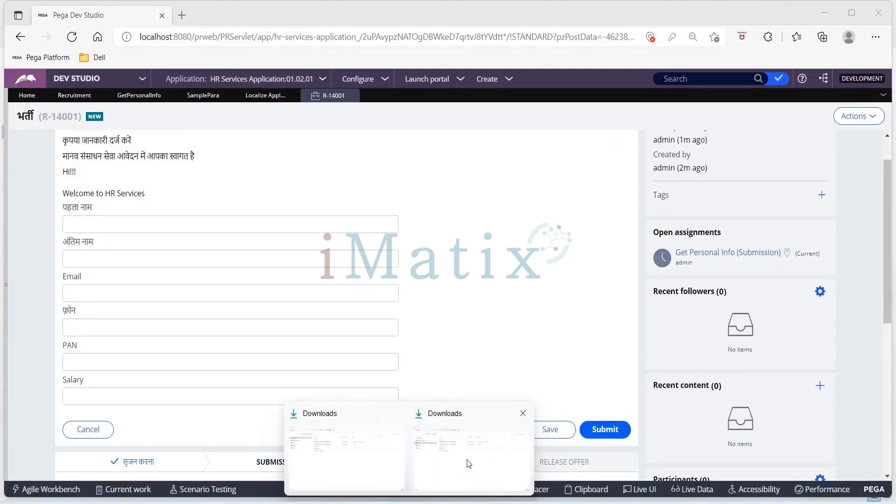
left_click(468, 463)
left_click(272, 152)
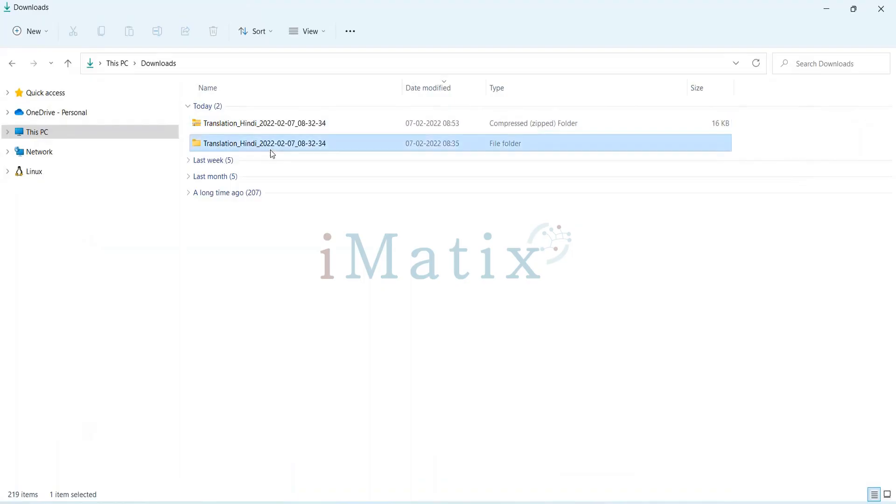
double_click(272, 145)
left_click(230, 108)
double_click(230, 108)
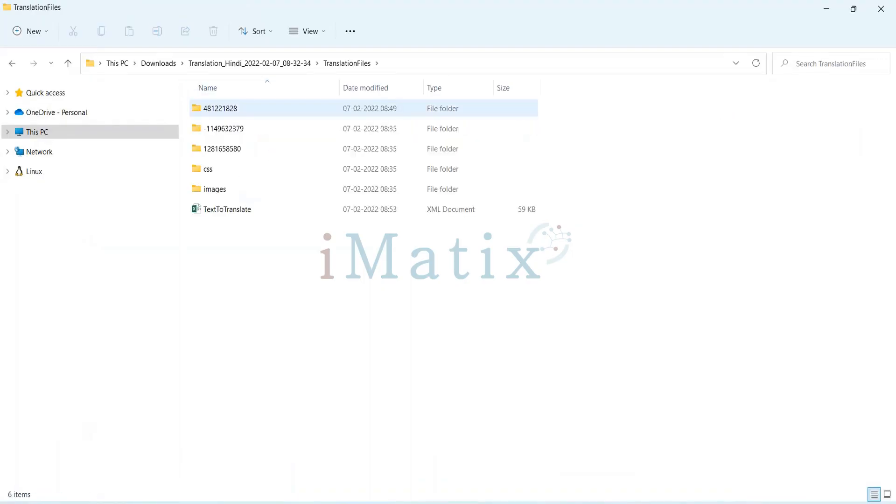
left_click(230, 113)
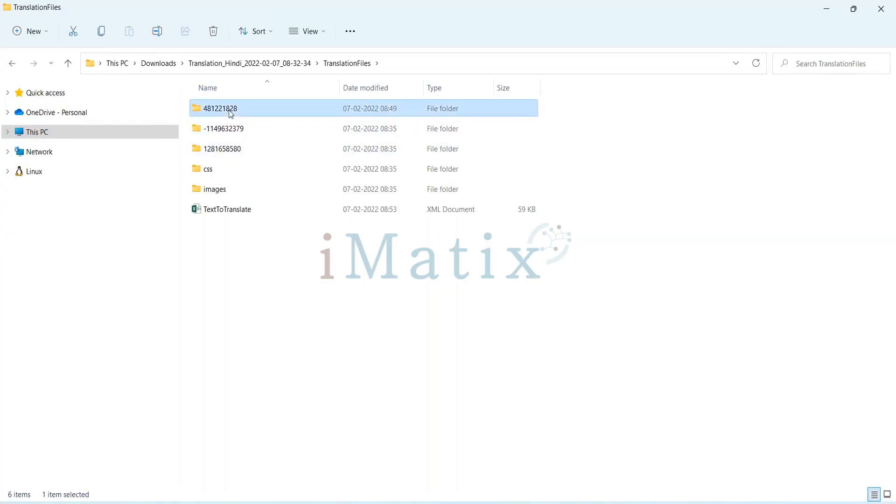
double_click(230, 113)
left_click(224, 126)
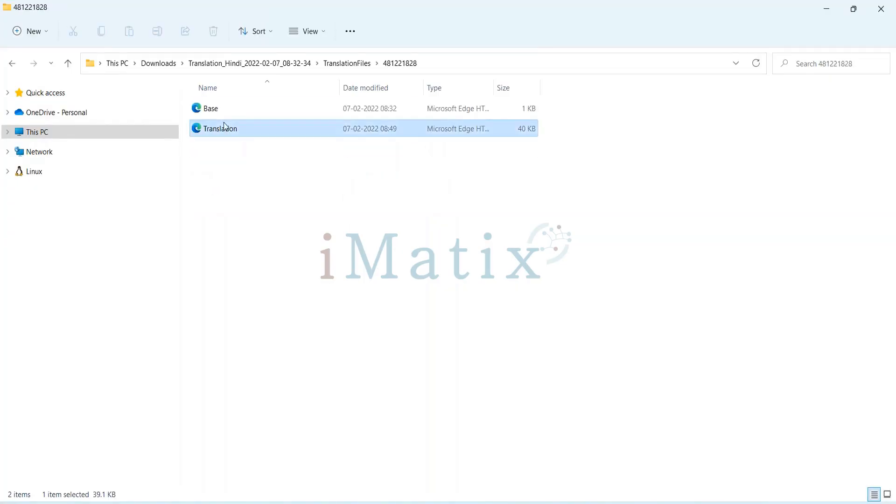
double_click(224, 127)
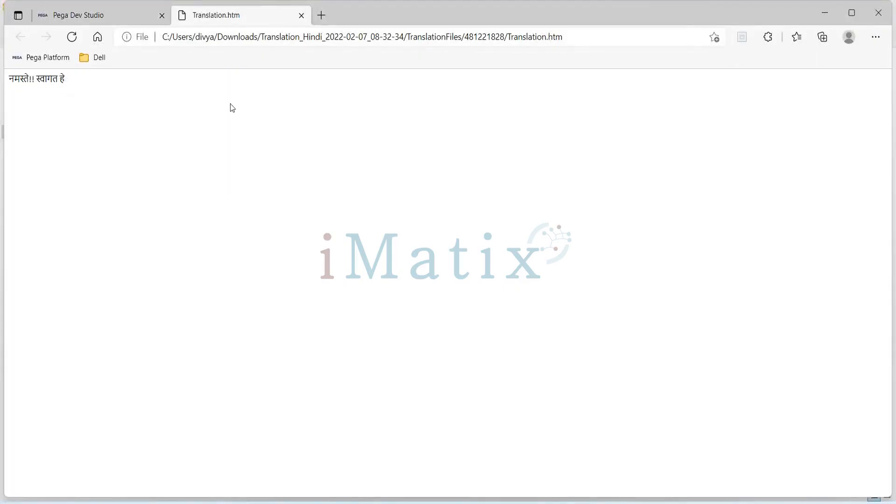
Return to the case and review the Get Personal Info form's instructions, field labels and stage names for Hindi translations.
key("alt+Tab")
key("alt+Tab")
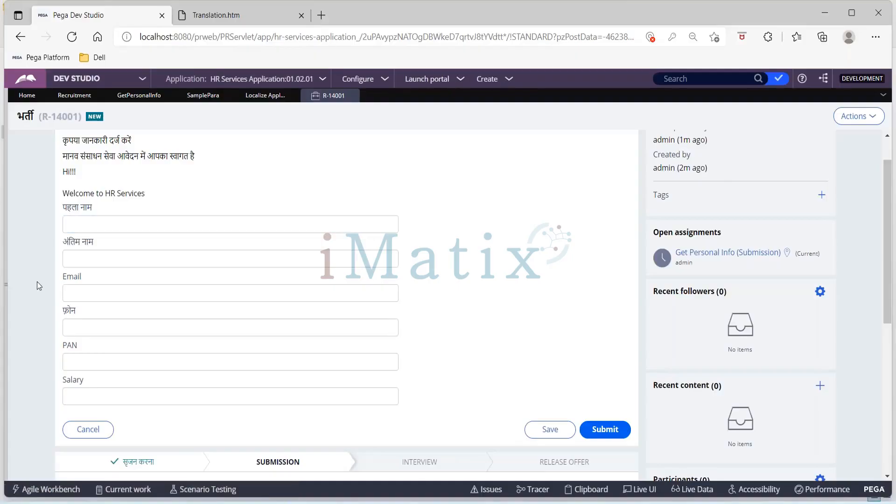
scroll(37, 309, "up", 1)
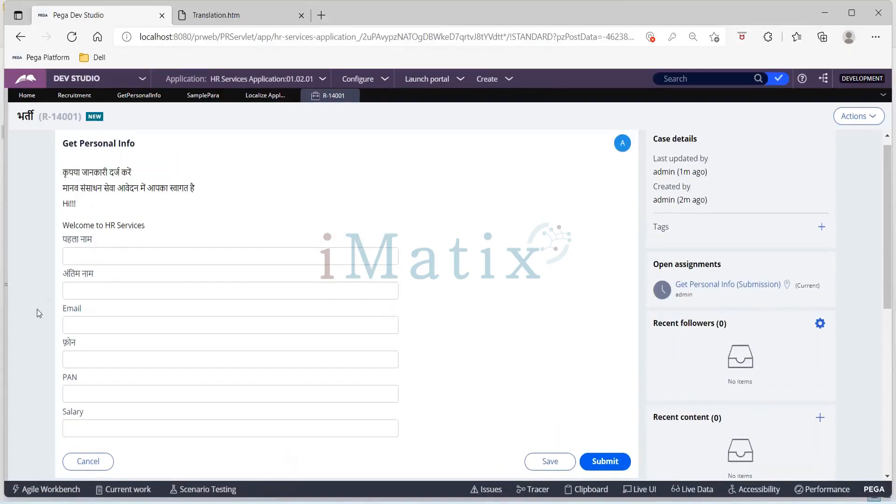
scroll(102, 247, "up", 1)
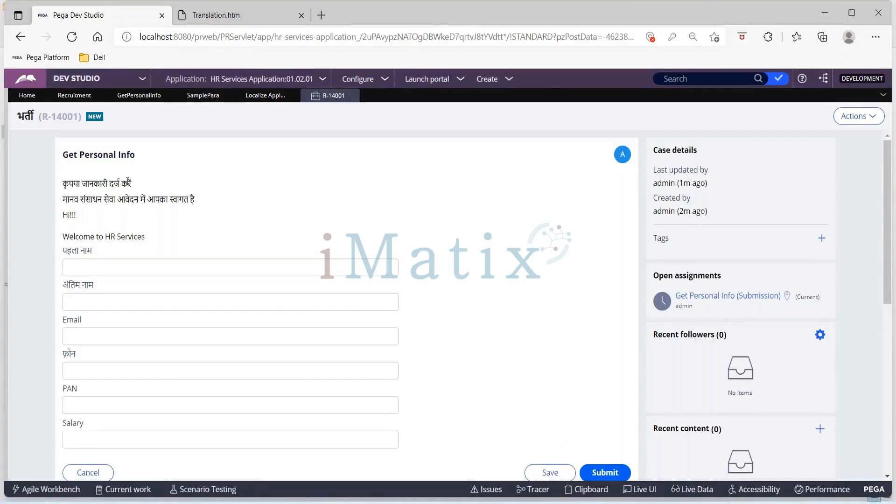
scroll(197, 200, "down", 1)
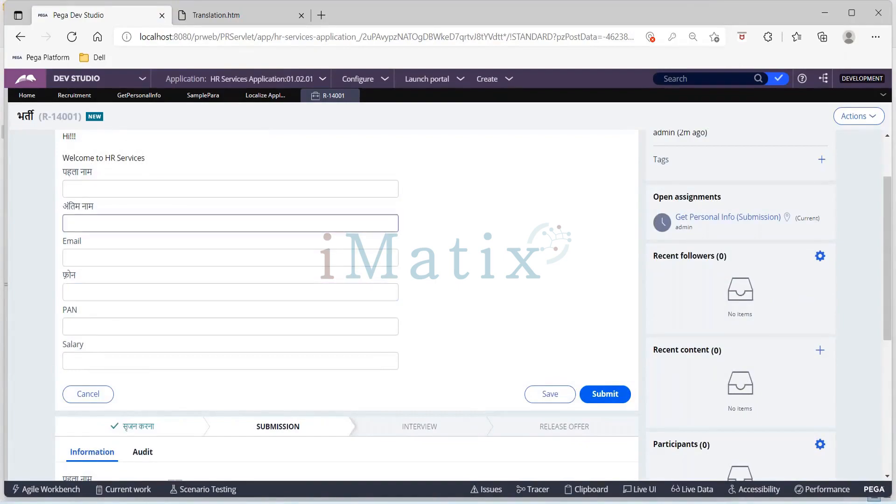
scroll(456, 263, "down", 1)
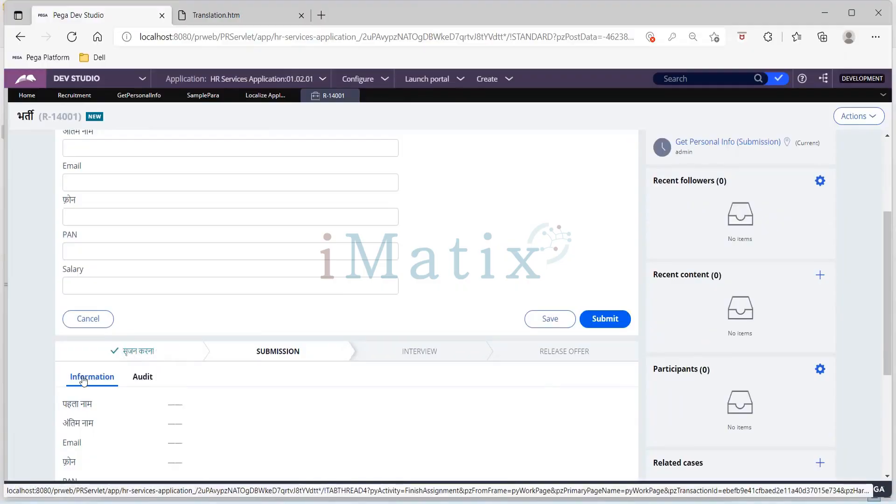
scroll(244, 364, "down", 2)
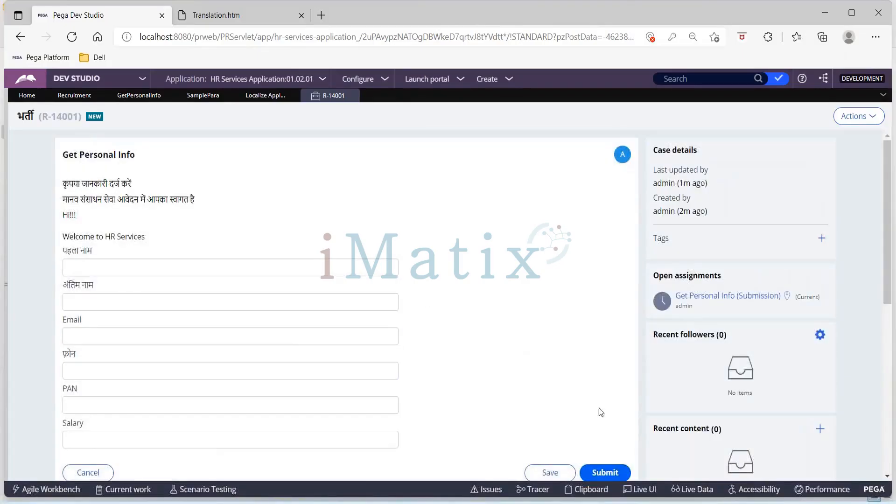
Submit the Get Personal Info form empty and advance the Recruitment case through all its remaining steps to Collect Feedback.
left_click(605, 473)
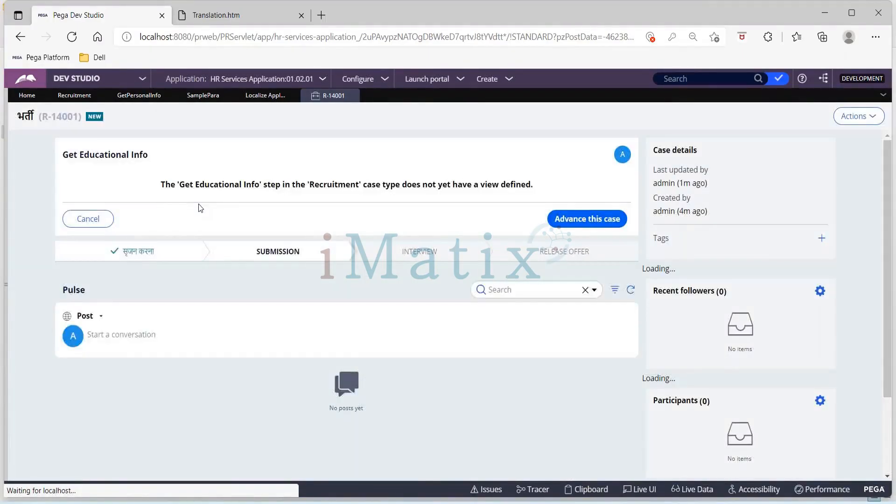
left_click(138, 251)
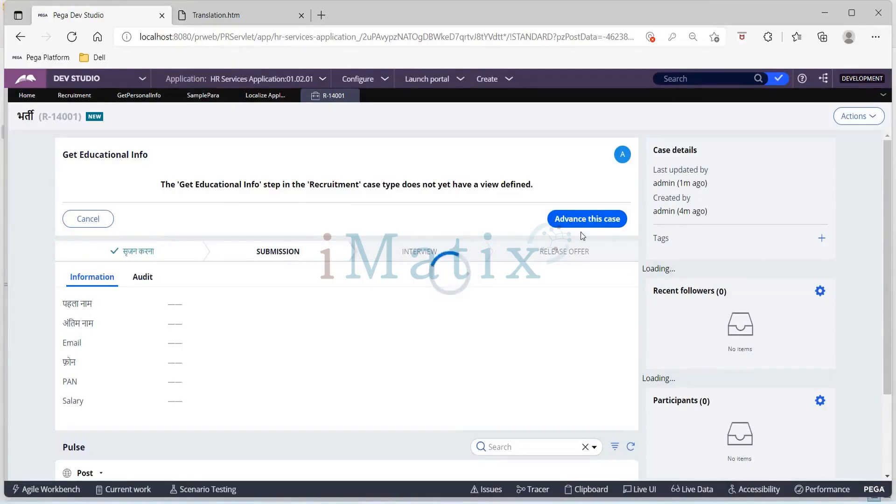
left_click(569, 220)
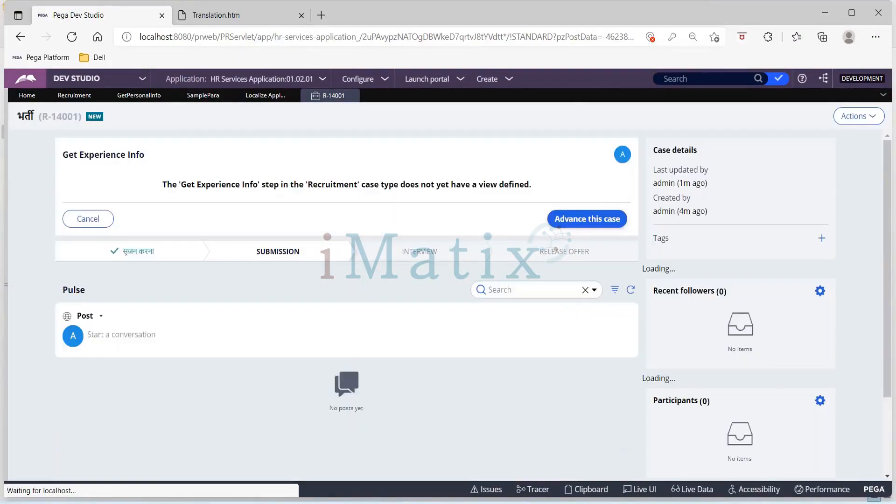
left_click(594, 224)
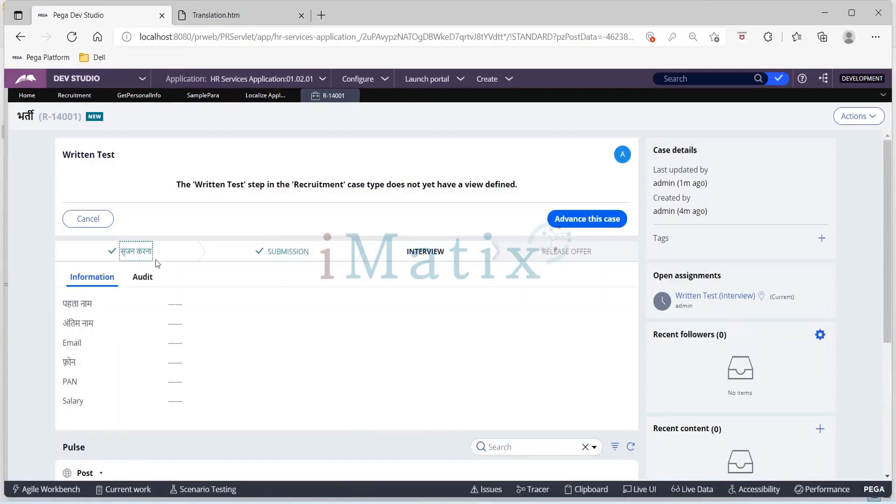
left_click(609, 223)
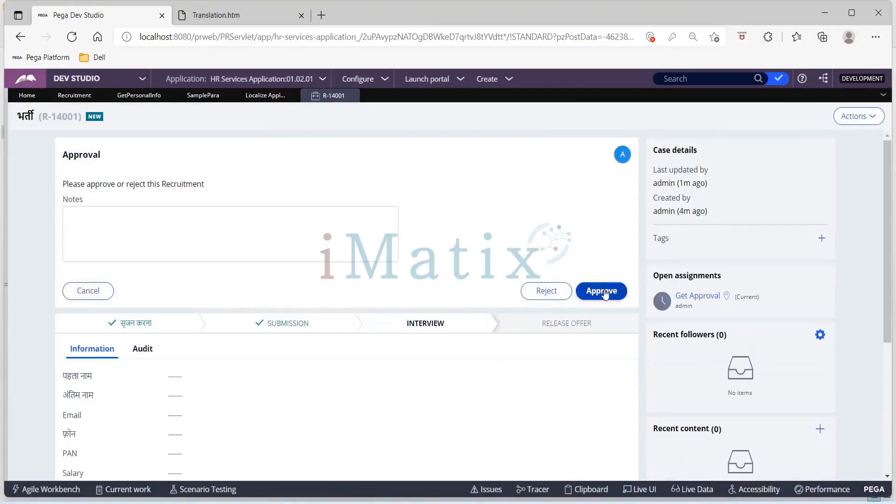
left_click(603, 293)
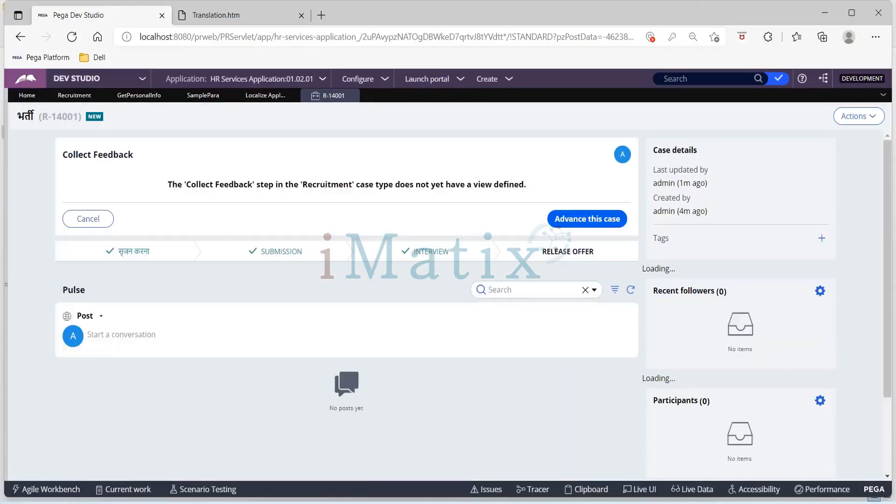
left_click(593, 227)
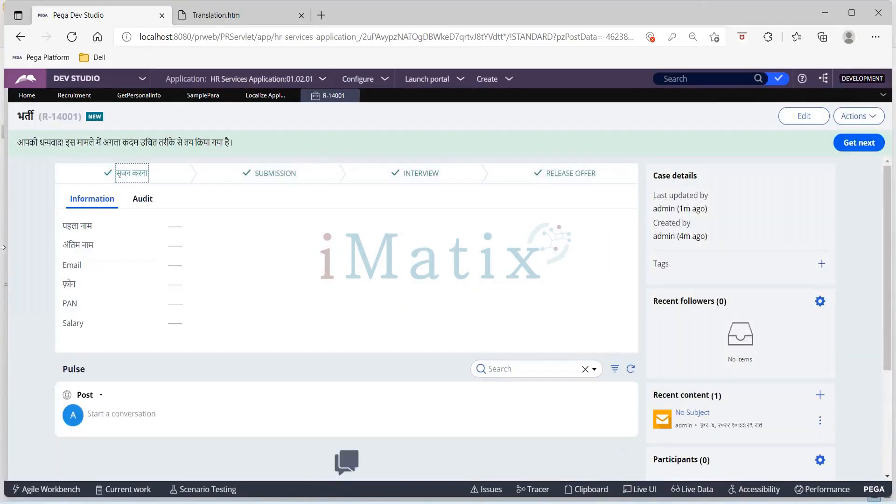
Examine the case's closing confirmation message and review the stages and steps in the Recruitment case type's life cycle.
left_click_drag(19, 146, 236, 131)
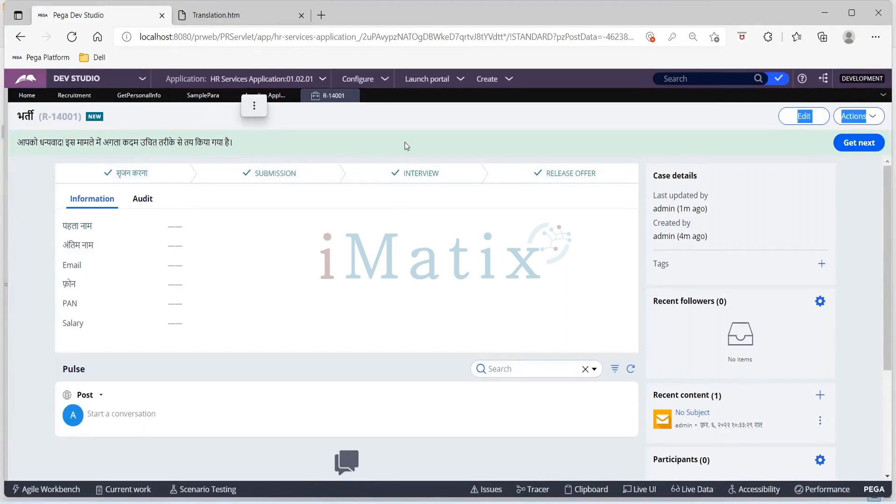
left_click(230, 16)
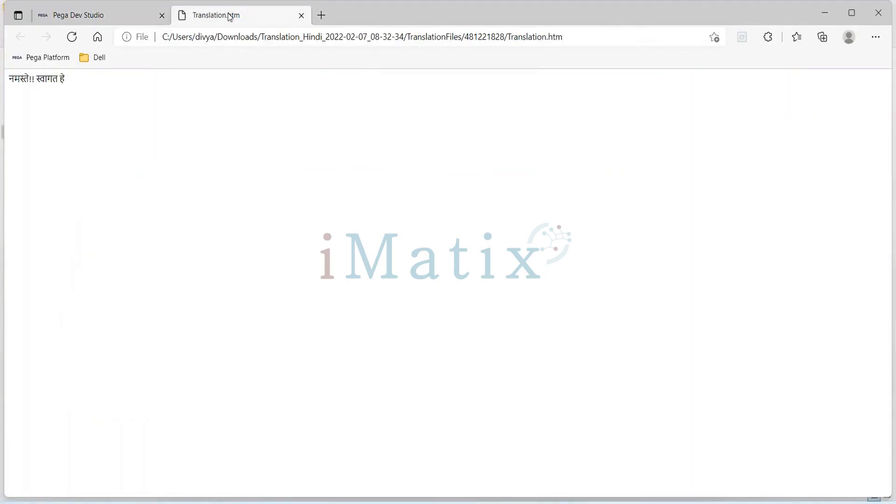
left_click(122, 14)
left_click(64, 102)
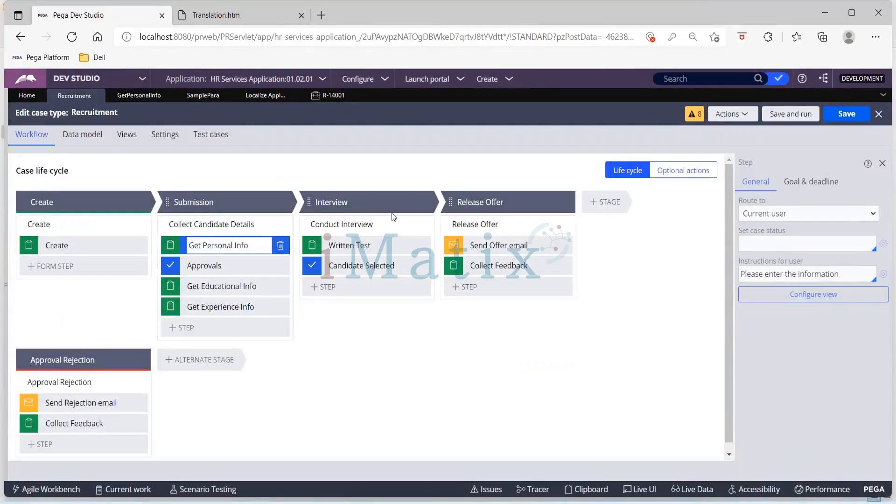
mouse_move(615, 501)
Open the TextToTranslate XML file from the translation pack's TranslationFiles folder and close its browser view.
left_click(234, 19)
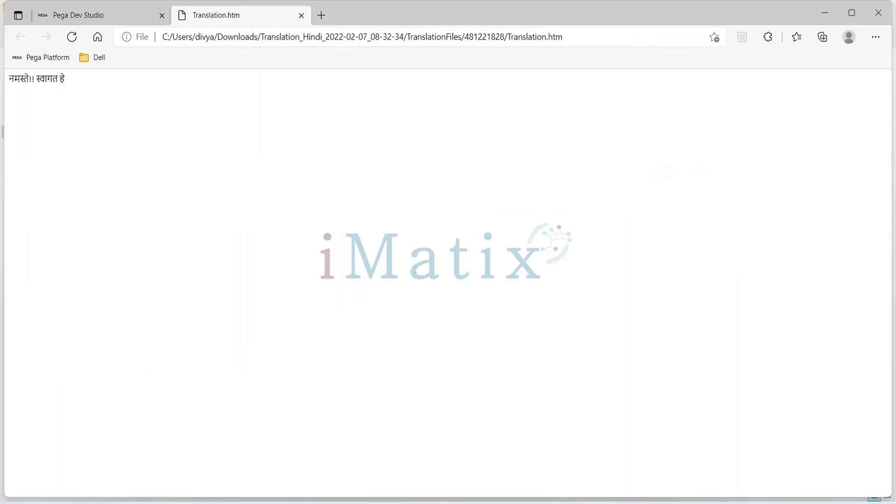
left_click(409, 503)
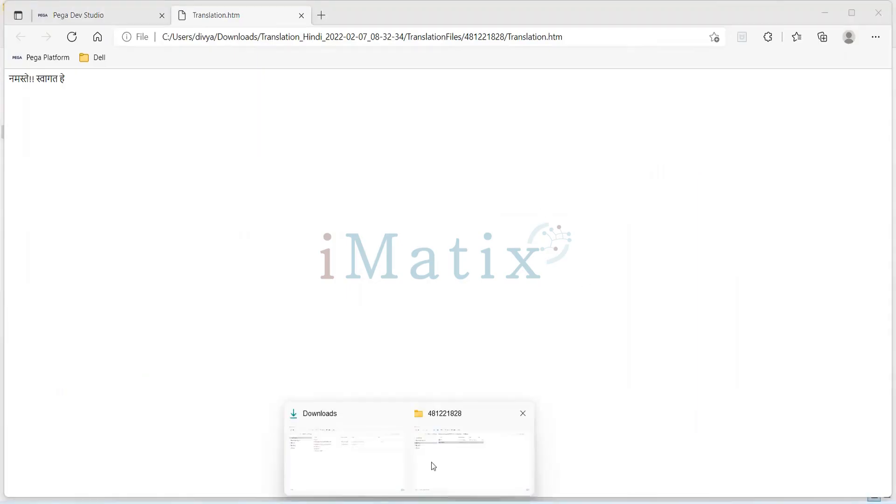
left_click(433, 466)
left_click(230, 70)
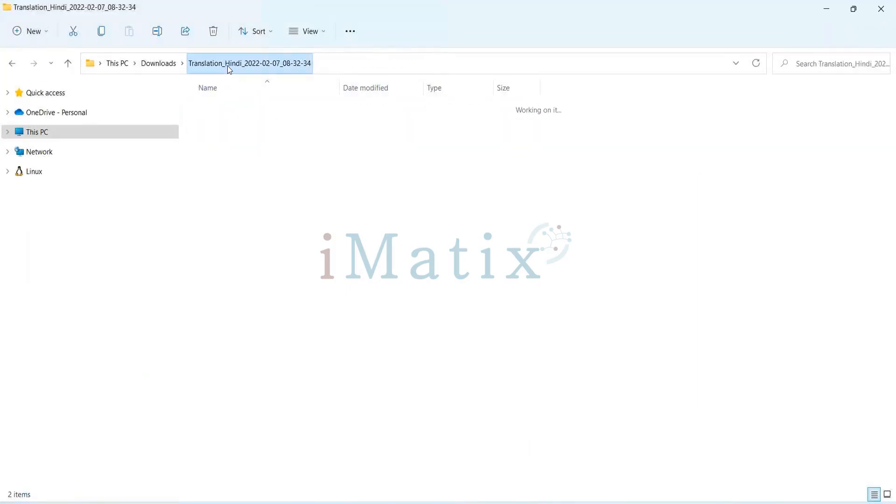
left_click(169, 63)
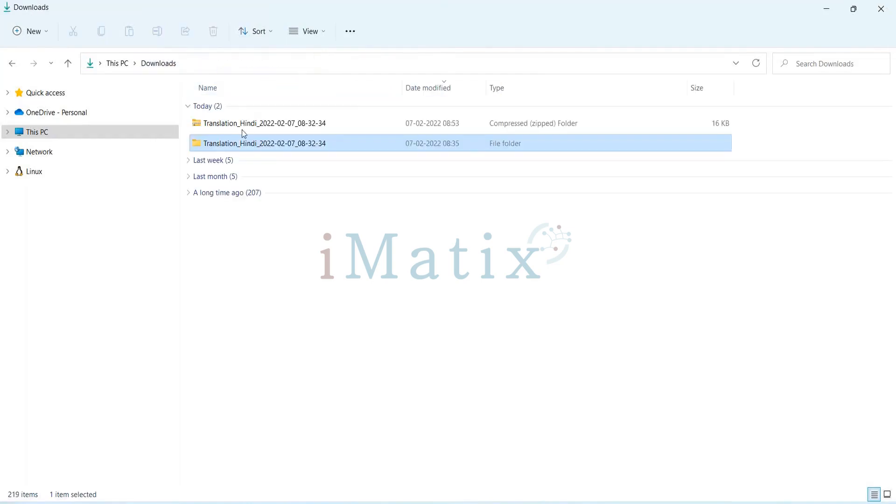
double_click(240, 144)
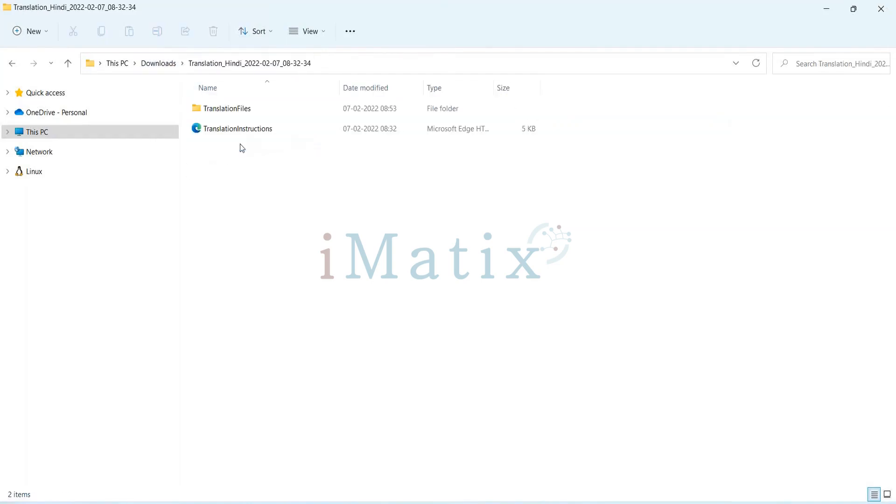
double_click(228, 108)
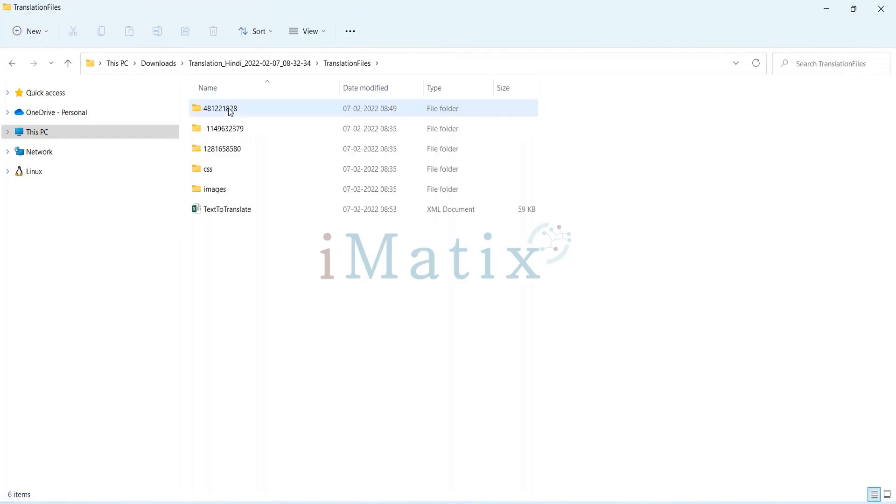
left_click(242, 209)
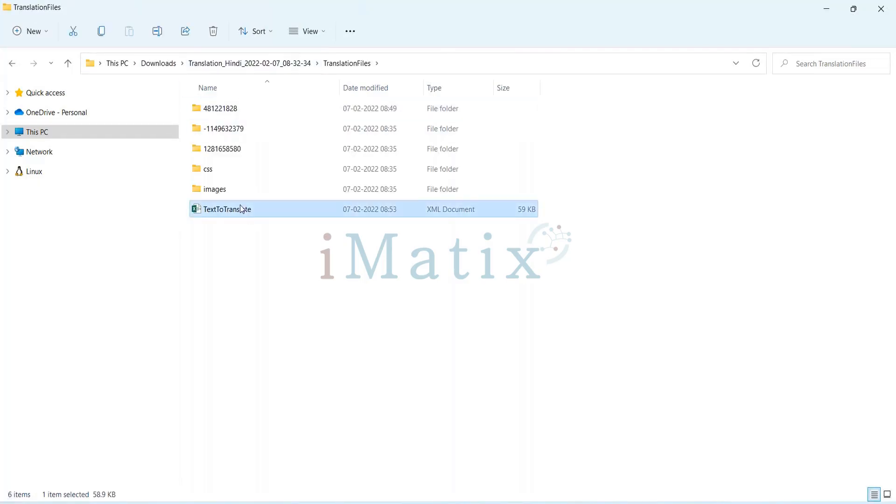
double_click(243, 209)
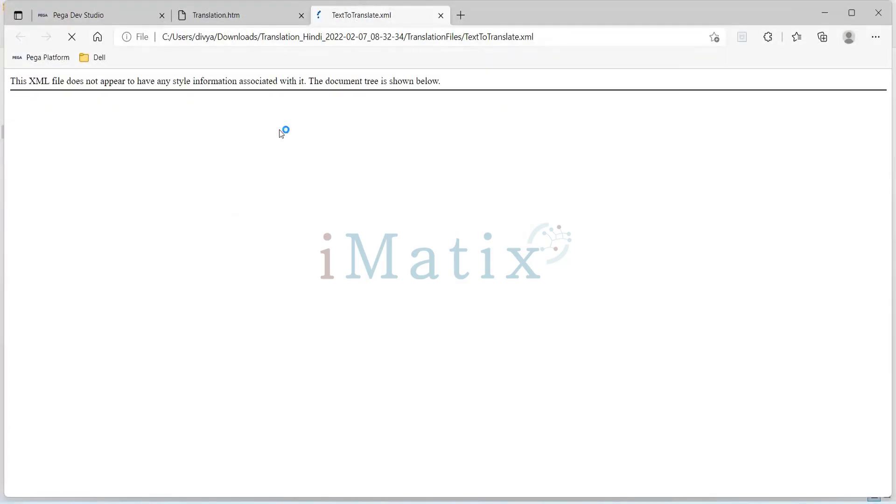
left_click(441, 15)
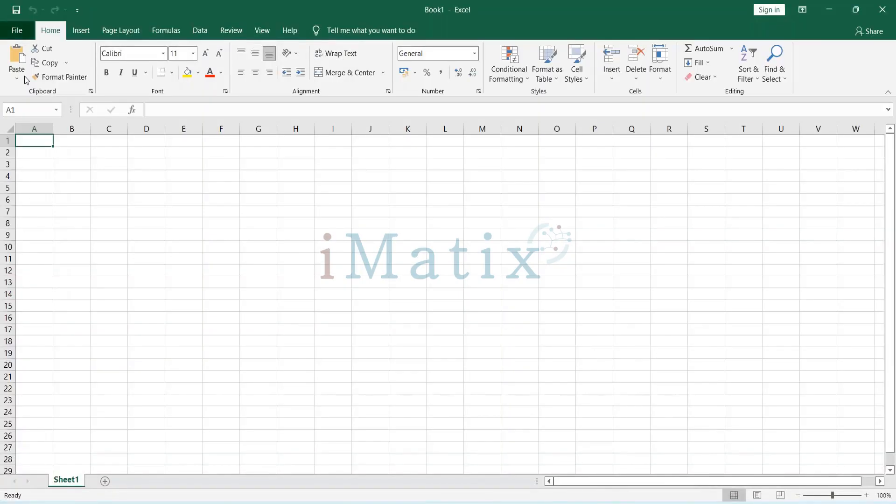
Open the TextToTranslate file in Excel and review its Base and Translation entries through to the last rows.
left_click(17, 31)
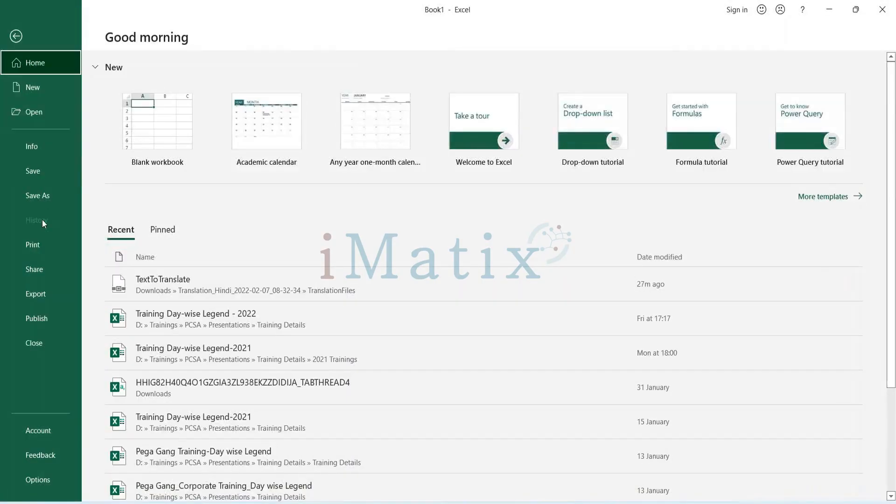
left_click(50, 110)
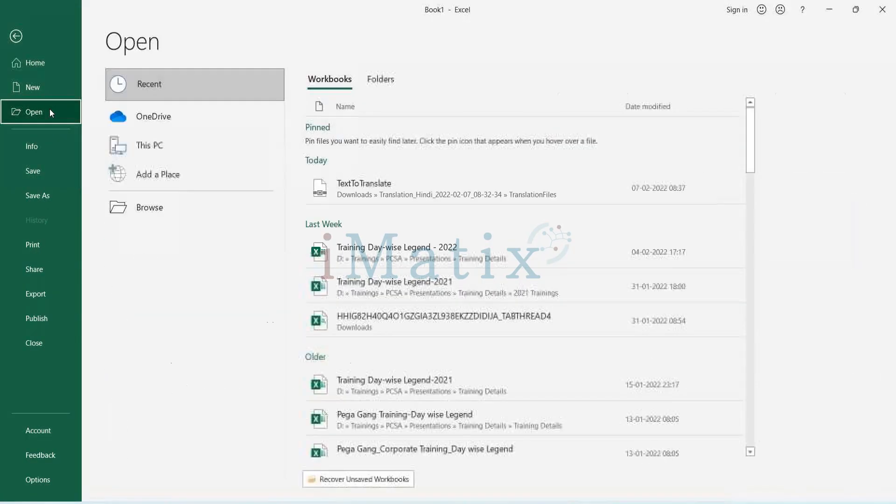
left_click(370, 192)
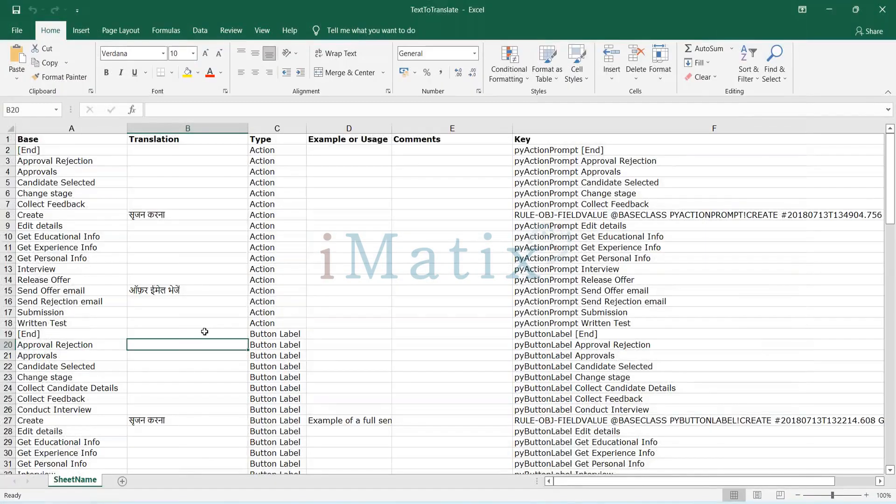
scroll(204, 332, "down", 5)
scroll(205, 332, "down", 17)
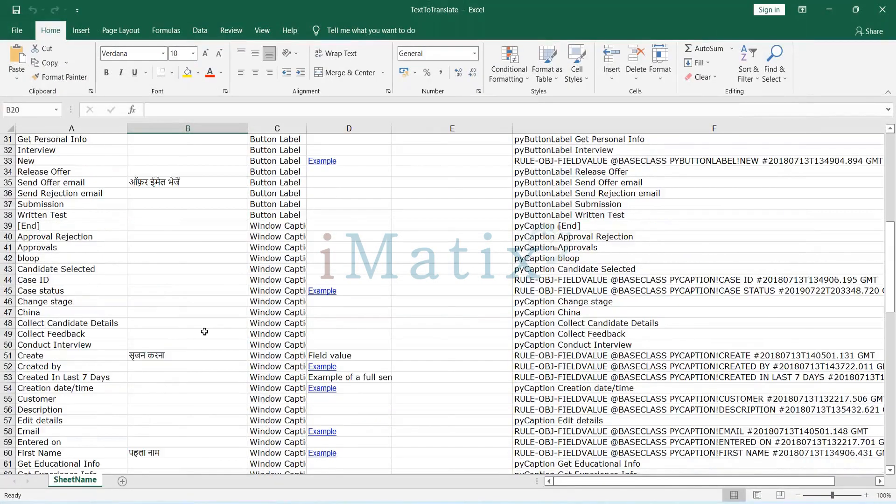
scroll(205, 332, "down", 11)
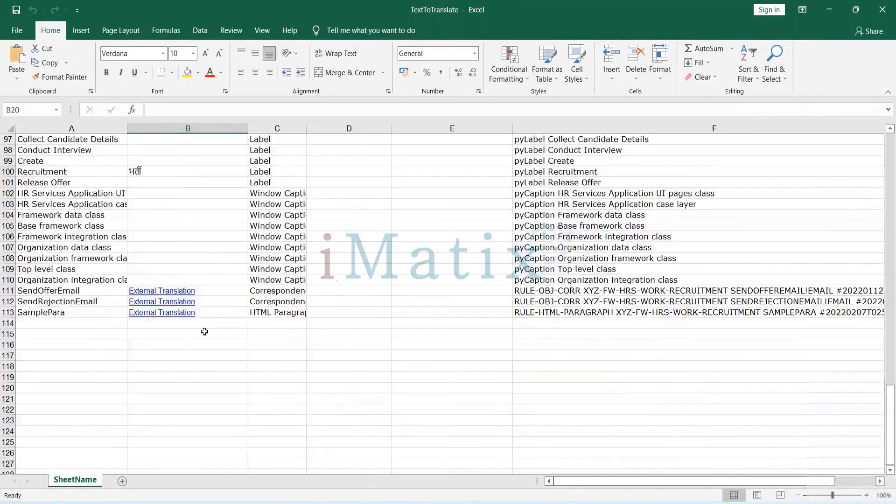
Open the Translation HTML file from the 481221828 folder, examine its Hindi text, and close both Translation.htm views.
left_click(153, 284)
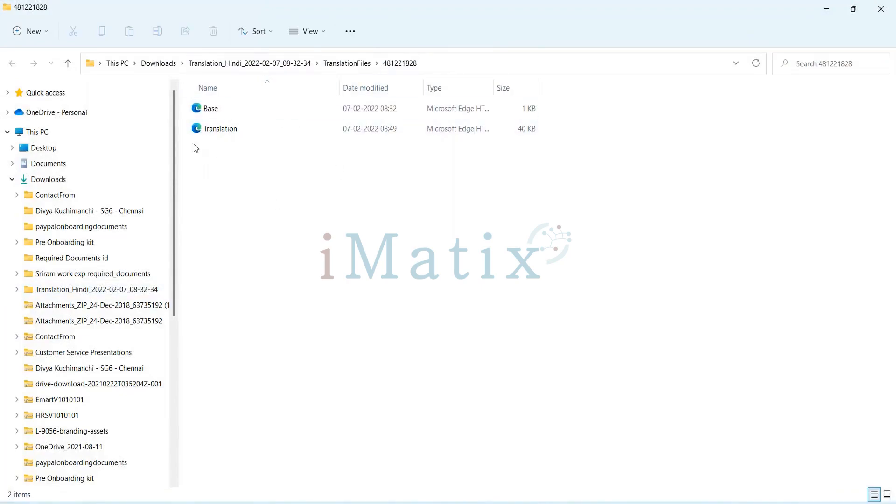
left_click(13, 180)
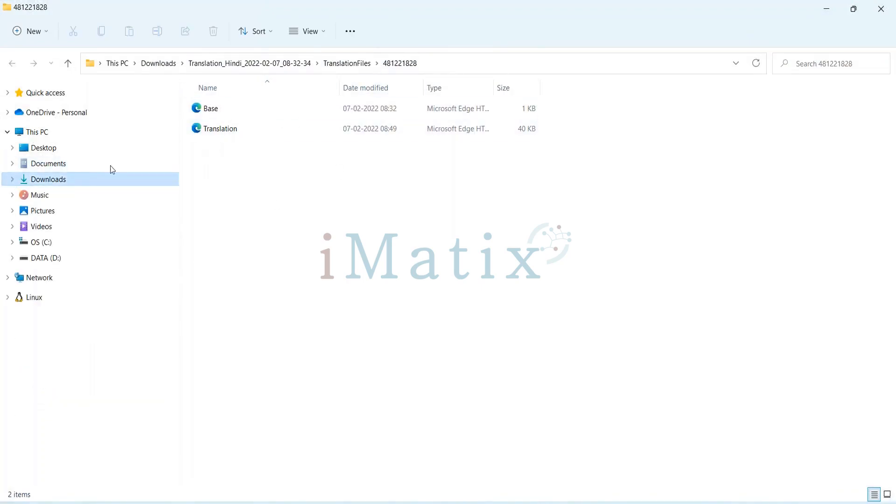
left_click(251, 133)
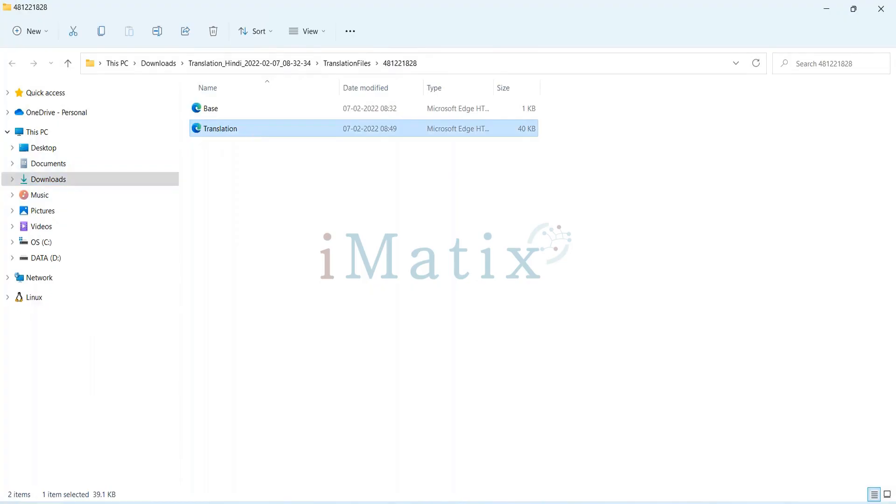
key("Return")
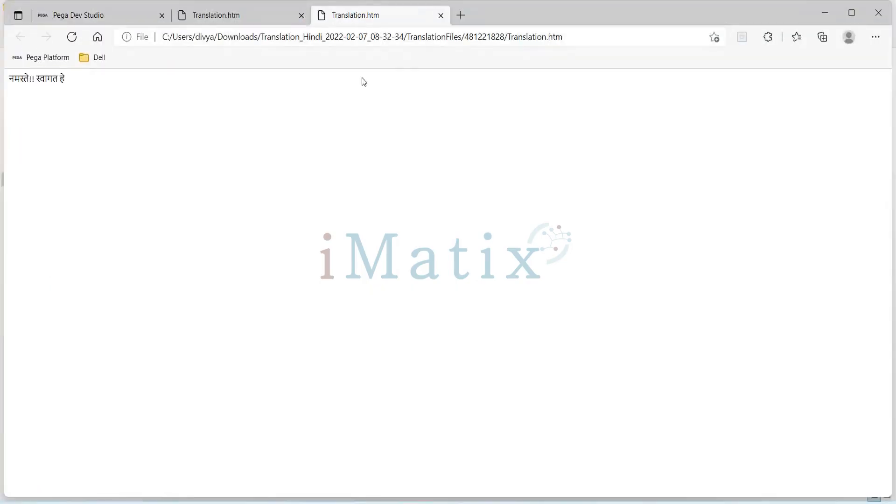
left_click(440, 15)
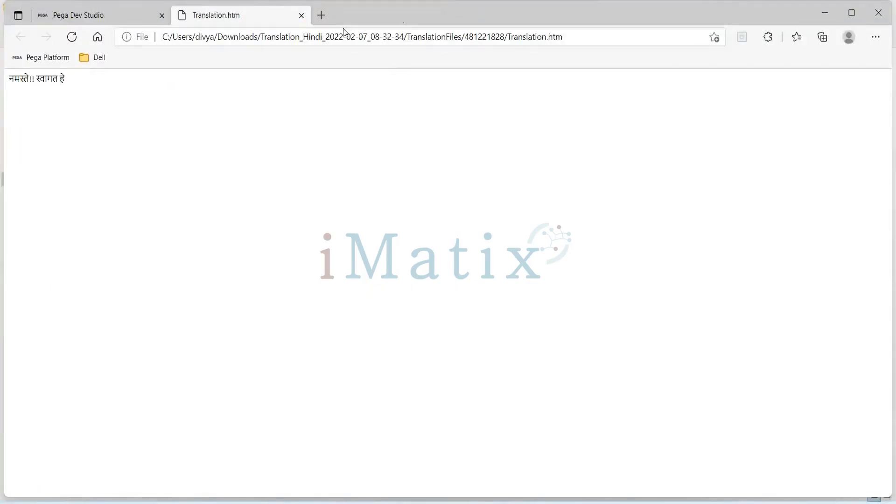
left_click(302, 15)
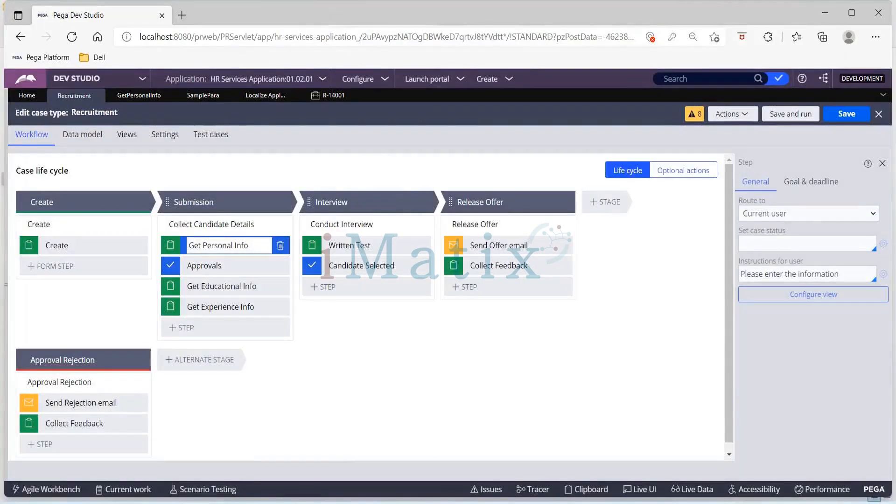
Create a new Recruitment case and examine the greeting paragraph on its Get Personal Info form.
left_click(510, 79)
left_click(518, 88)
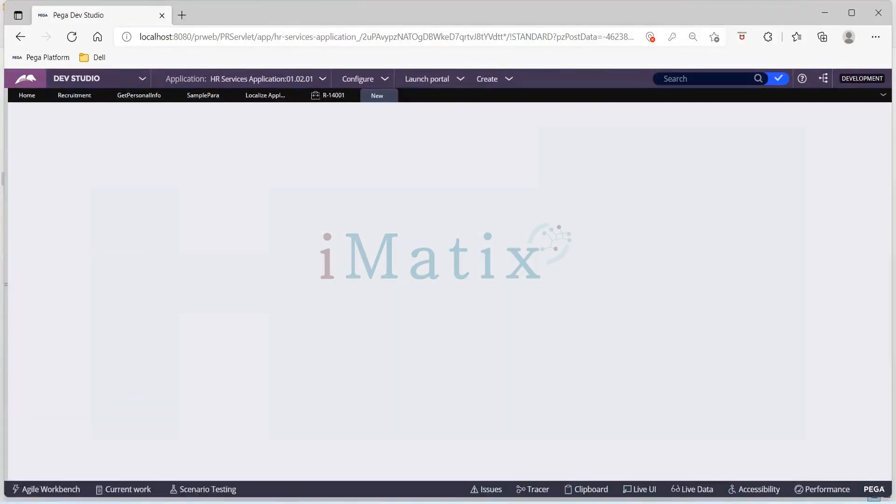
left_click(733, 215)
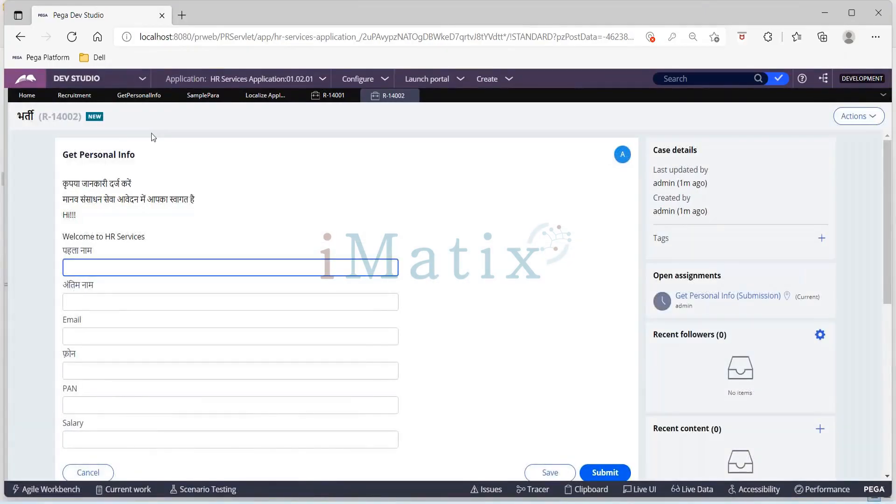
left_click_drag(64, 217, 172, 237)
left_click(191, 212)
Open the SamplePara paragraph rule and look through its content, pages and classes, and specifications.
left_click(203, 95)
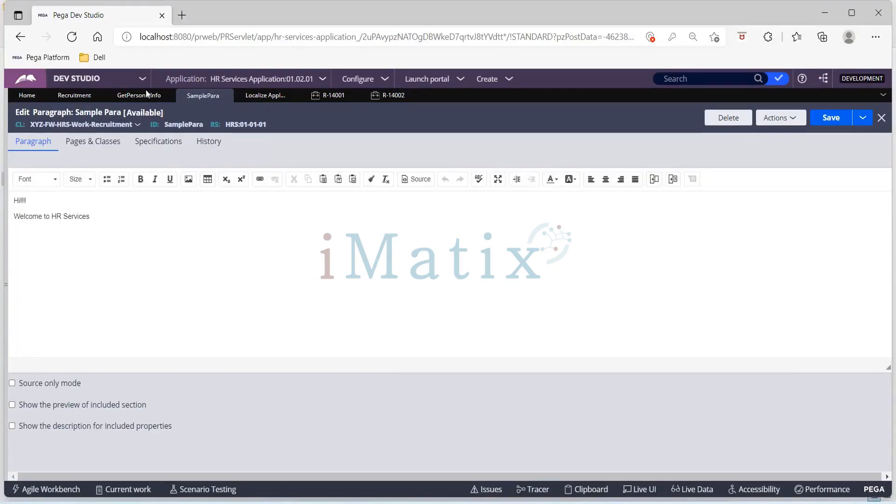
left_click(103, 147)
left_click(168, 144)
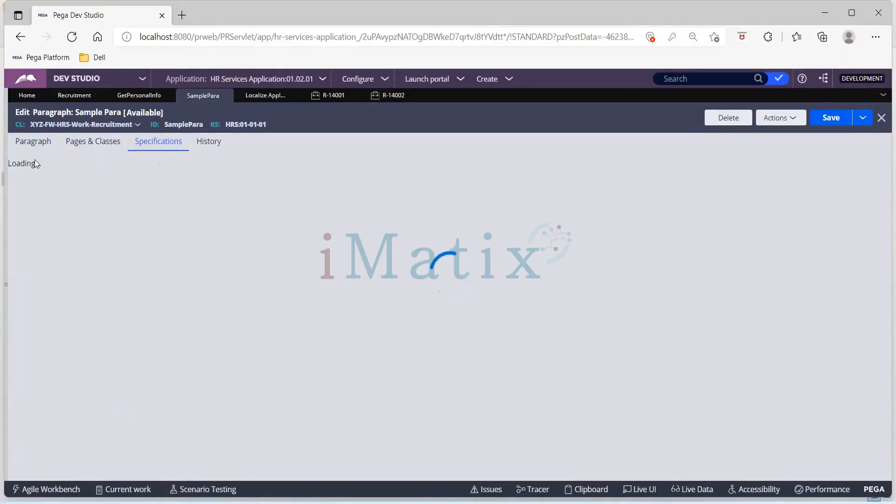
Refresh the App Explorer and expand the Recruitment class down to its User Interface rule types.
mouse_move(23, 187)
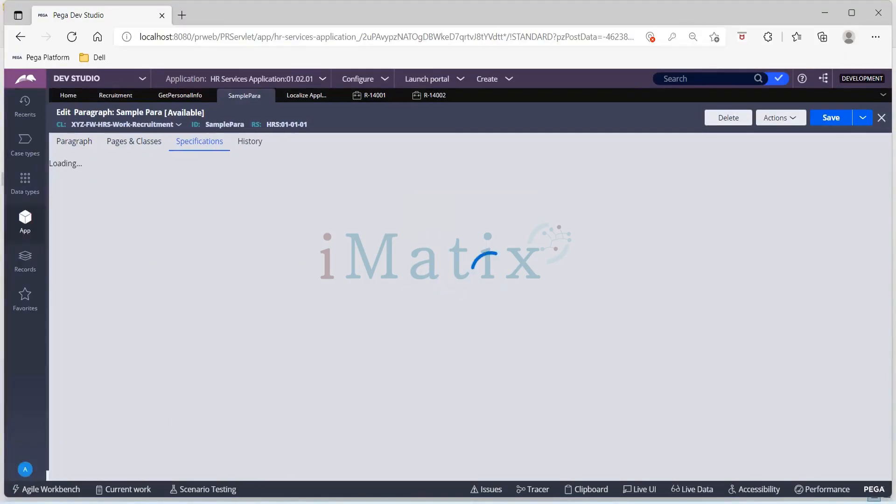
left_click(25, 220)
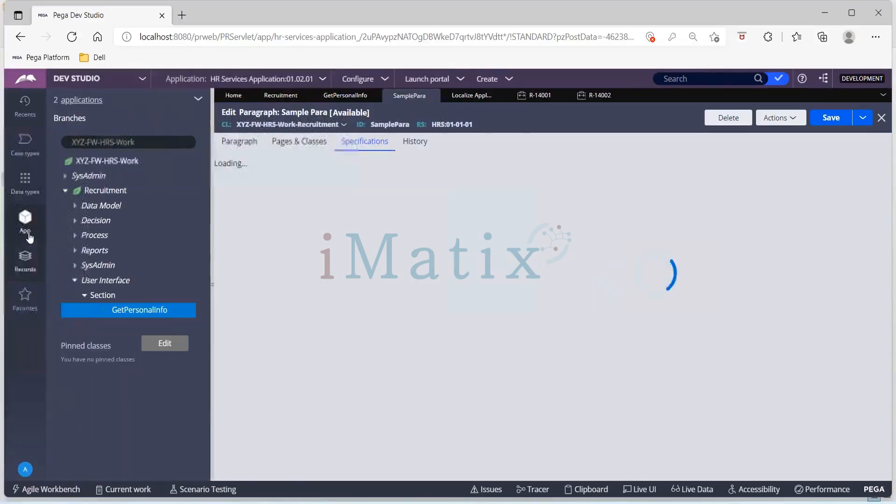
left_click(198, 100)
left_click(199, 100)
left_click(199, 101)
mouse_move(202, 132)
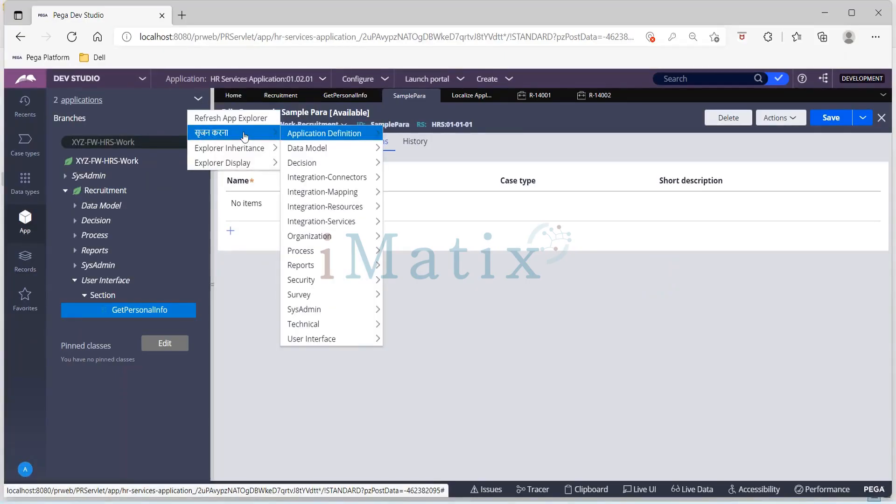
mouse_move(235, 136)
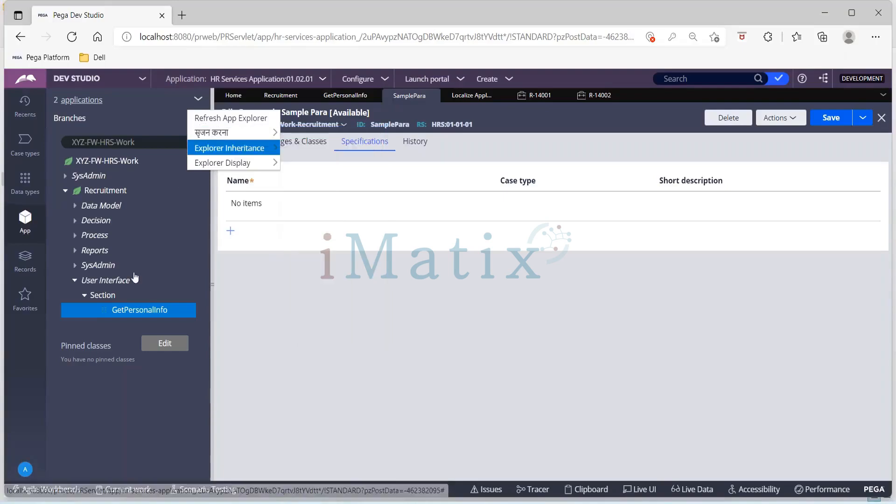
left_click(213, 120)
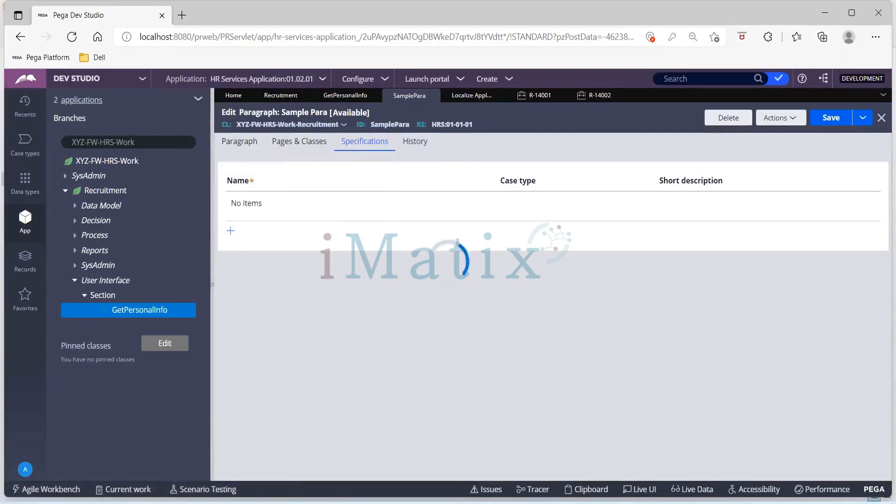
left_click(59, 191)
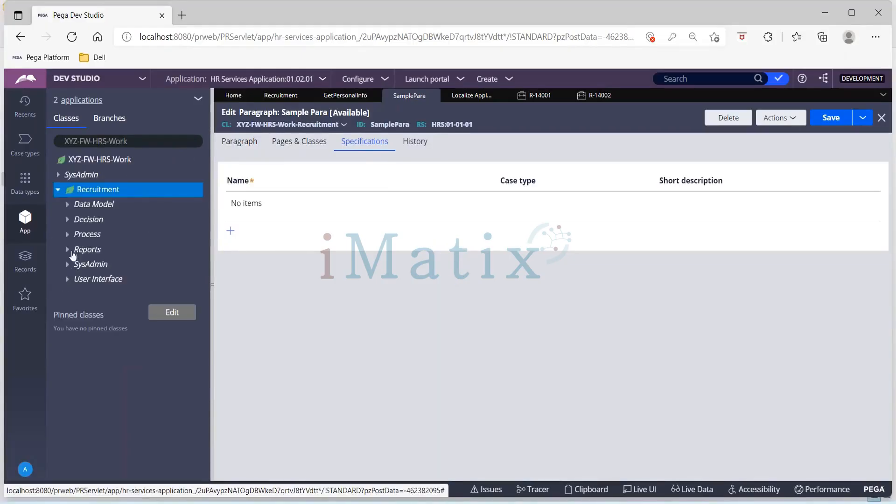
left_click(68, 279)
Inspect the general and advanced presentation properties of the GetPersonalInfo section's paragraph cell and open its referenced SamplePara rule.
left_click(338, 98)
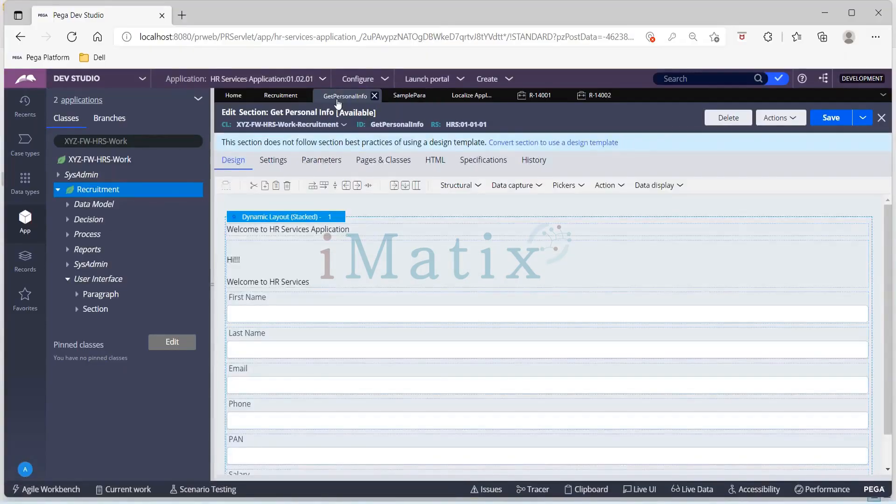
left_click(497, 270)
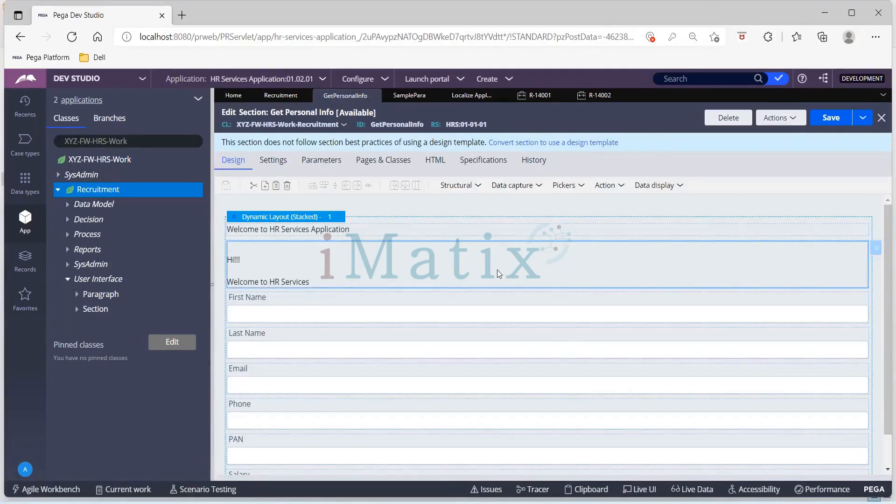
left_click(878, 254)
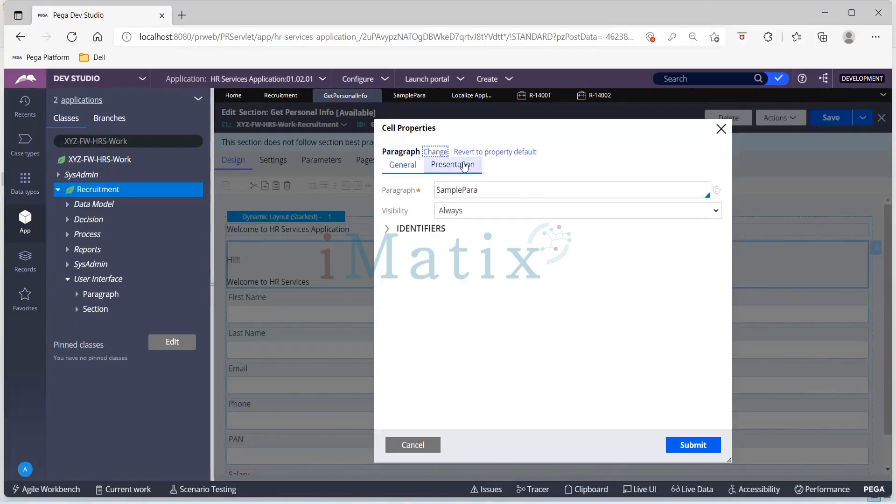
left_click(467, 168)
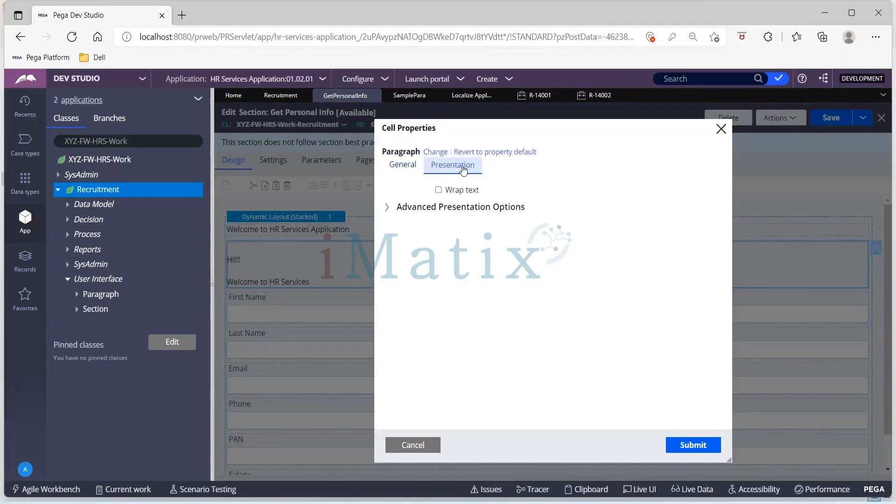
left_click(387, 208)
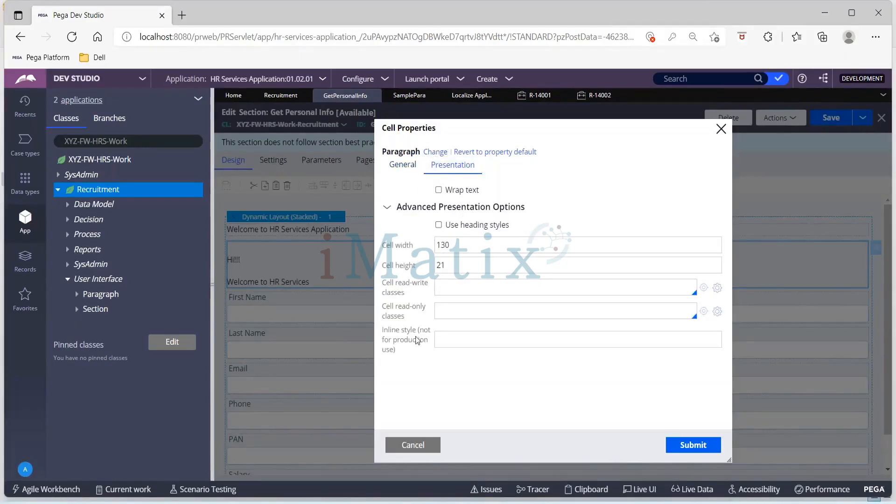
left_click(403, 168)
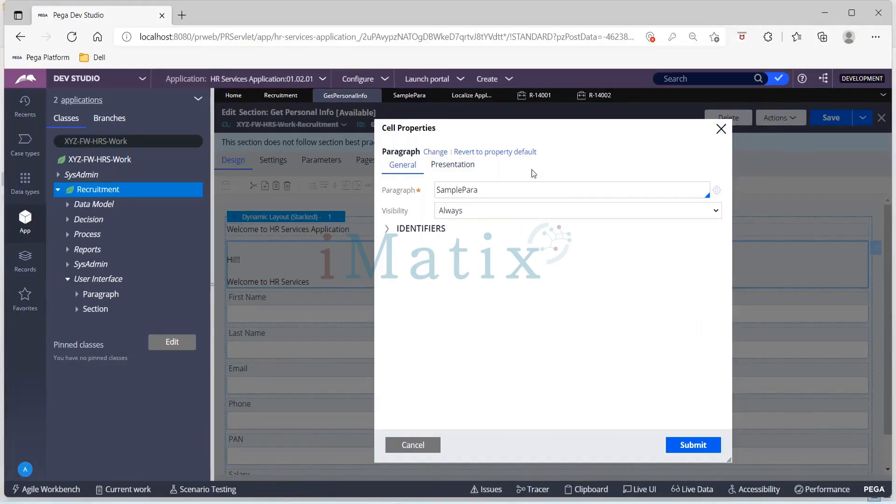
left_click(716, 196)
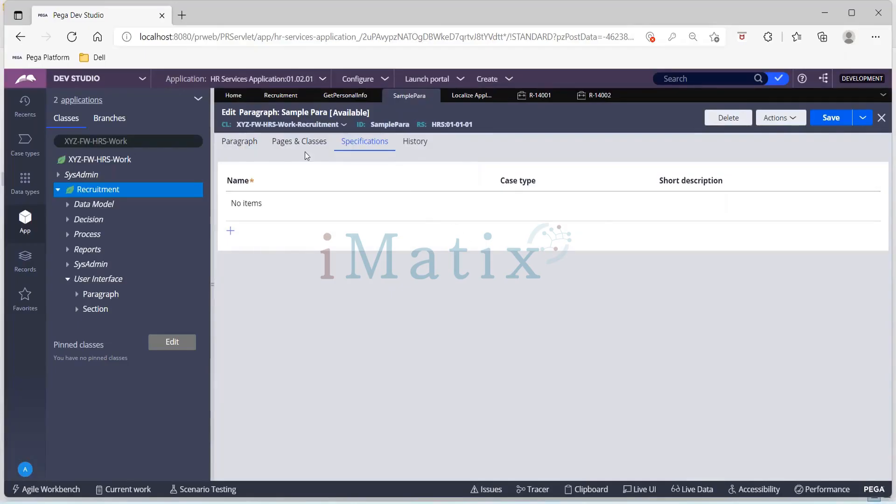
View SamplePara's paragraph text, reopen the rule from the Recruitment class's Paragraph rules, and check its available rule actions.
left_click(249, 145)
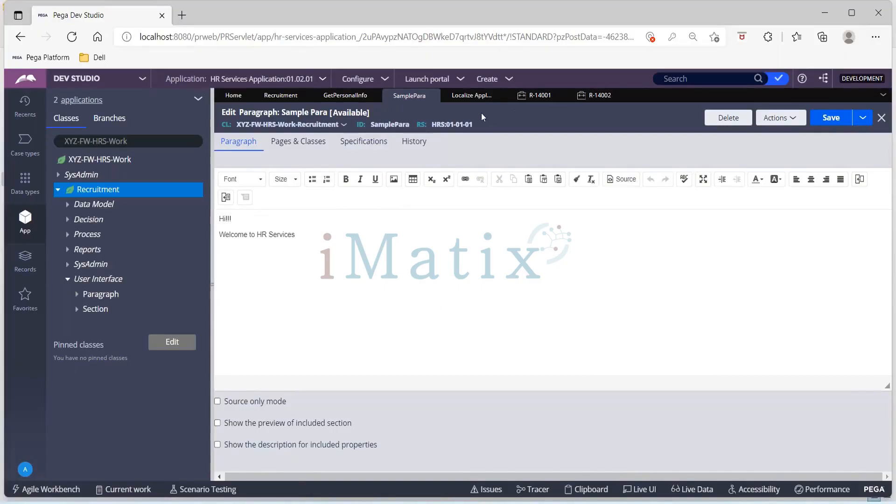
left_click(77, 294)
left_click(129, 312)
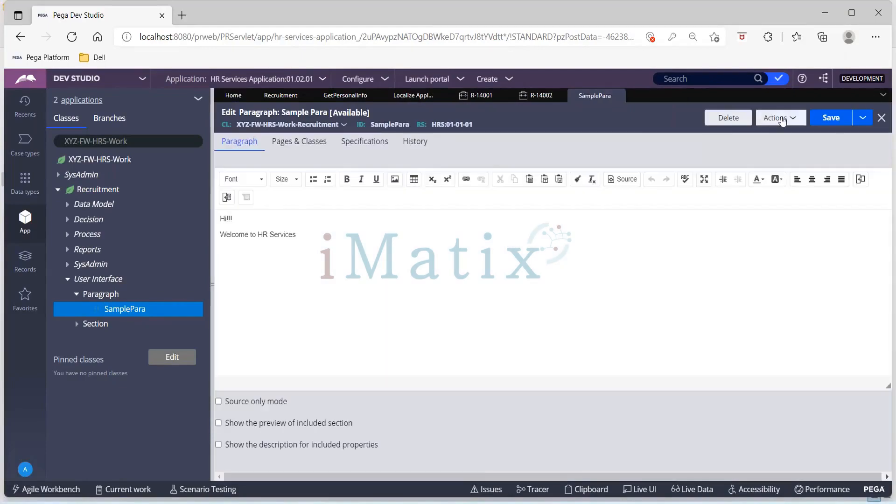
left_click(783, 121)
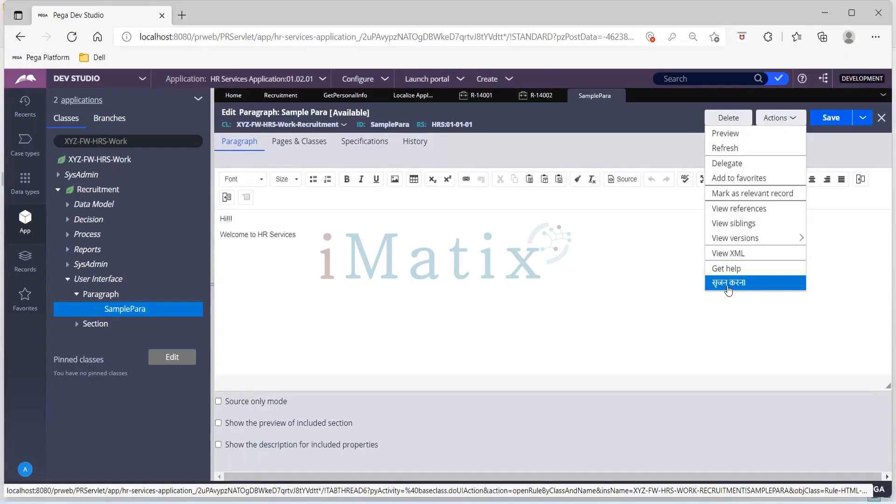
left_click(522, 315)
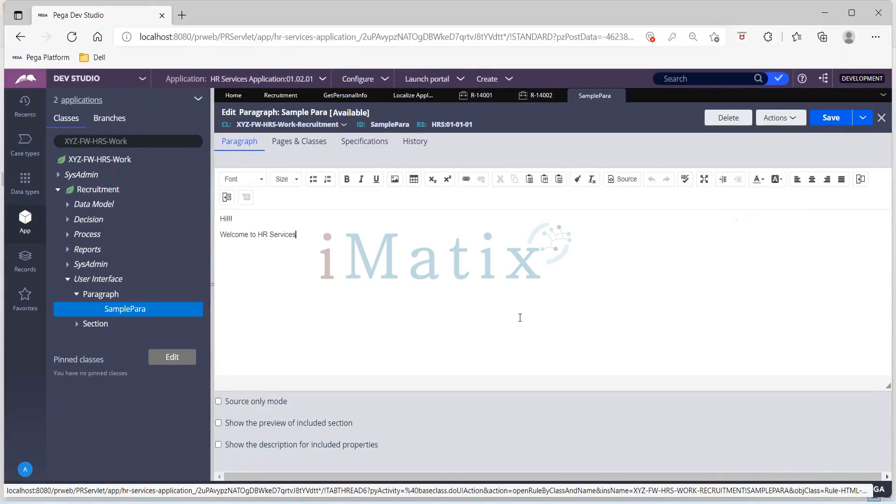
Return to the newly created Recruitment case and recheck the greeting paragraph on the Get Personal Info form.
double_click(533, 106)
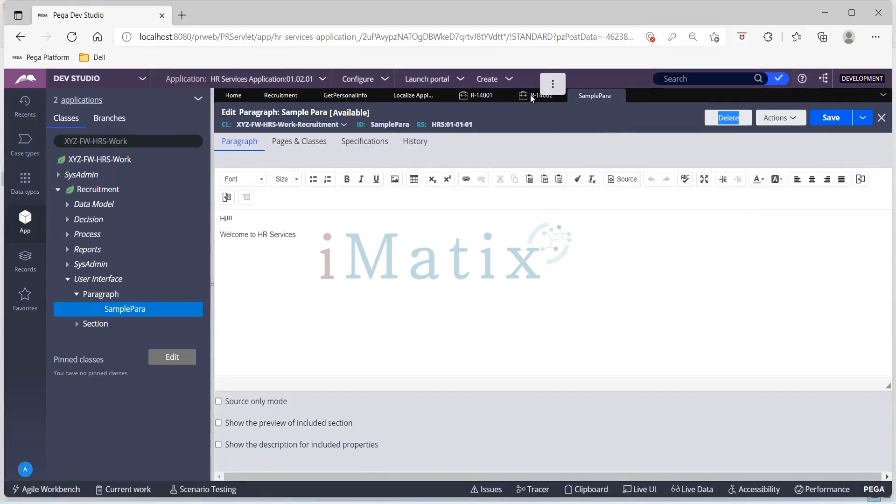
left_click(532, 96)
left_click(497, 227)
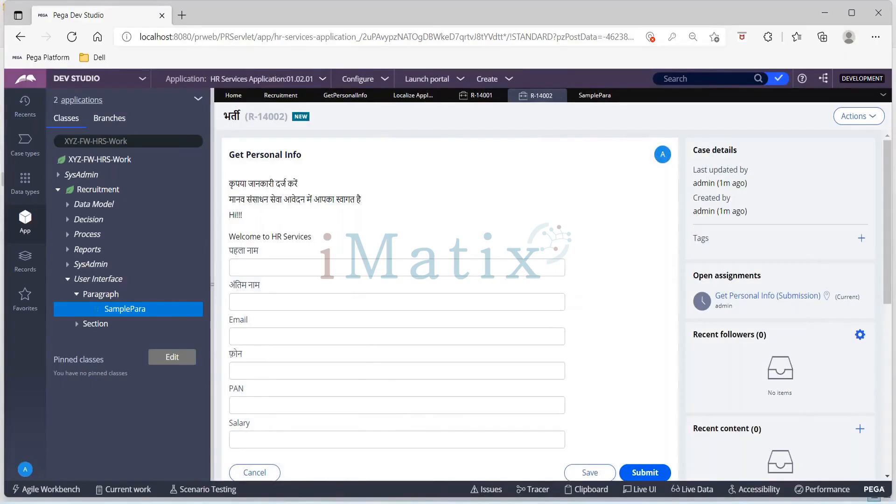
Switch to the TextToTranslate workbook in Excel, widen its Type column, and bring the Key column for the SamplePara row into view.
mouse_move(615, 499)
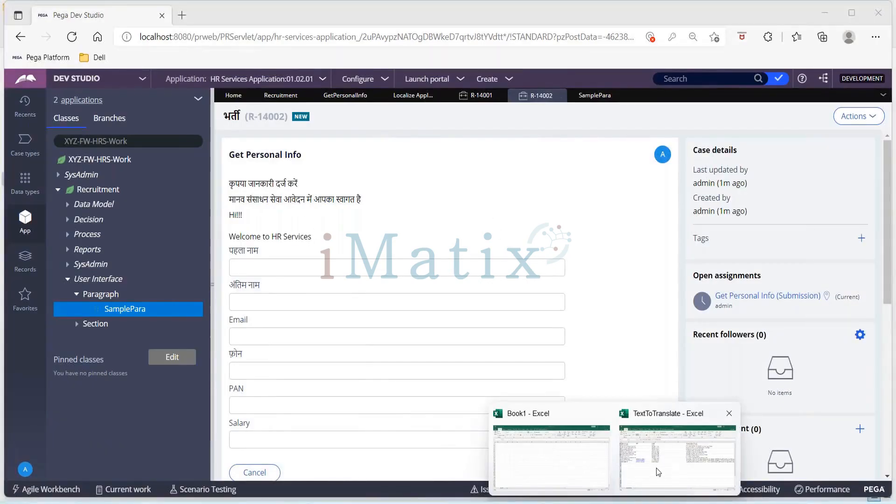
left_click(659, 473)
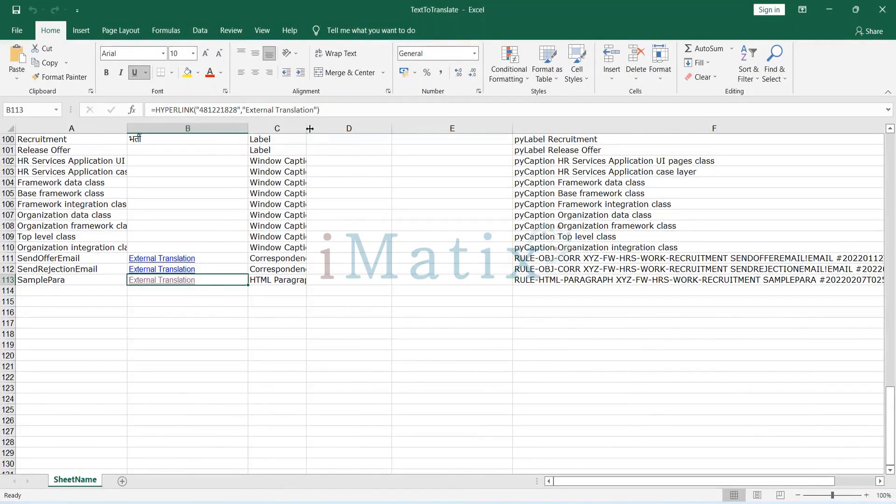
left_click_drag(307, 130, 368, 130)
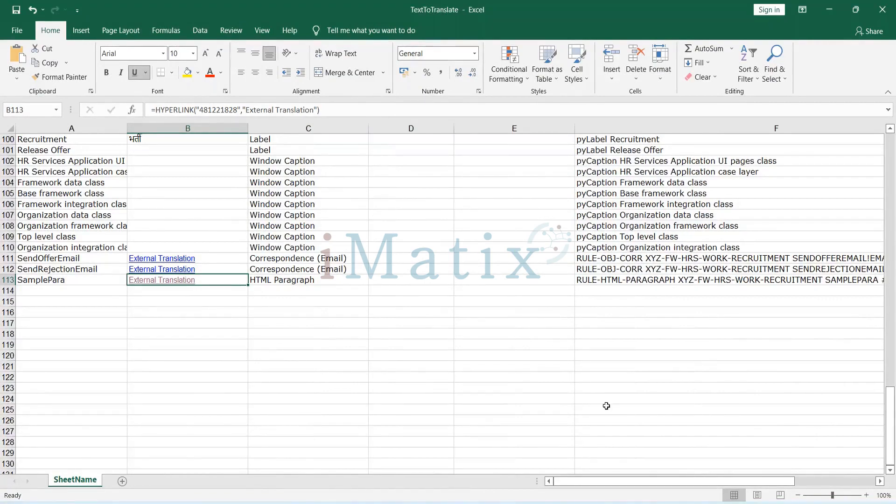
left_click_drag(619, 480, 710, 483)
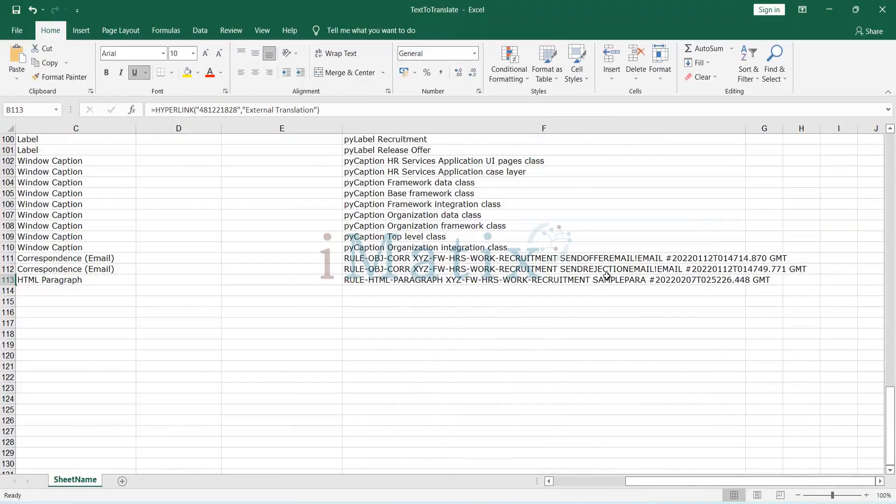
Examine the types, keys and Hindi translations across the translation list, including the SamplePara HTML Paragraph row.
scroll(607, 275, "up", 20)
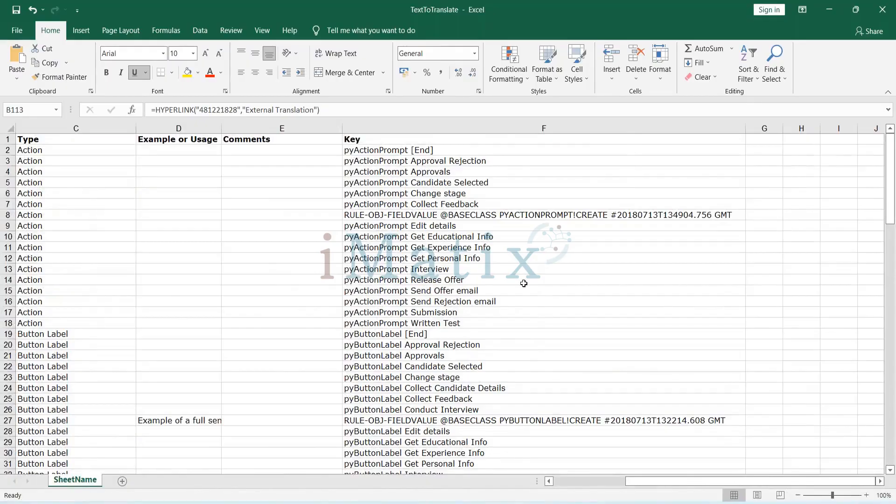
scroll(524, 283, "down", 6)
scroll(524, 283, "up", 5)
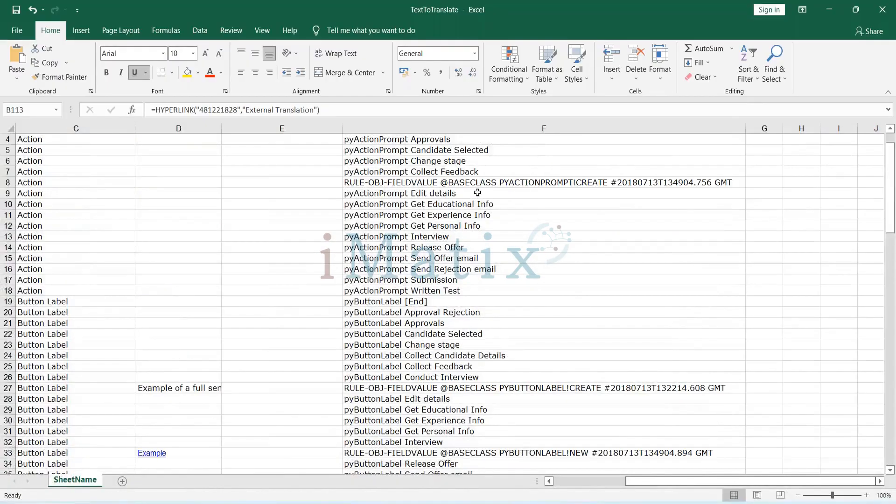
scroll(477, 192, "up", 1)
scroll(478, 192, "down", 10)
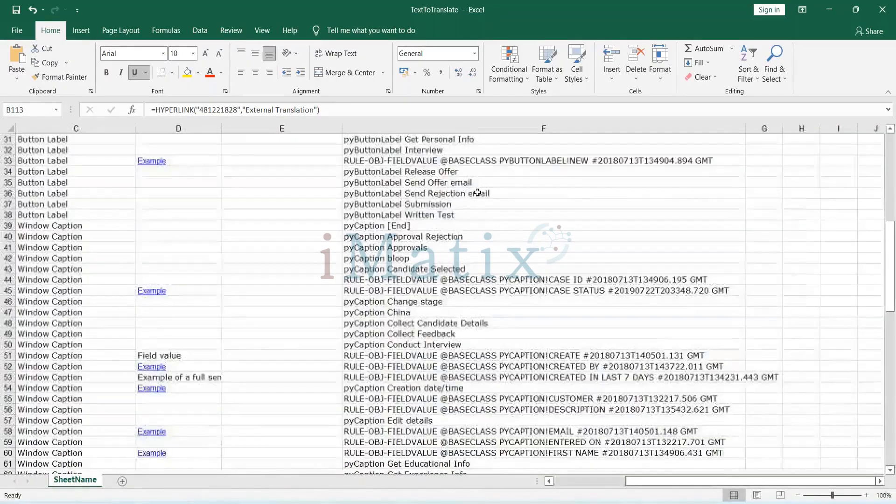
scroll(478, 192, "down", 15)
scroll(478, 193, "down", 10)
scroll(478, 192, "up", 4)
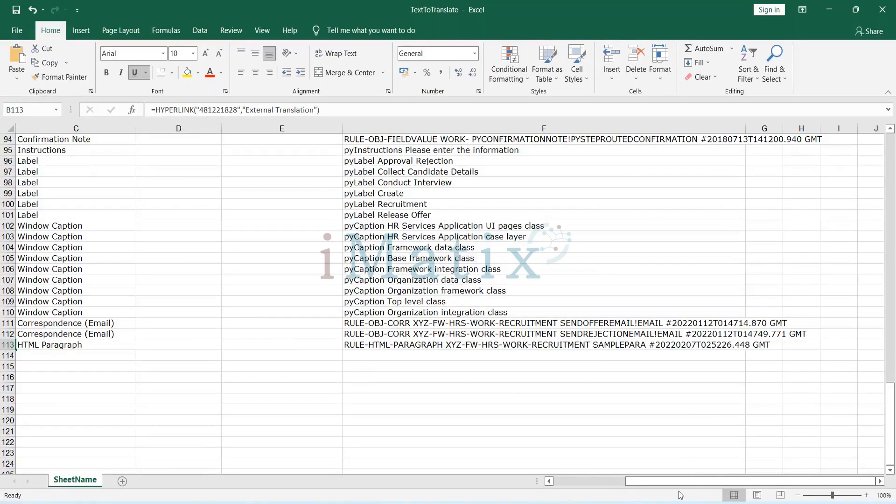
left_click_drag(674, 482, 566, 483)
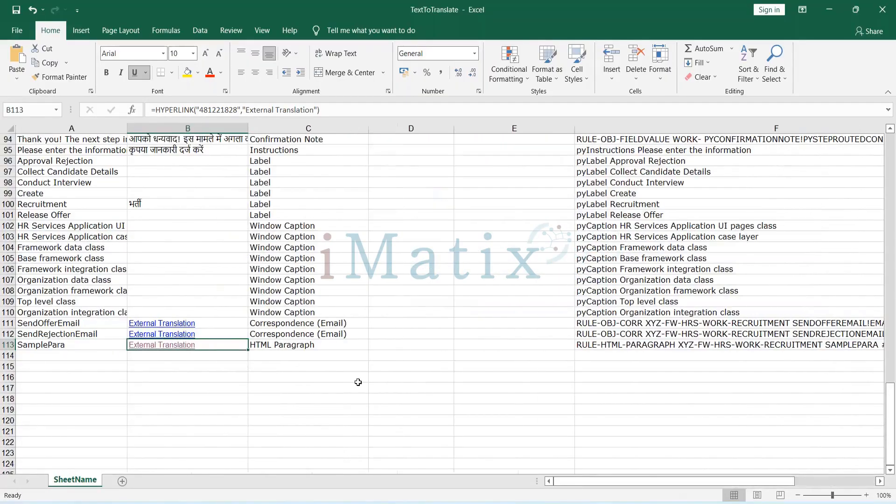
scroll(270, 312, "up", 13)
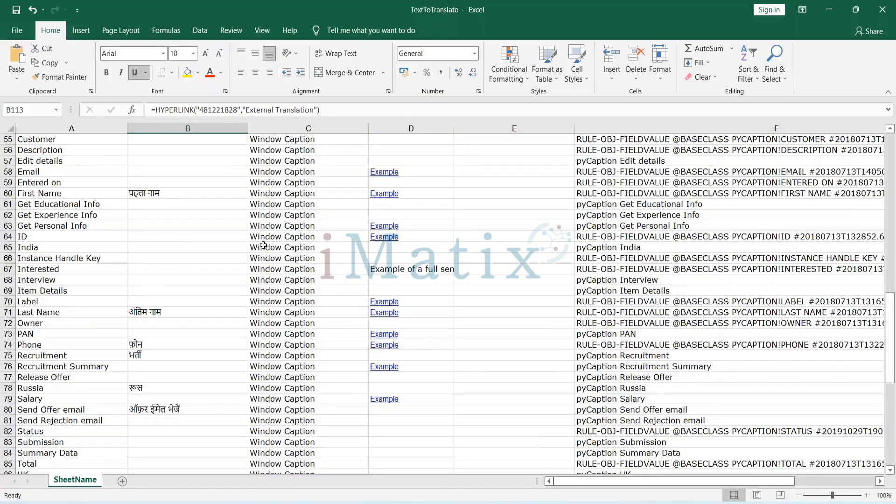
scroll(263, 245, "down", 3)
scroll(263, 245, "down", 12)
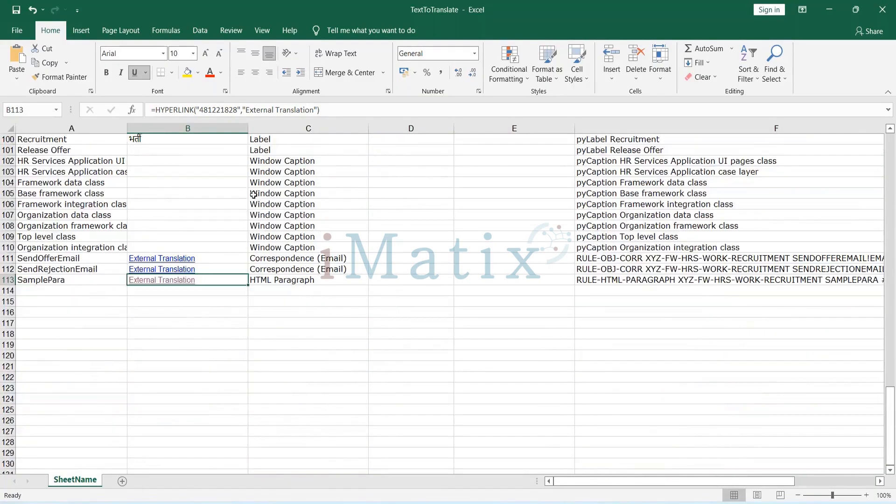
Switch to the 481221828 translation folder in File Explorer and view the Base file's paragraph text in the browser.
double_click(206, 7)
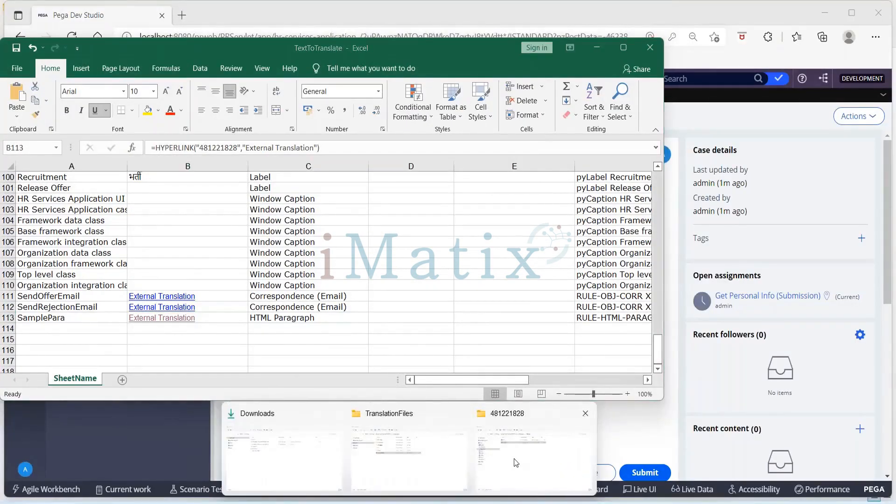
left_click(515, 459)
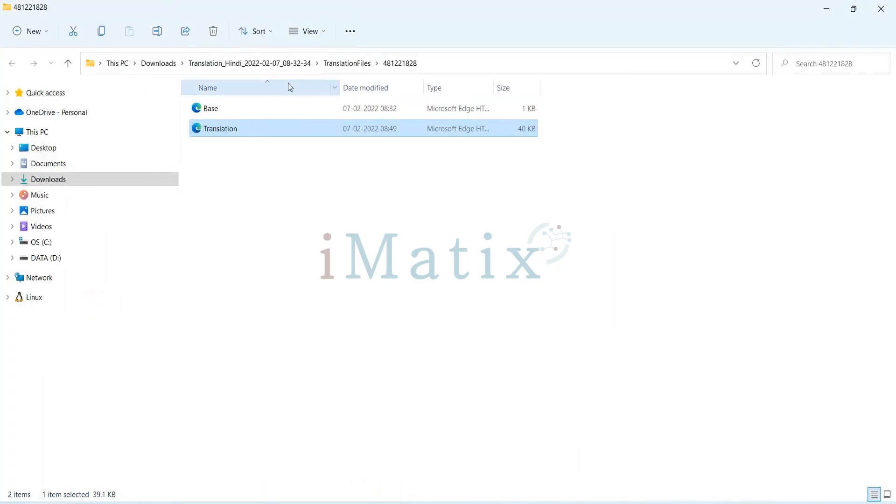
left_click(214, 116)
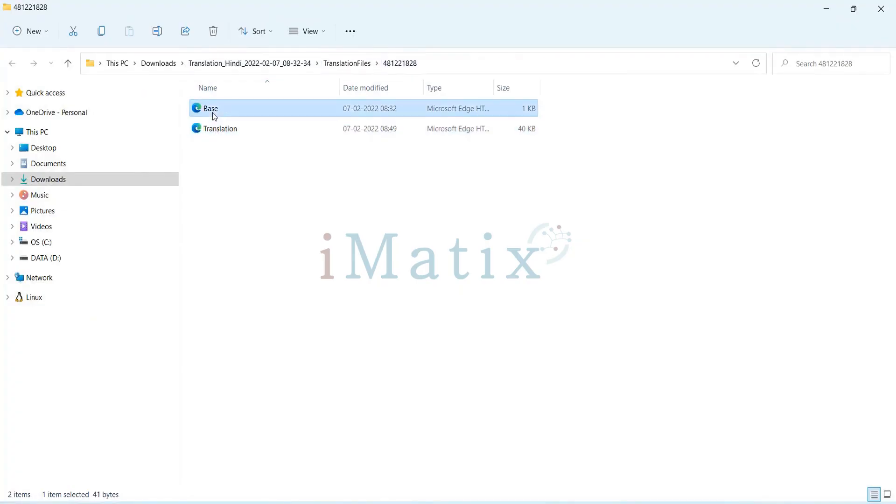
double_click(214, 117)
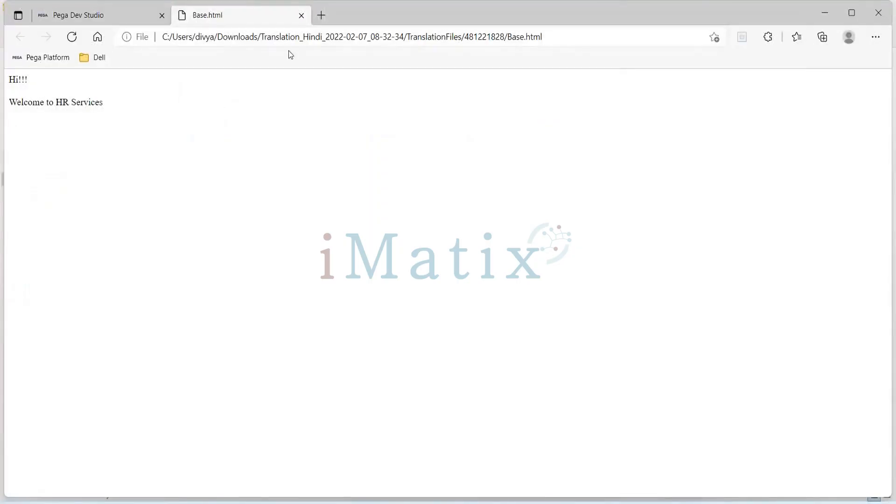
left_click(301, 16)
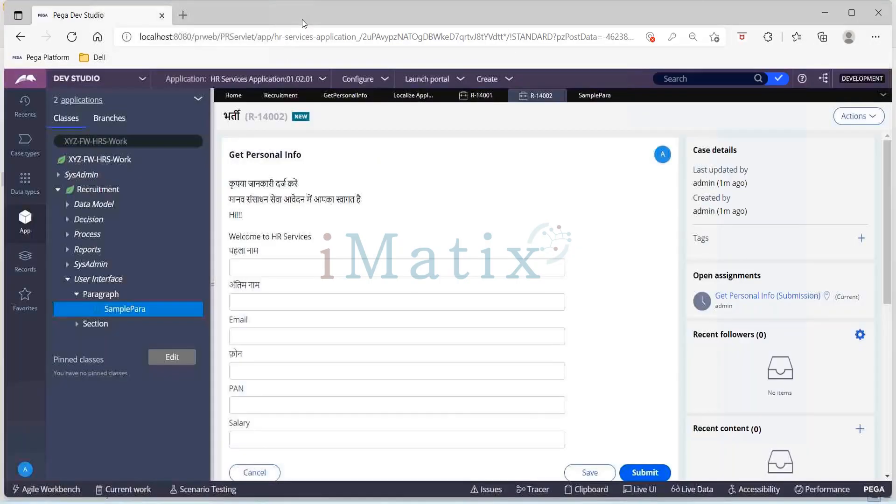
Return to the 481221828 folder and view the Translation file's Hindi text in the browser.
key("alt+Tab")
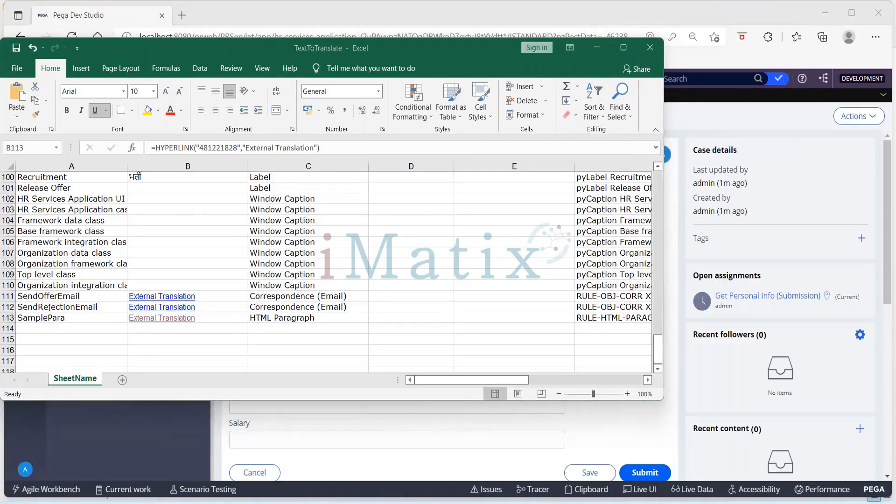
key("alt+Tab")
key("alt+Tab")
key("alt+Tab")
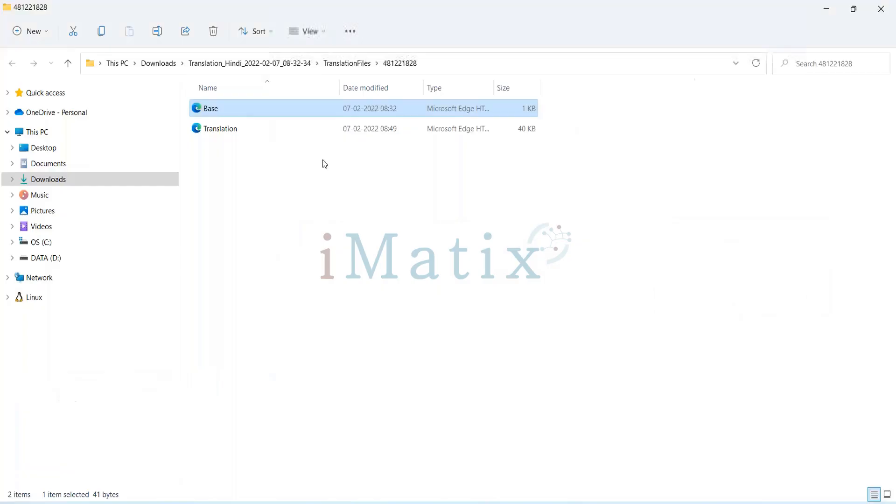
left_click(240, 133)
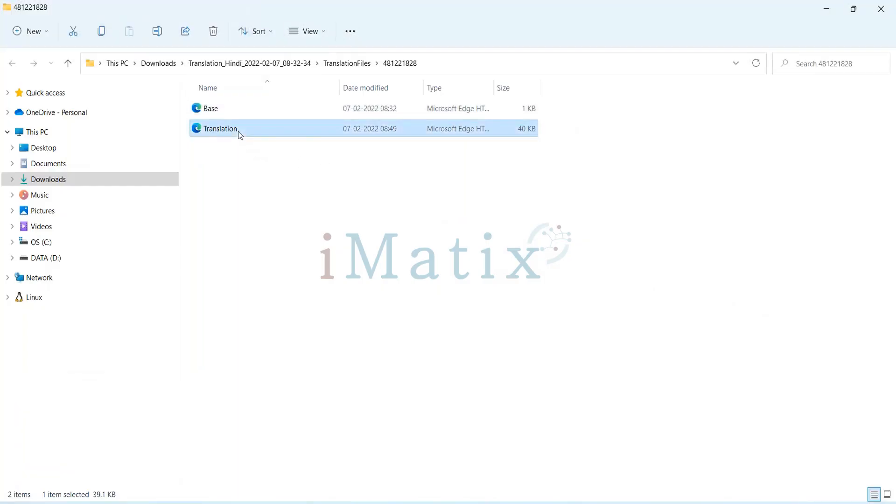
double_click(240, 134)
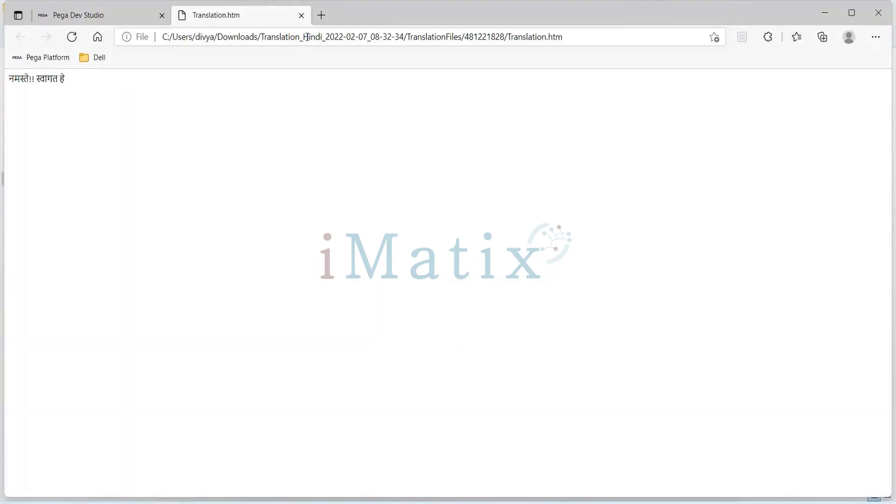
left_click(301, 15)
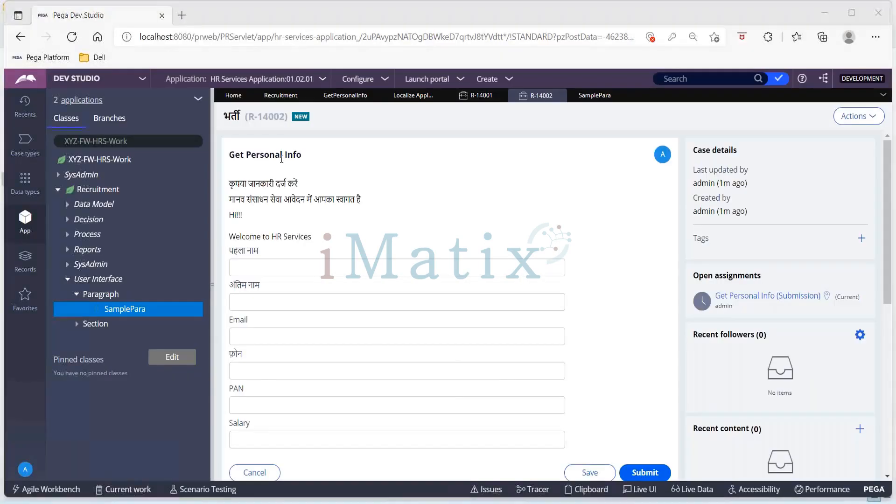
Reopen the Base file from the 481221828 folder to recheck its source text, and return to the folder.
key("alt+Tab")
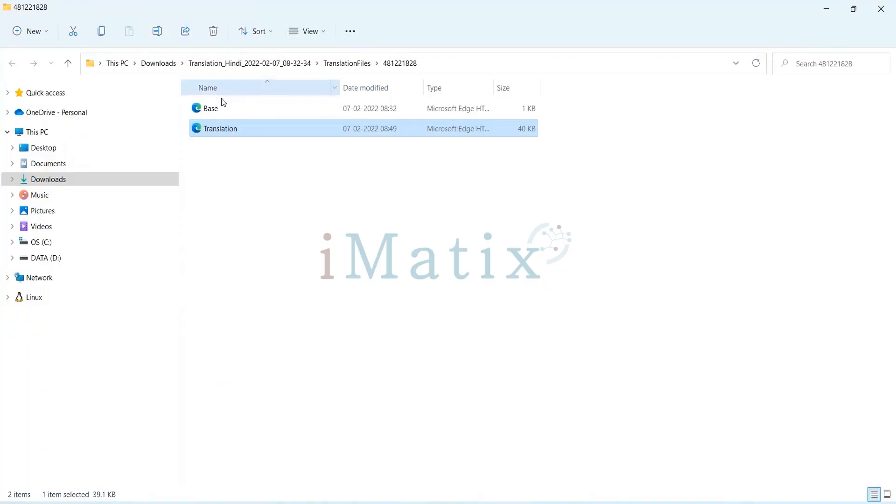
left_click(220, 109)
double_click(220, 108)
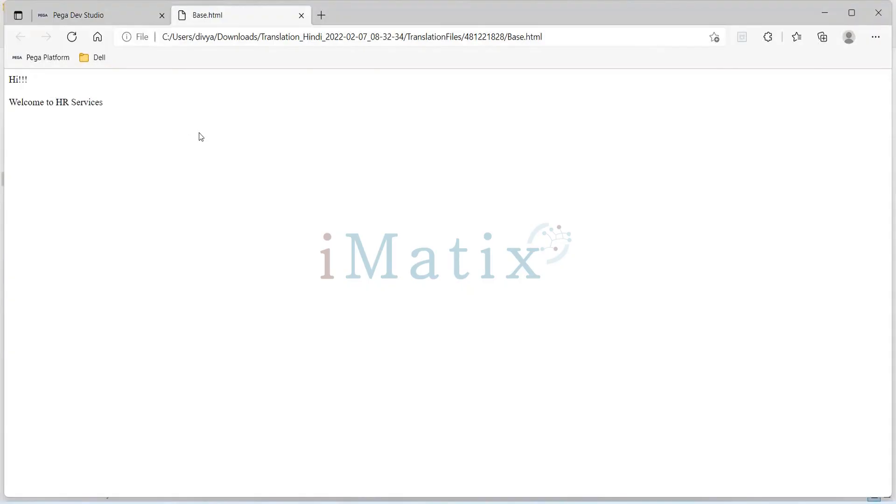
key("alt+Tab")
Duplicate the Translation file within the 481221828 folder.
left_click(224, 128)
key("ctrl+c")
key("ctrl+v")
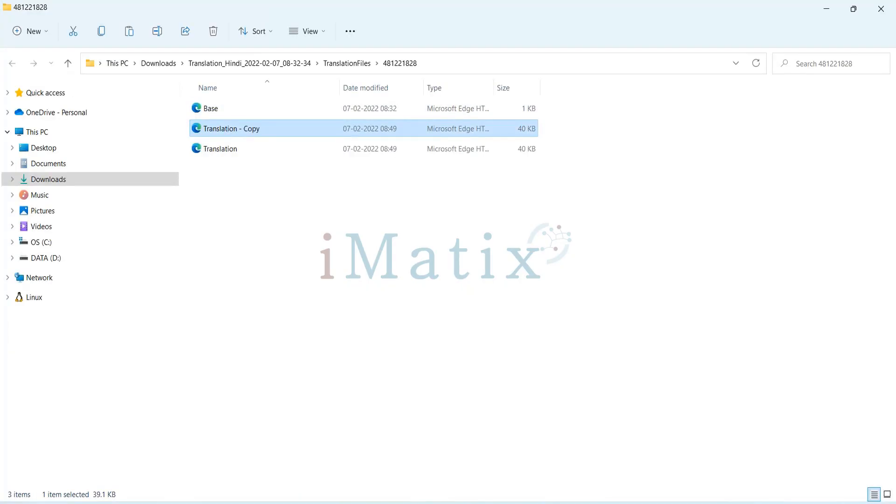
left_click(220, 110)
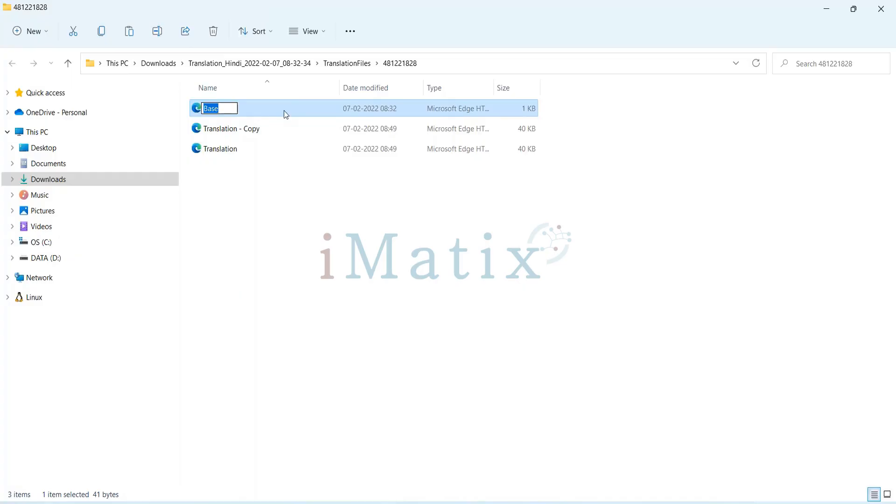
key("BackSpace")
key("Escape")
key("F2")
key("BackSpace")
left_click(290, 169)
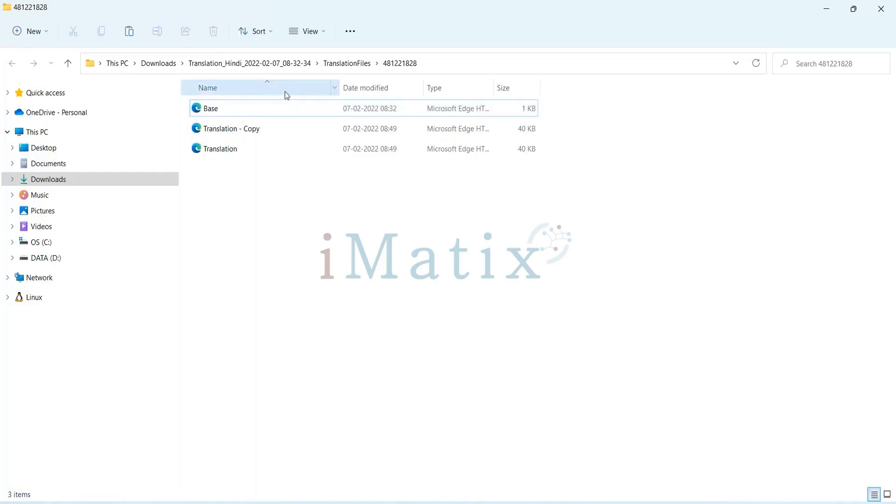
Delete the original Base file and rename the copy of the Translation file as Base.
left_click(283, 116)
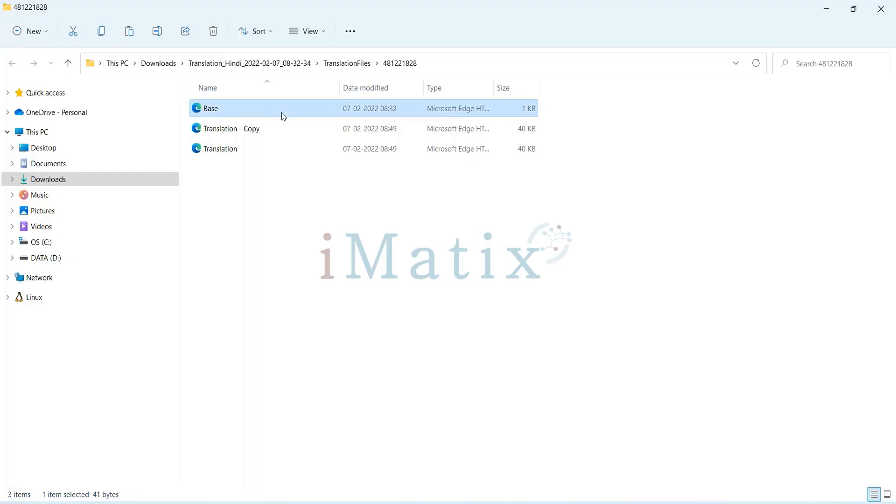
key("Delete")
left_click(250, 112)
key("F2")
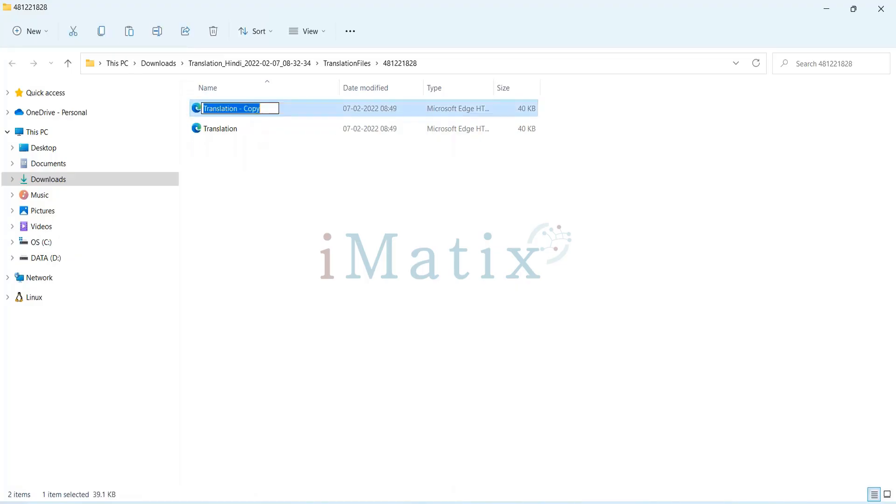
key("BackSpace")
type("Base")
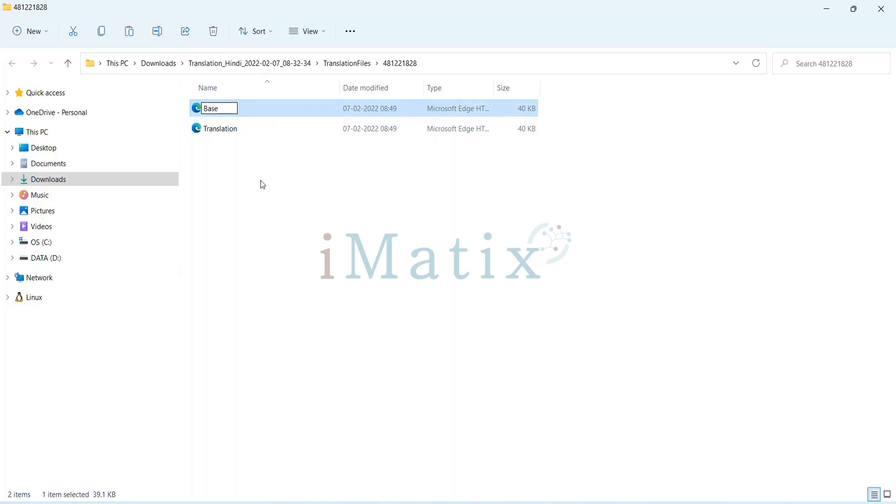
key("Return")
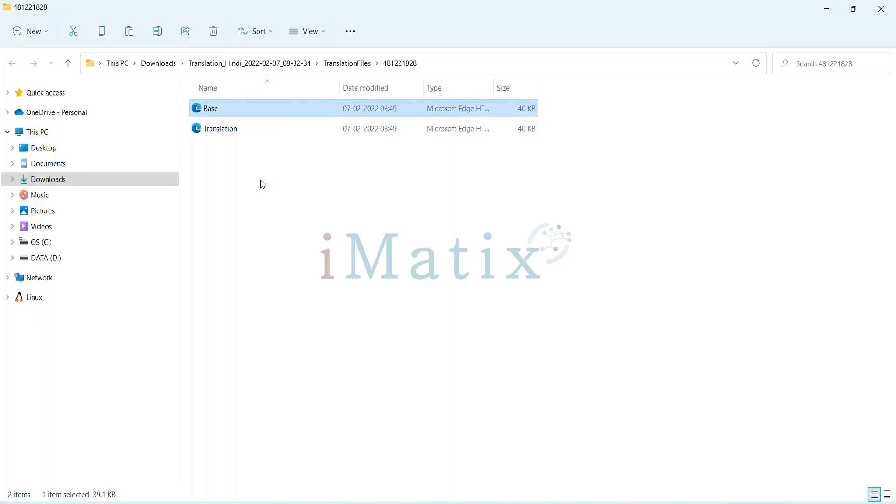
left_click(261, 180)
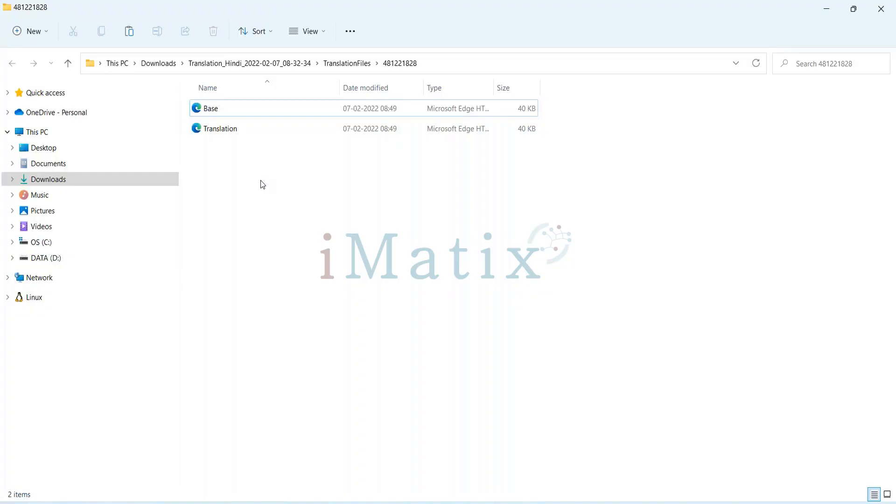
key("Return")
Switch to Pega Dev Studio, view the SamplePara rule, and open the localization translations in progress, agreeing to reopen the item.
left_click(85, 15)
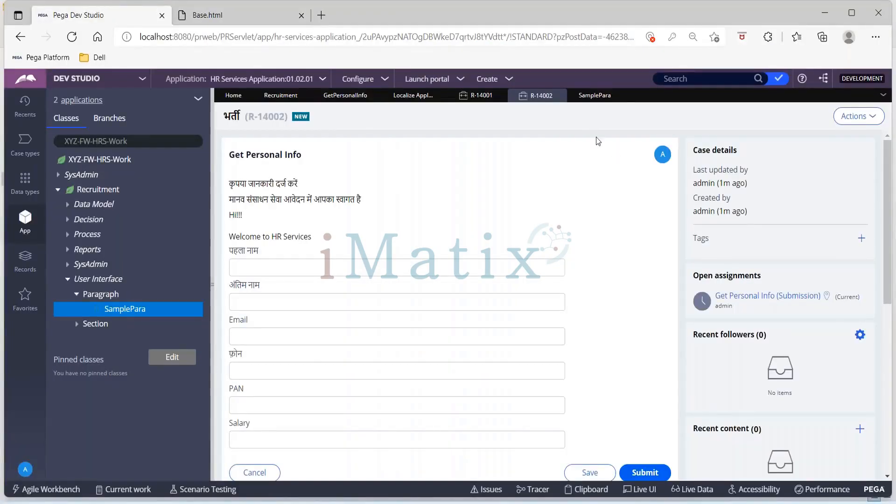
left_click(591, 97)
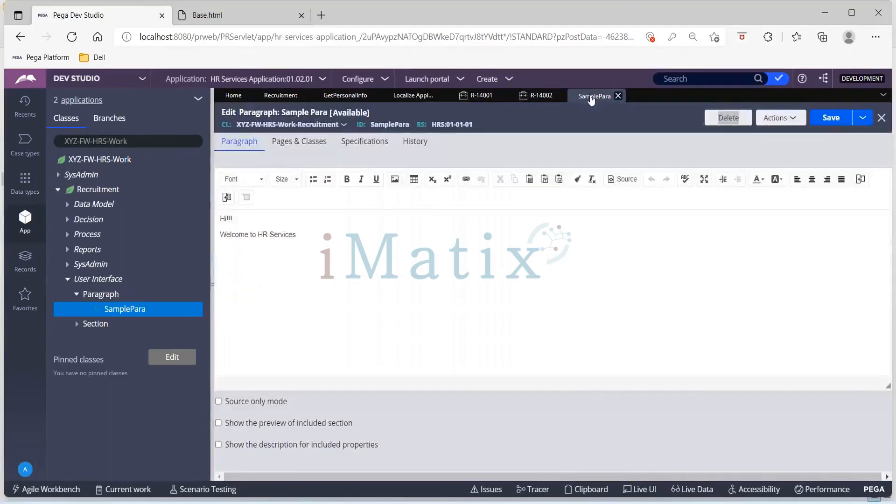
left_click(386, 79)
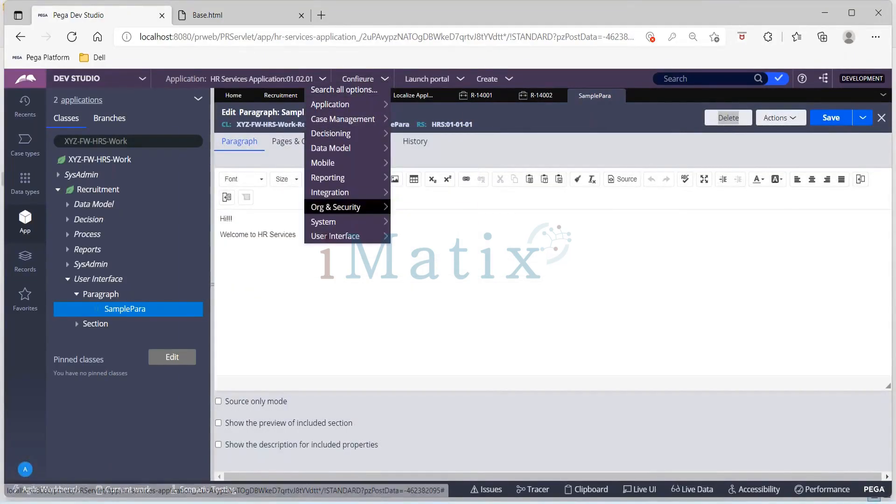
mouse_move(362, 238)
mouse_move(469, 239)
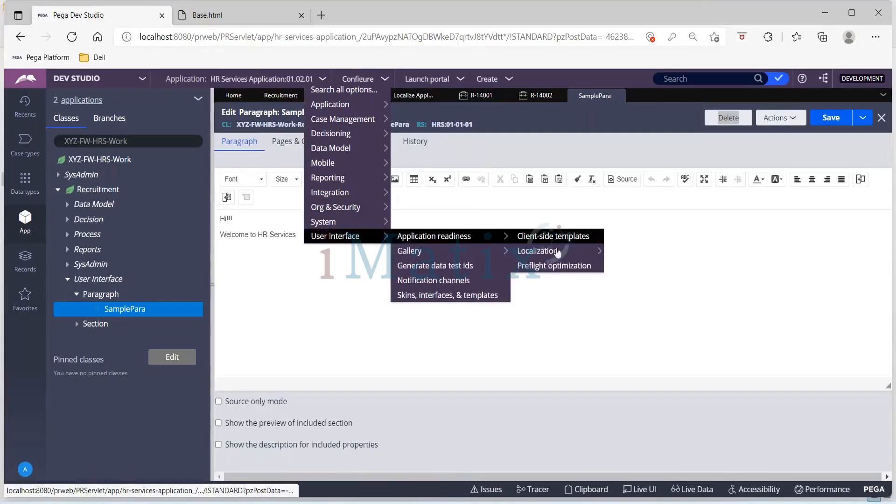
mouse_move(558, 252)
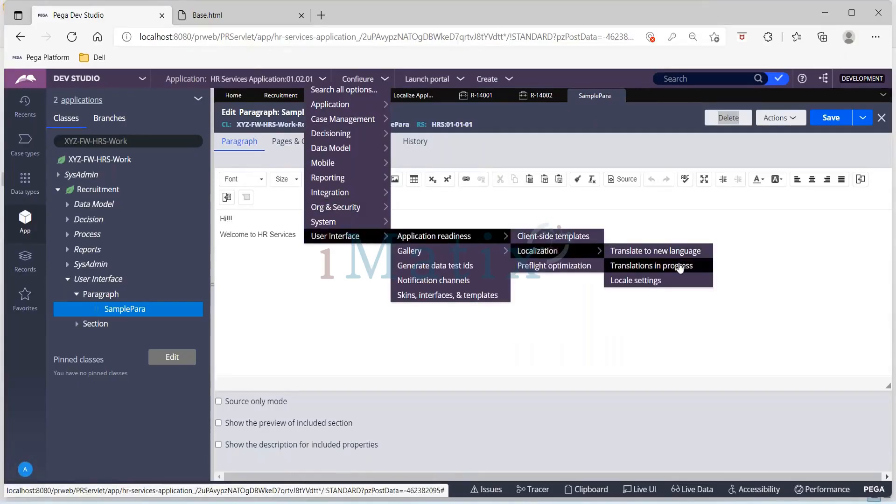
left_click(680, 266)
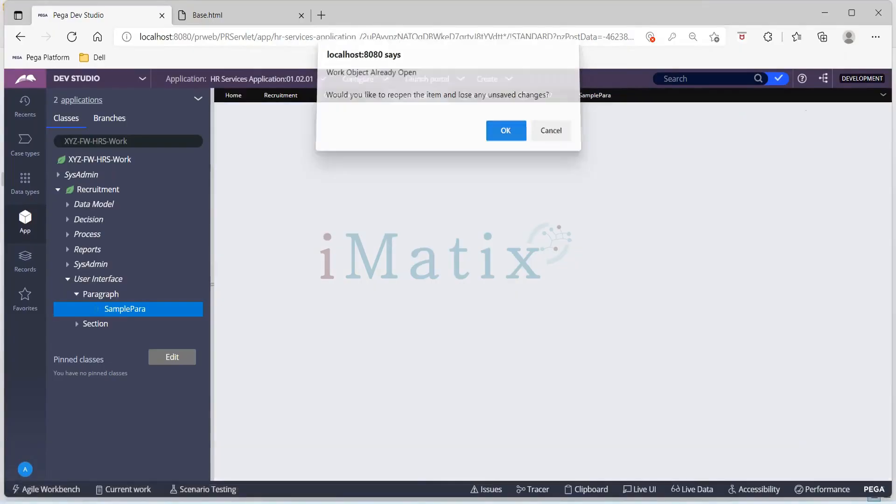
key("Return")
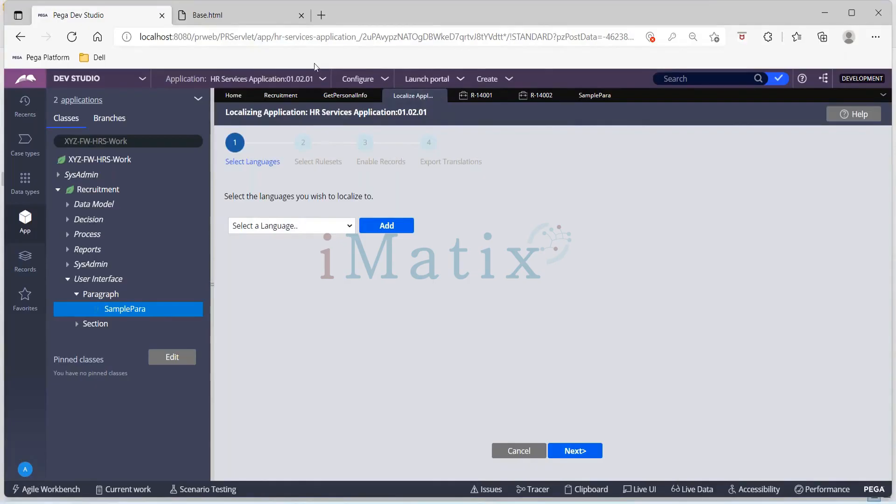
Try again to open the translations in progress, reopening the Localize Application item and discarding unsaved changes.
left_click(385, 82)
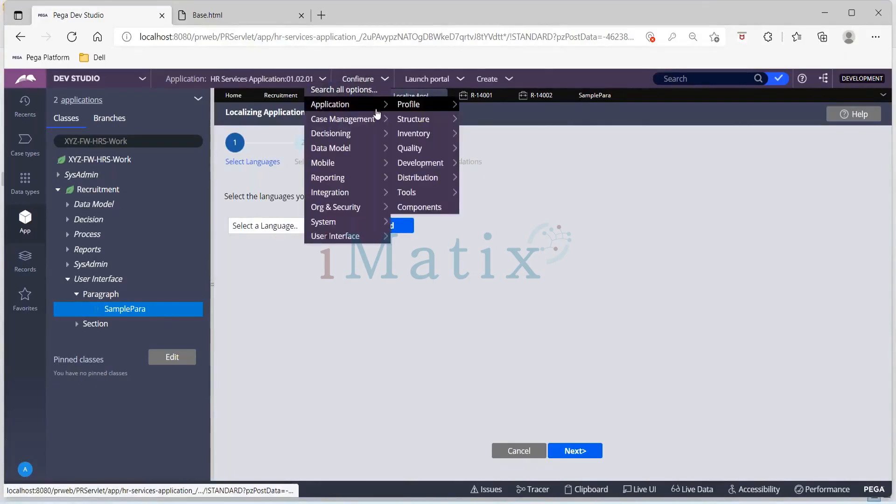
mouse_move(359, 235)
mouse_move(463, 241)
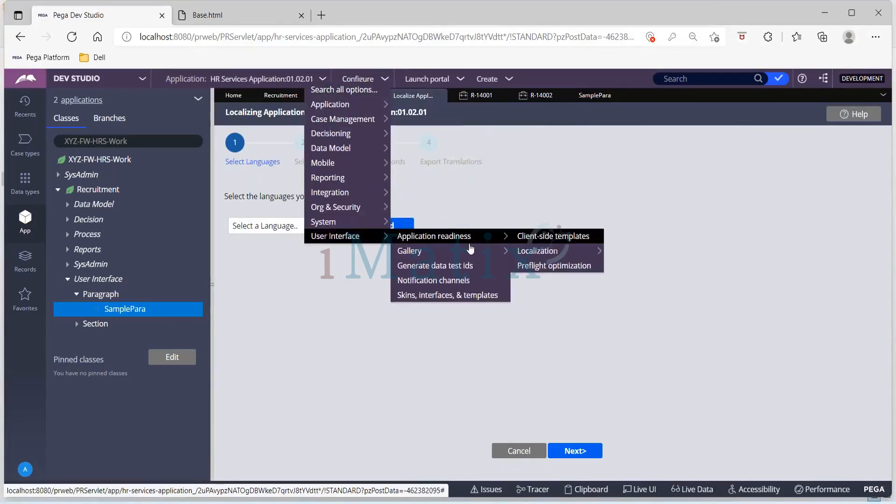
mouse_move(546, 252)
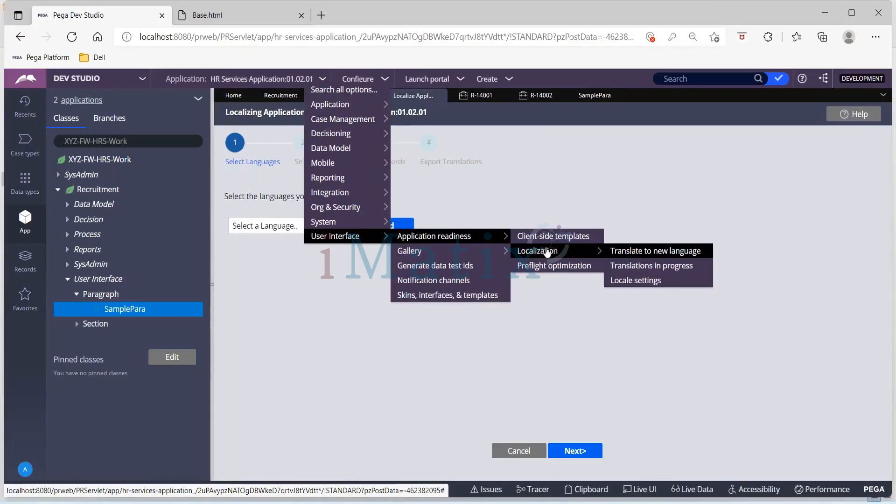
left_click(630, 268)
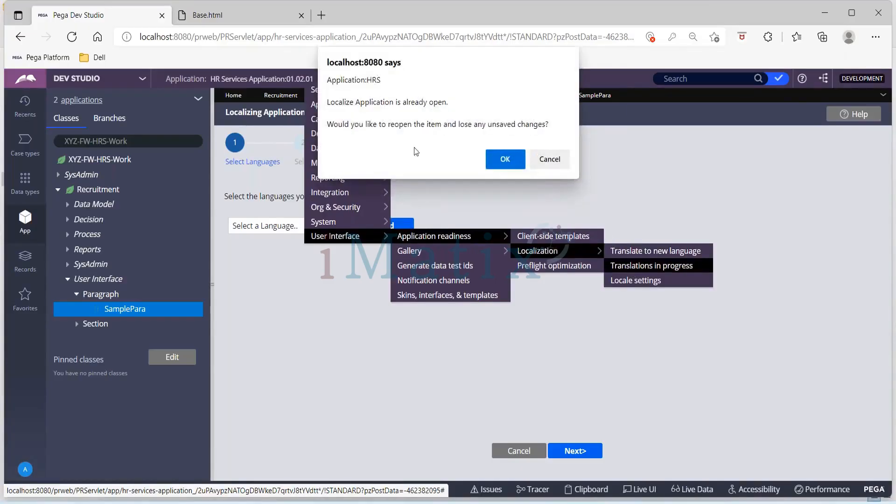
left_click(508, 164)
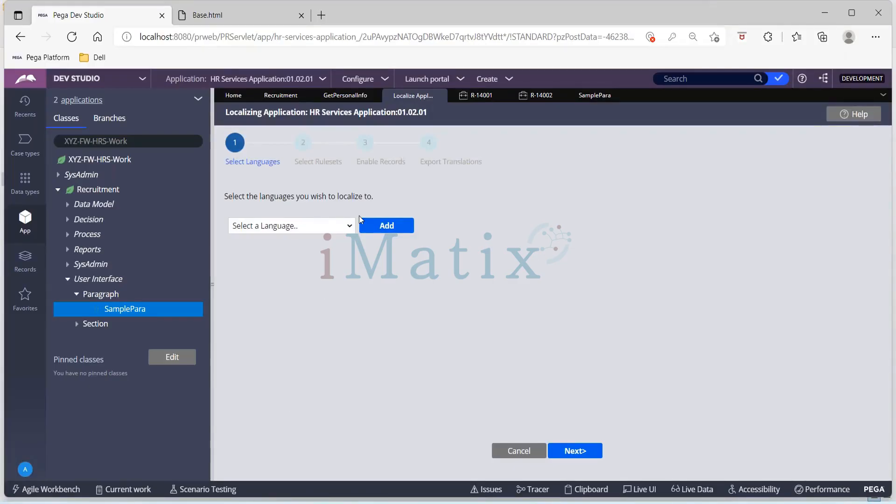
Close the 481221828 and TranslationFiles folder windows and delete the zipped Translation_Hindi_2022-02-07_08-32-34 archive from Downloads.
left_click(409, 503)
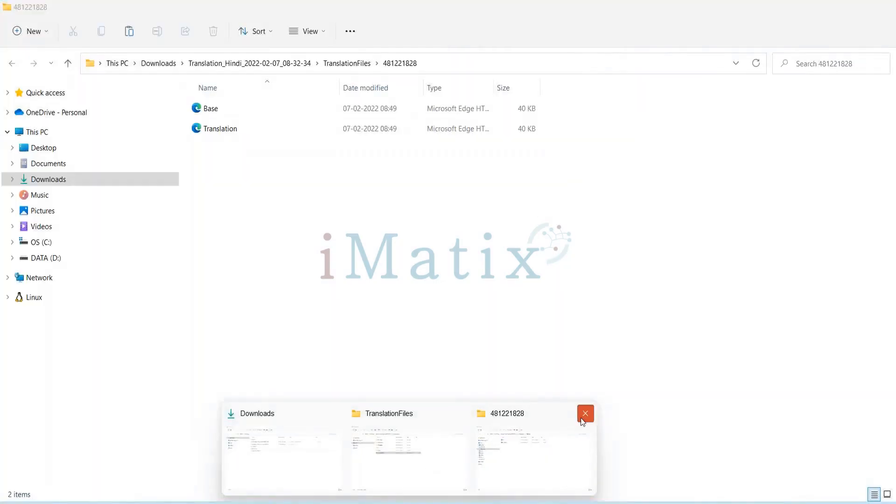
left_click(585, 414)
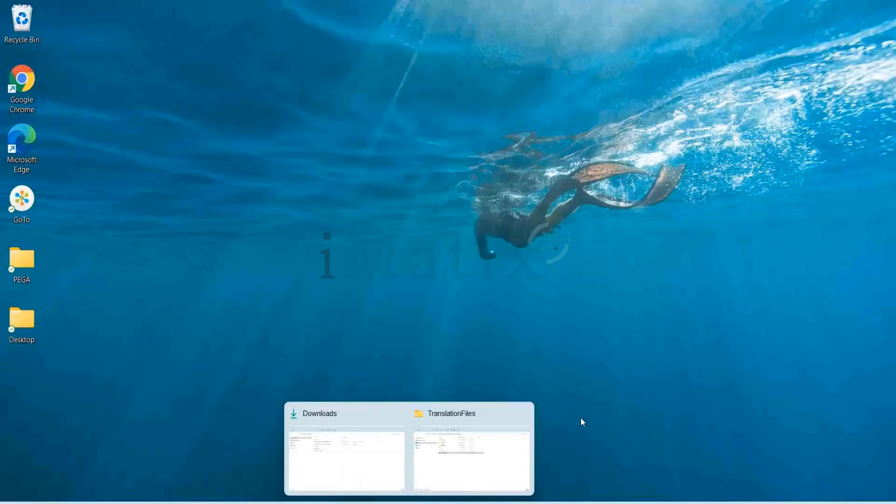
left_click(524, 414)
left_click(416, 455)
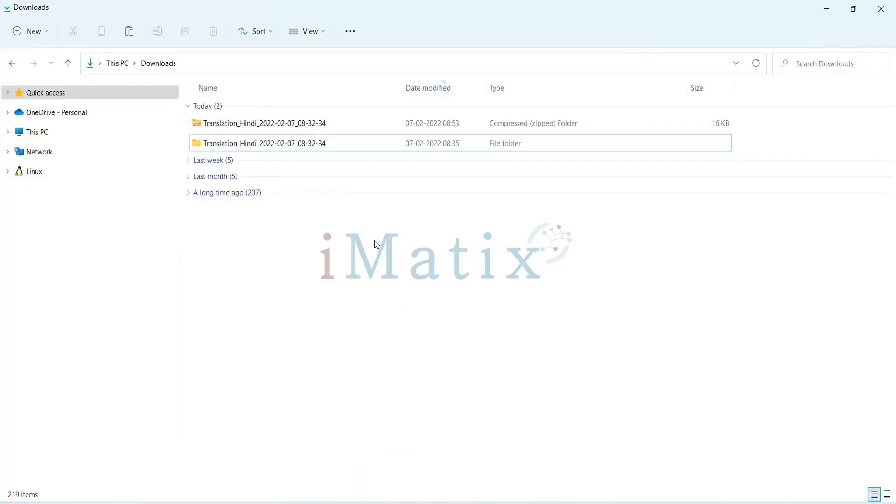
left_click(278, 126)
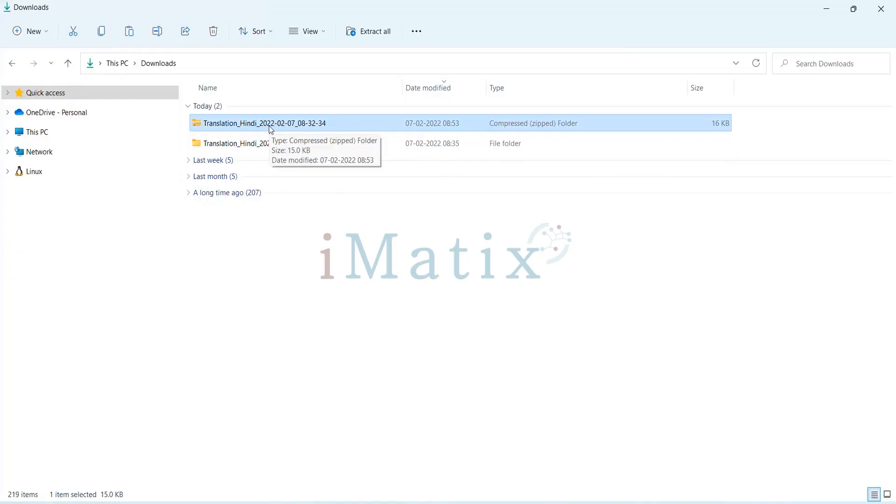
key("Delete")
key("alt+Tab")
Add Hindi HI as the language to localize HR Services to, and continue to the ruleset selection.
left_click(350, 226)
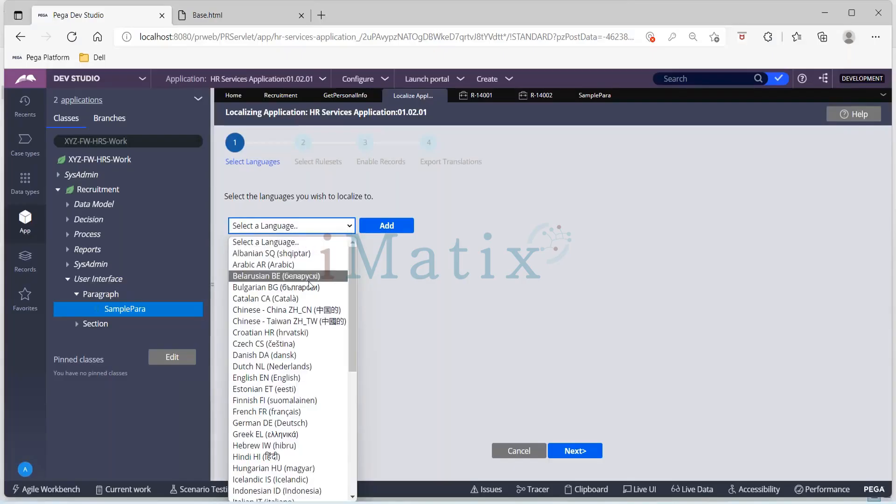
type("hi")
key("Return")
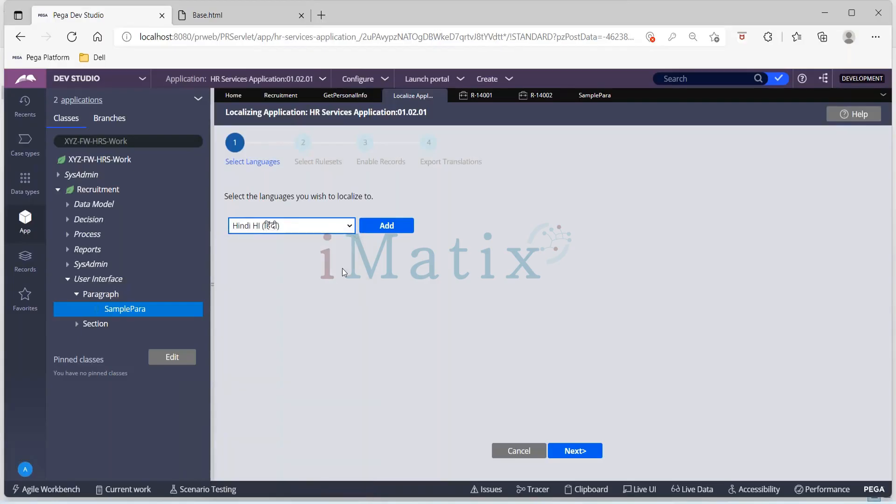
left_click(383, 230)
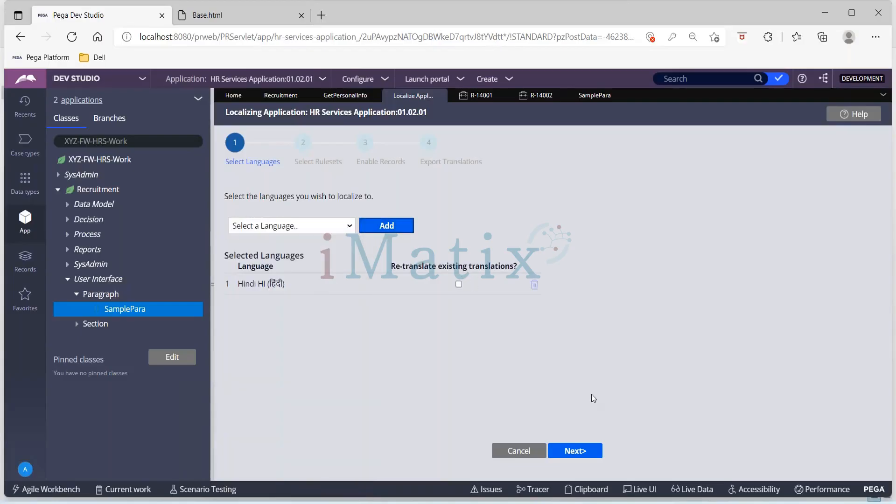
left_click(576, 452)
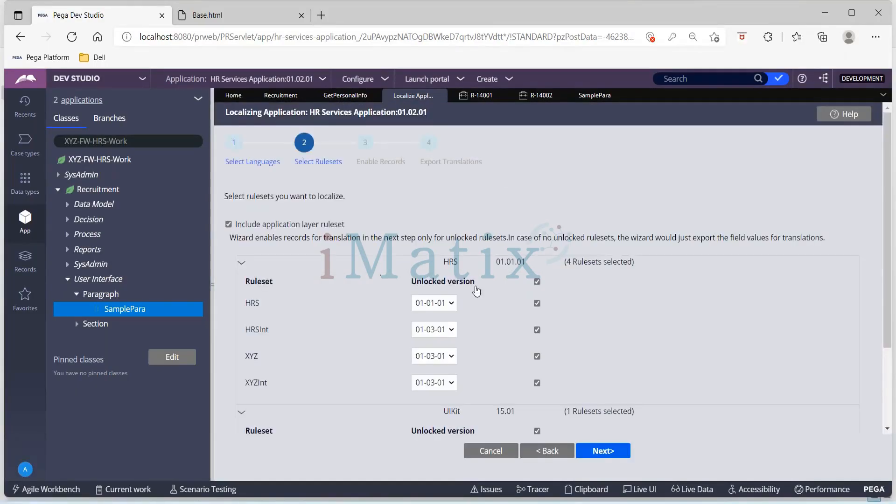
Exclude the UIKit ruleset from the localization, keep the HRS rulesets selected, and proceed anyway to enabling records.
scroll(496, 343, "down", 1)
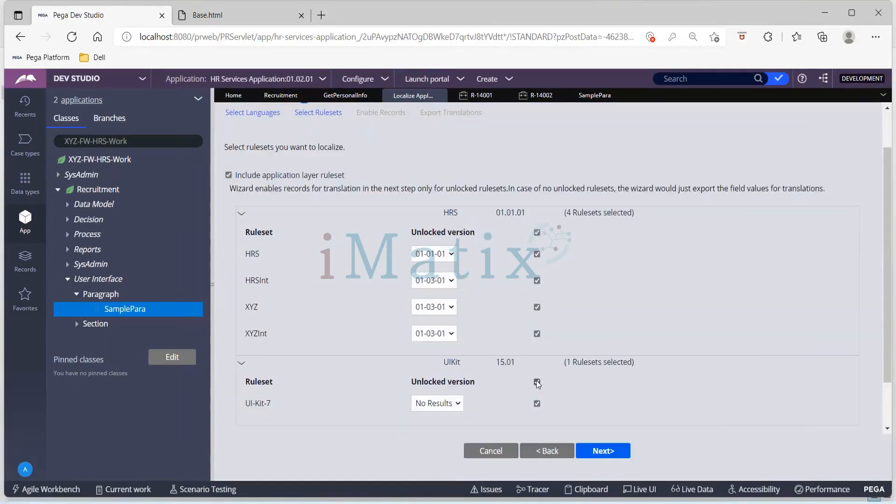
left_click(537, 382)
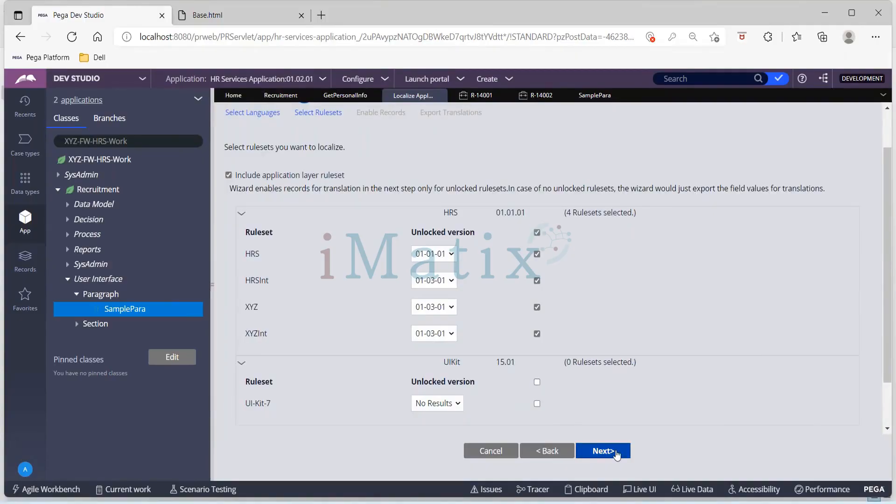
left_click(616, 451)
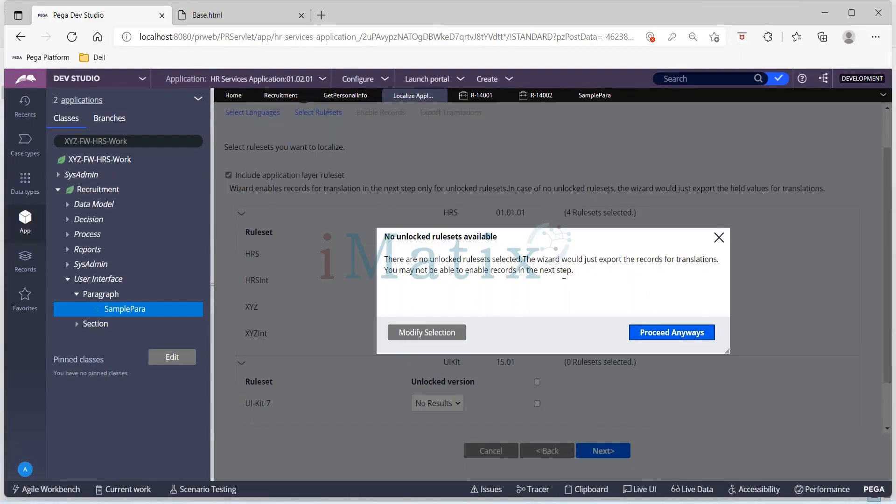
left_click(661, 327)
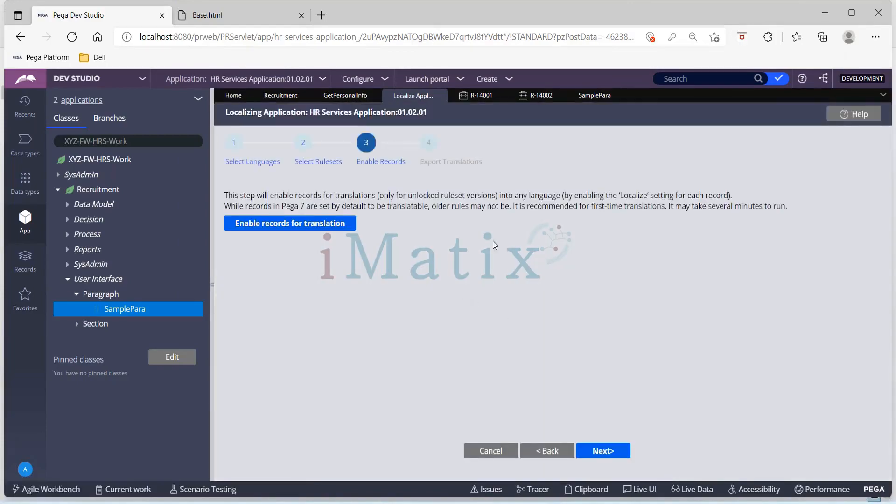
Enable the records for translation and continue past the export stage to complete the localization wizard.
left_click(324, 224)
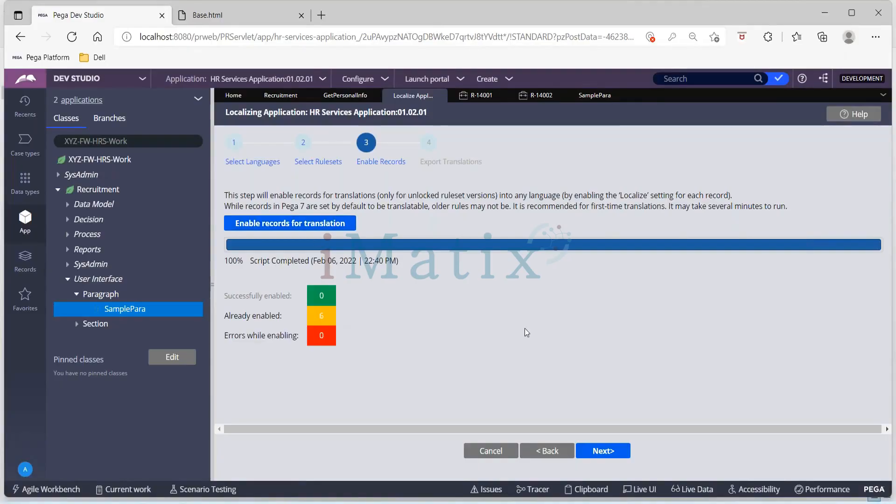
left_click(595, 457)
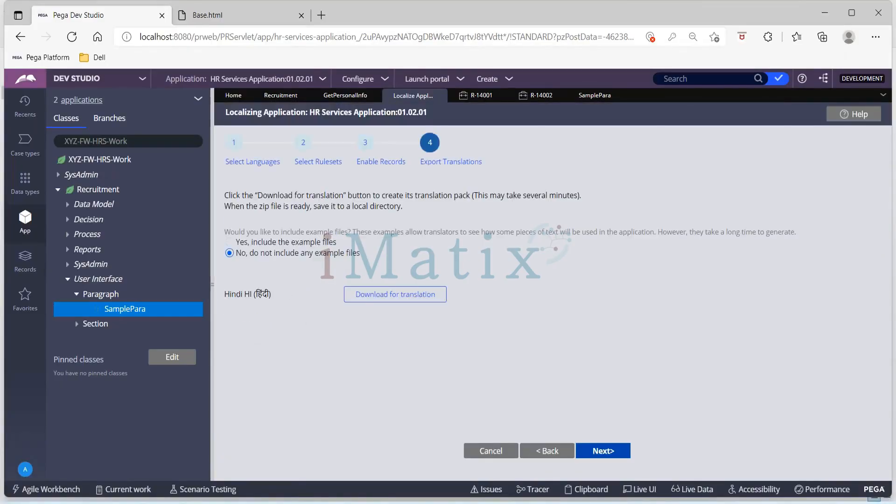
left_click(604, 451)
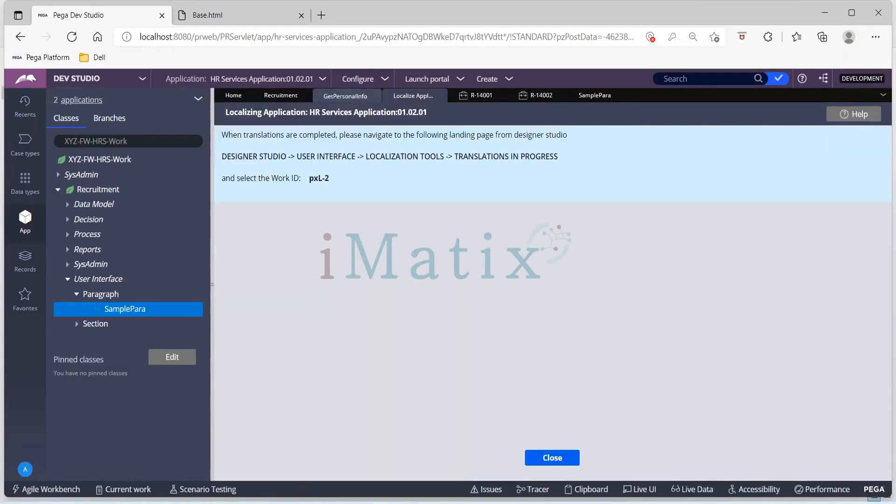
Open the HR Services application definition and inspect the versions and lock status of its HRS ruleset.
left_click(324, 84)
left_click(333, 105)
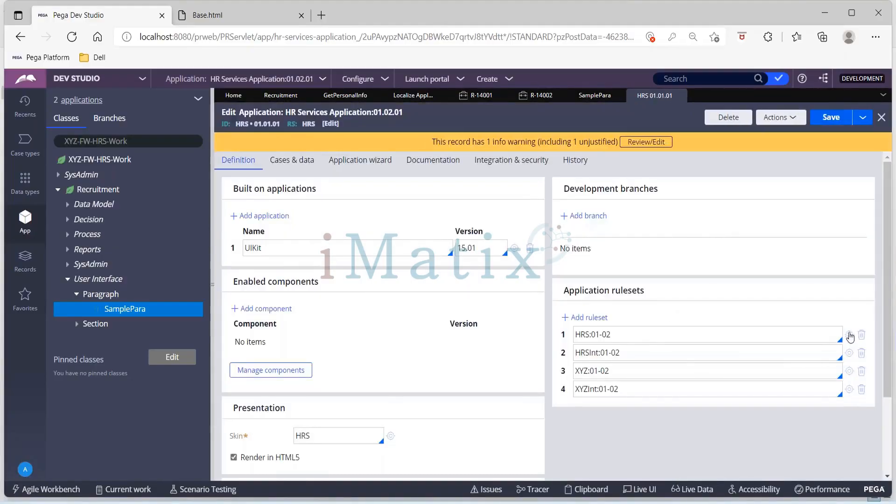
left_click(850, 335)
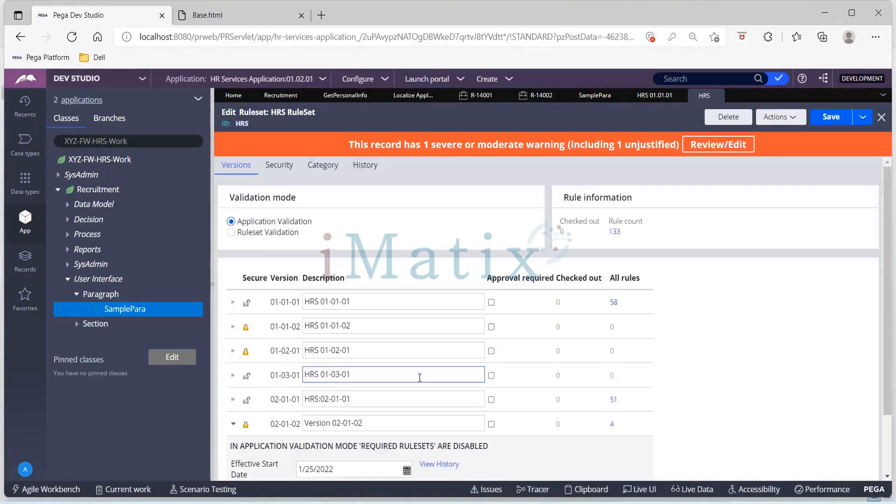
scroll(420, 378, "down", 2)
scroll(419, 378, "up", 2)
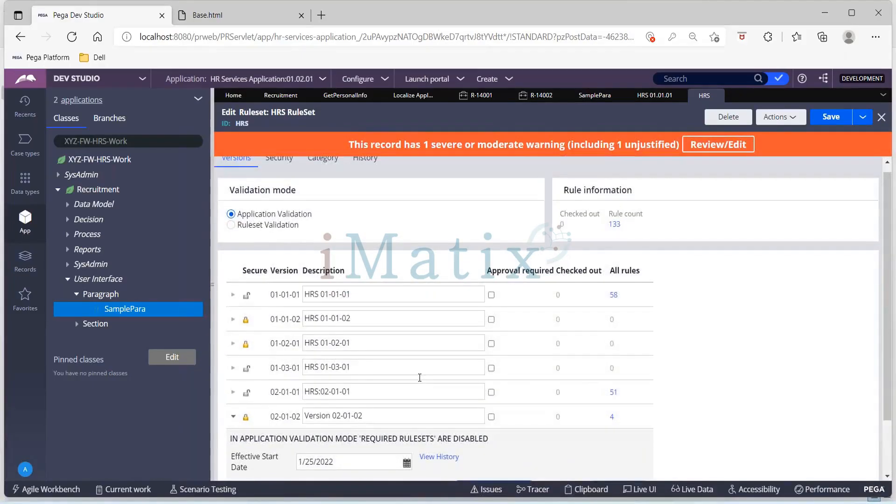
scroll(419, 378, "up", 1)
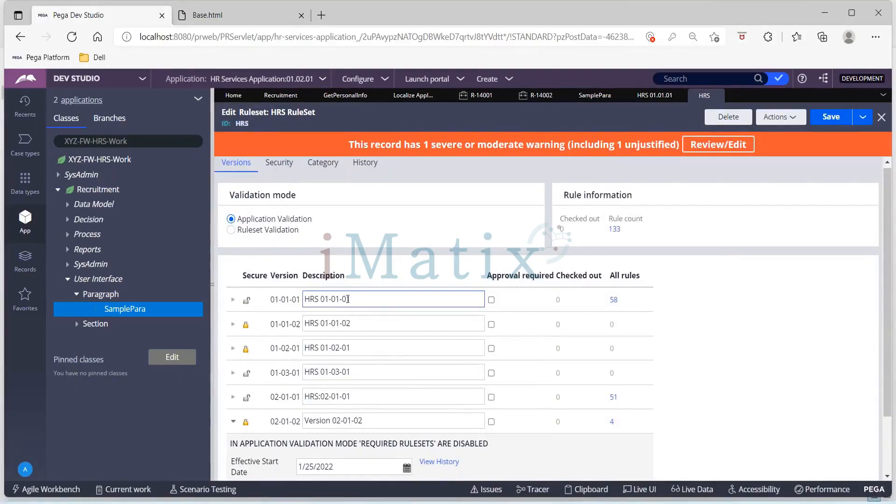
scroll(434, 300, "down", 1)
scroll(434, 300, "up", 1)
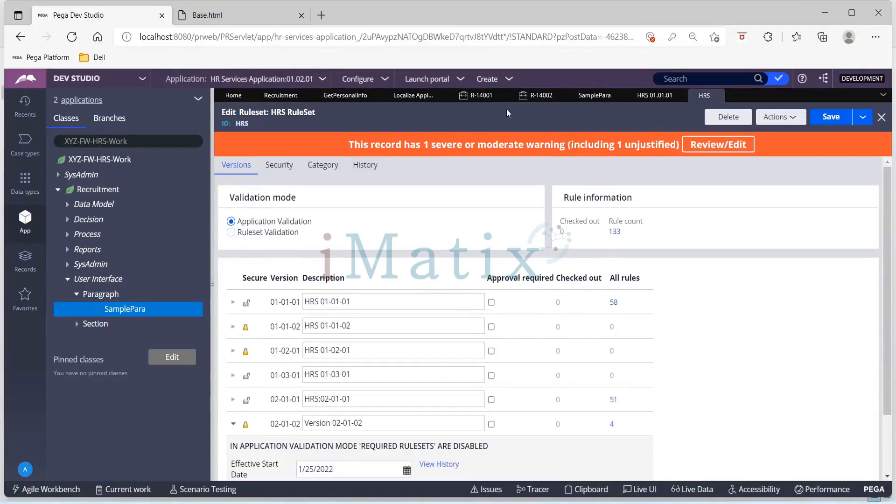
Compare the SamplePara rule's ruleset version with the application's rulesets and the HRS ruleset versions.
left_click(587, 98)
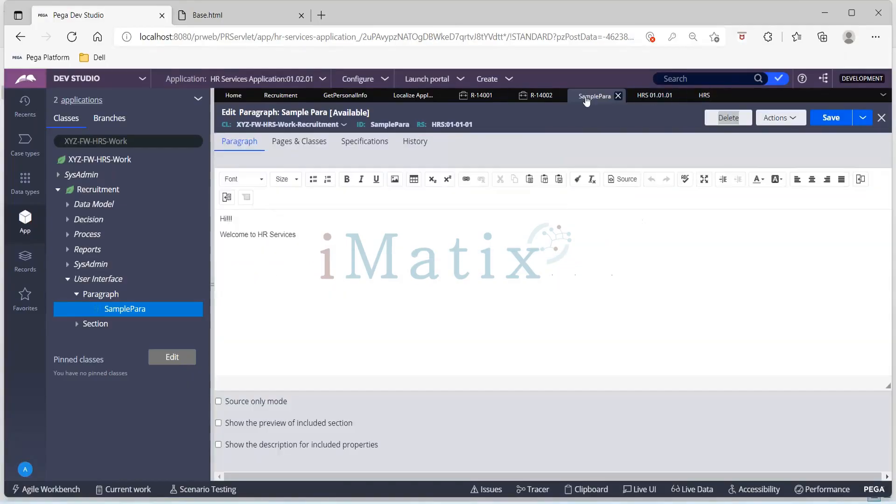
left_click(646, 97)
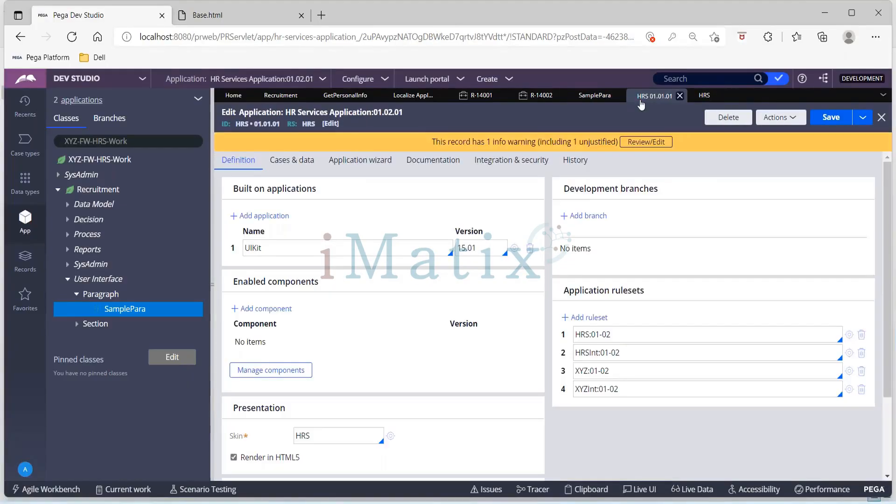
left_click(704, 96)
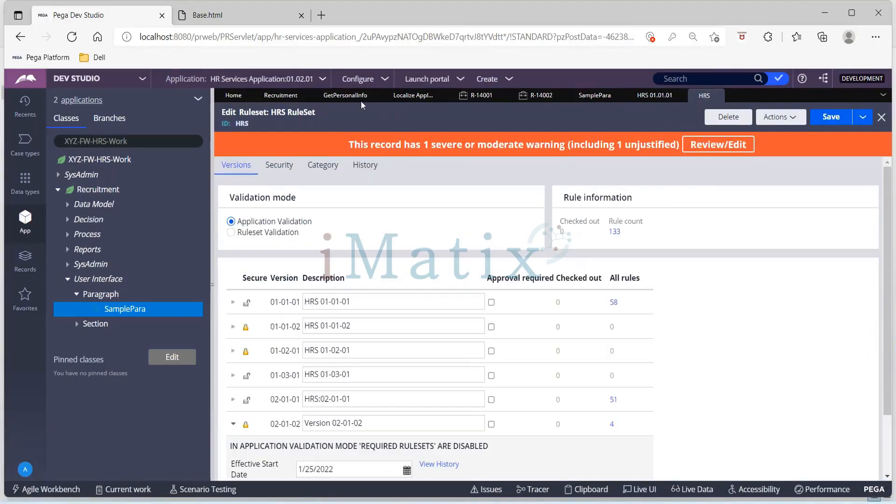
Close the finished localization wizard, dismiss the paragraph's cell properties in the GetPersonalInfo section, and return to the SamplePara rule.
left_click(412, 96)
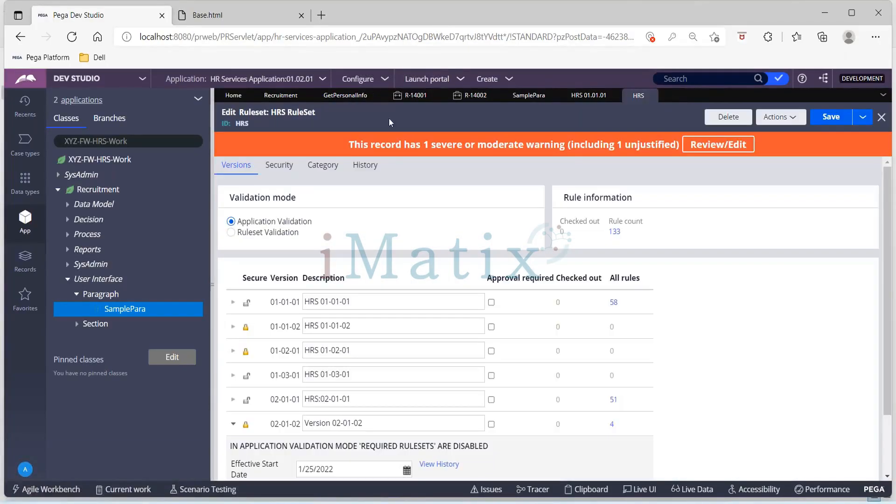
left_click(349, 98)
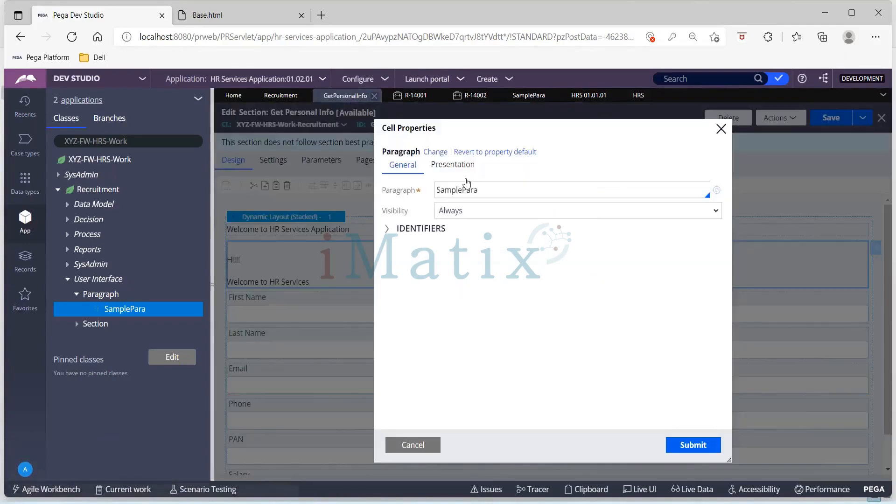
left_click(722, 128)
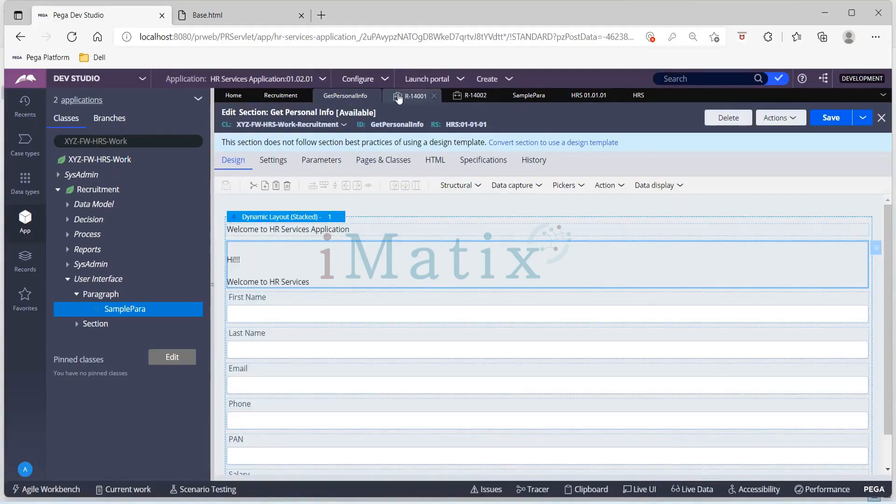
left_click(535, 99)
Start a new-language translation of the application, add Hindi HI as the target language, and proceed to ruleset selection.
left_click(384, 81)
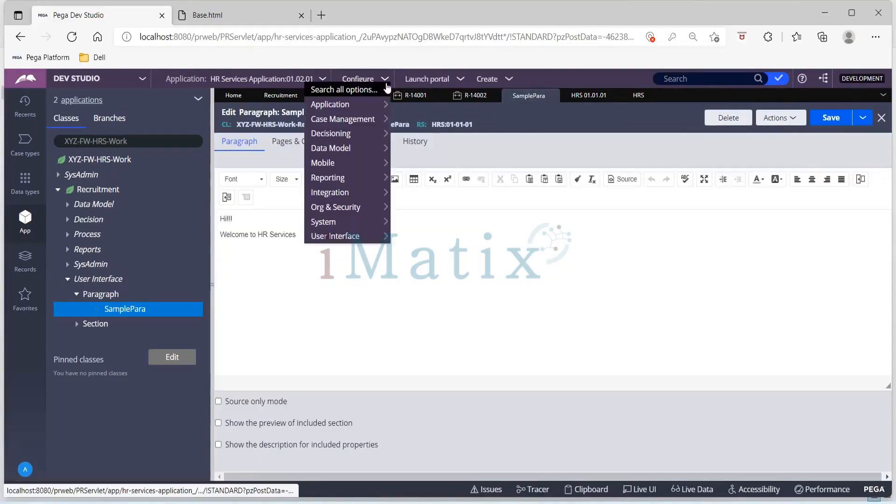
mouse_move(373, 234)
mouse_move(488, 235)
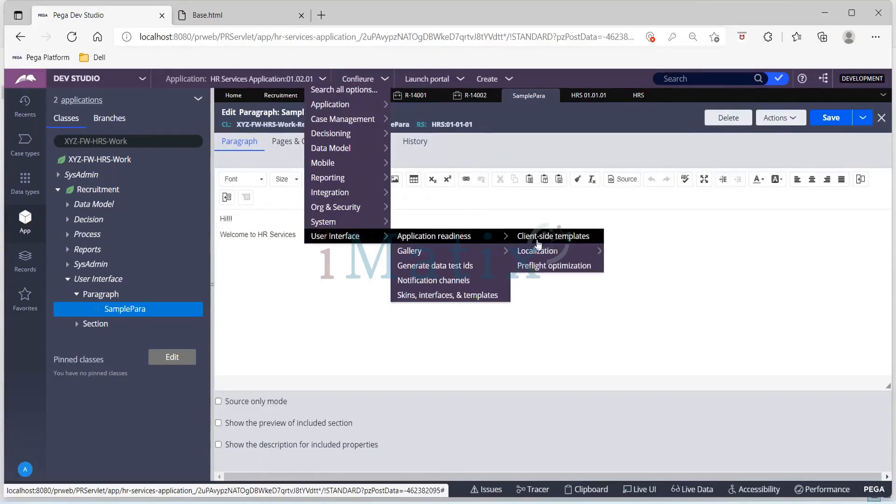
mouse_move(539, 253)
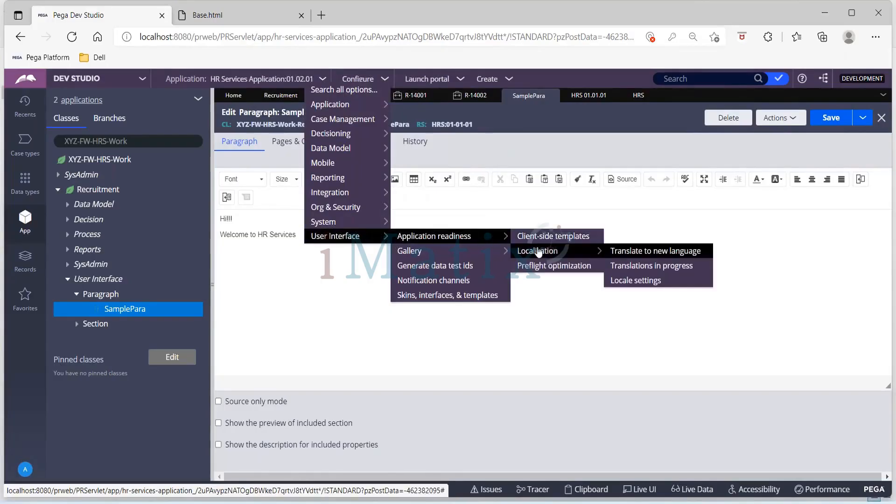
left_click(655, 250)
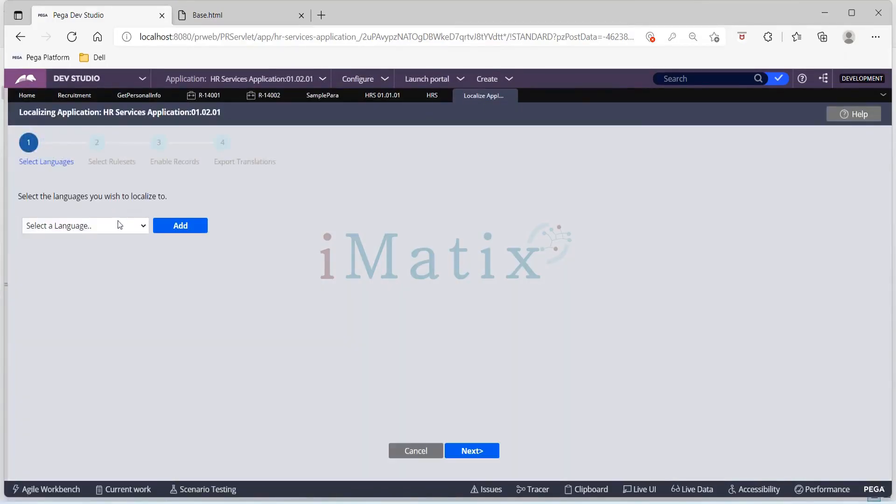
left_click(120, 225)
left_click(66, 458)
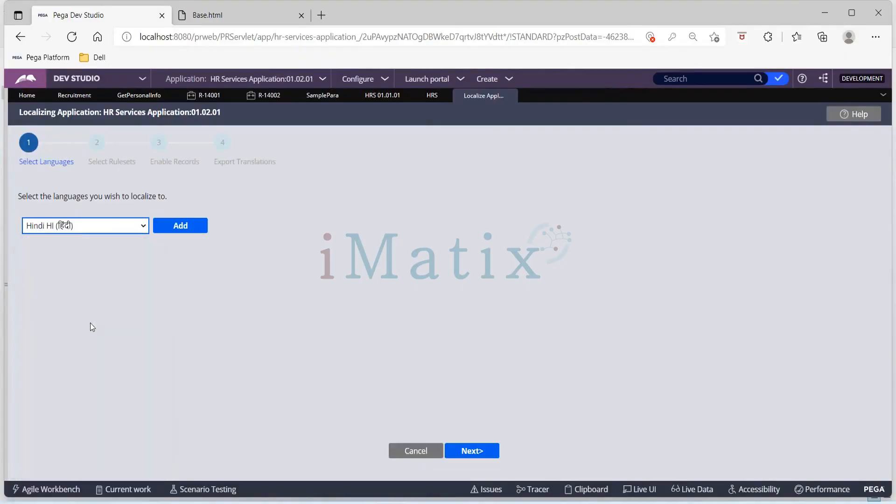
left_click(194, 228)
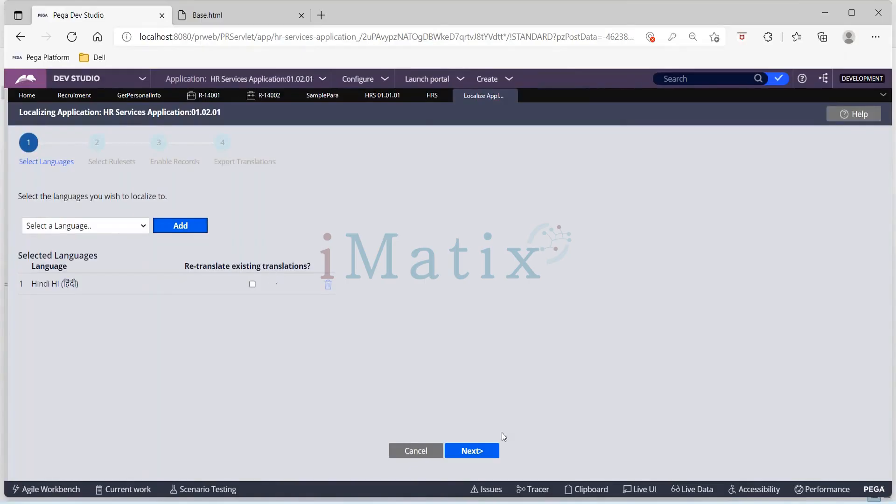
left_click(480, 452)
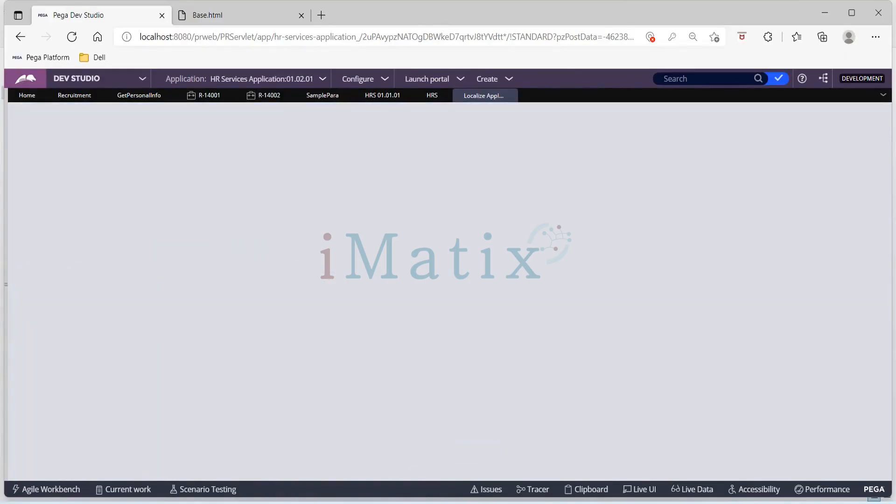
Keep the HRS ruleset at unlocked version 01-01-01, exclude the UIKit ruleset, and try to continue to enabling records.
left_click(241, 304)
left_click(242, 304)
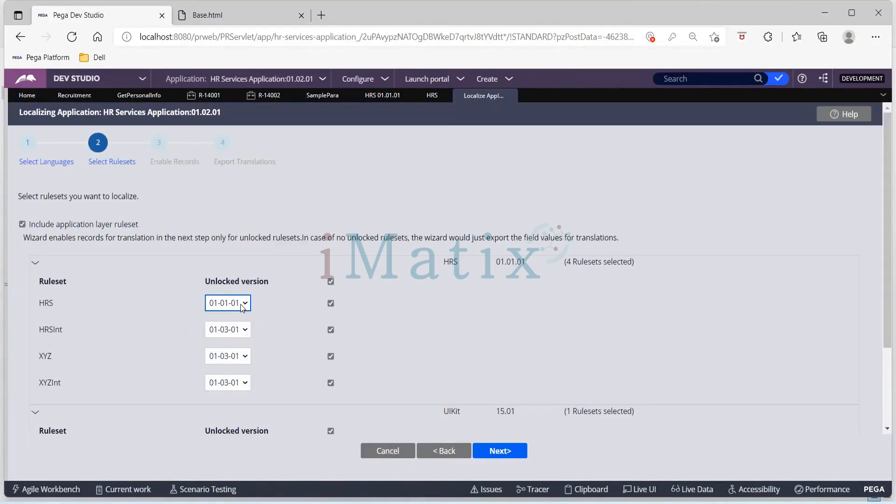
left_click(331, 430)
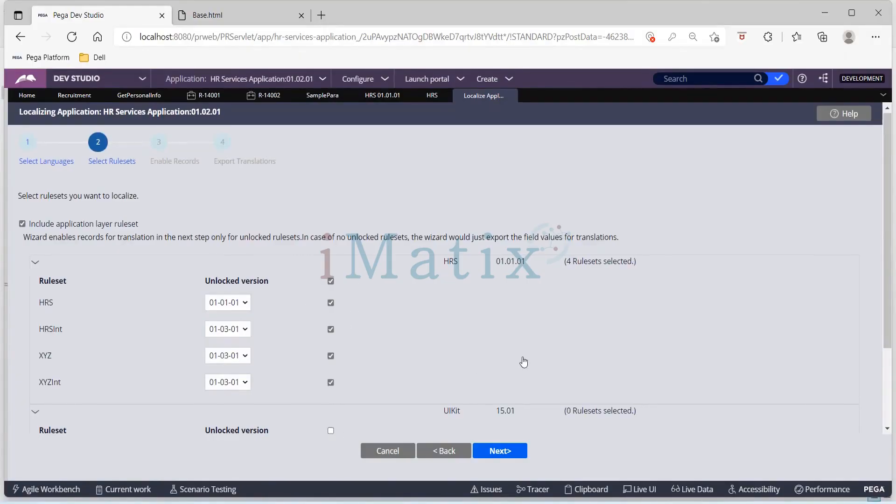
scroll(524, 362, "down", 2)
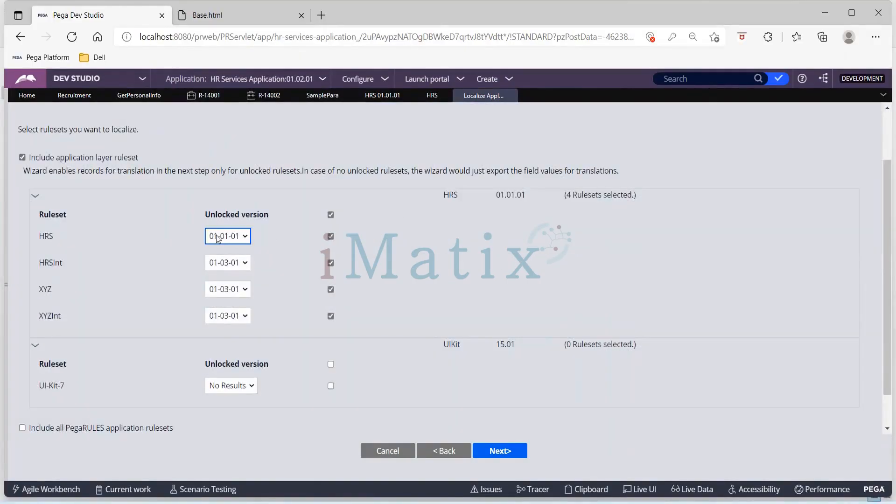
left_click(248, 237)
left_click(249, 238)
left_click(500, 451)
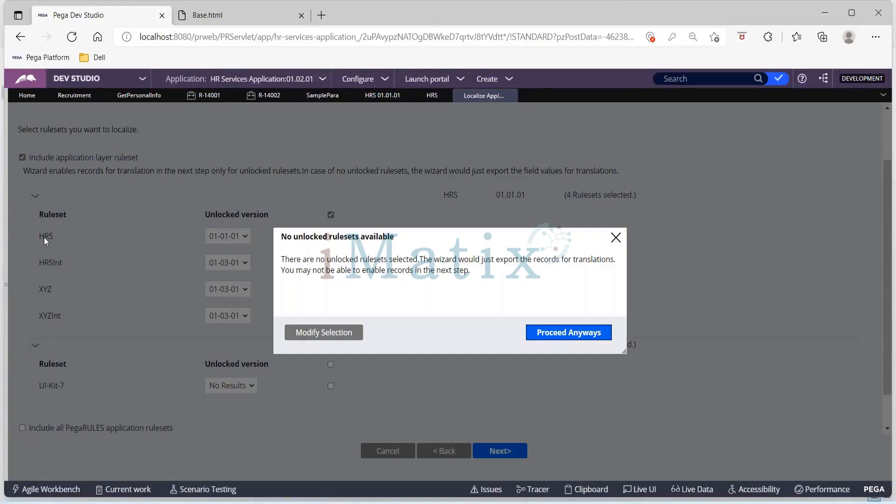
Open the HRSInt ruleset from the application definition and compare its versions and lock status with those of HRS.
left_click(381, 95)
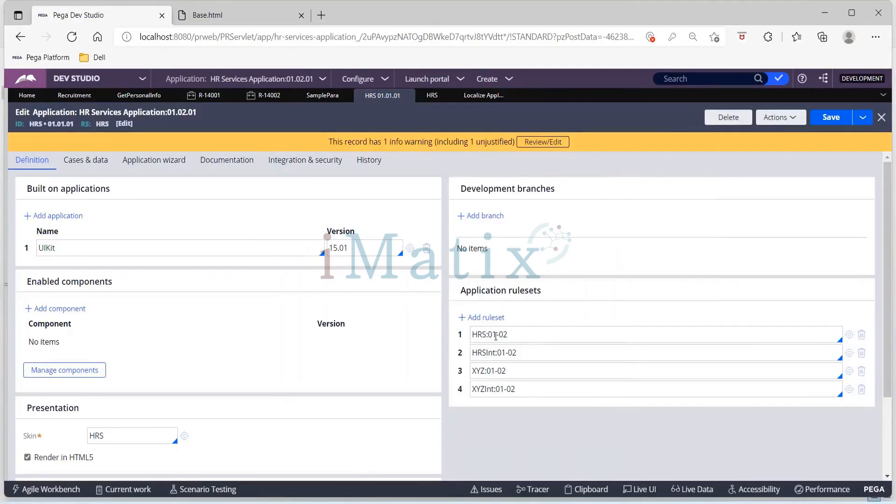
left_click(851, 353)
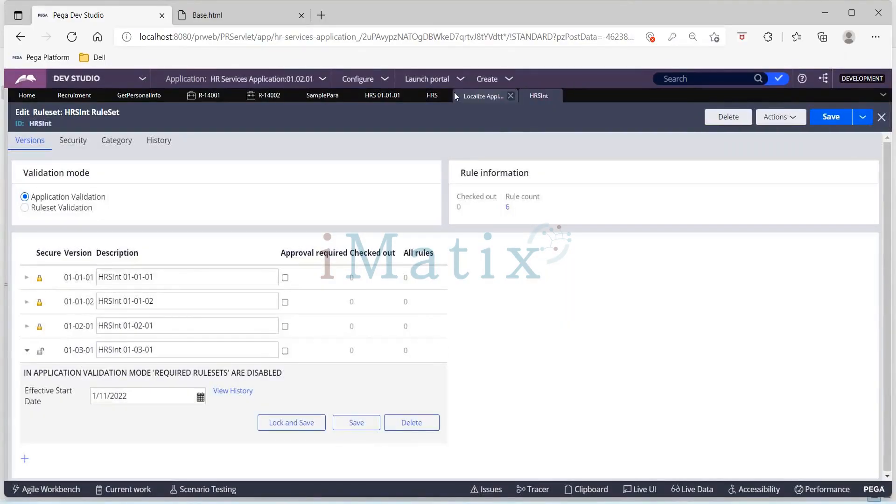
left_click(484, 97)
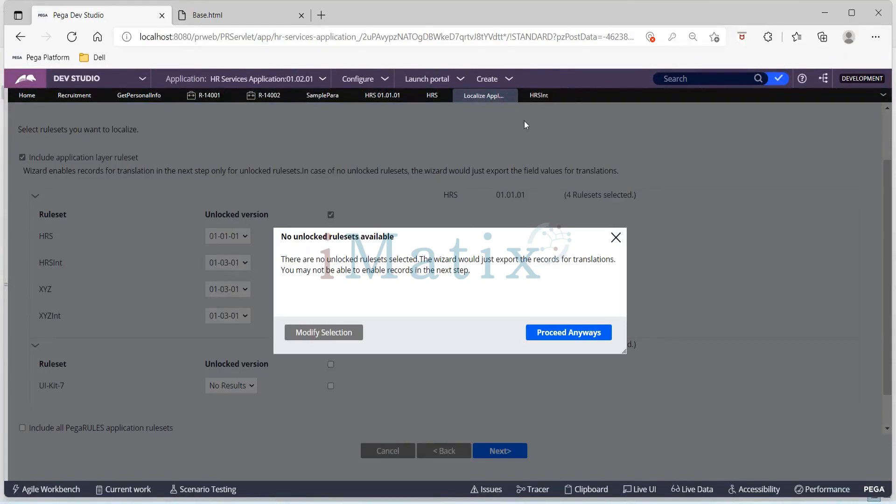
left_click(534, 98)
left_click(429, 98)
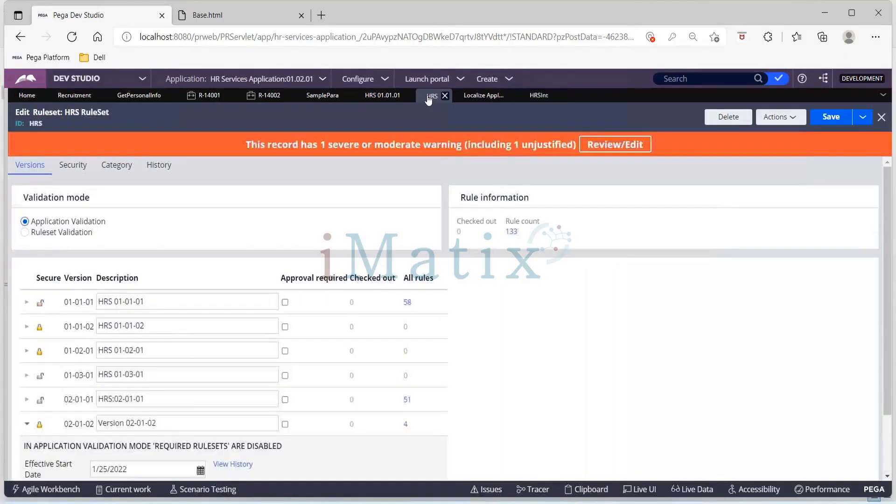
Open the XYZ ruleset from the application definition and compare its versions and lock status with those of HRS.
left_click(383, 95)
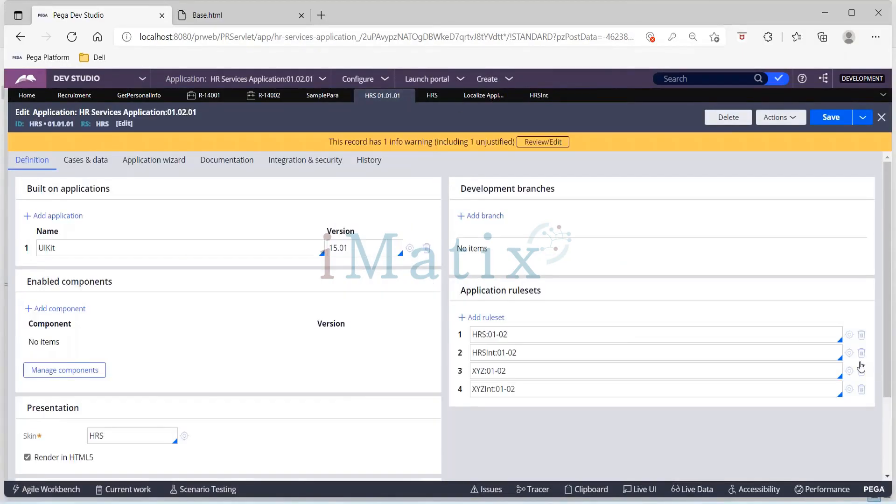
left_click(849, 372)
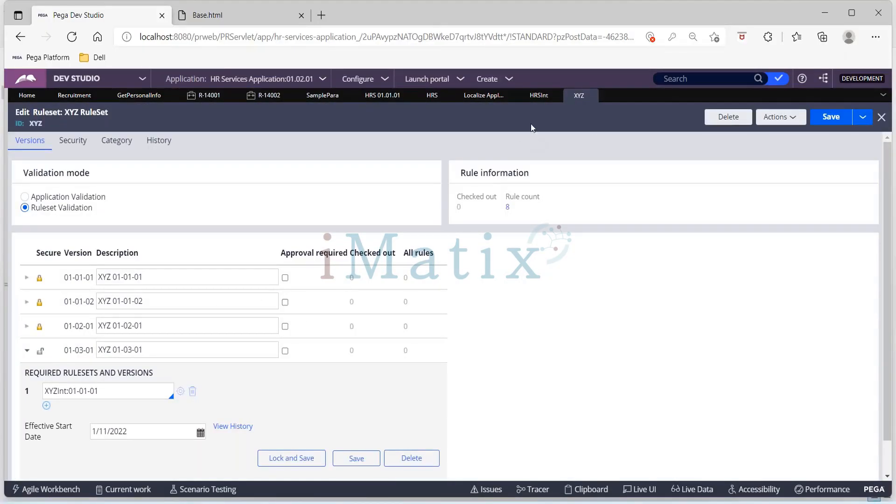
left_click(534, 98)
left_click(428, 94)
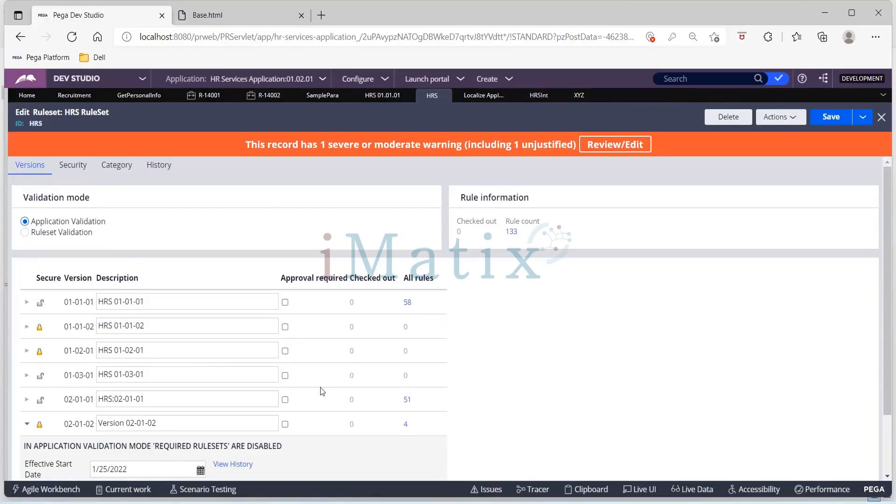
scroll(323, 391, "down", 2)
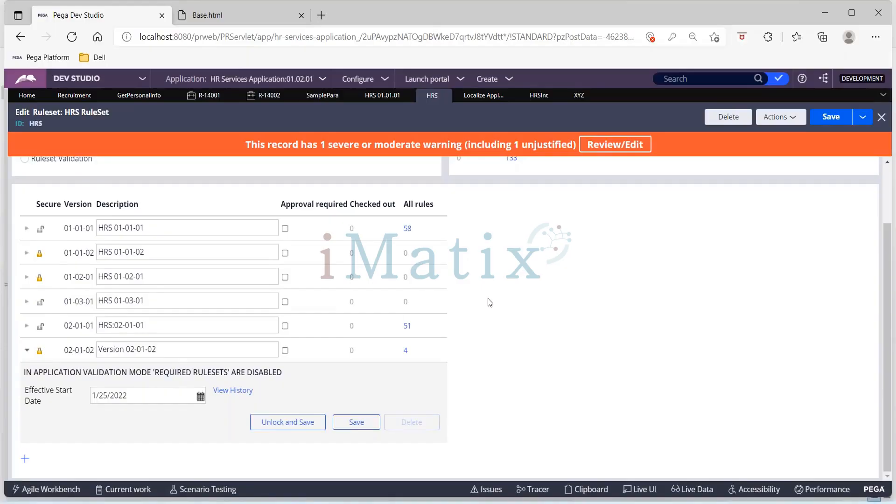
scroll(488, 299, "up", 2)
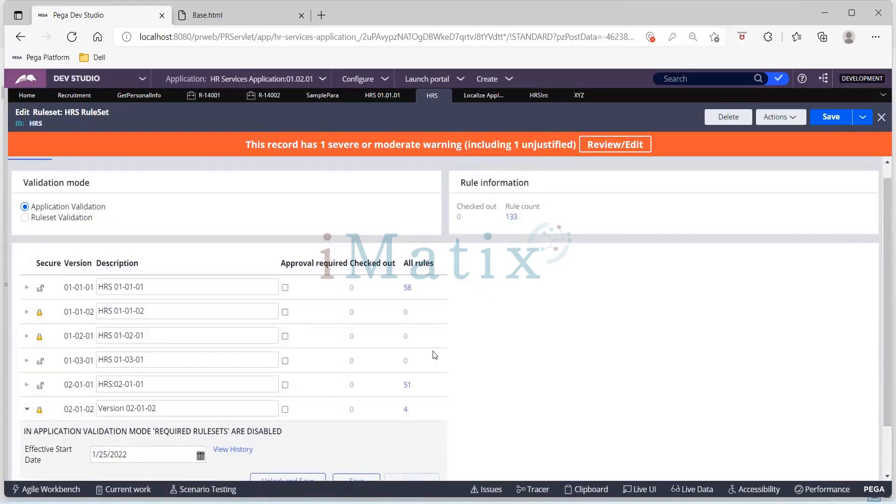
scroll(434, 355, "up", 1)
Dismiss the unlocked-rulesets warning in the localization wizard and set the HRS ruleset's unlocked version to 01-03-01.
left_click(485, 101)
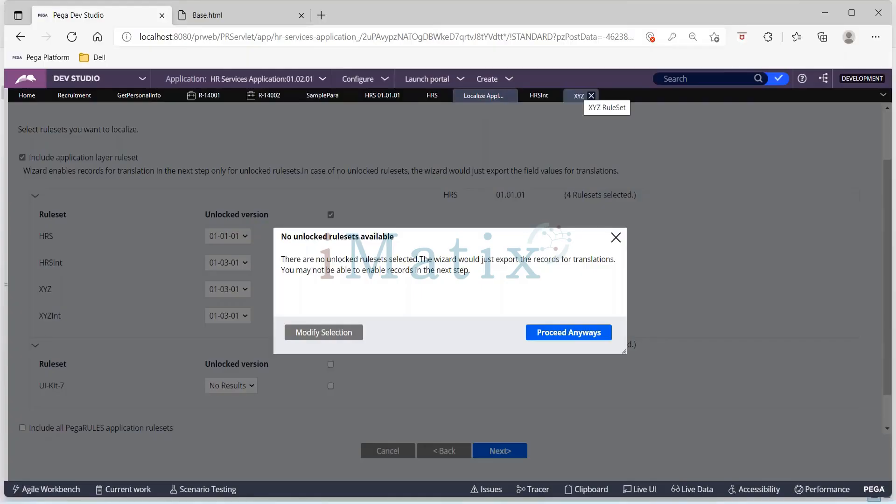
left_click(615, 238)
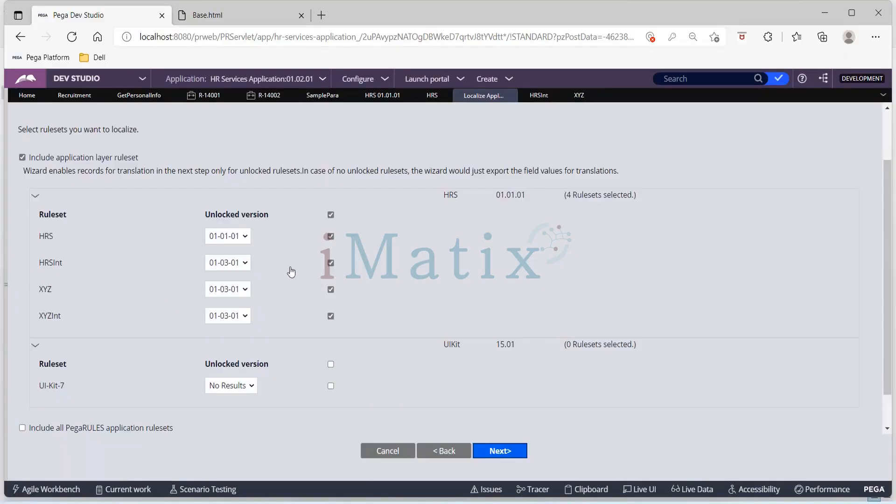
scroll(292, 272, "up", 2)
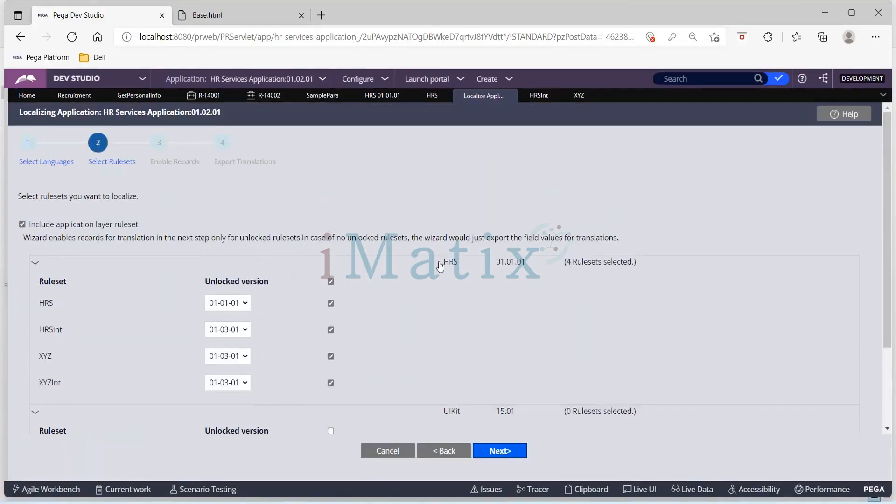
left_click(234, 304)
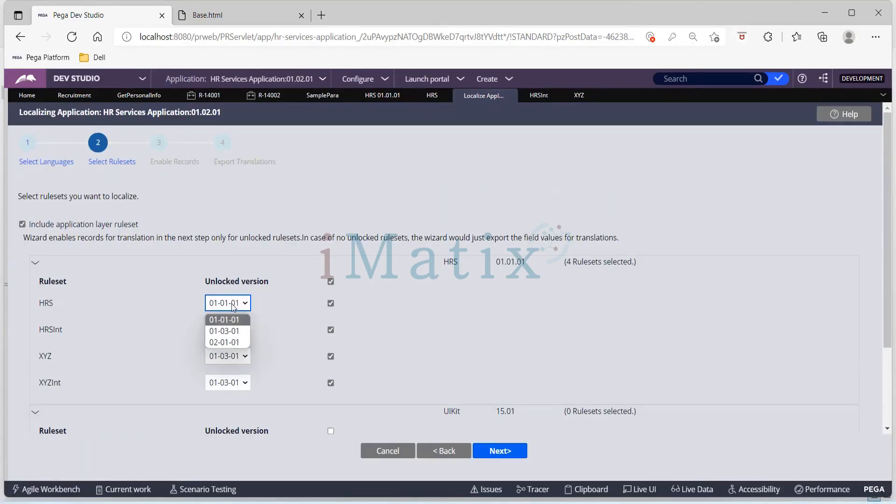
left_click(234, 331)
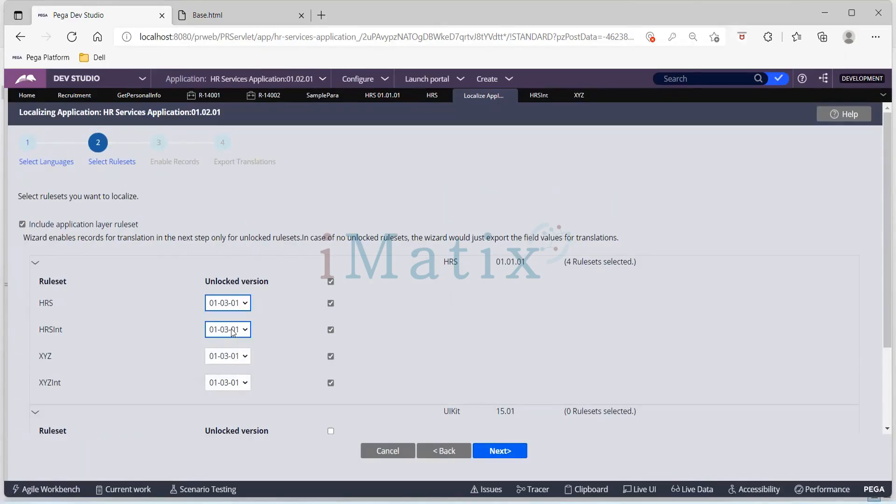
Check the SamplePara rule's ruleset version against the versions of the XYZ and HRSInt rulesets.
left_click(322, 100)
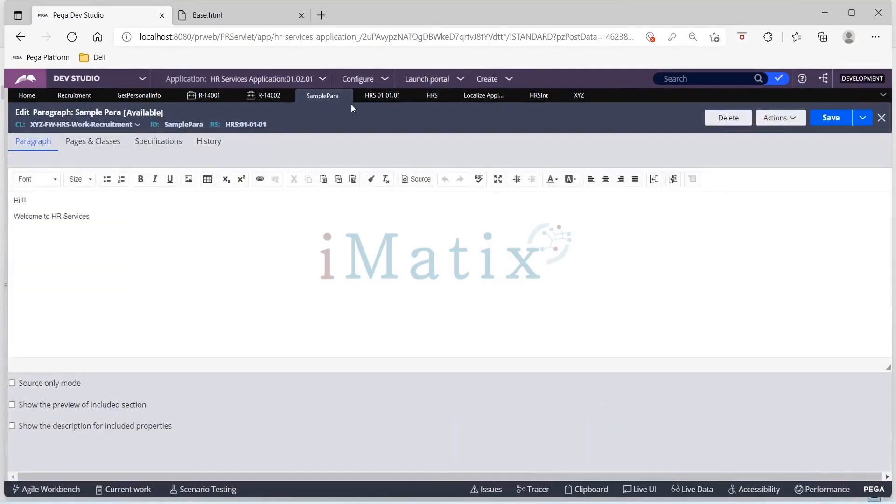
left_click(579, 99)
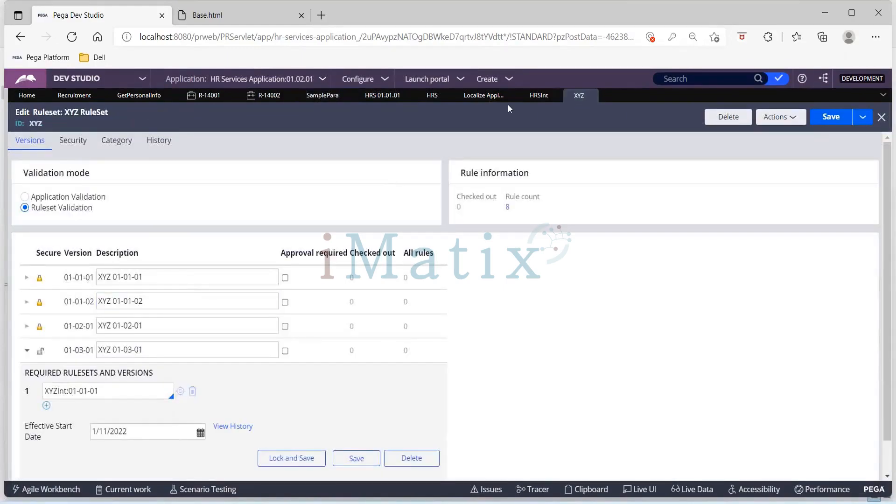
left_click(539, 95)
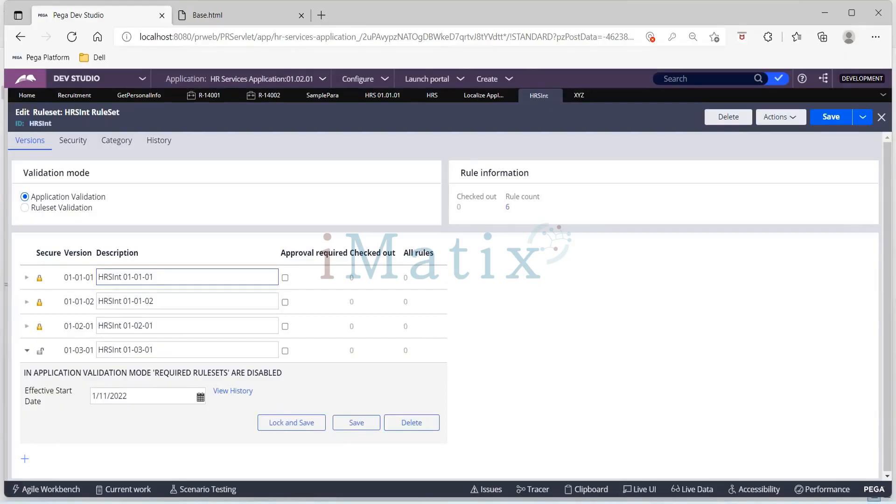
Create a new Recruitment case and advance it past the Create step to the Get Personal Info form.
left_click(509, 78)
mouse_move(602, 92)
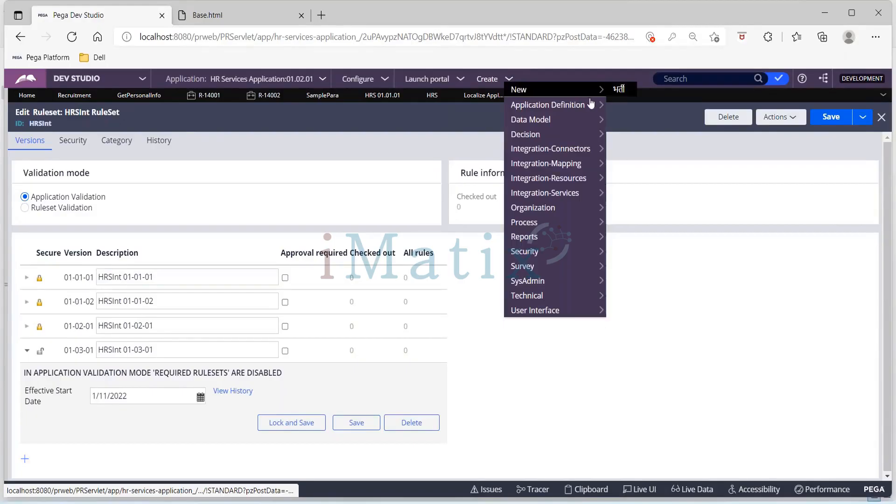
left_click(619, 89)
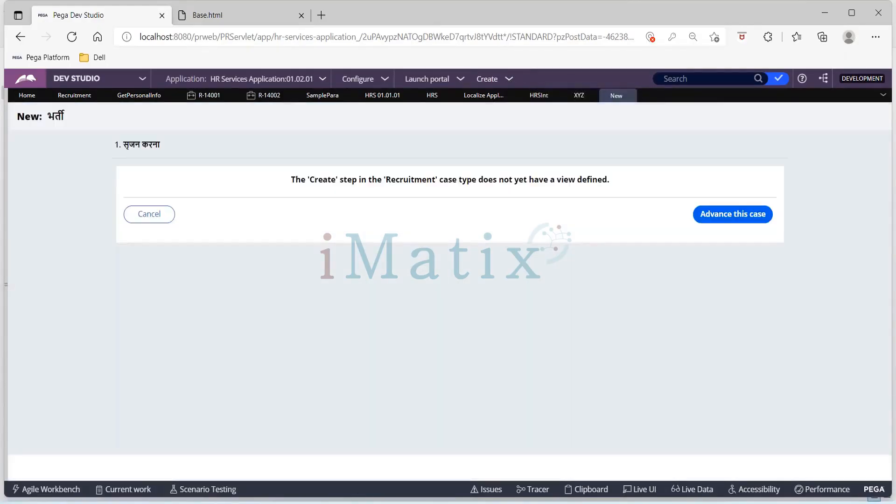
left_click(722, 213)
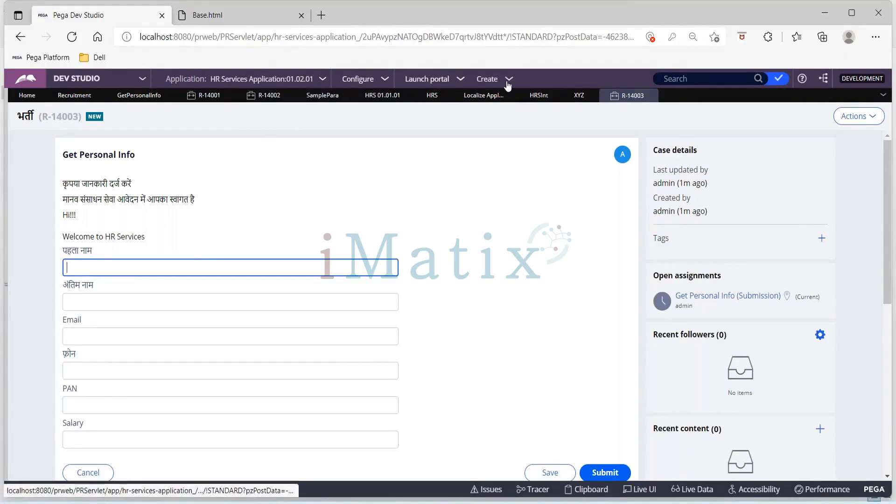
Show the App Explorer beside the case and open its list of record categories for creating a rule.
left_click(508, 79)
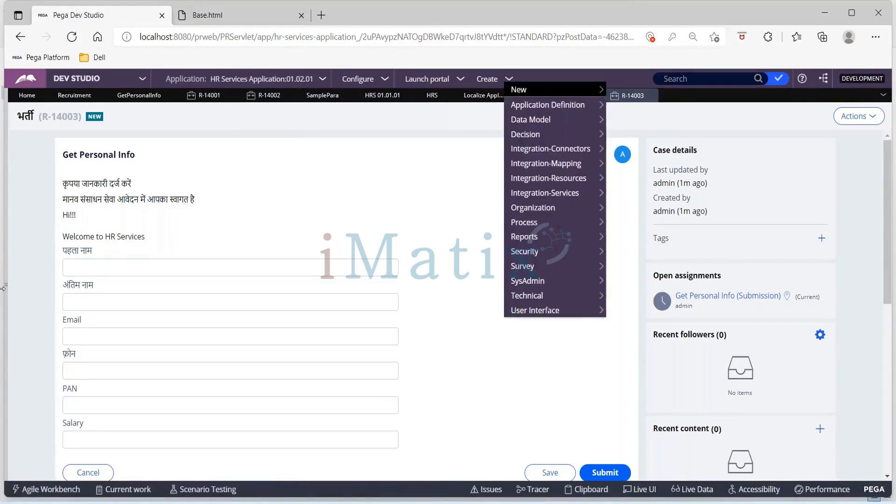
left_click(6, 290)
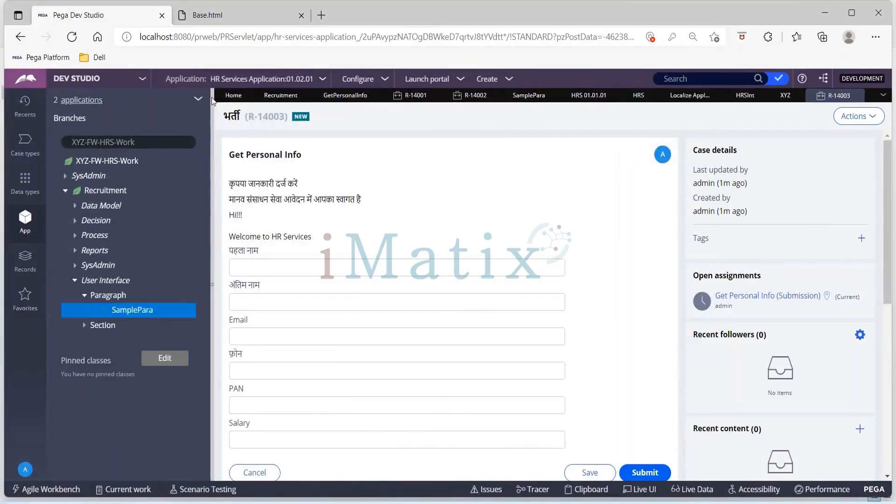
left_click(198, 100)
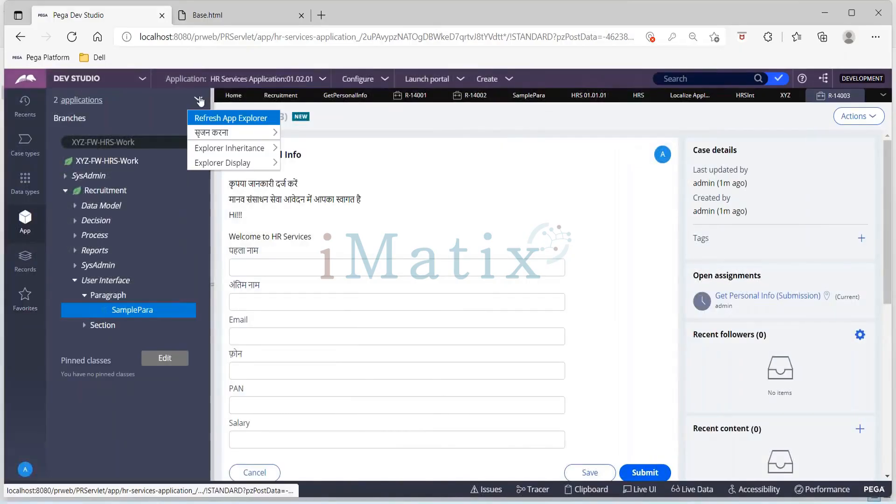
mouse_move(207, 134)
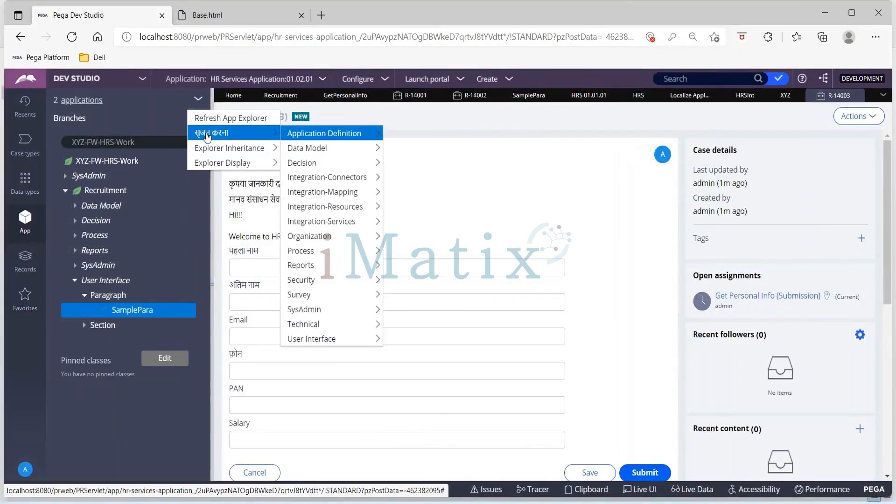